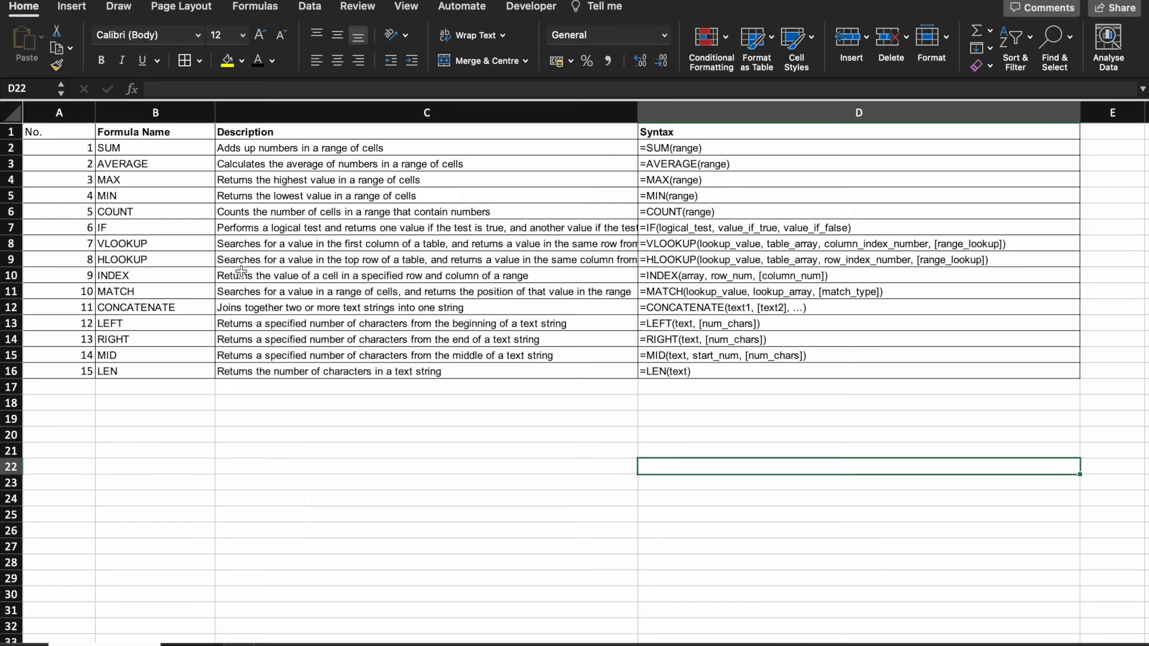
Review the basic formulas from SUM through IF, with their descriptions and syntax, in the formula list.
{"action": "scroll", "coordinate": [289, 392], "scroll_direction": "up", "scroll_amount": 3}
{"action": "scroll", "coordinate": [289, 392], "scroll_direction": "down", "scroll_amount": 2}
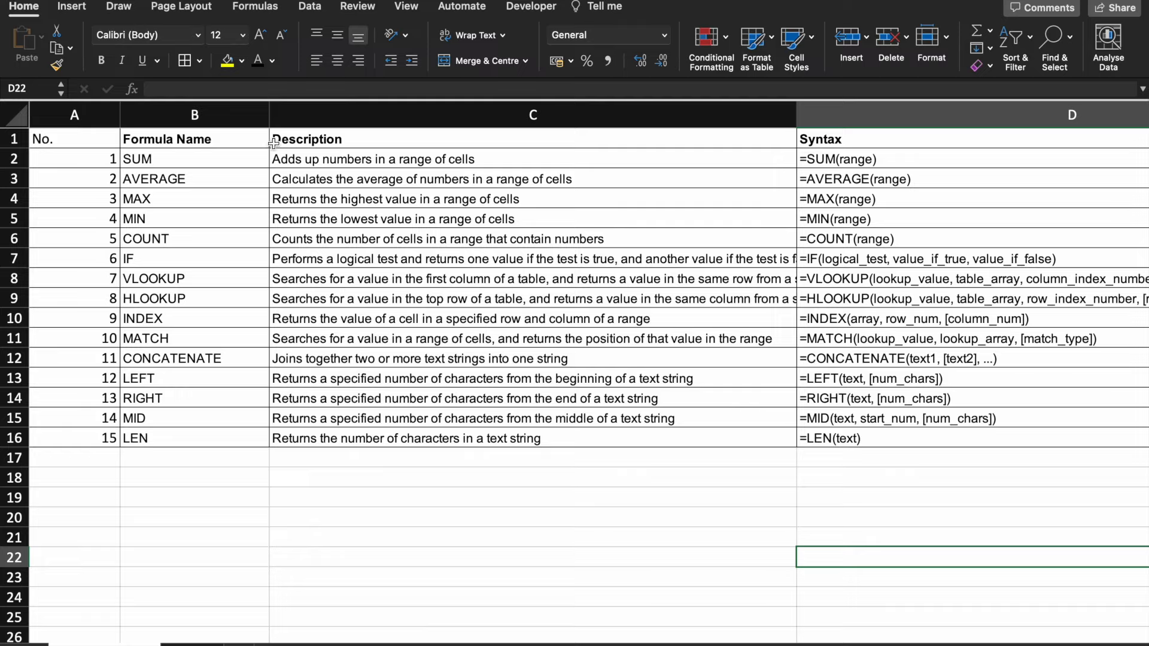
{"action": "left_click", "coordinate": [210, 157]}
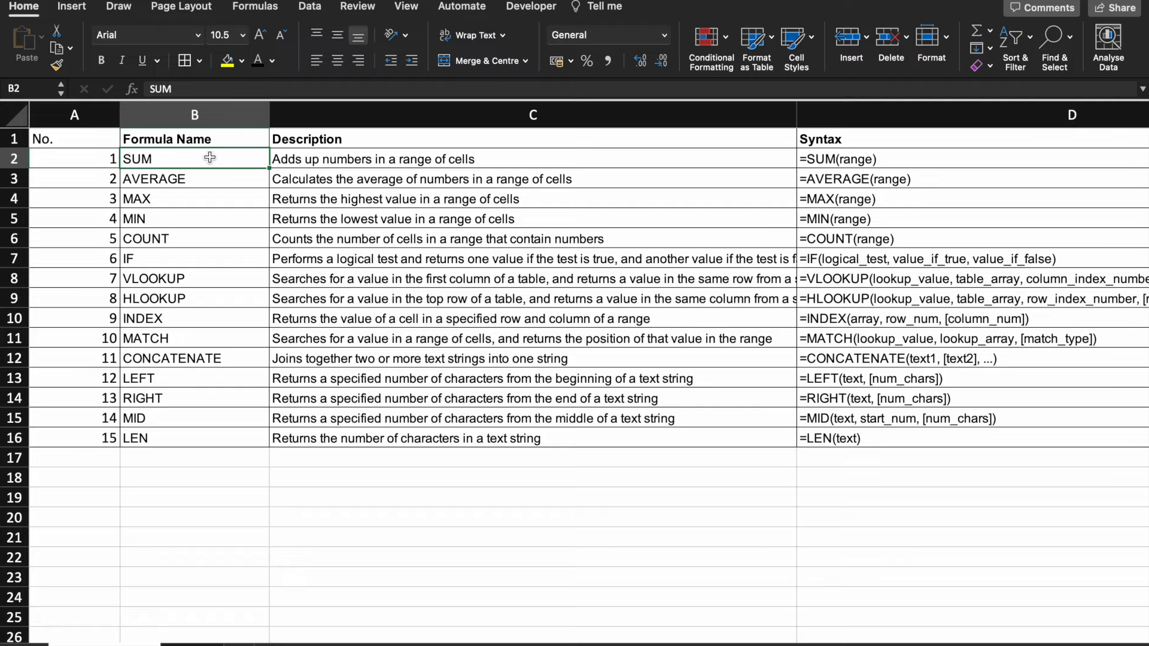
{"action": "key", "text": "Down"}
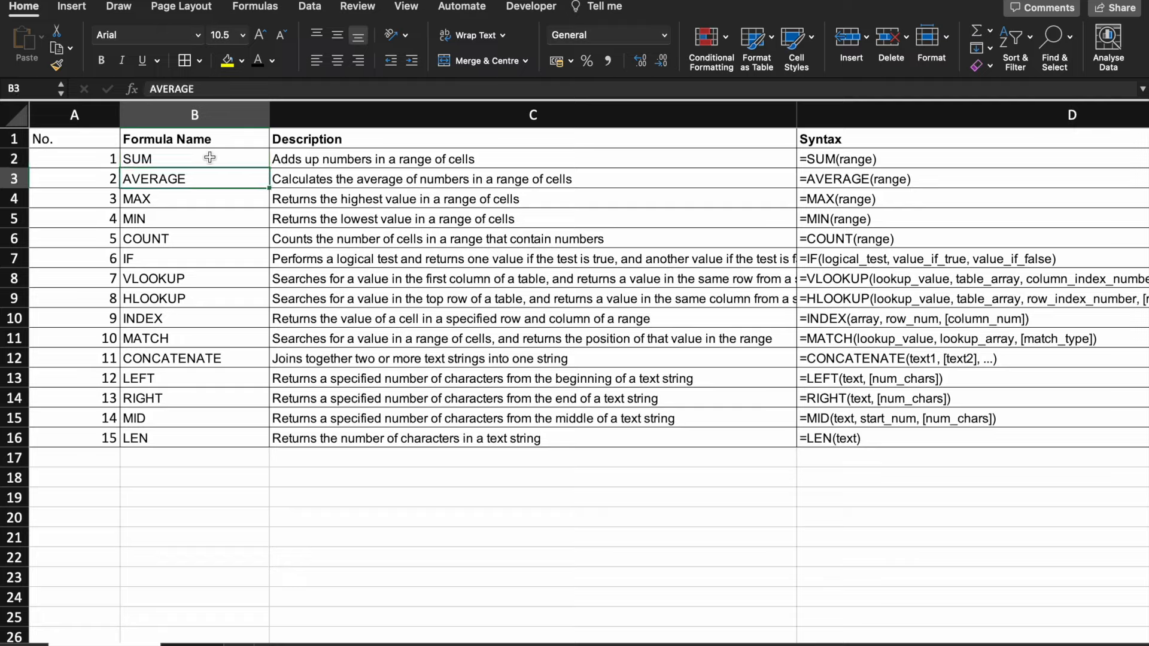
{"action": "key", "text": "Down"}
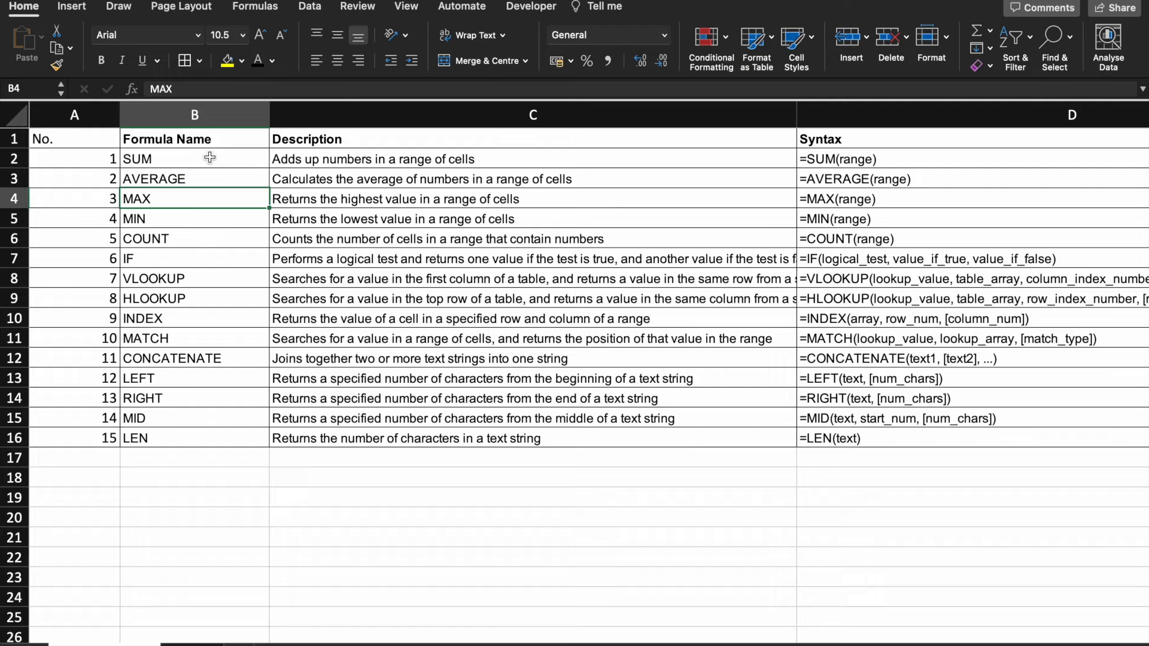
{"action": "key", "text": "Left"}
{"action": "key", "text": "Down"}
{"action": "key", "text": "Right"}
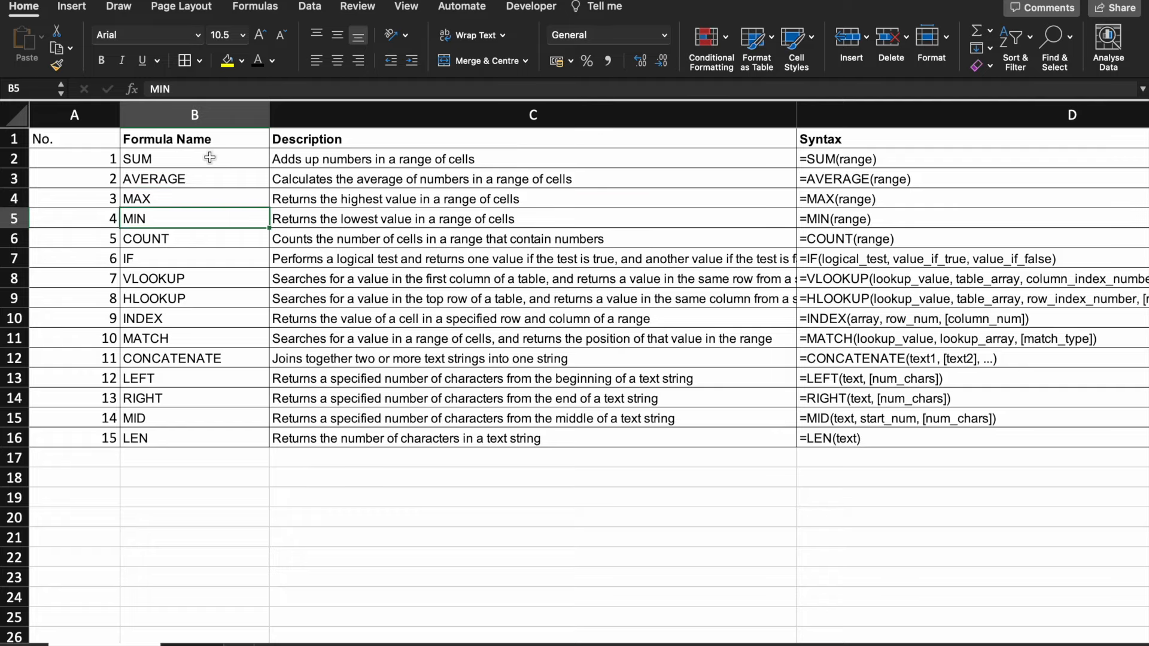
{"action": "key", "text": "Down"}
{"action": "key", "text": "Left"}
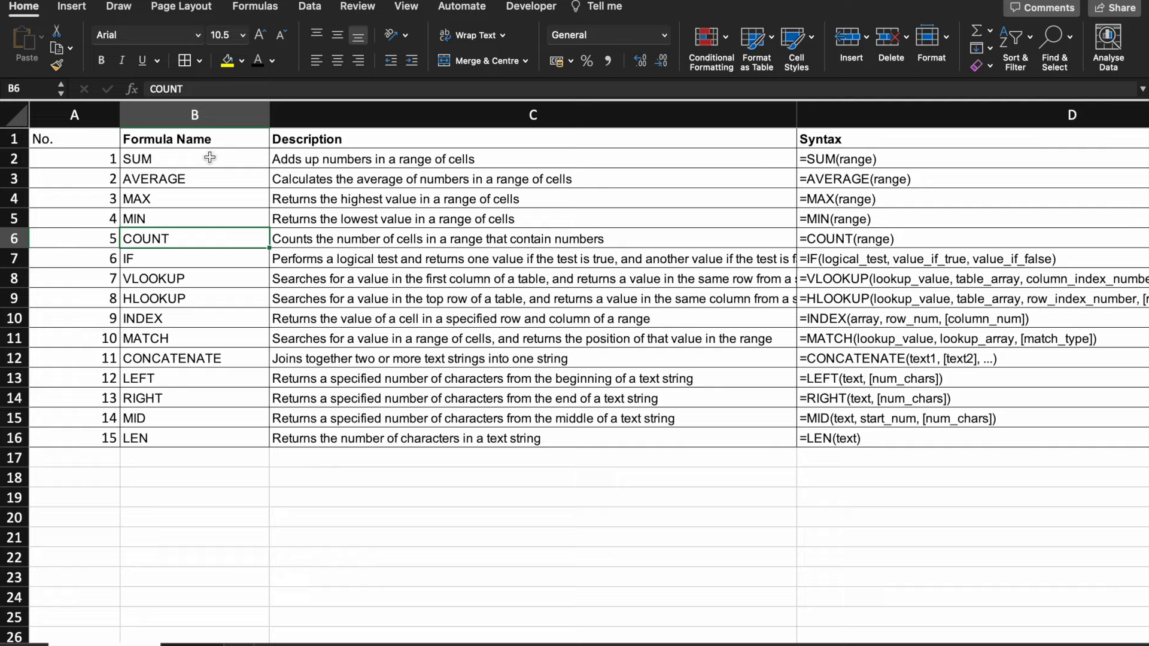
{"action": "key", "text": "Right"}
{"action": "key", "text": "Left"}
{"action": "key", "text": "Down"}
{"action": "key", "text": "Right"}
{"action": "key", "text": "Left"}
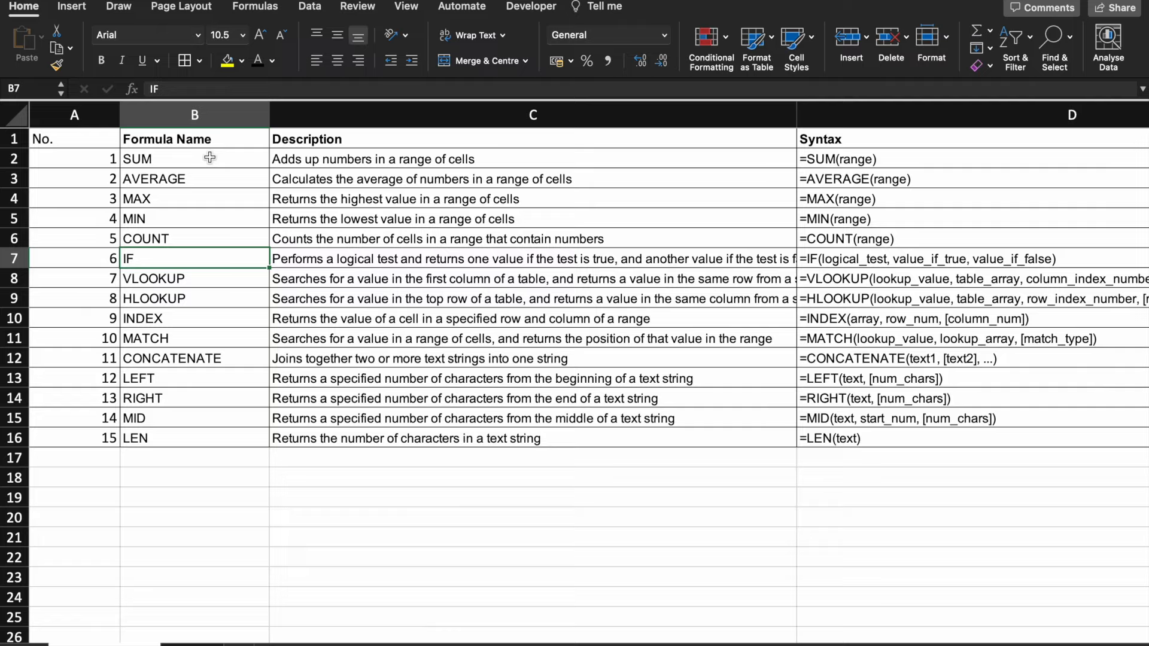
Review the lookup and text formulas from VLOOKUP through LEN in the formula list.
{"action": "key", "text": "Down"}
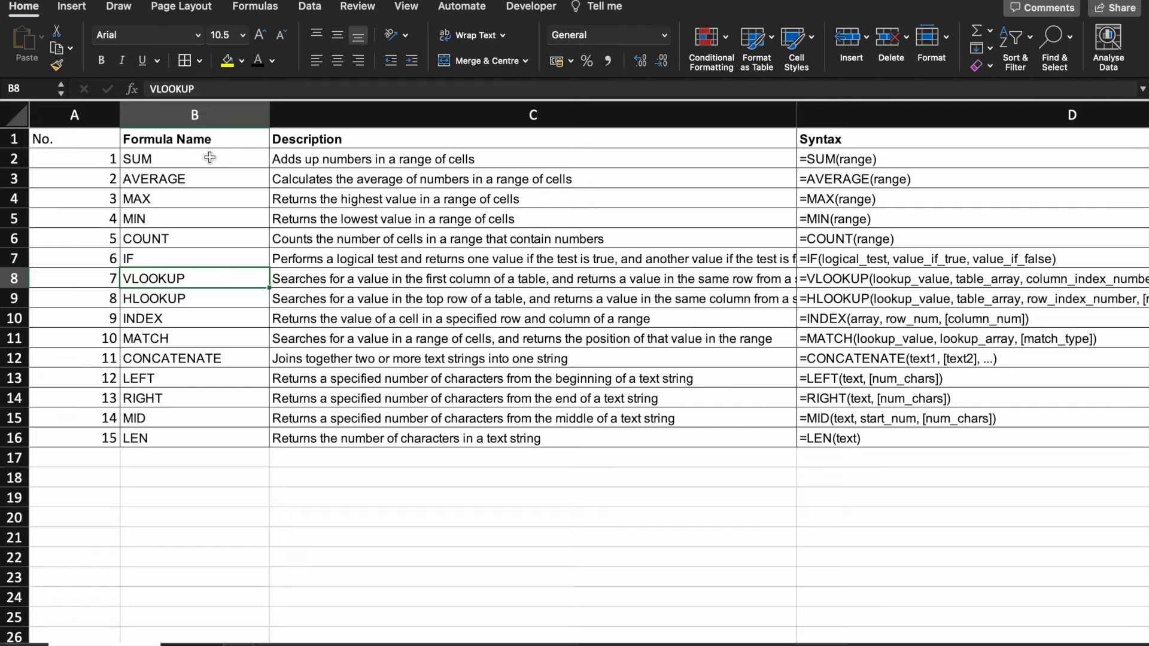
{"action": "key", "text": "Down"}
{"action": "key", "text": "Up"}
{"action": "key", "text": "Down"}
{"action": "key", "text": "Up"}
{"action": "key", "text": "Down"}
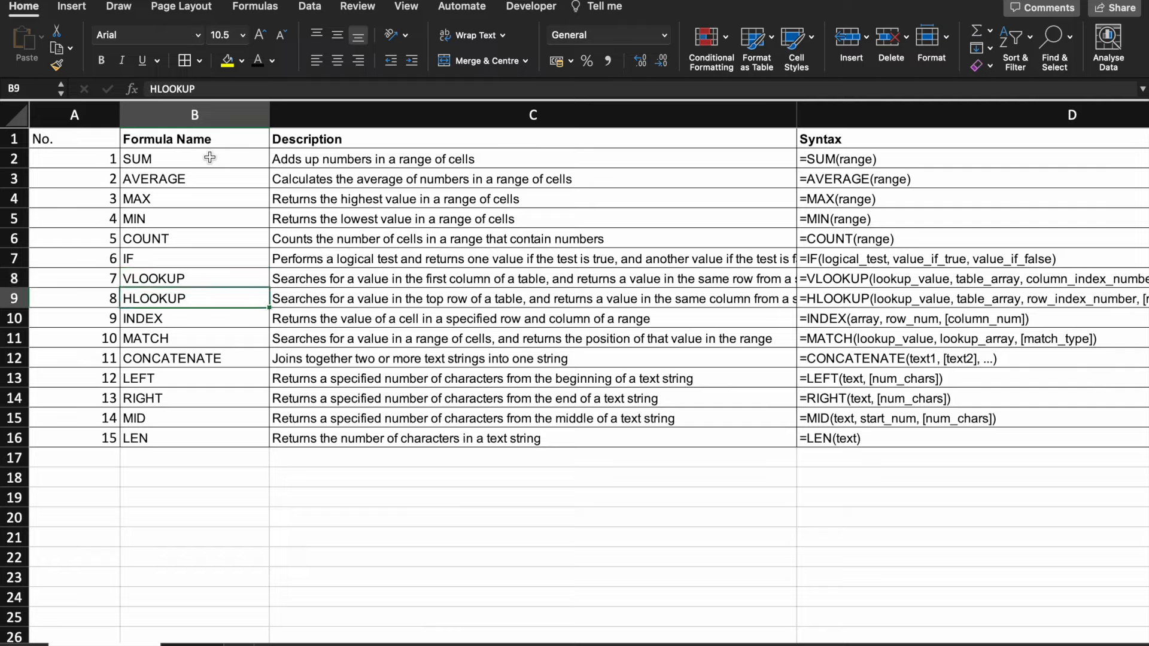
{"action": "key", "text": "Up"}
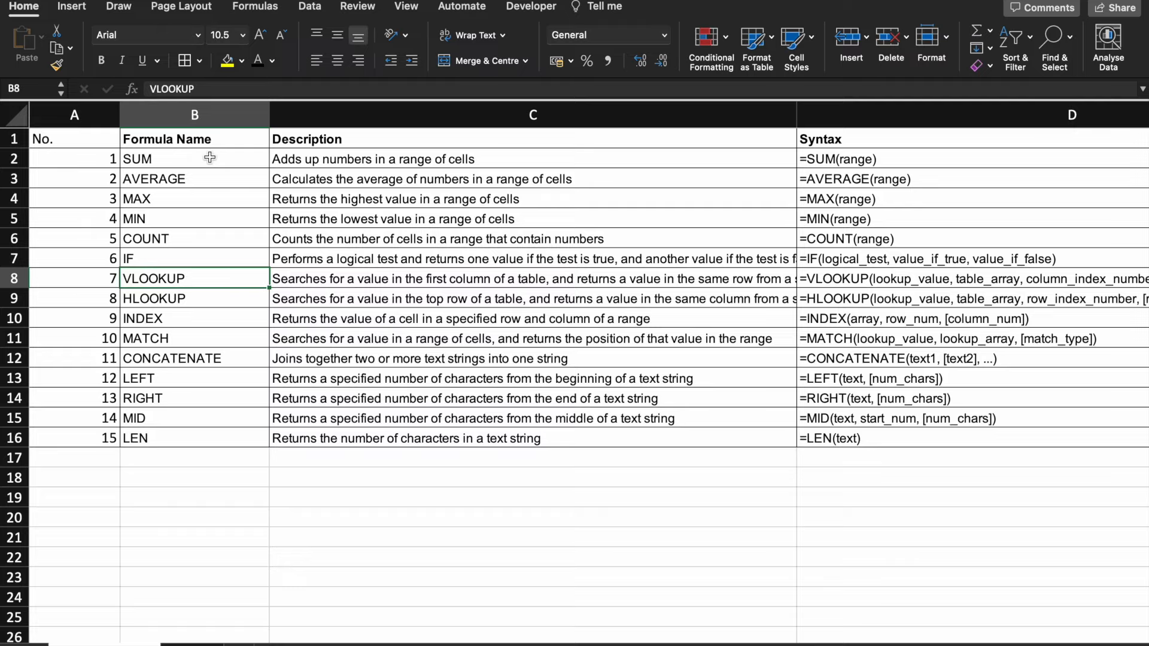
{"action": "key", "text": "Down"}
{"action": "key", "text": "Down"}
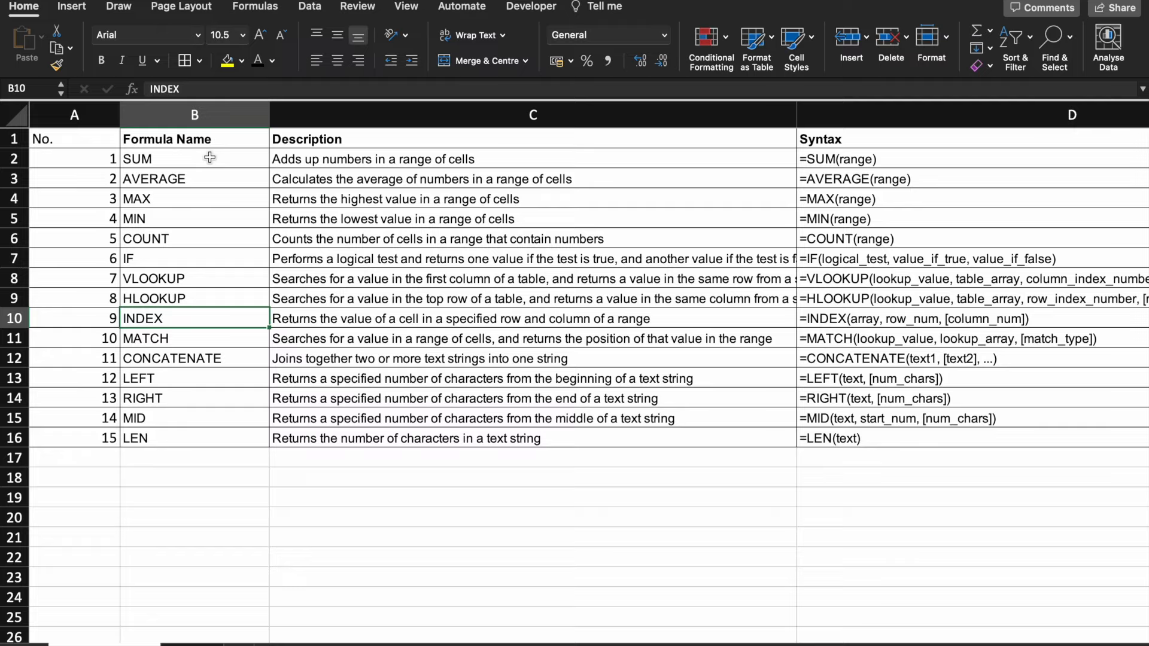
{"action": "key", "text": "Down"}
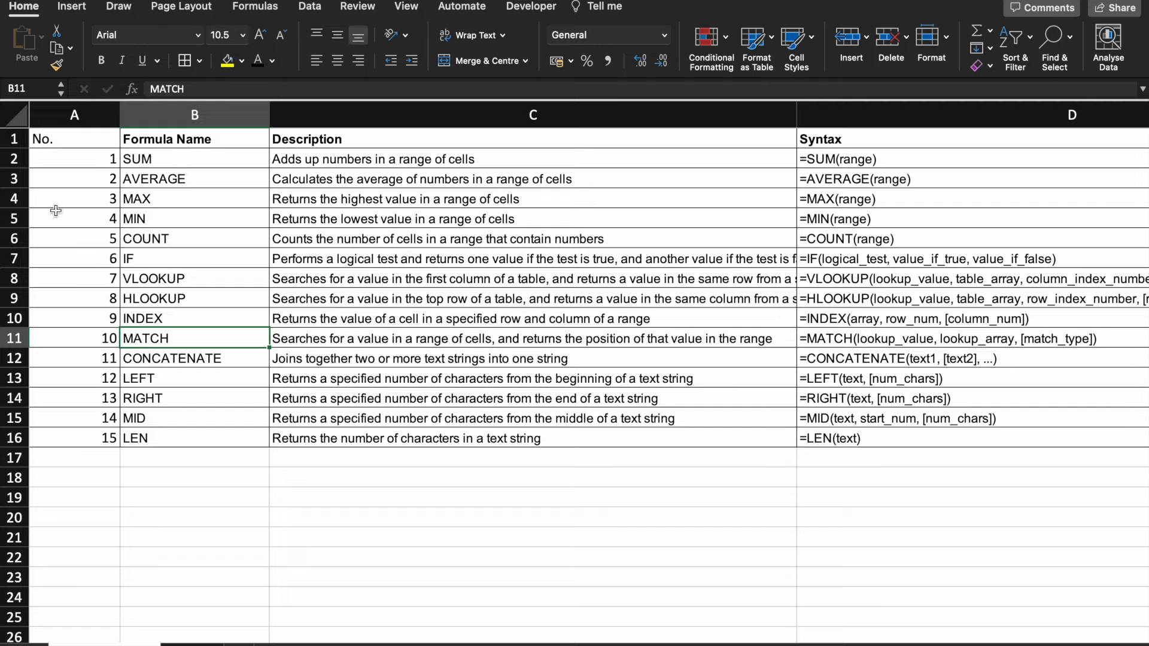
{"action": "left_click", "coordinate": [175, 361]}
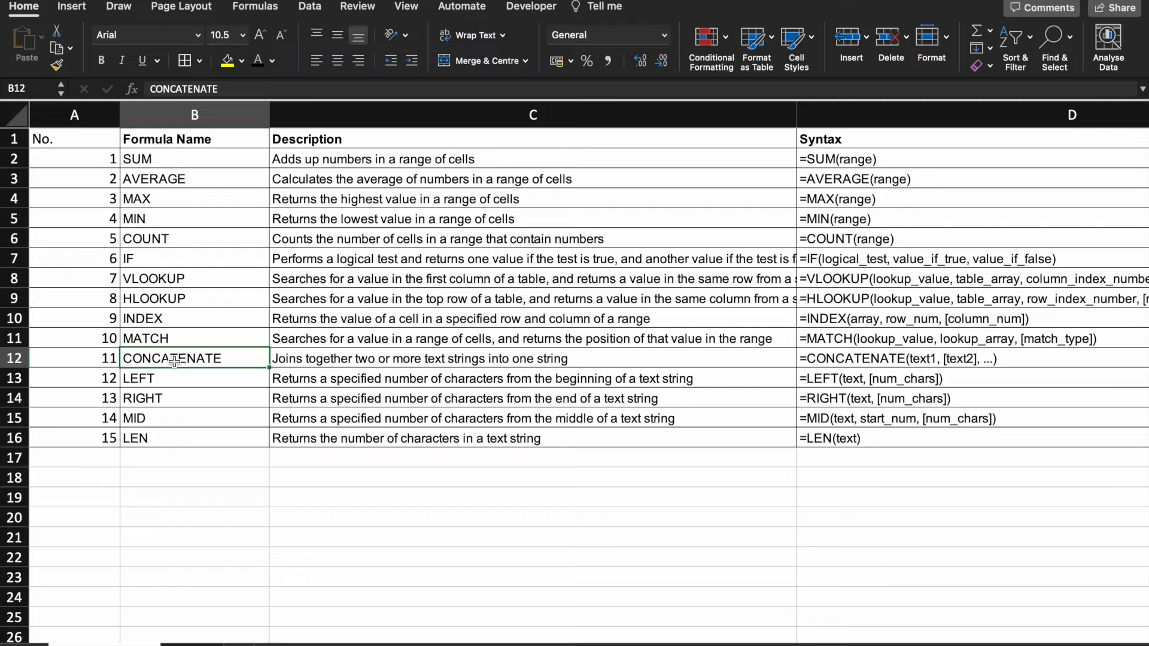
{"action": "key", "text": "Down"}
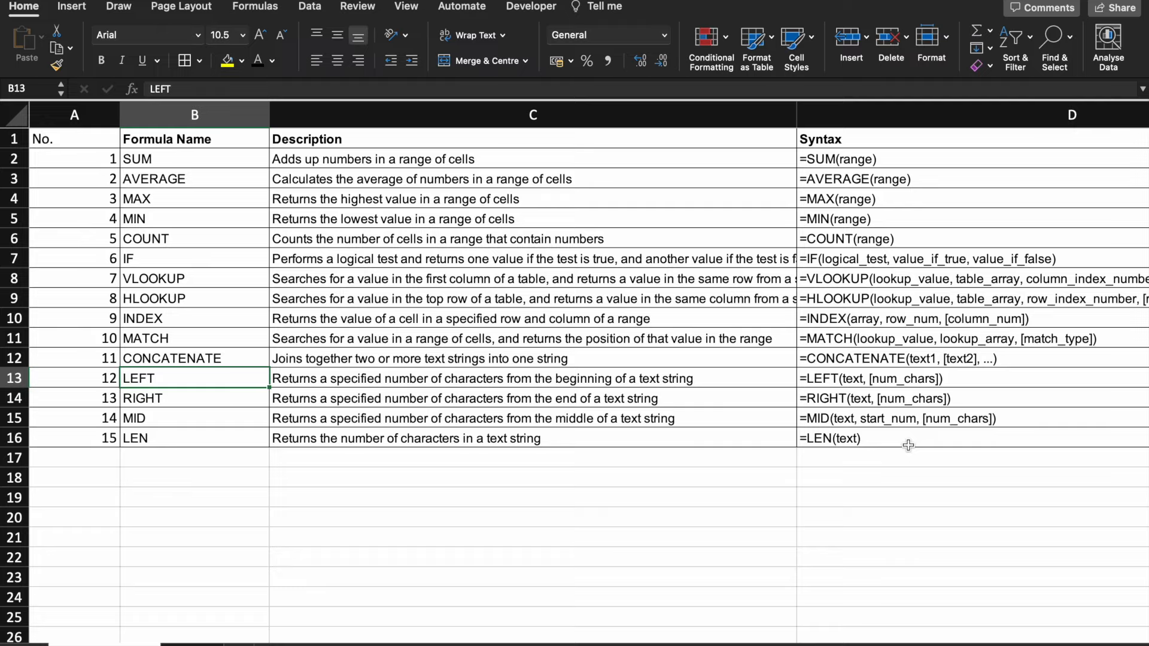
{"action": "key", "text": "Down"}
{"action": "key", "text": "Down"}
{"action": "key", "text": "Down"}
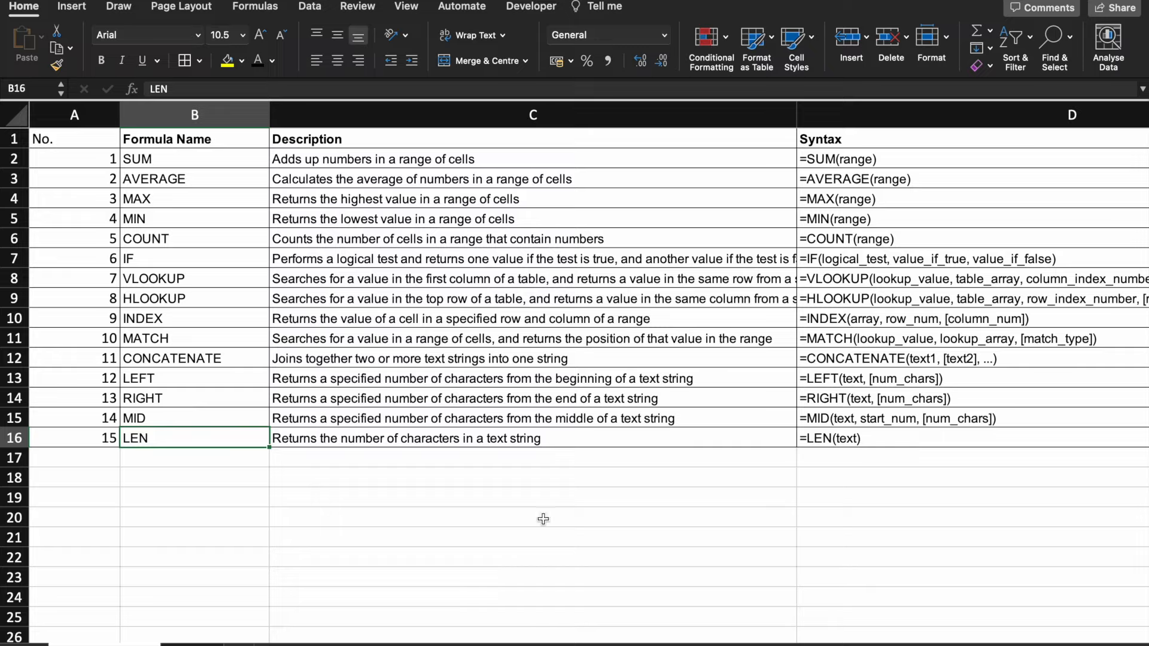
Switch to the student scores sheet and examine its name and subject score columns.
{"action": "left_click", "coordinate": [197, 643]}
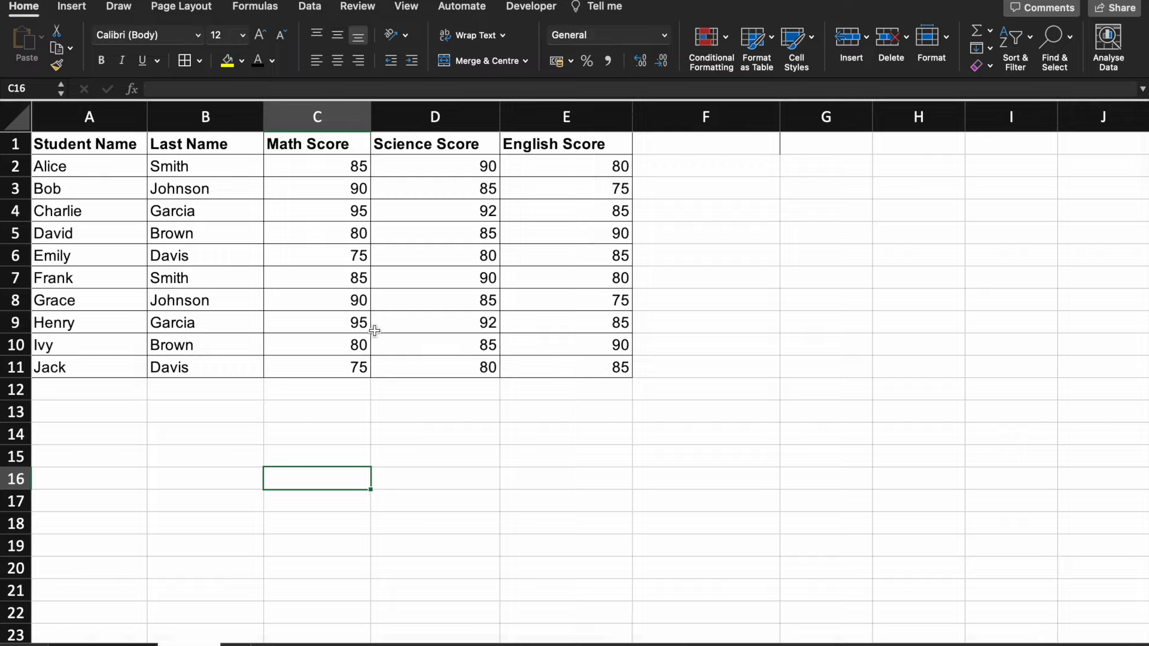
{"action": "left_click", "coordinate": [88, 146]}
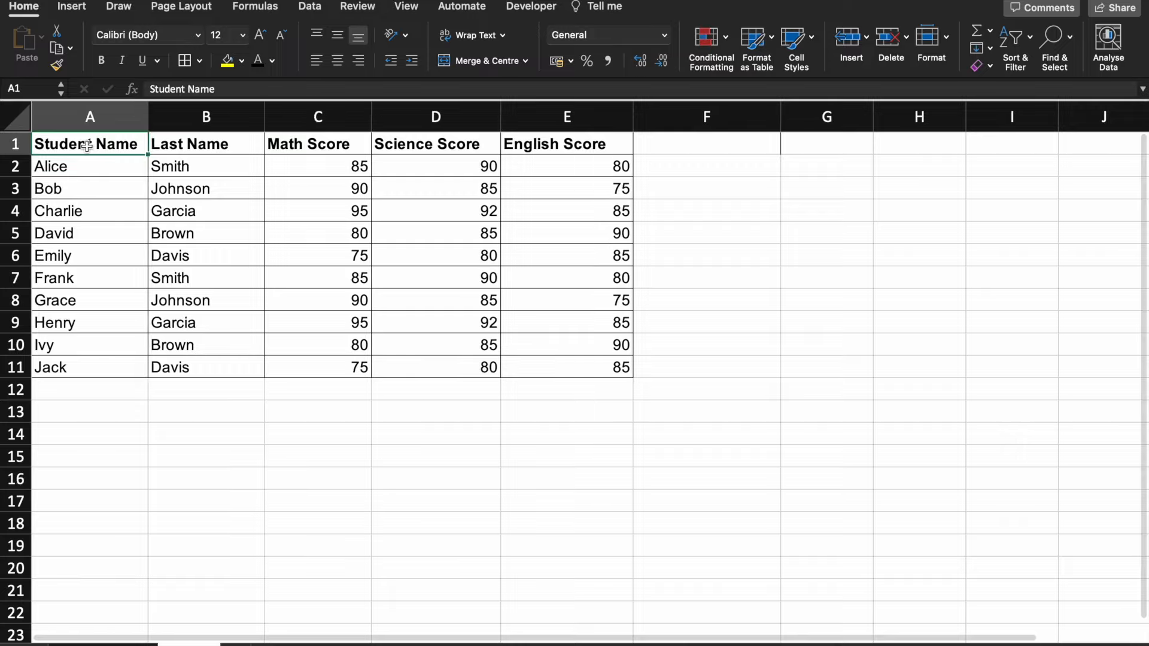
{"action": "key", "text": "Right"}
{"action": "key", "text": "Left"}
{"action": "key", "text": "Down"}
{"action": "key", "text": "Up"}
{"action": "key", "text": "Right"}
{"action": "key", "text": "Right"}
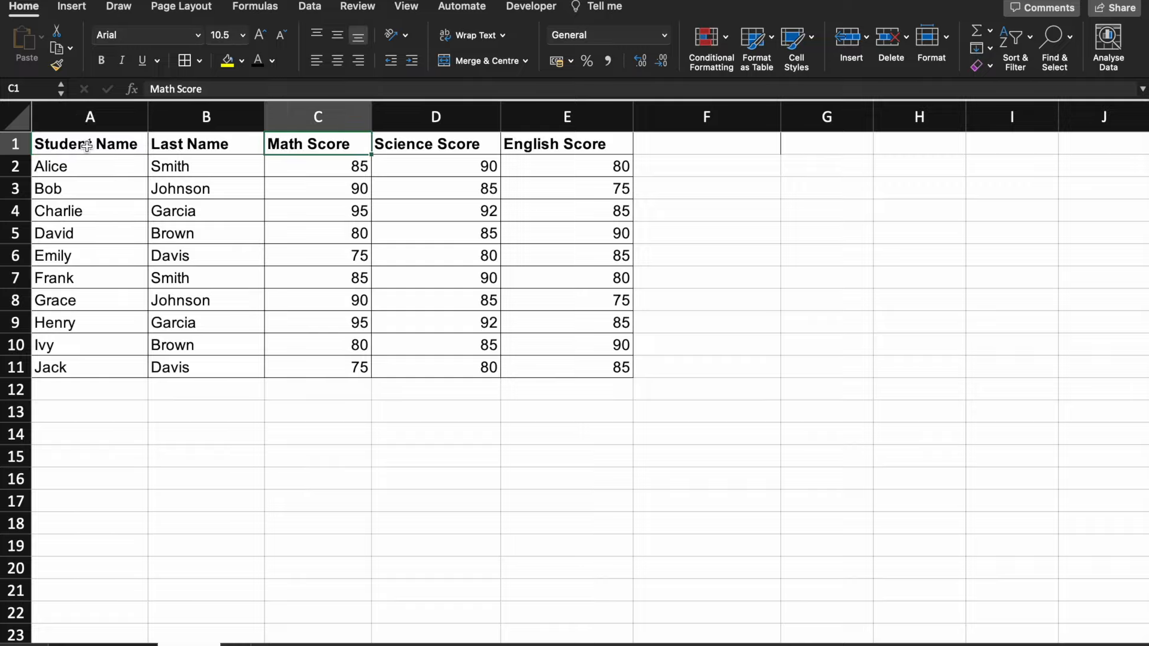
{"action": "key", "text": "Right"}
{"action": "key", "text": "Right"}
{"action": "key", "text": "Right"}
{"action": "key", "text": "Left"}
{"action": "key", "text": "Left"}
{"action": "key", "text": "Left"}
{"action": "key", "text": "Down"}
{"action": "key", "text": "Left"}
{"action": "key", "text": "Left"}
{"action": "key", "text": "Down"}
{"action": "key", "text": "Up"}
{"action": "key", "text": "Up"}
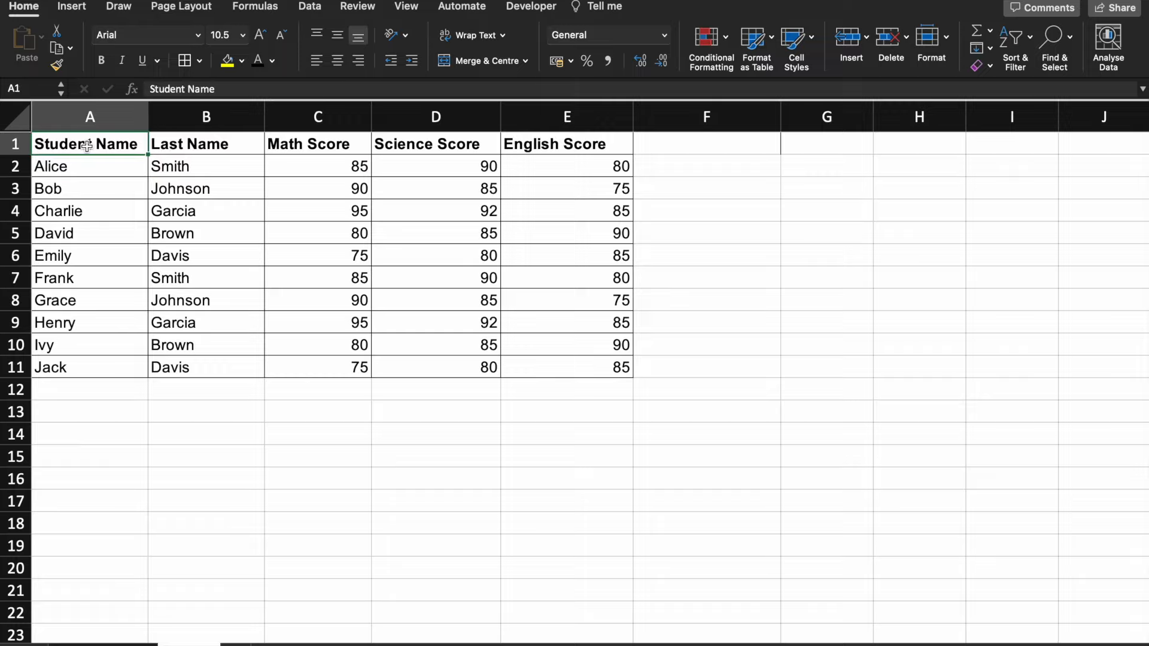
Enter the label "Sum" in cell A13, below the student table.
{"action": "key", "text": "Down"}
{"action": "key", "text": "Down"}
{"action": "key", "text": "Up"}
{"action": "key", "text": "Down"}
{"action": "key", "text": "Down"}
{"action": "key", "text": "Down"}
{"action": "key", "text": "Down"}
{"action": "key", "text": "Down"}
{"action": "key", "text": "Down"}
{"action": "type", "text": "Sim"}
{"action": "key", "text": "BackSpace"}
{"action": "key", "text": "BackSpace"}
{"action": "type", "text": "Um"}
{"action": "key", "text": "Return"}
{"action": "key", "text": "Up"}
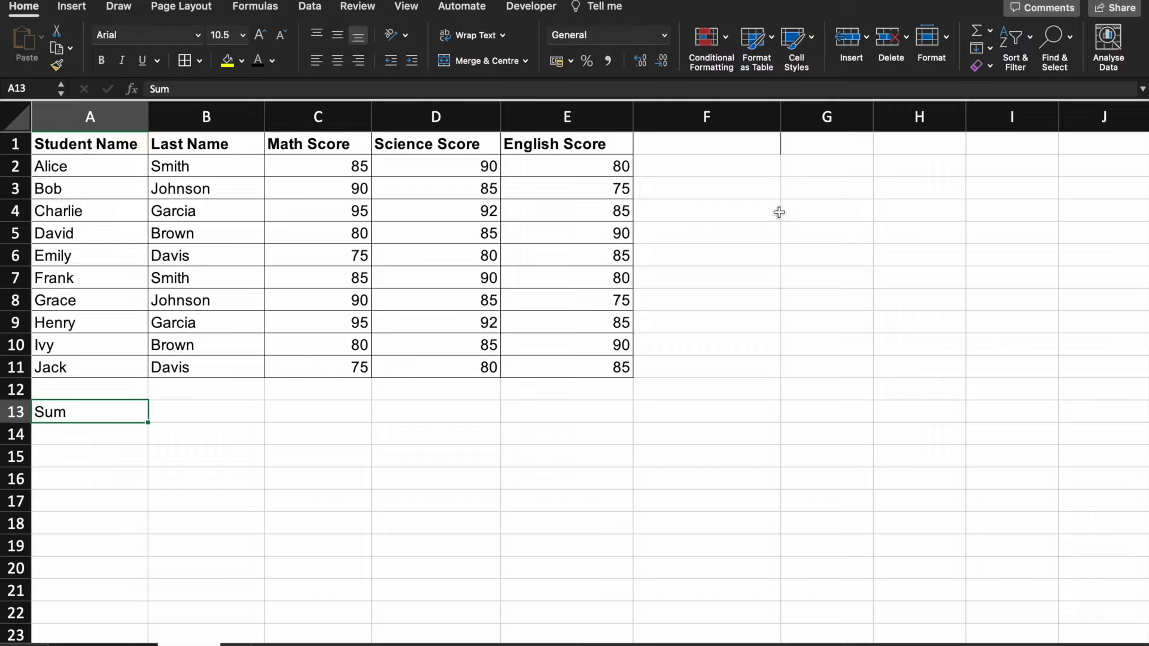
Add the column header "Total score" in cell F1, next to English Score.
{"action": "left_click", "coordinate": [721, 205]}
{"action": "key", "text": "Up"}
{"action": "key", "text": "Up"}
{"action": "key", "text": "Up"}
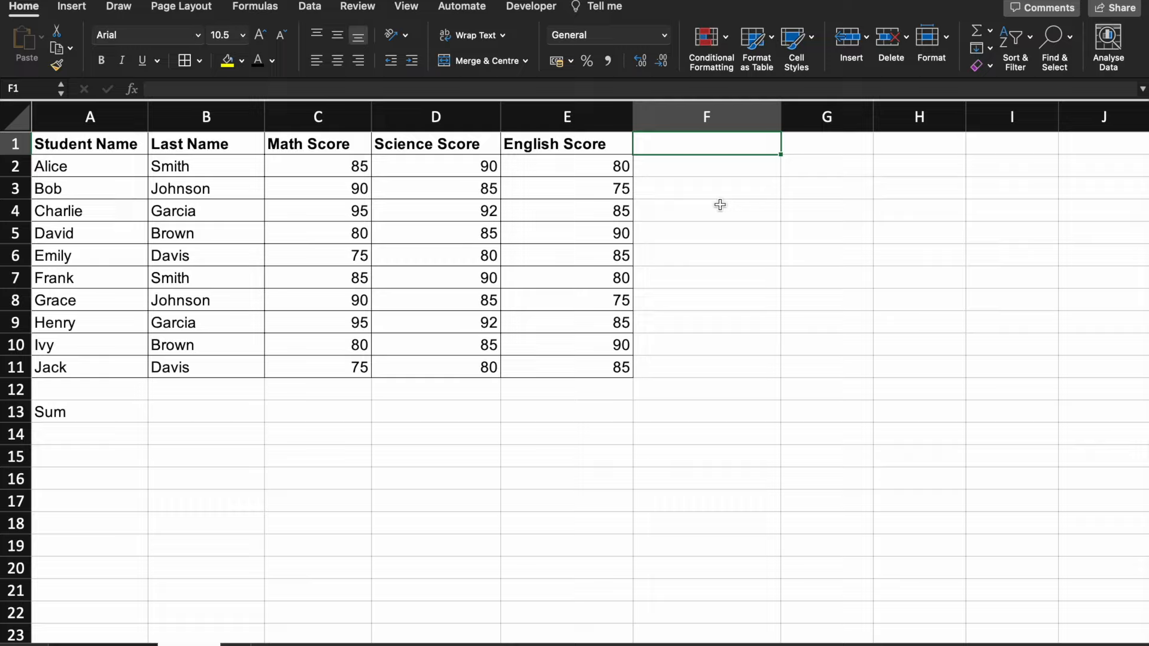
{"action": "type", "text": "Tota"}
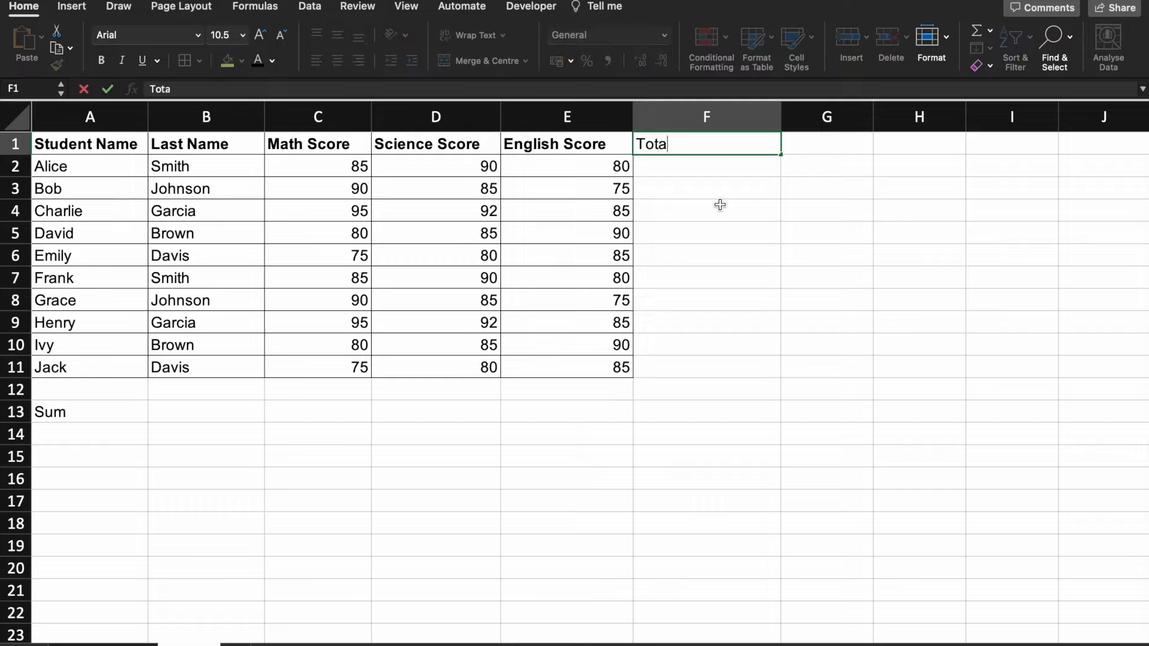
{"action": "type", "text": "l score"}
{"action": "key", "text": "Return"}
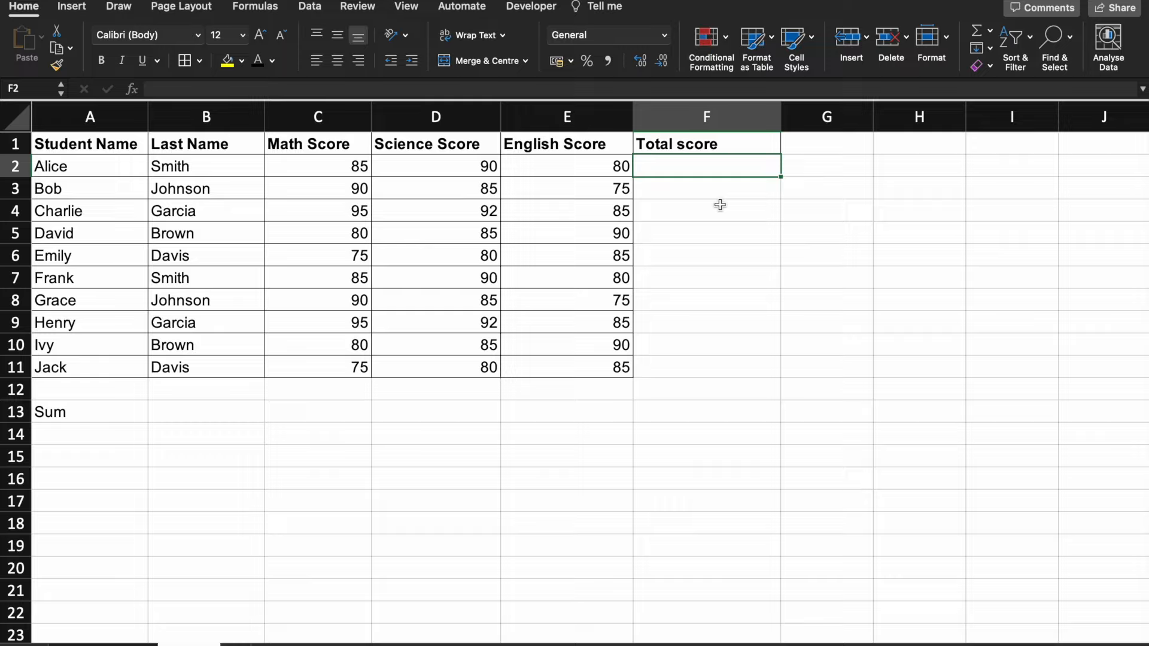
Total the first student's three scores in cell F2 with the formula =SUM(C2,D2,E2).
{"action": "type", "text": "="}
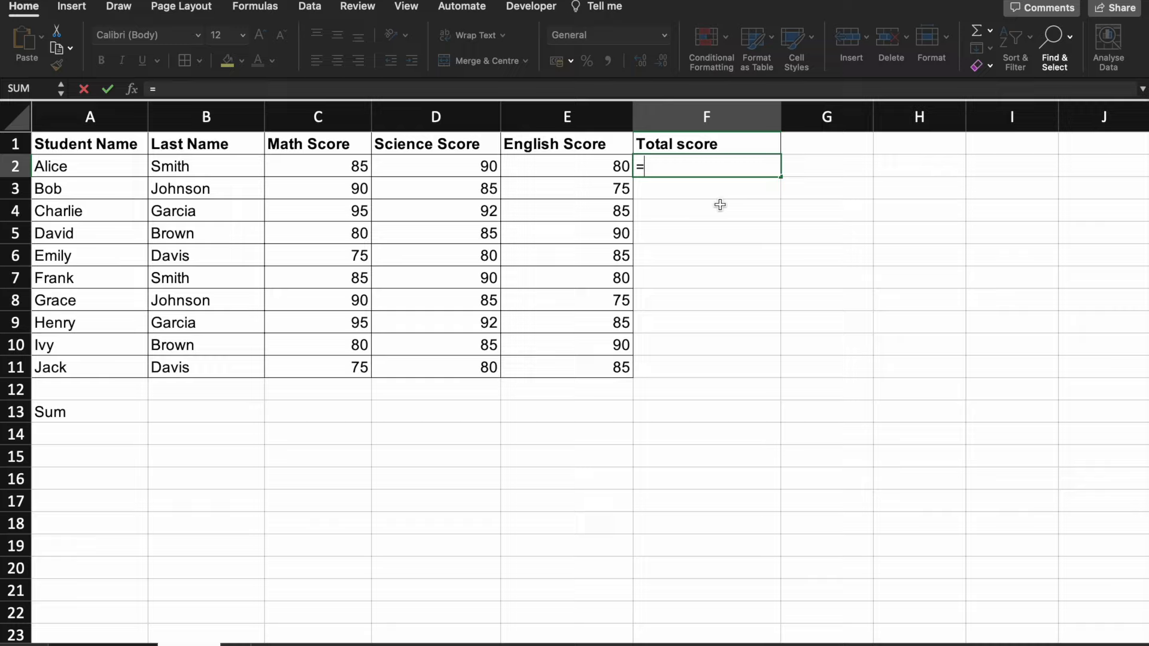
{"action": "type", "text": "sum"}
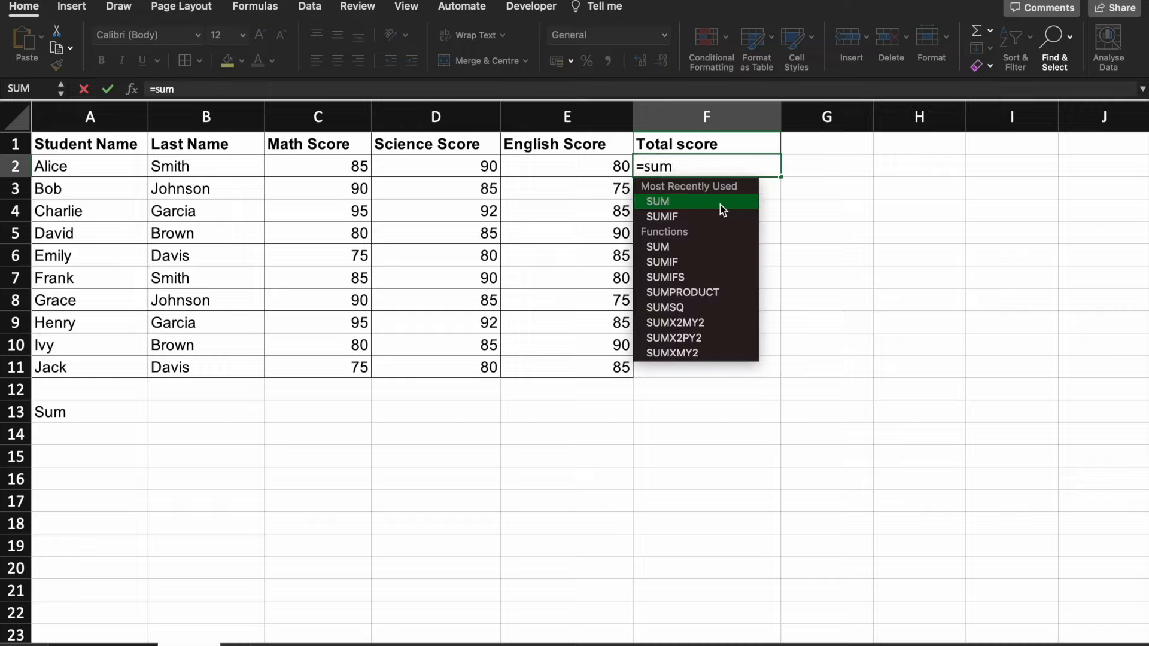
{"action": "double_click", "coordinate": [720, 205]}
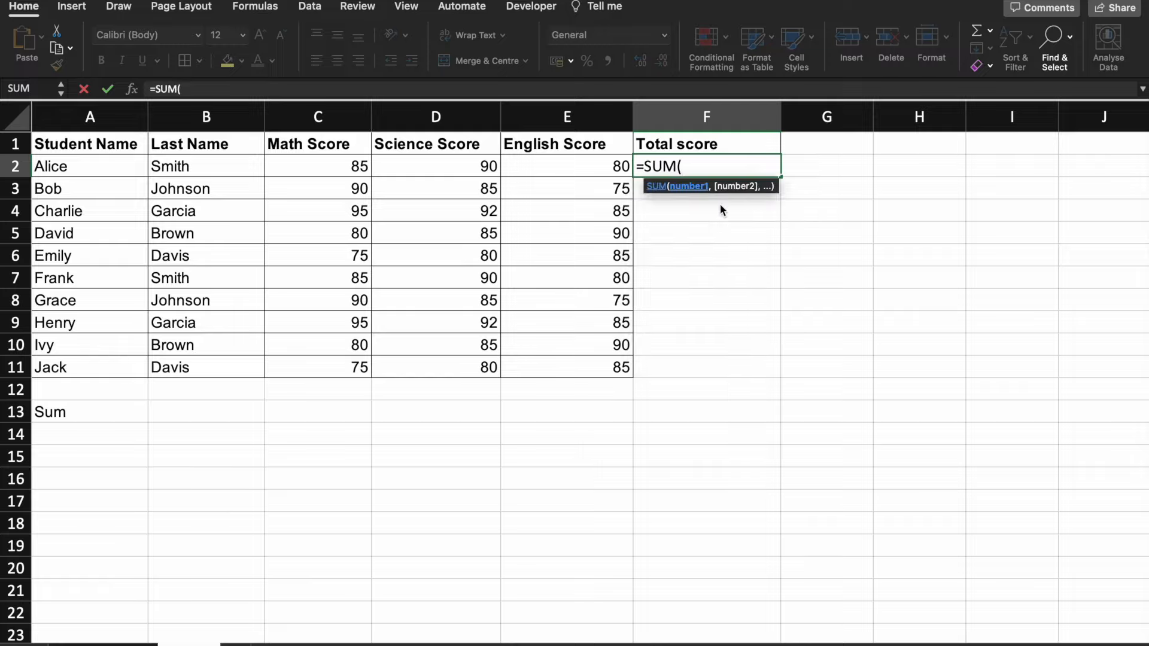
{"action": "key", "text": "F3"}
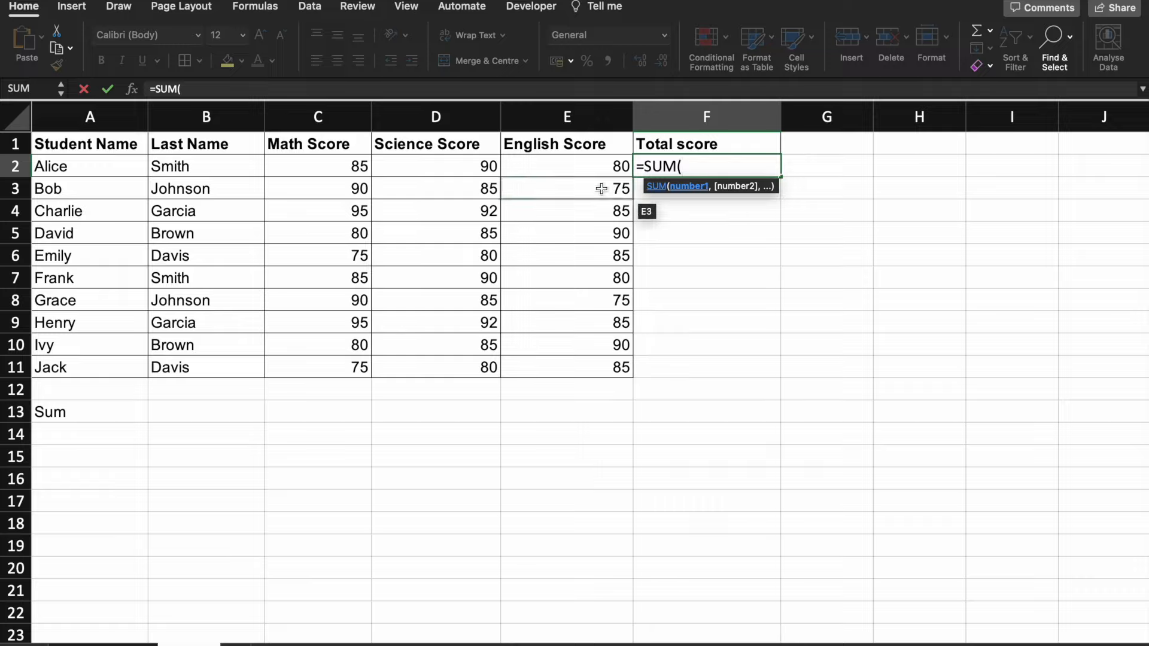
{"action": "left_click", "coordinate": [364, 166]}
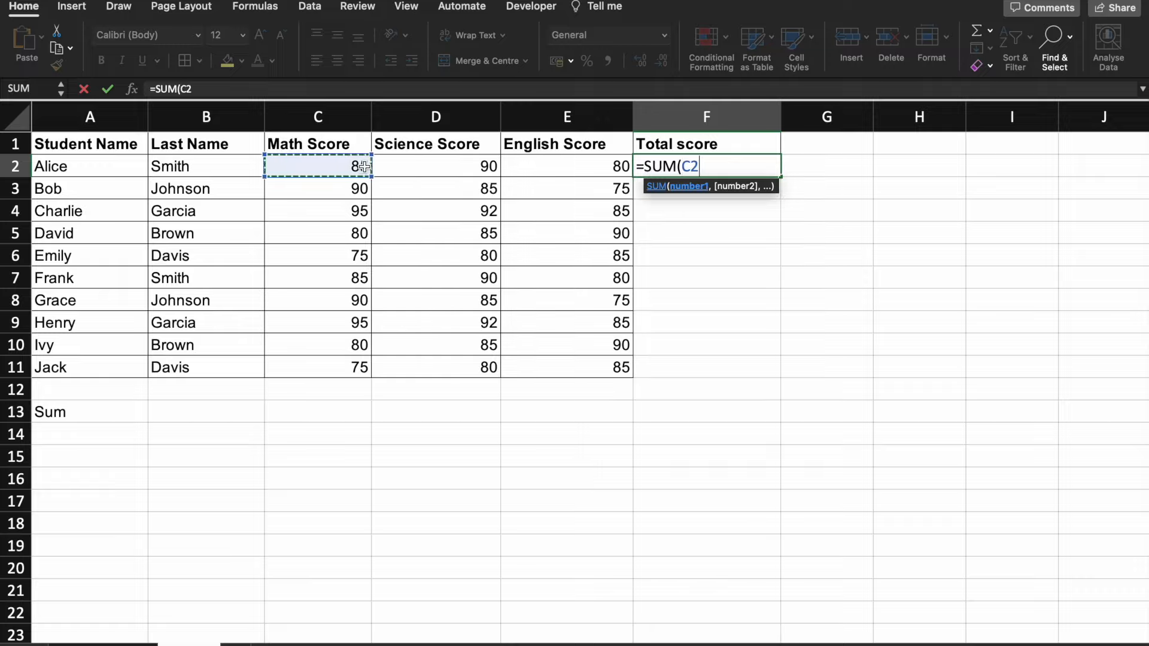
{"action": "type", "text": ","}
{"action": "left_click", "coordinate": [429, 168]}
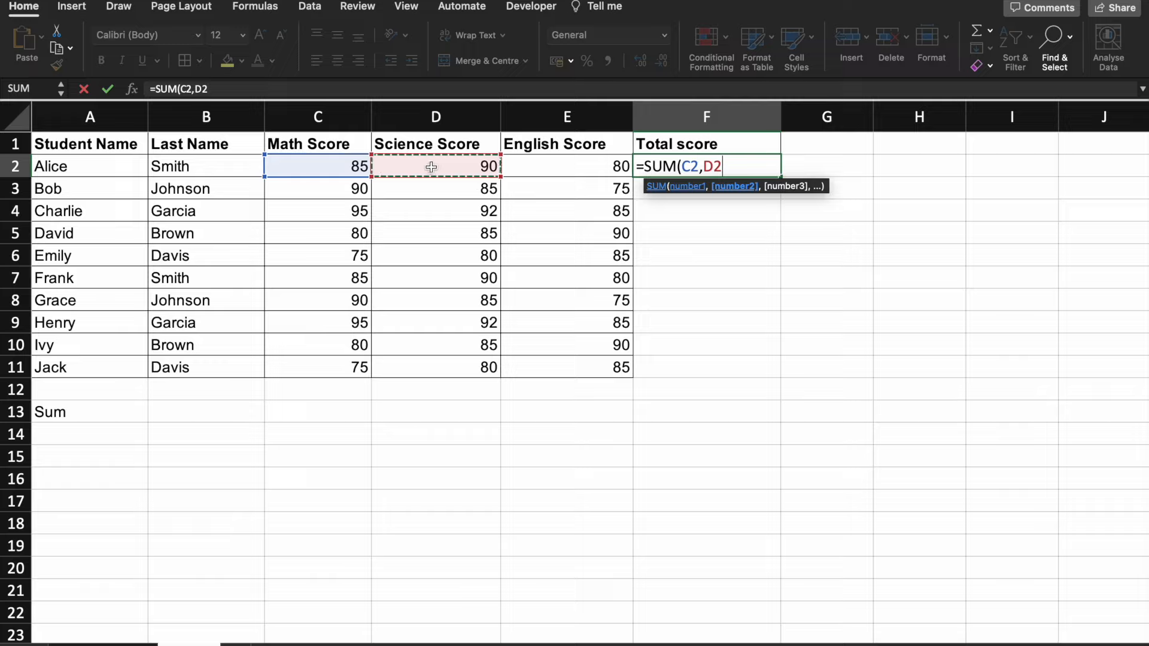
{"action": "type", "text": ","}
{"action": "left_click", "coordinate": [538, 173]}
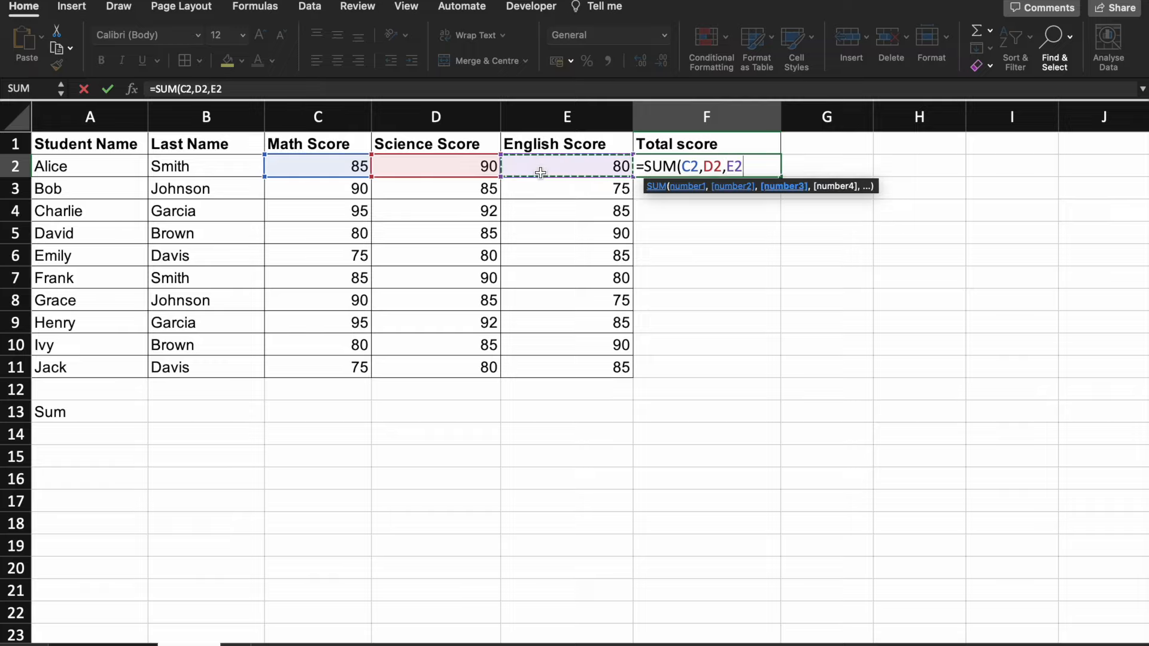
{"action": "type", "text": ")"}
{"action": "key", "text": "Return"}
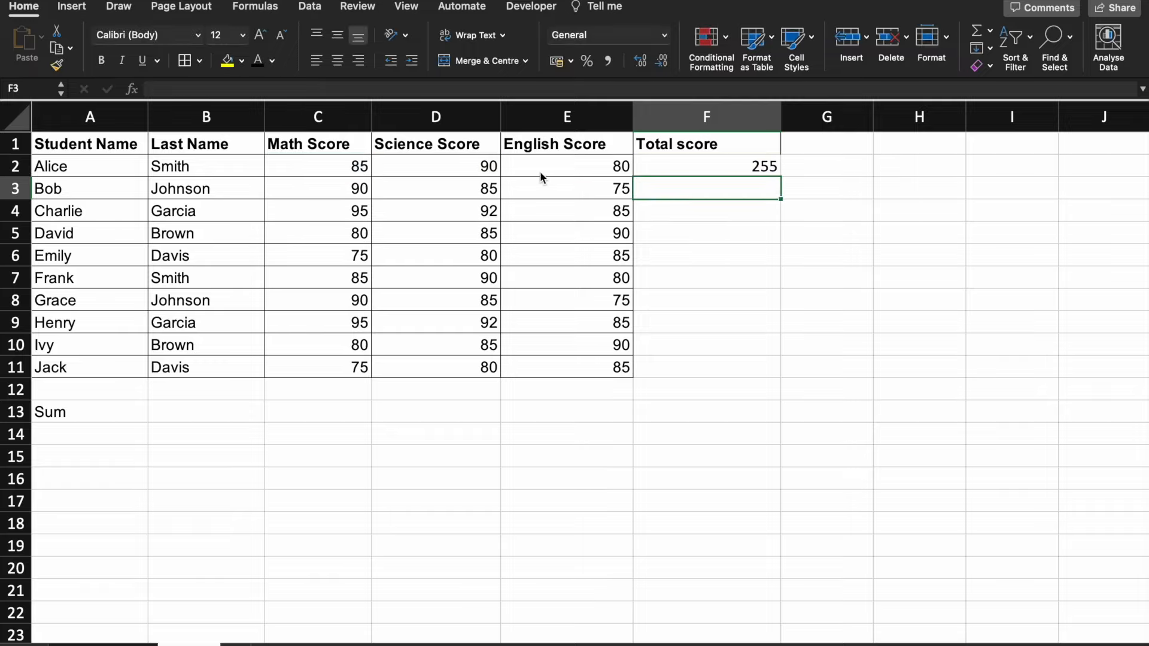
Replace the formula in F2 with the range version =SUM(C2:E2) and copy it down through F11 for all students.
{"action": "key", "text": "Up"}
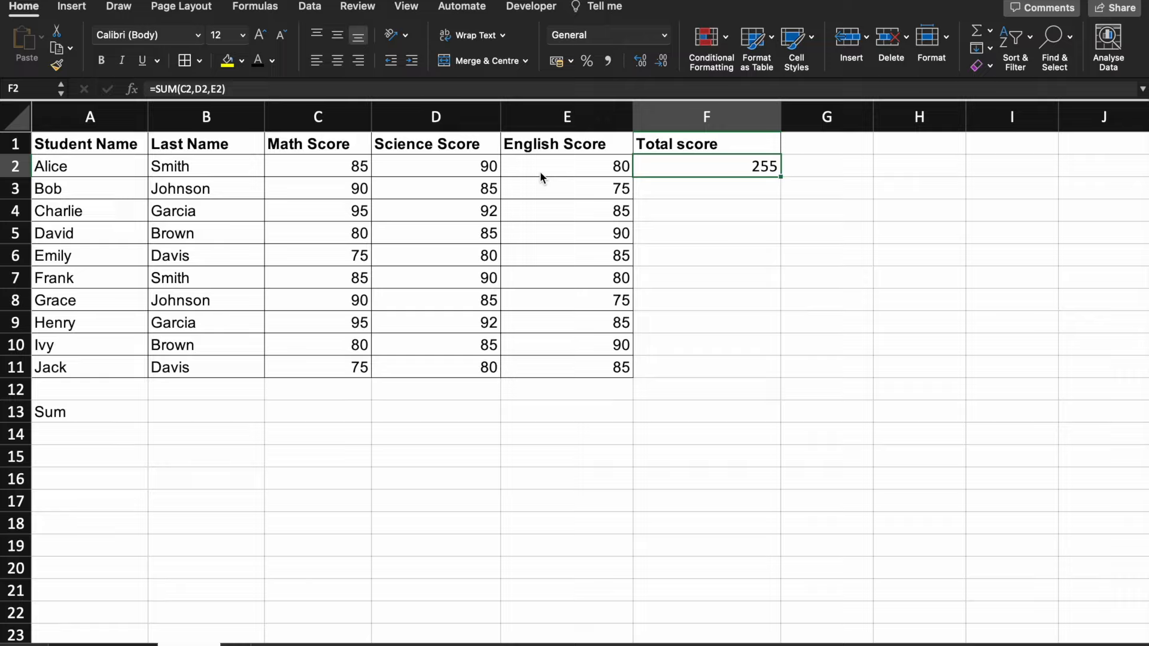
{"action": "type", "text": "=sum"}
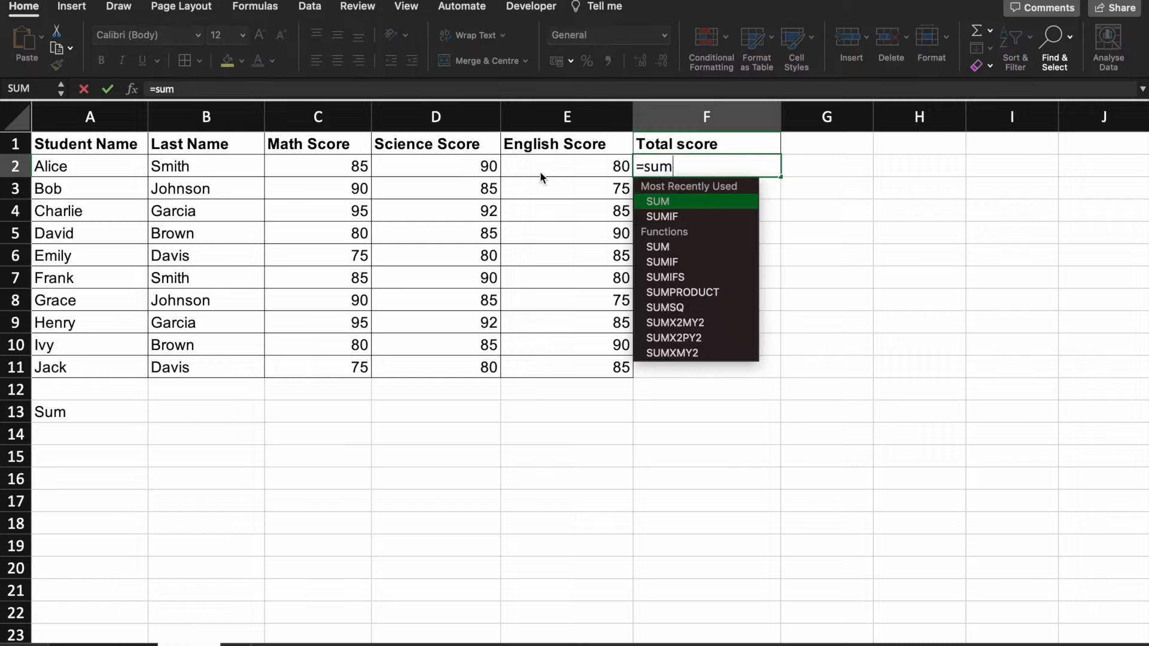
{"action": "key", "text": "Tab"}
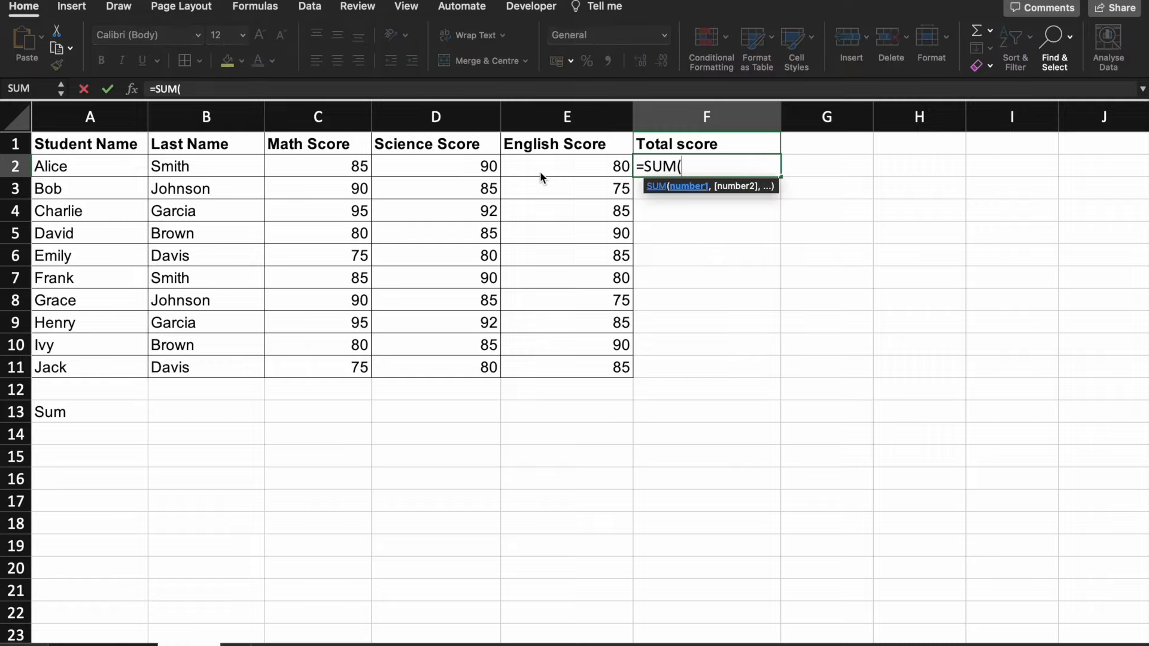
{"action": "left_click", "coordinate": [350, 166]}
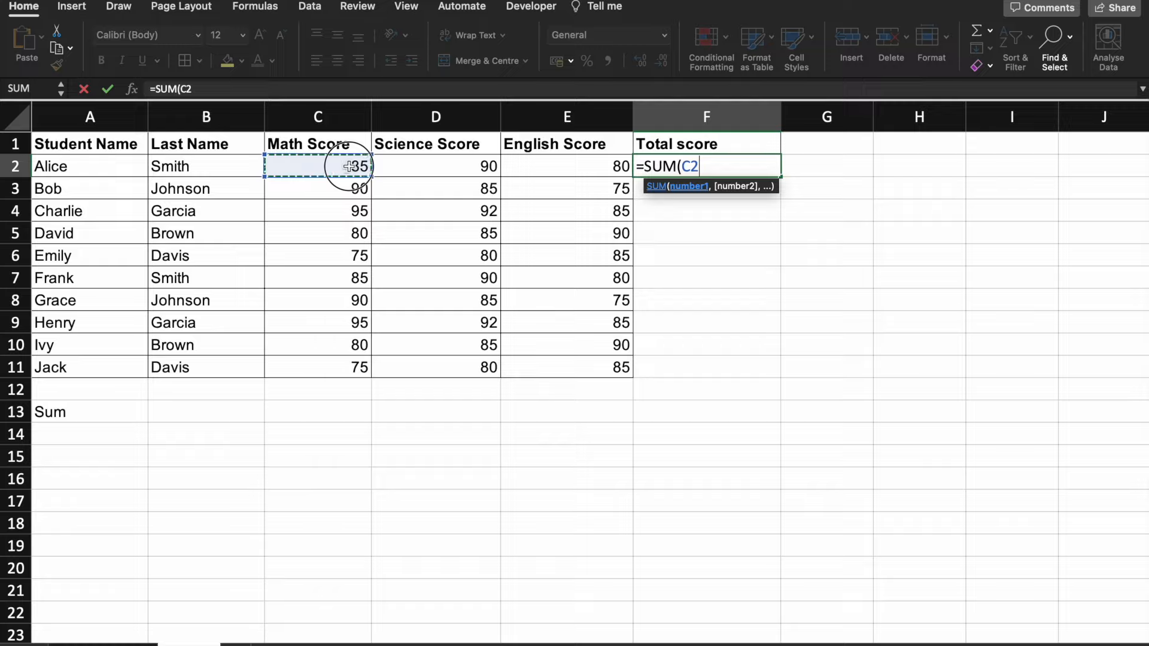
{"action": "left_click_drag", "start_coordinate": [350, 166], "coordinate": [524, 172]}
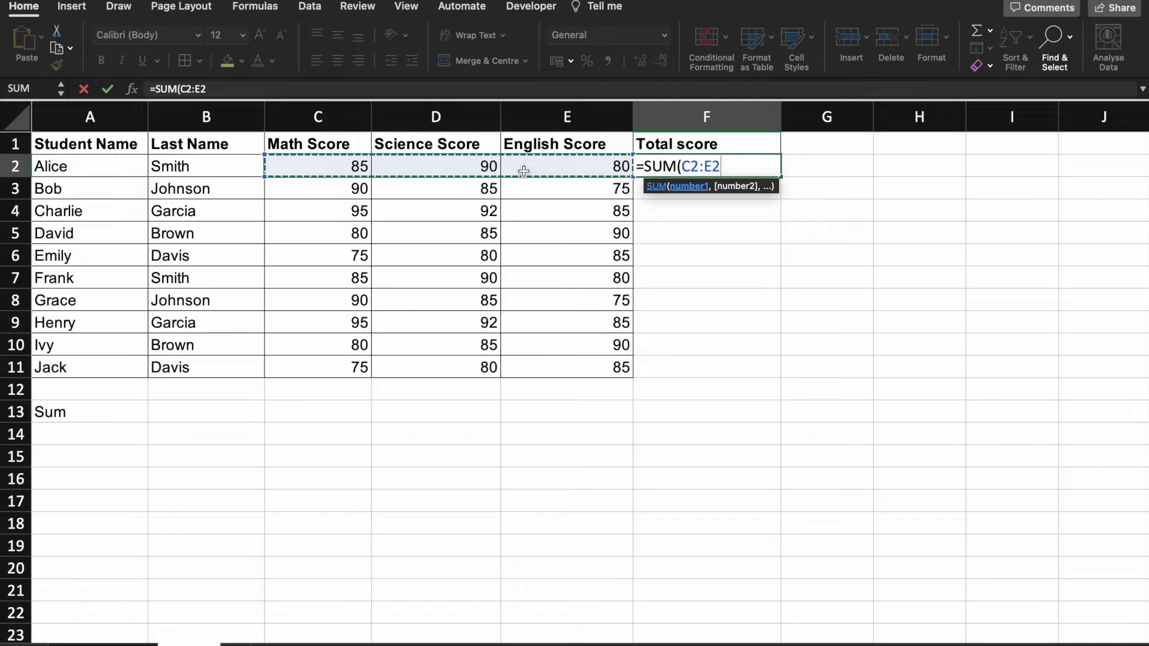
{"action": "type", "text": ")"}
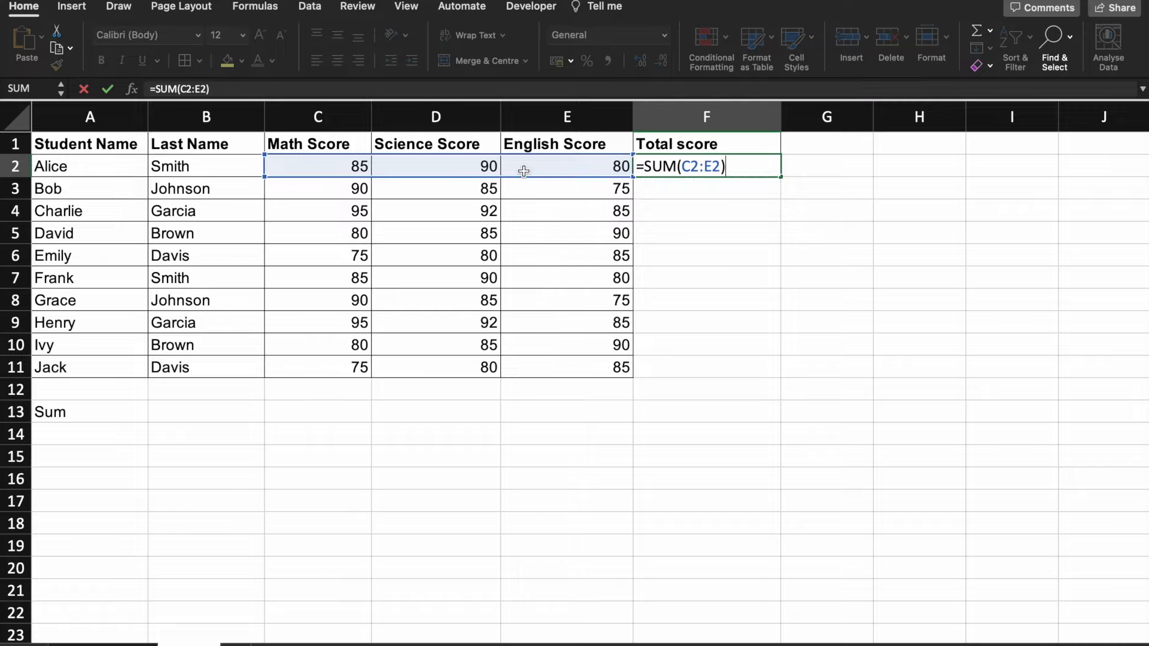
{"action": "key", "text": "Return"}
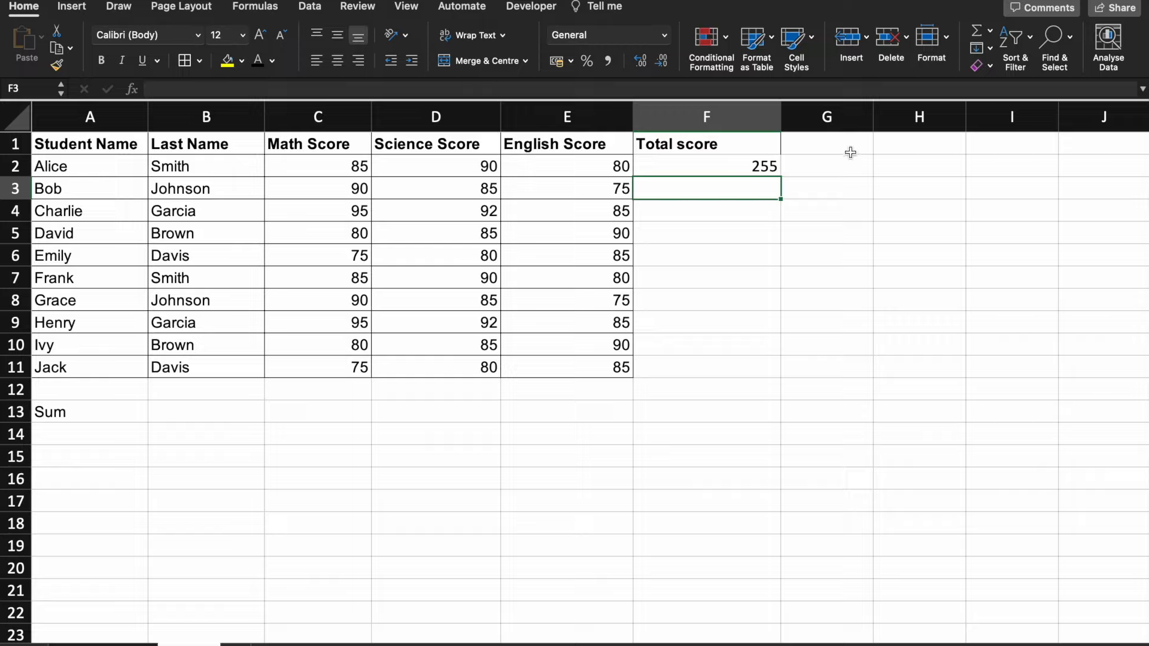
{"action": "left_click", "coordinate": [769, 165]}
{"action": "left_click_drag", "start_coordinate": [785, 177], "coordinate": [784, 377]}
Check how the copied SUM formulas in the Total score column refer to each student's own row.
{"action": "left_click", "coordinate": [757, 169]}
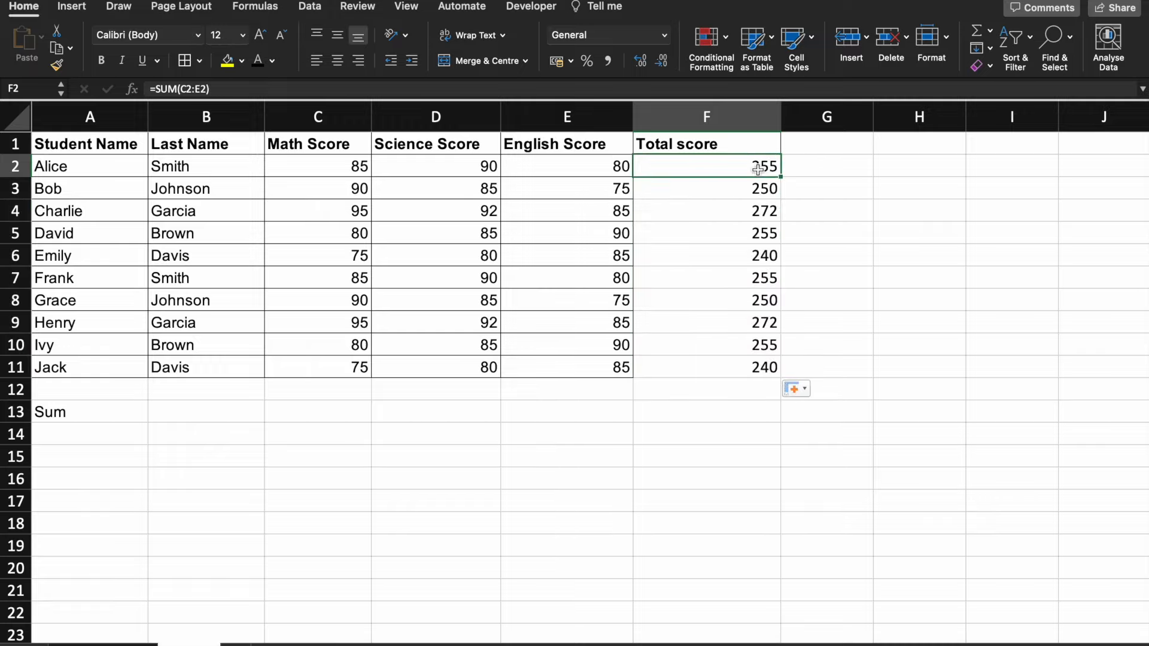
{"action": "key", "text": "Down"}
{"action": "key", "text": "Down"}
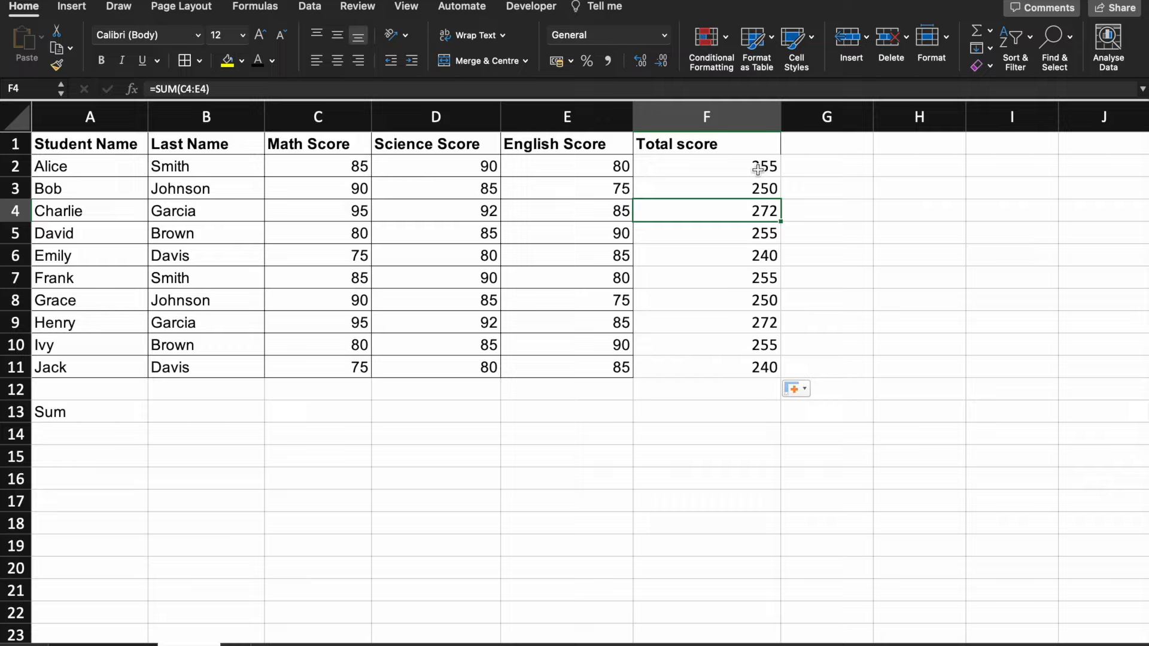
{"action": "key", "text": "Down"}
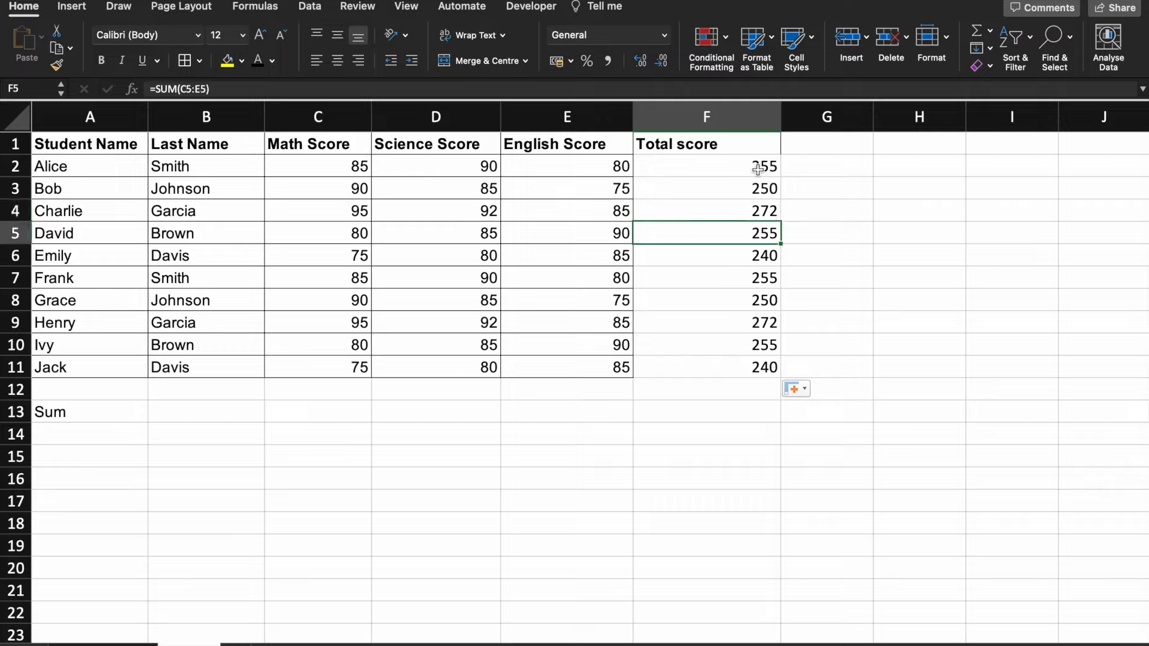
{"action": "key", "text": "Down"}
{"action": "key", "text": "Down"}
{"action": "key", "text": "Down"}
{"action": "key", "text": "Down"}
{"action": "key", "text": "Down"}
{"action": "key", "text": "Down"}
{"action": "key", "text": "Up"}
{"action": "key", "text": "Up"}
{"action": "key", "text": "Up"}
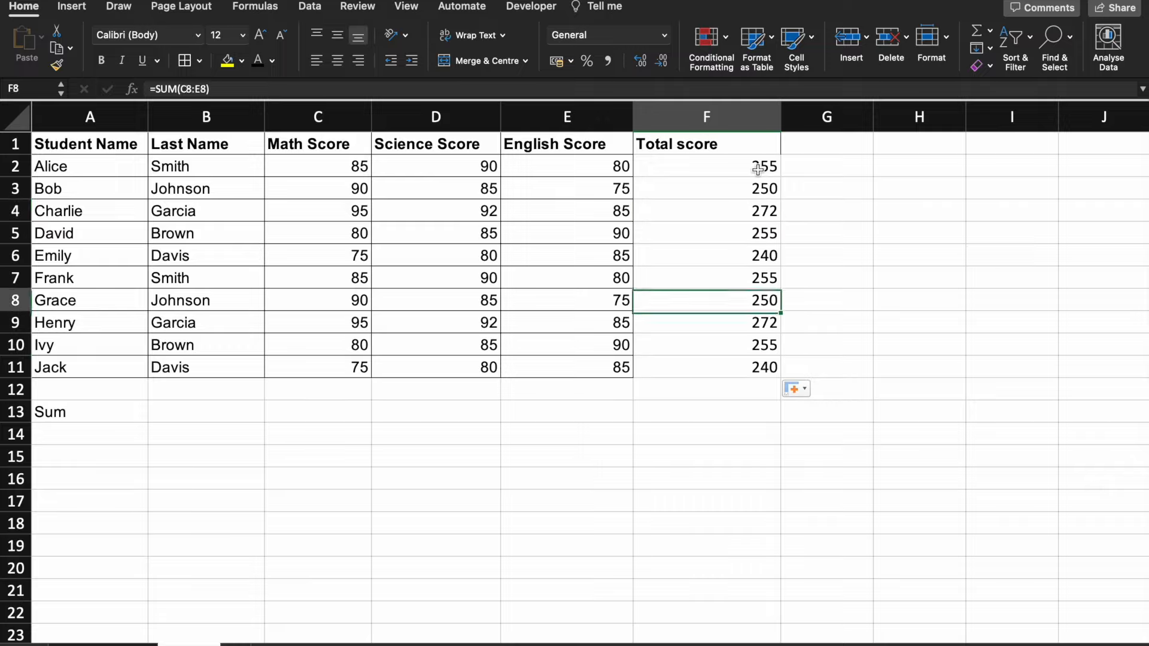
{"action": "key", "text": "Up"}
{"action": "key", "text": "Up"}
{"action": "key", "text": "Up"}
{"action": "key", "text": "Up"}
{"action": "key", "text": "Up"}
{"action": "key", "text": "Up"}
{"action": "key", "text": "Down"}
{"action": "key", "text": "Up"}
{"action": "key", "text": "Up"}
{"action": "key", "text": "Down"}
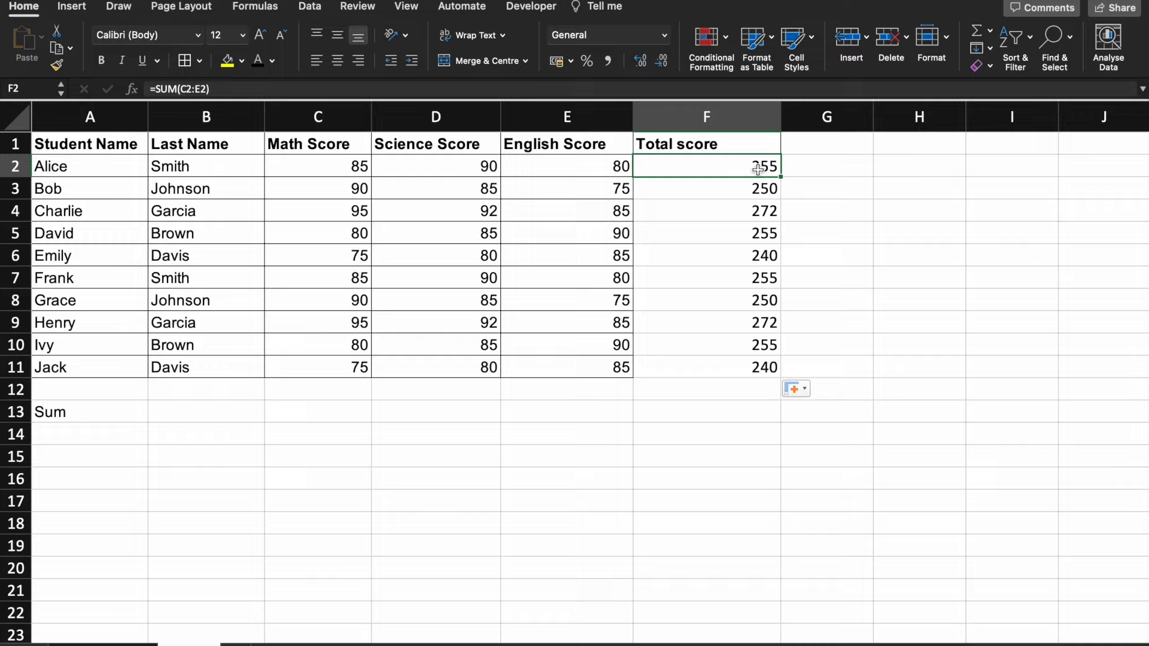
Clear the "Sum" label from cell A13 below the student table.
{"action": "key", "text": "Down"}
{"action": "key", "text": "Down"}
{"action": "key", "text": "Down"}
{"action": "key", "text": "Down"}
{"action": "key", "text": "Down"}
{"action": "key", "text": "Down"}
{"action": "key", "text": "Down"}
{"action": "key", "text": "Down"}
{"action": "key", "text": "Down"}
{"action": "key", "text": "Down"}
{"action": "key", "text": "Down"}
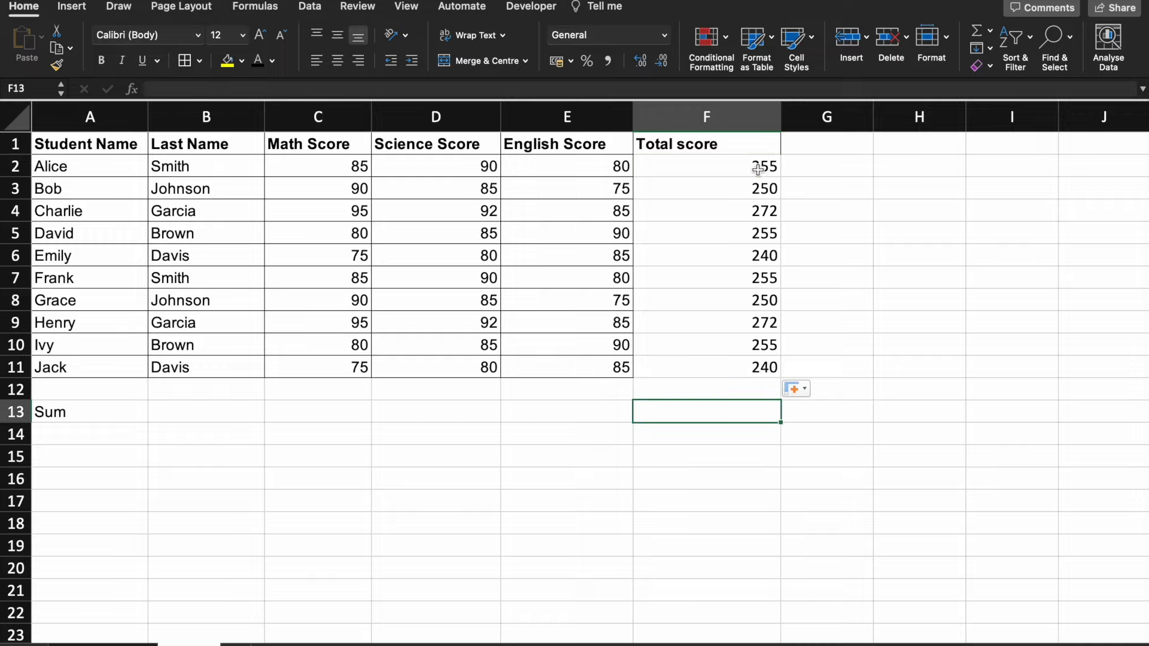
{"action": "key", "text": "Left"}
{"action": "key", "text": "Left"}
{"action": "key", "text": "Left"}
{"action": "key", "text": "Left"}
{"action": "key", "text": "Left"}
{"action": "key", "text": "Delete"}
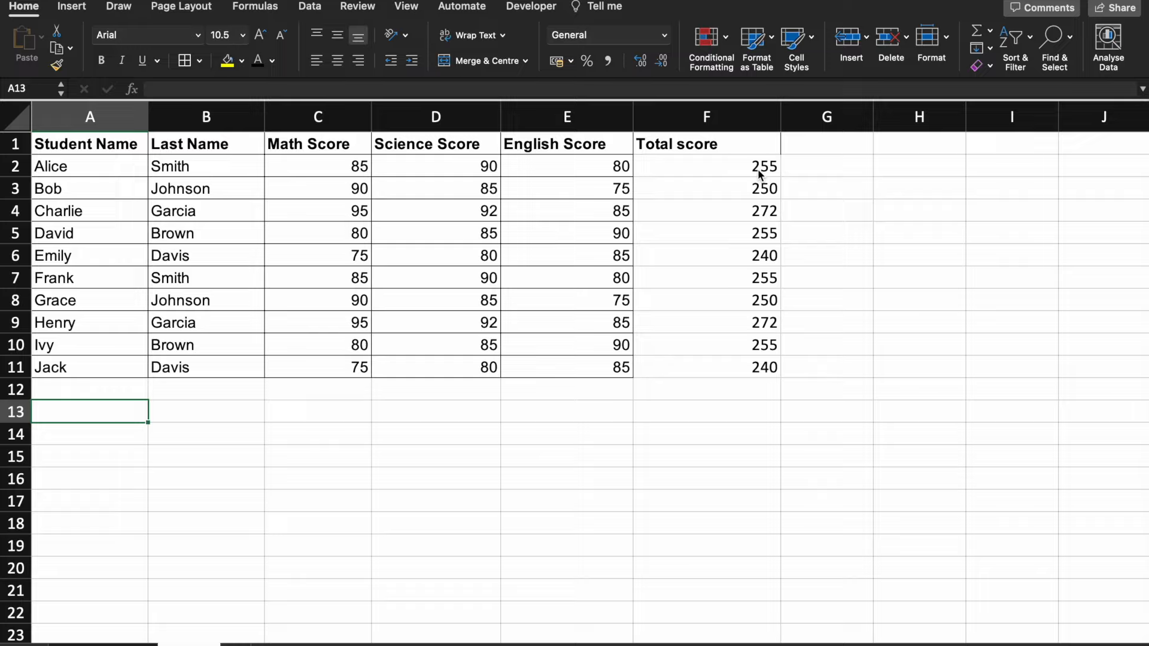
Enter the label "Average score" in cell B12, directly below the last names.
{"action": "key", "text": "Up"}
{"action": "key", "text": "Right"}
{"action": "key", "text": "Up"}
{"action": "key", "text": "Right"}
{"action": "key", "text": "Down"}
{"action": "key", "text": "Up"}
{"action": "key", "text": "Down"}
{"action": "key", "text": "Up"}
{"action": "key", "text": "ctrl+shift+Up"}
{"action": "key", "text": "shift+Down"}
{"action": "key", "text": "Down"}
{"action": "key", "text": "Left"}
{"action": "type", "text": "Average"}
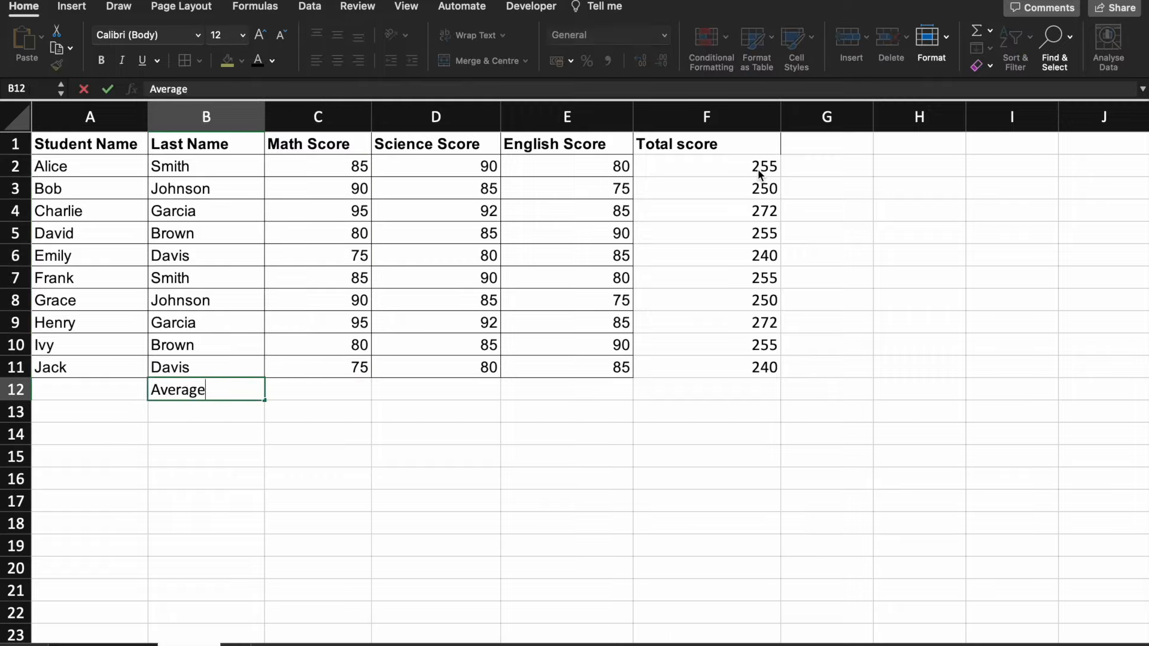
{"action": "type", "text": " score"}
{"action": "key", "text": "Return"}
{"action": "key", "text": "Up"}
{"action": "key", "text": "Right"}
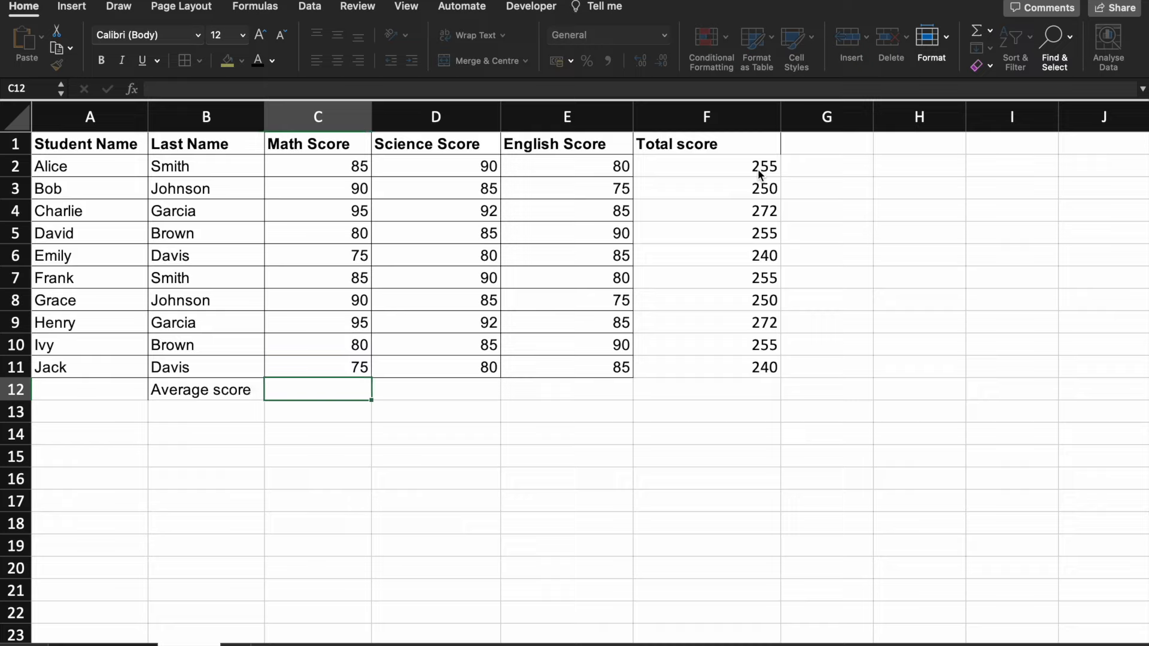
{"action": "type", "text": "=ave"}
{"action": "key", "text": "Tab"}
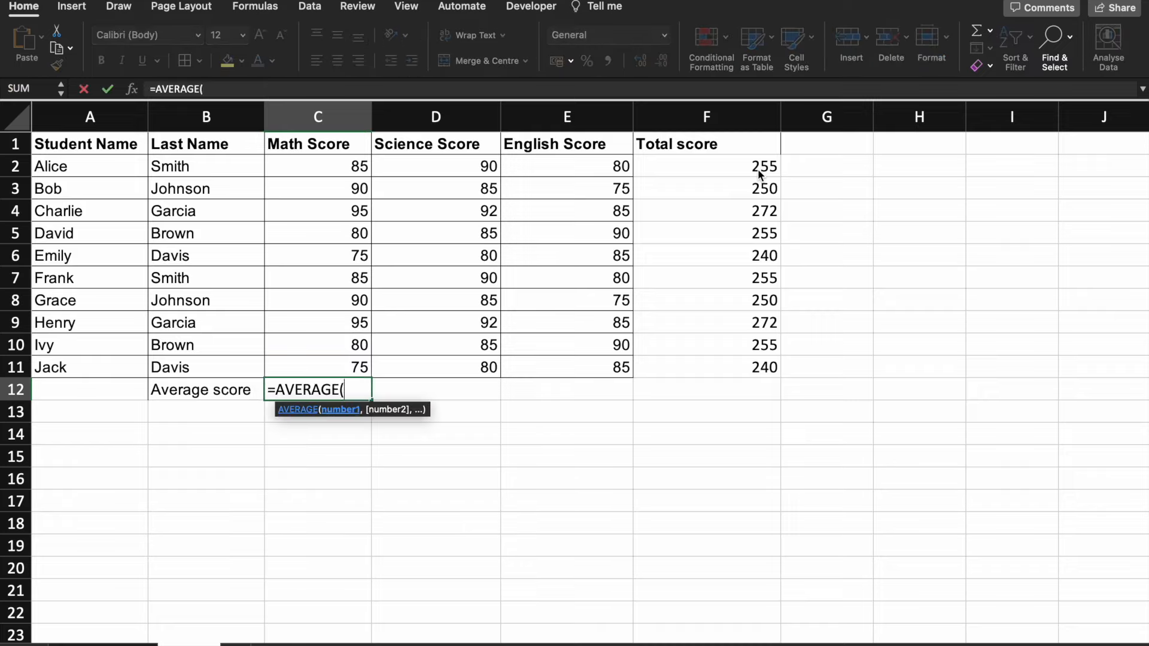
{"action": "key", "text": "Up"}
{"action": "key", "text": "shift+Up"}
{"action": "key", "text": "shift+Up"}
{"action": "key", "text": "shift+Up"}
{"action": "key", "text": "shift+Up"}
{"action": "key", "text": "shift+Up"}
{"action": "key", "text": "shift+Up"}
{"action": "key", "text": "shift+Up"}
{"action": "key", "text": "shift+Up"}
{"action": "key", "text": "Down"}
{"action": "key", "text": "BackSpace"}
{"action": "key", "text": "BackSpace"}
{"action": "key", "text": "BackSpace"}
{"action": "key", "text": "BackSpace"}
{"action": "key", "text": "BackSpace"}
{"action": "key", "text": "BackSpace"}
{"action": "key", "text": "BackSpace"}
{"action": "key", "text": "BackSpace"}
{"action": "key", "text": "BackSpace"}
{"action": "key", "text": "BackSpace"}
{"action": "key", "text": "BackSpace"}
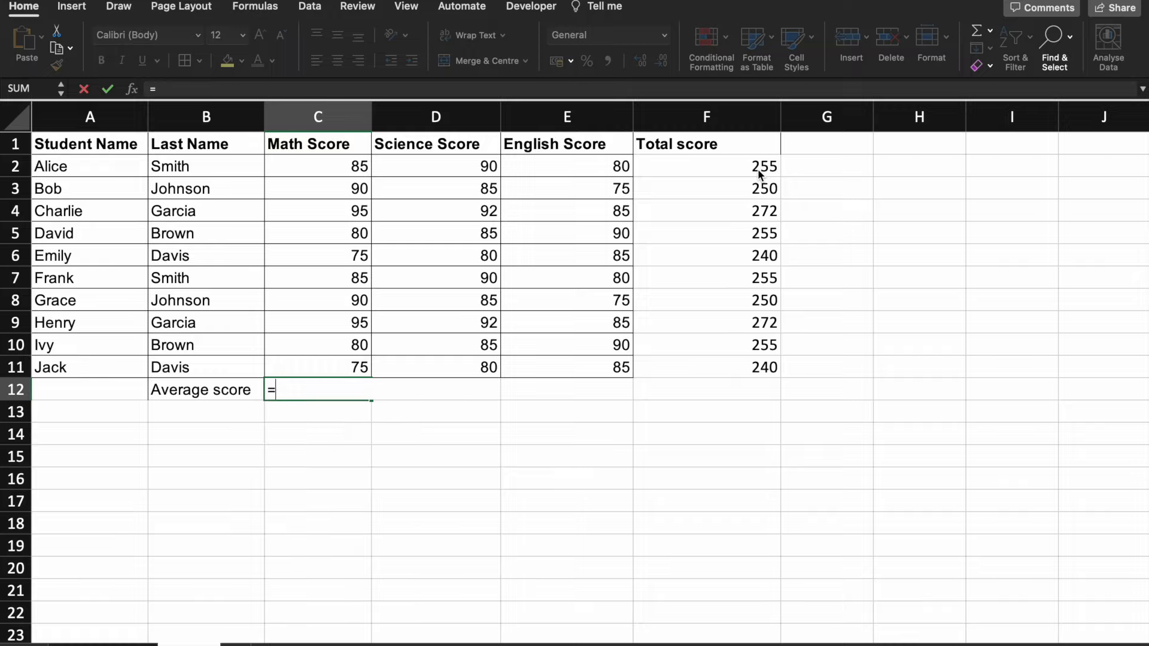
Calculate the average math score in C12 with =AVERAGE(C2:C11) and copy the formula across through E12.
{"action": "type", "text": "aver"}
{"action": "key", "text": "Tab"}
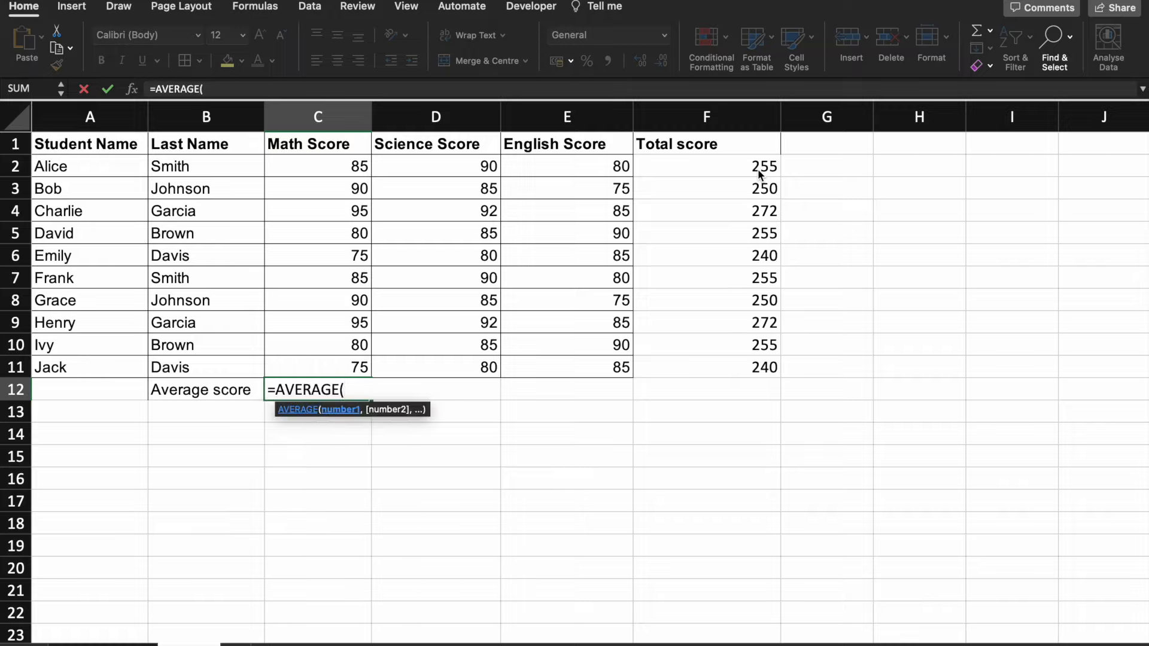
{"action": "key", "text": "Up"}
{"action": "key", "text": "Up"}
{"action": "key", "text": "Up"}
{"action": "key", "text": "Up"}
{"action": "key", "text": "Up"}
{"action": "key", "text": "Down"}
{"action": "key", "text": "Down"}
{"action": "key", "text": "Down"}
{"action": "key", "text": "Down"}
{"action": "type", "text": ","}
{"action": "key", "text": "Up"}
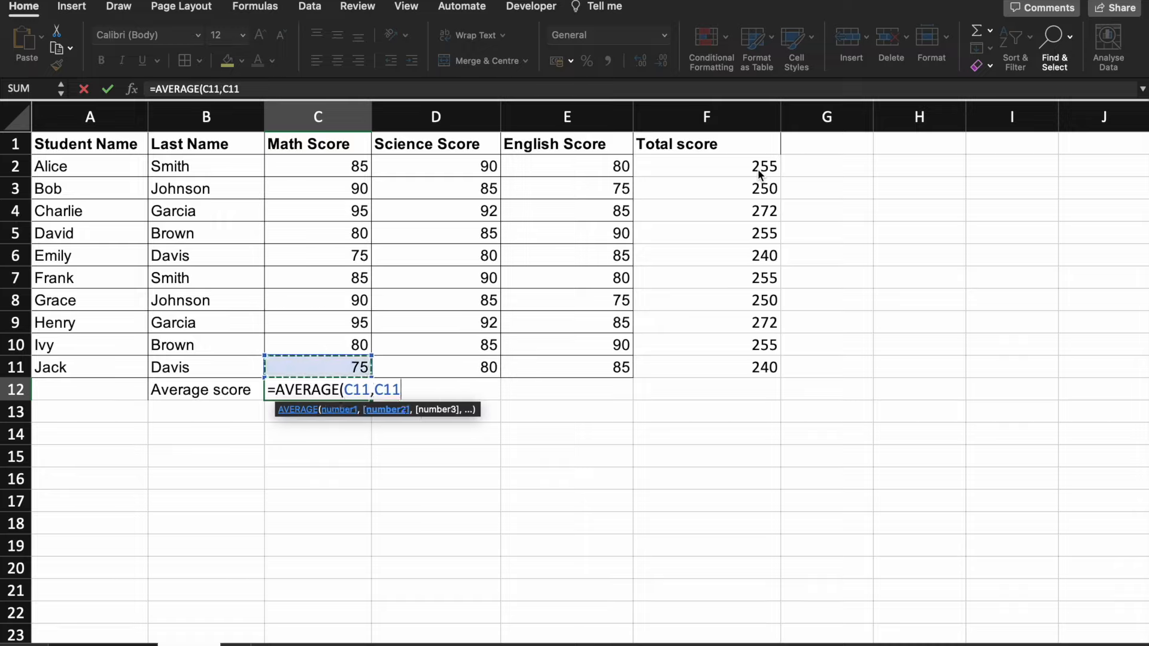
{"action": "type", "text": ","}
{"action": "key", "text": "BackSpace"}
{"action": "key", "text": "BackSpace"}
{"action": "key", "text": "BackSpace"}
{"action": "key", "text": "BackSpace"}
{"action": "key", "text": "BackSpace"}
{"action": "key", "text": "BackSpace"}
{"action": "key", "text": "BackSpace"}
{"action": "key", "text": "BackSpace"}
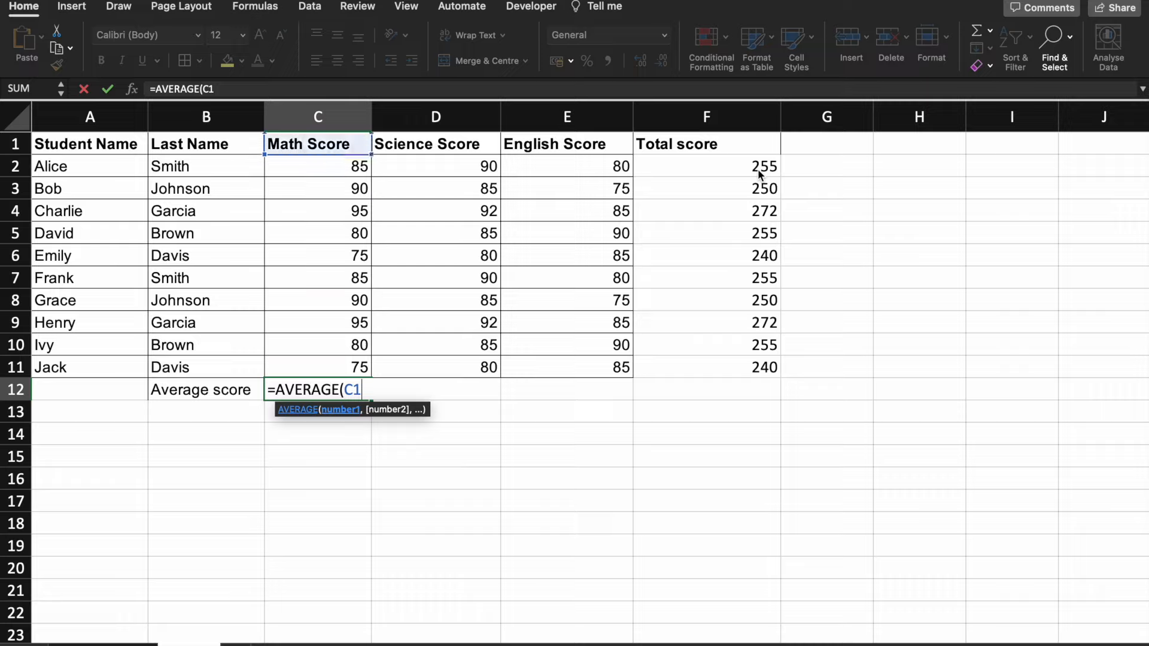
{"action": "key", "text": "Up"}
{"action": "key", "text": "super+Up"}
{"action": "key", "text": "Down"}
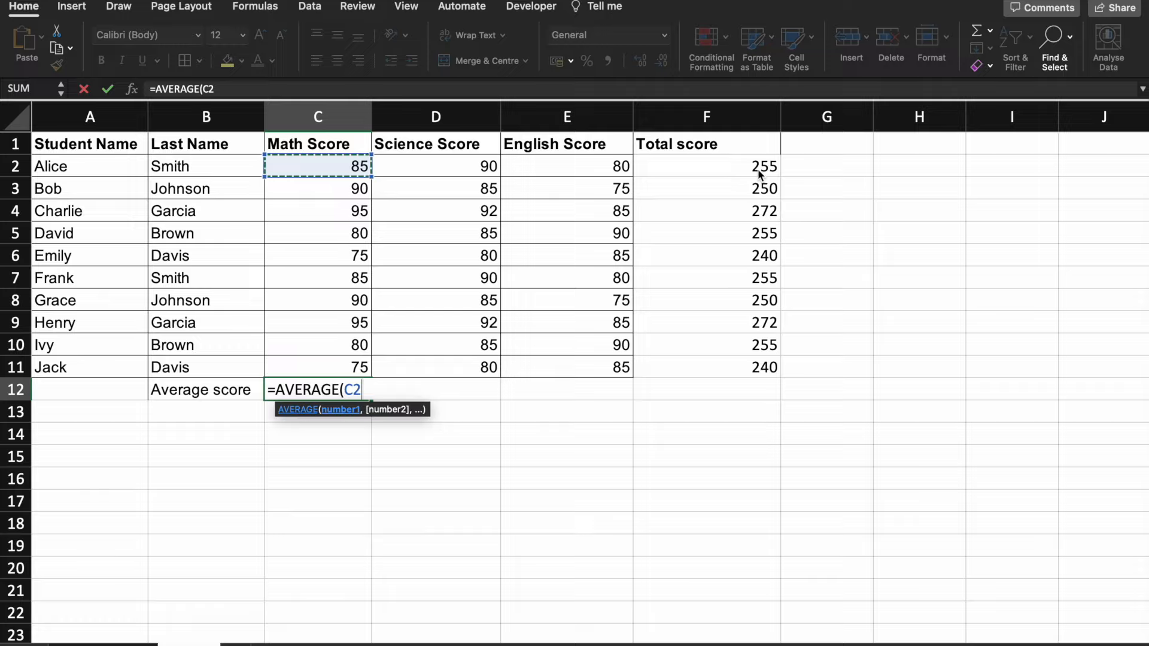
{"action": "left_click", "coordinate": [322, 173]}
{"action": "left_click_drag", "start_coordinate": [329, 172], "coordinate": [324, 363]}
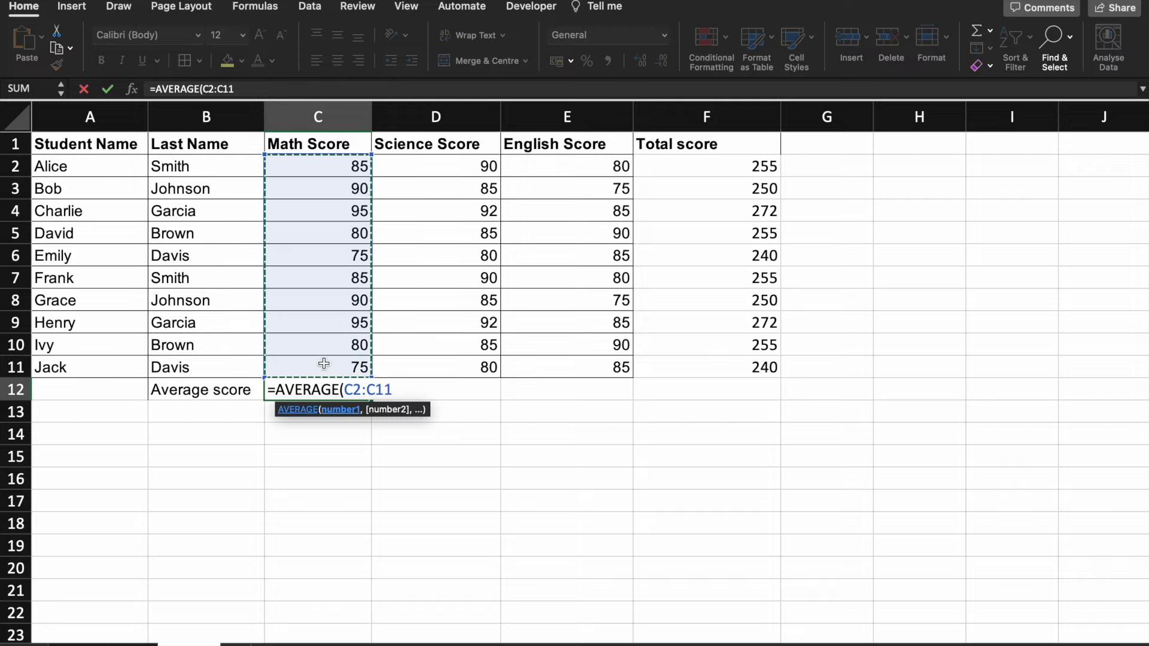
{"action": "type", "text": ")"}
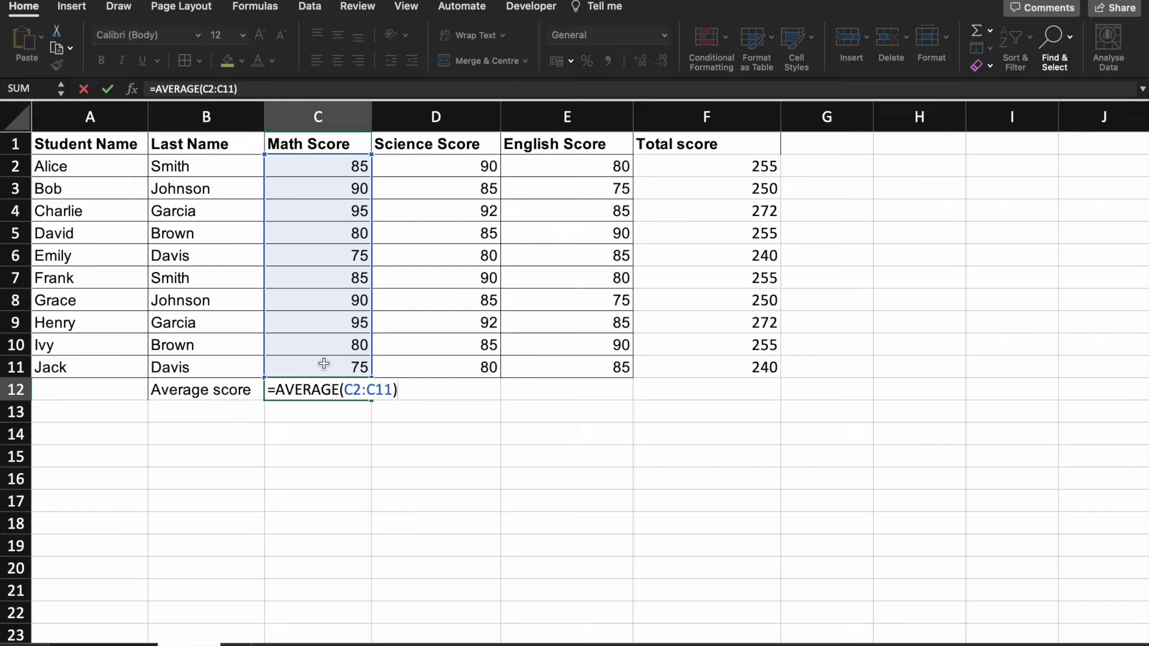
{"action": "key", "text": "Return"}
{"action": "key", "text": "Up"}
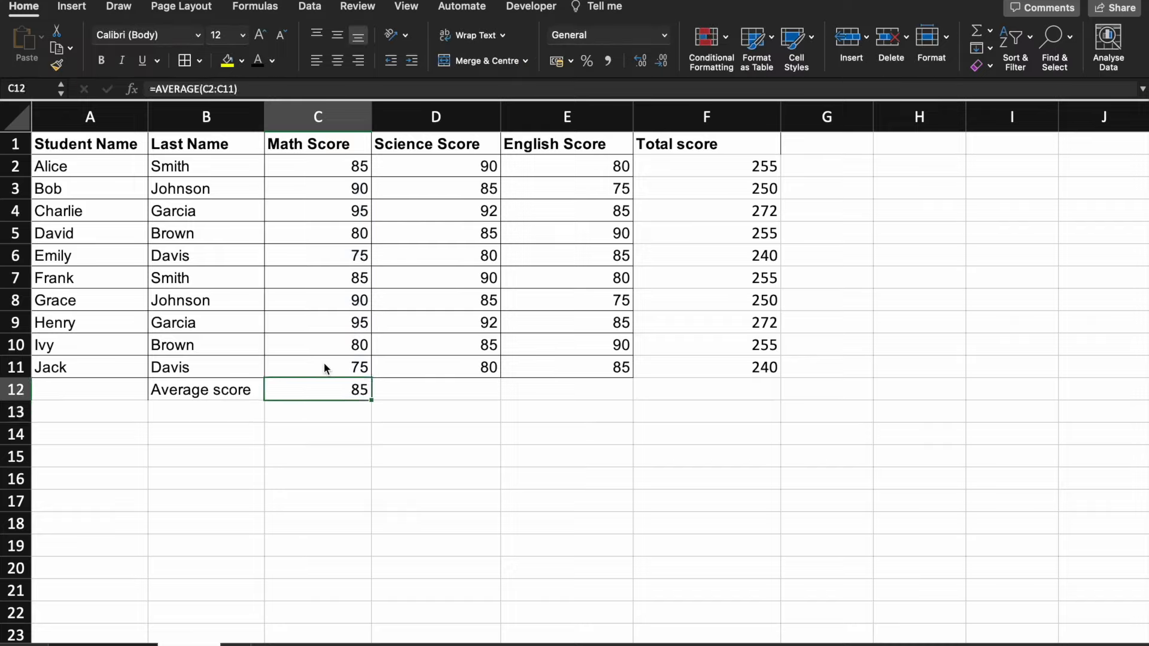
{"action": "left_click_drag", "start_coordinate": [372, 402], "coordinate": [592, 403]}
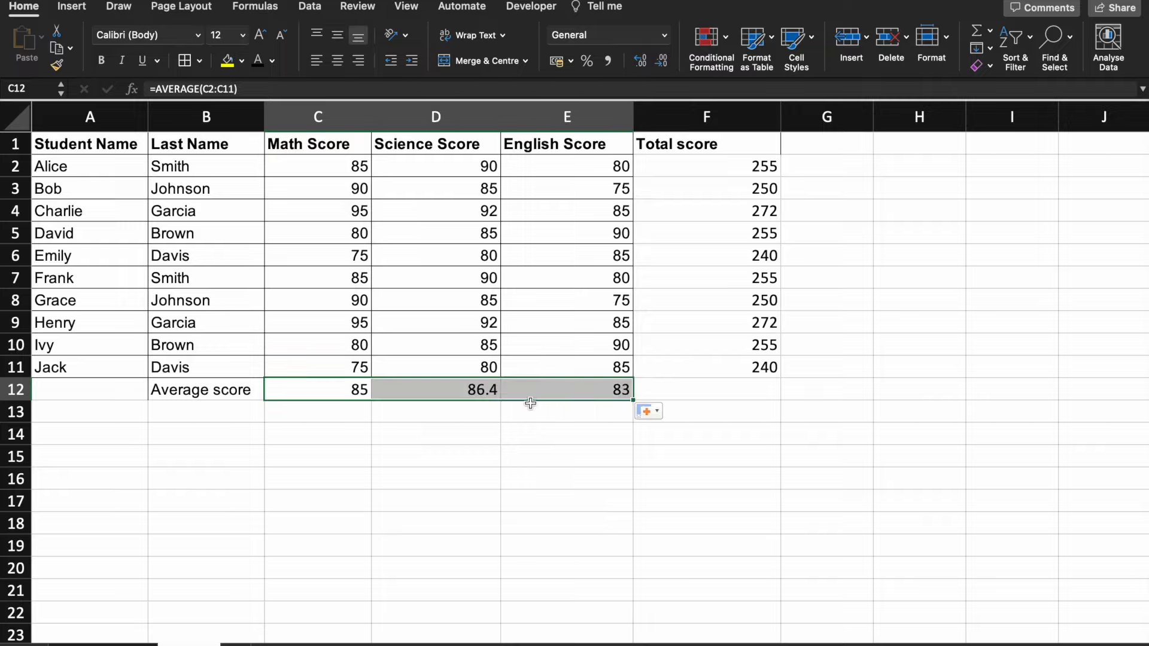
Check the AVERAGE formulas in row 12 to see which column of scores each one covers.
{"action": "left_click", "coordinate": [347, 388]}
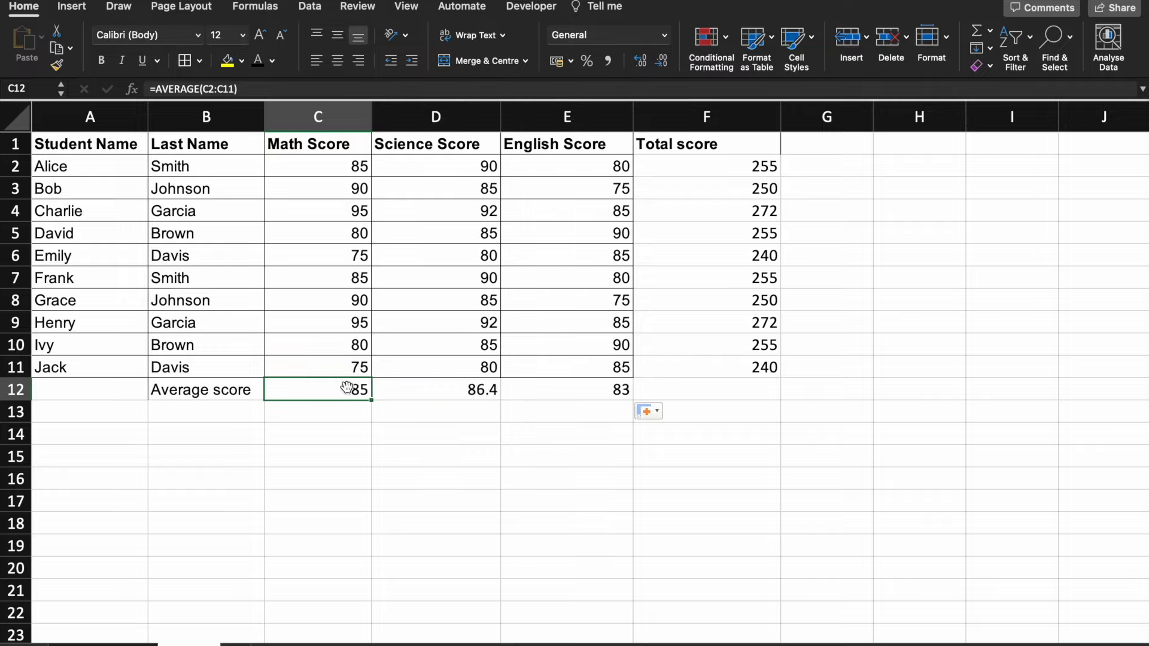
{"action": "key", "text": "Right"}
{"action": "key", "text": "Left"}
{"action": "key", "text": "Up"}
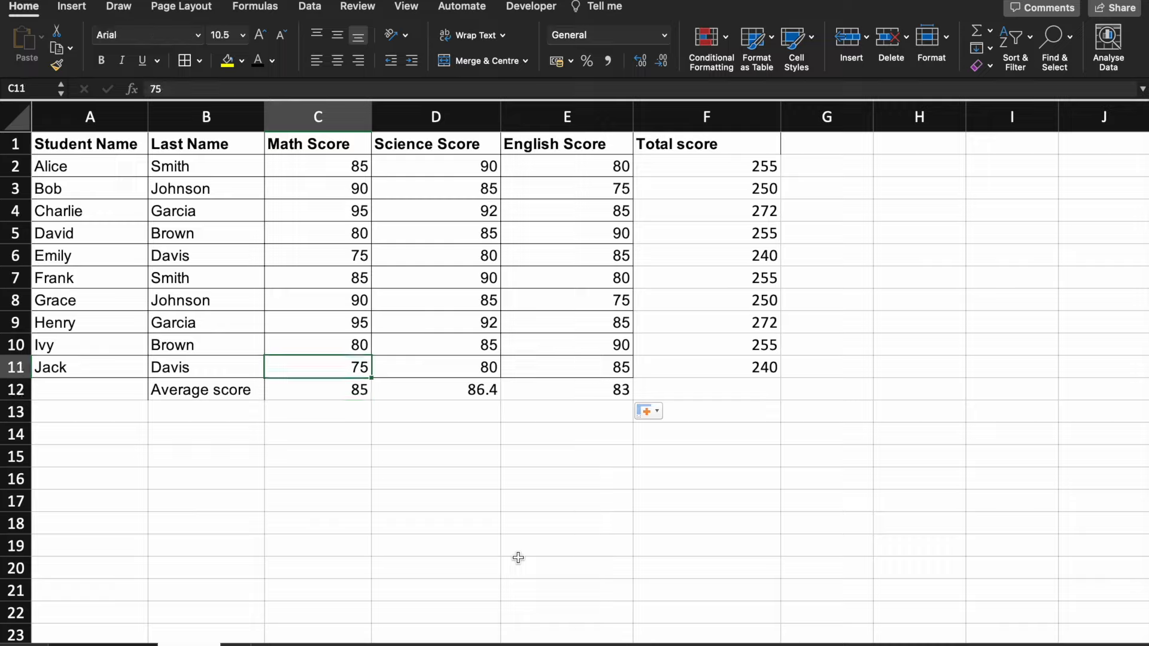
{"action": "key", "text": "Down"}
{"action": "key", "text": "Right"}
{"action": "key", "text": "Left"}
{"action": "key", "text": "Right"}
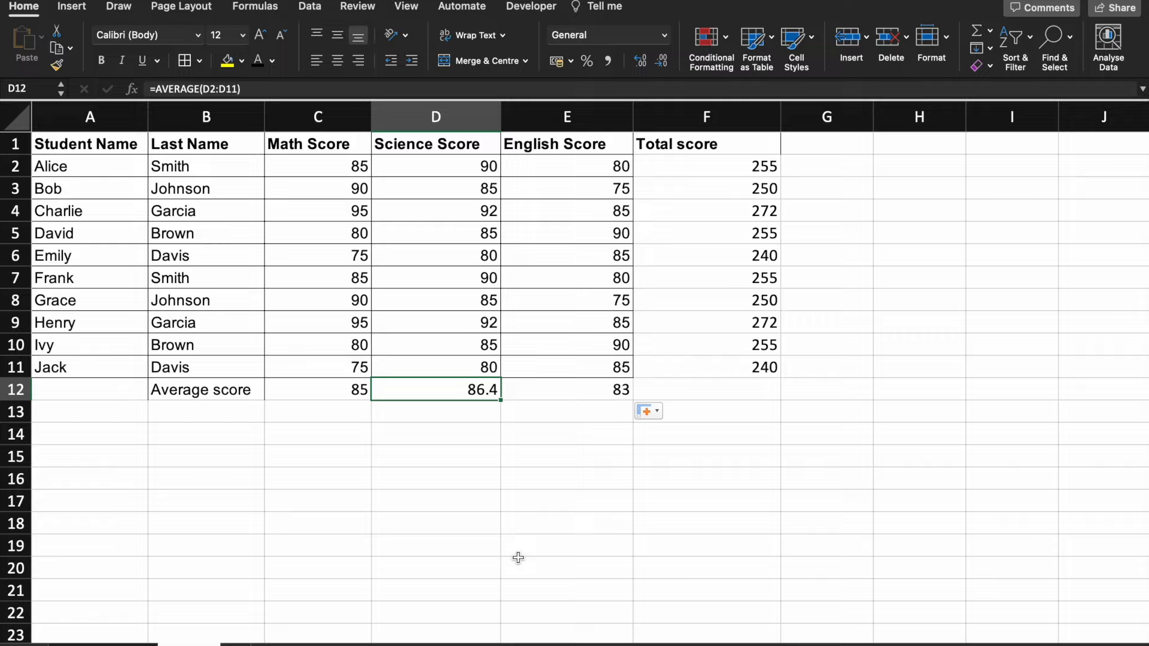
{"action": "key", "text": "Right"}
Enter the labels "Max" in B13 and "Min" in B14, below the Average score label.
{"action": "key", "text": "Down"}
{"action": "key", "text": "Left"}
{"action": "key", "text": "Left"}
{"action": "key", "text": "Left"}
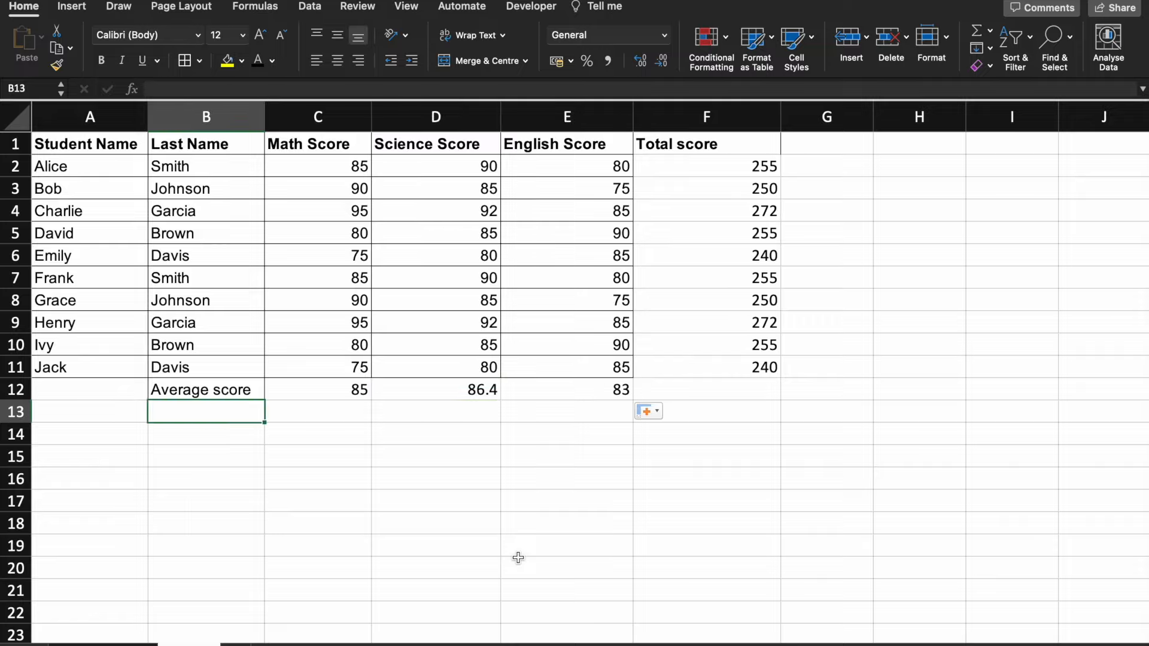
{"action": "type", "text": "Max"}
{"action": "key", "text": "Return"}
{"action": "type", "text": "Min"}
{"action": "key", "text": "Return"}
Calculate the highest math score in C13 with =MAX(C2:C11).
{"action": "key", "text": "Up"}
{"action": "key", "text": "Up"}
{"action": "key", "text": "Right"}
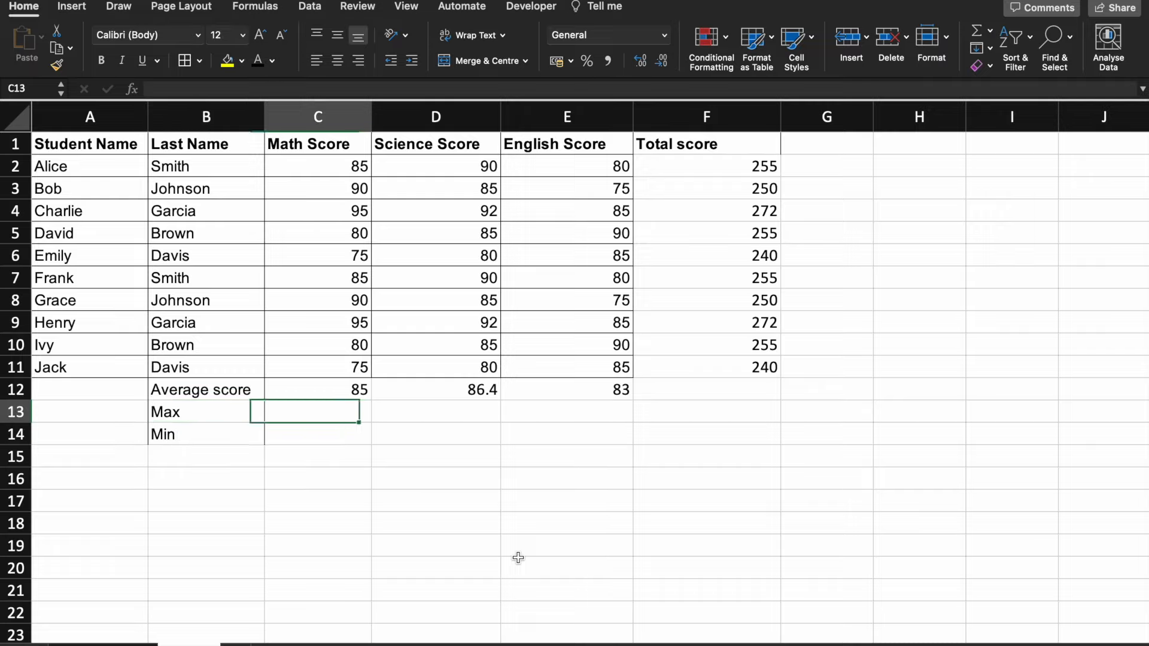
{"action": "type", "text": "=min"}
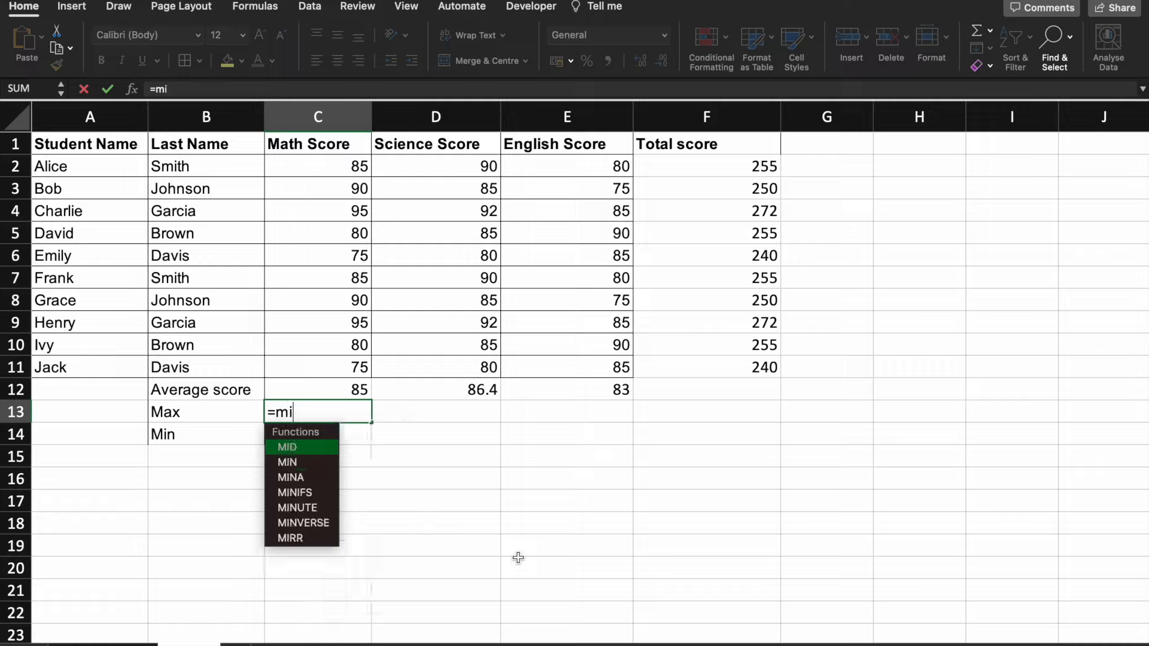
{"action": "key", "text": "BackSpace"}
{"action": "key", "text": "BackSpace"}
{"action": "type", "text": "a"}
{"action": "key", "text": "Tab"}
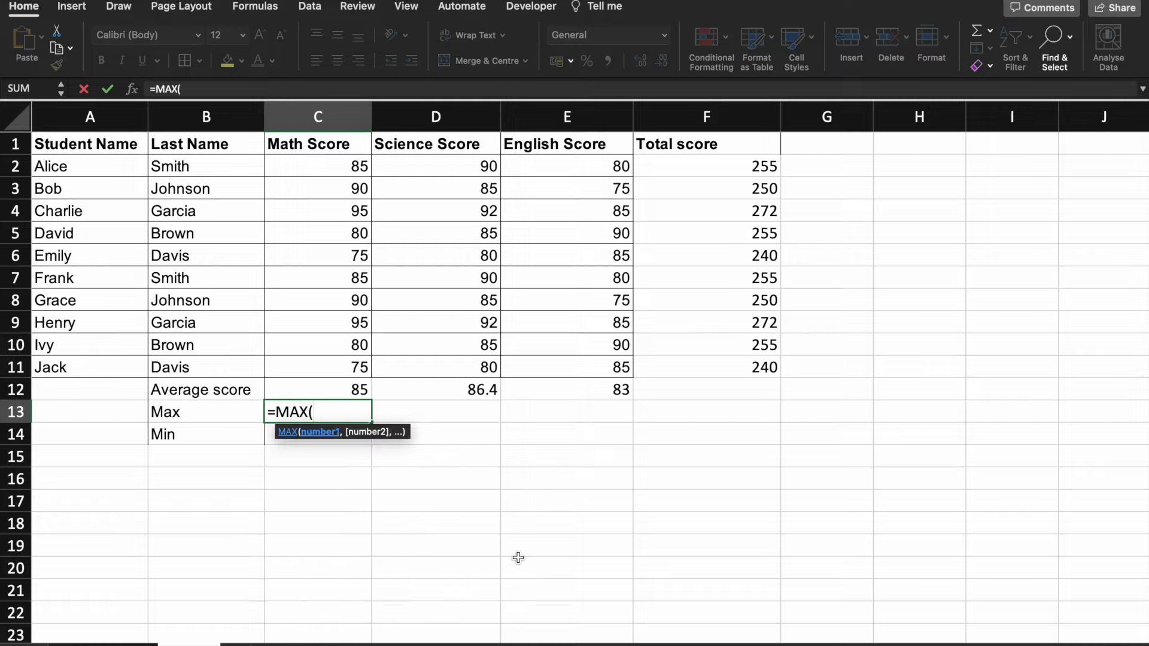
{"action": "key", "text": "Up"}
{"action": "key", "text": "Up"}
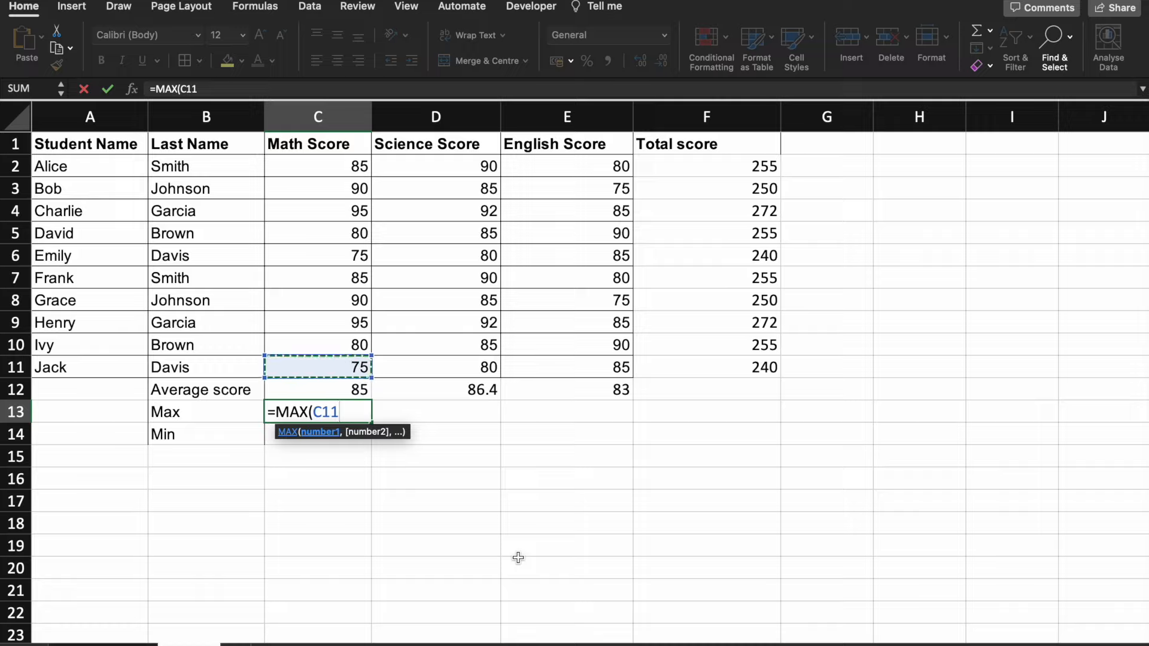
{"action": "key", "text": "ctrl+shift+Up"}
{"action": "key", "text": "shift+Down"}
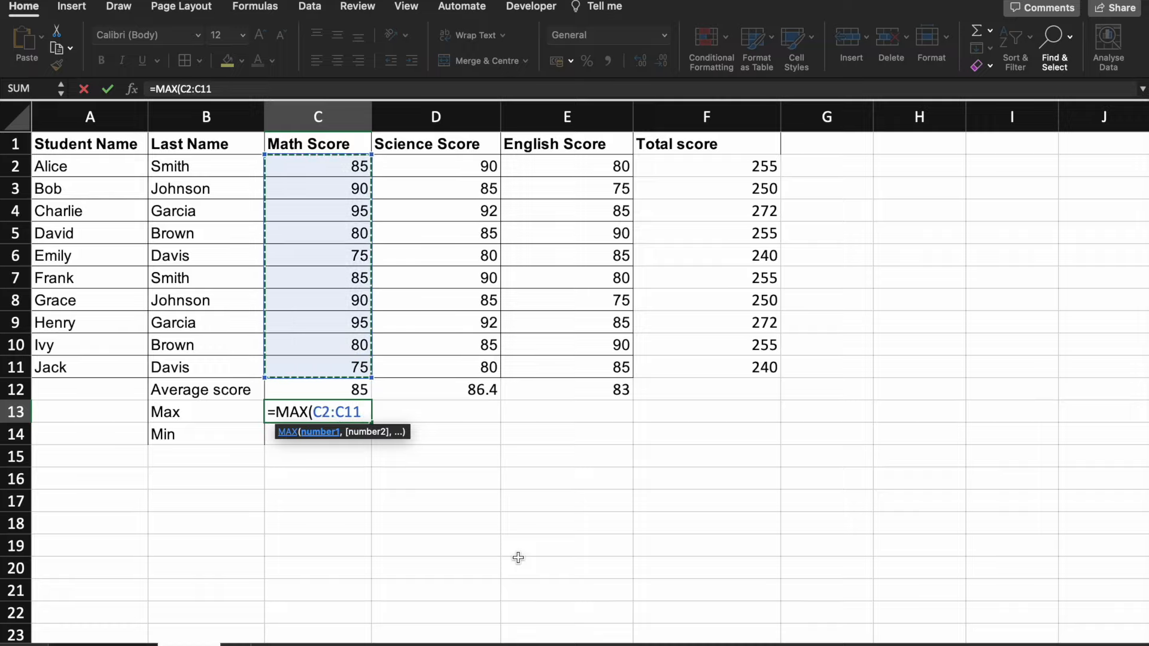
{"action": "type", "text": ")"}
{"action": "key", "text": "Return"}
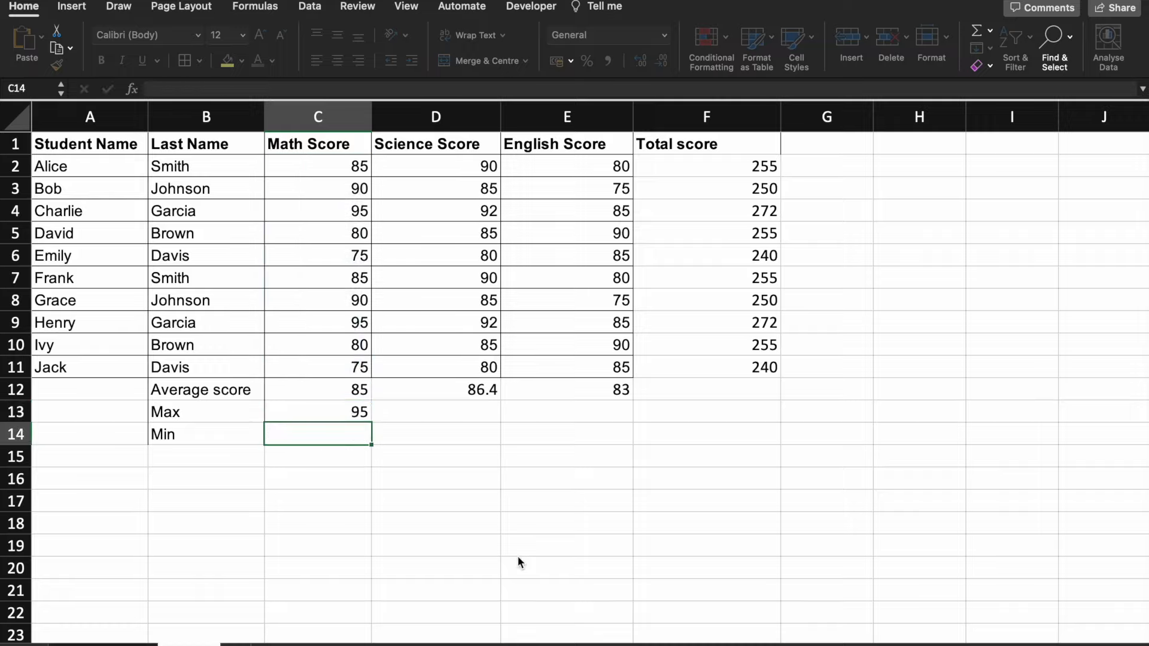
Copy the MAX formula from C13 across through E13 for the science and English scores.
{"action": "key", "text": "Up"}
{"action": "left_click_drag", "start_coordinate": [371, 423], "coordinate": [488, 424]}
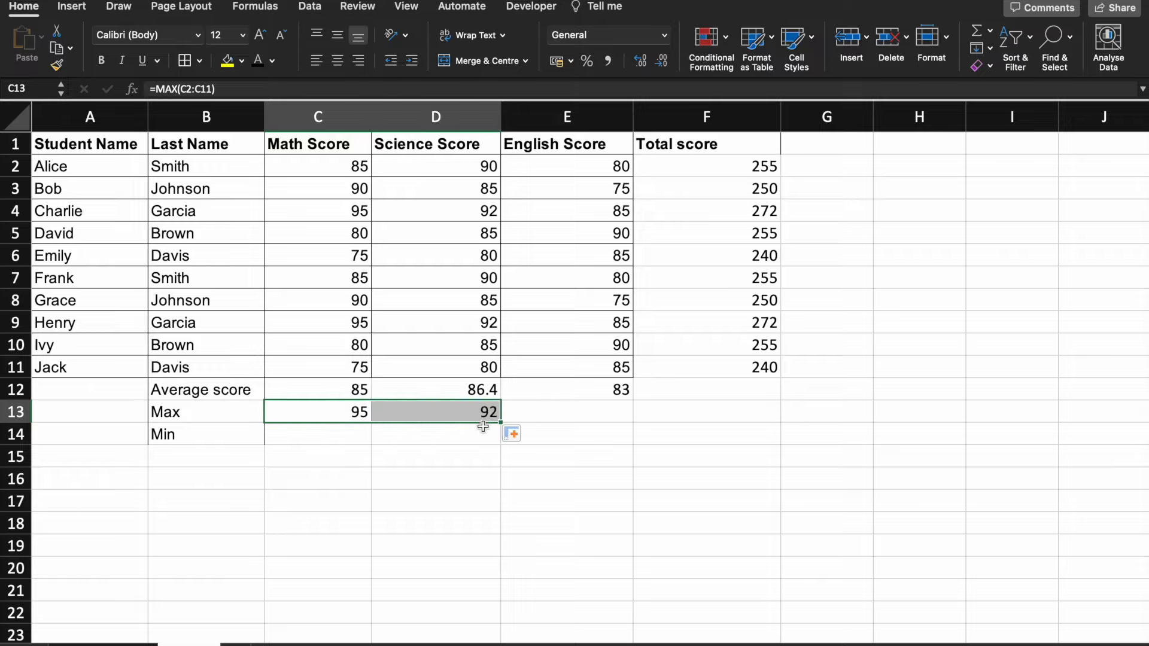
{"action": "left_click_drag", "start_coordinate": [564, 424], "coordinate": [604, 422]}
Calculate the lowest math score in C14 with =MIN(C2:C11).
{"action": "left_click", "coordinate": [299, 441]}
{"action": "key", "text": "Up"}
{"action": "left_click", "coordinate": [317, 438]}
{"action": "type", "text": "=MIN("}
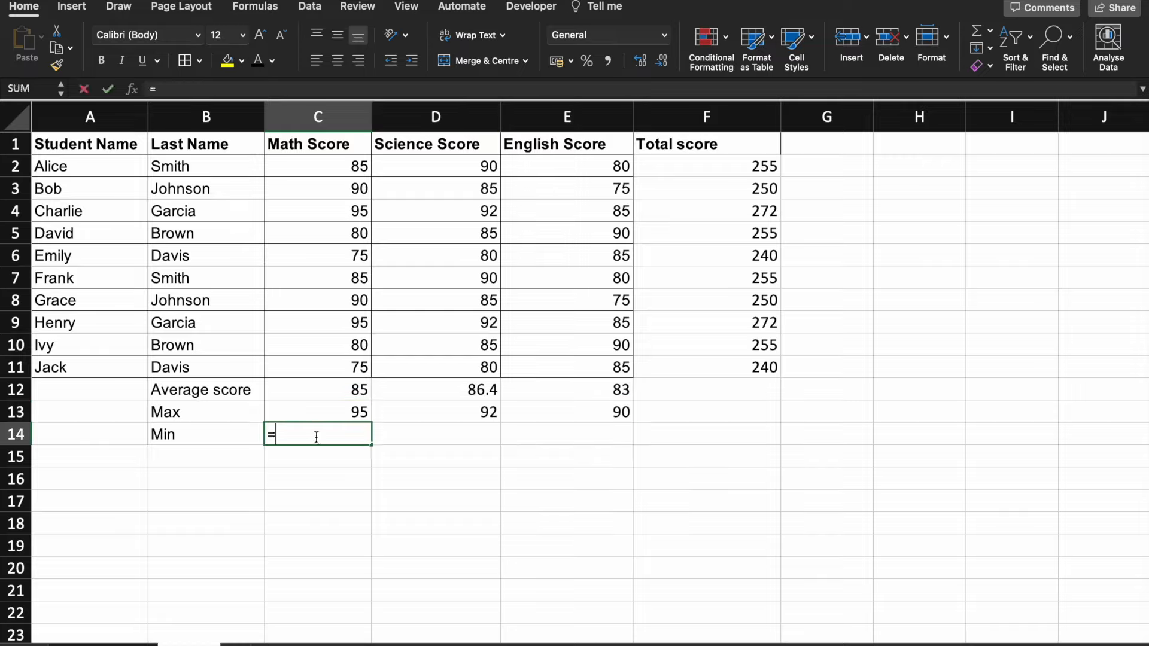
{"action": "key", "text": "Up"}
{"action": "key", "text": "Up"}
{"action": "key", "text": "Up"}
{"action": "key", "text": "shift+Up"}
{"action": "key", "text": "ctrl+shift+Up"}
{"action": "key", "text": "shift+Down"}
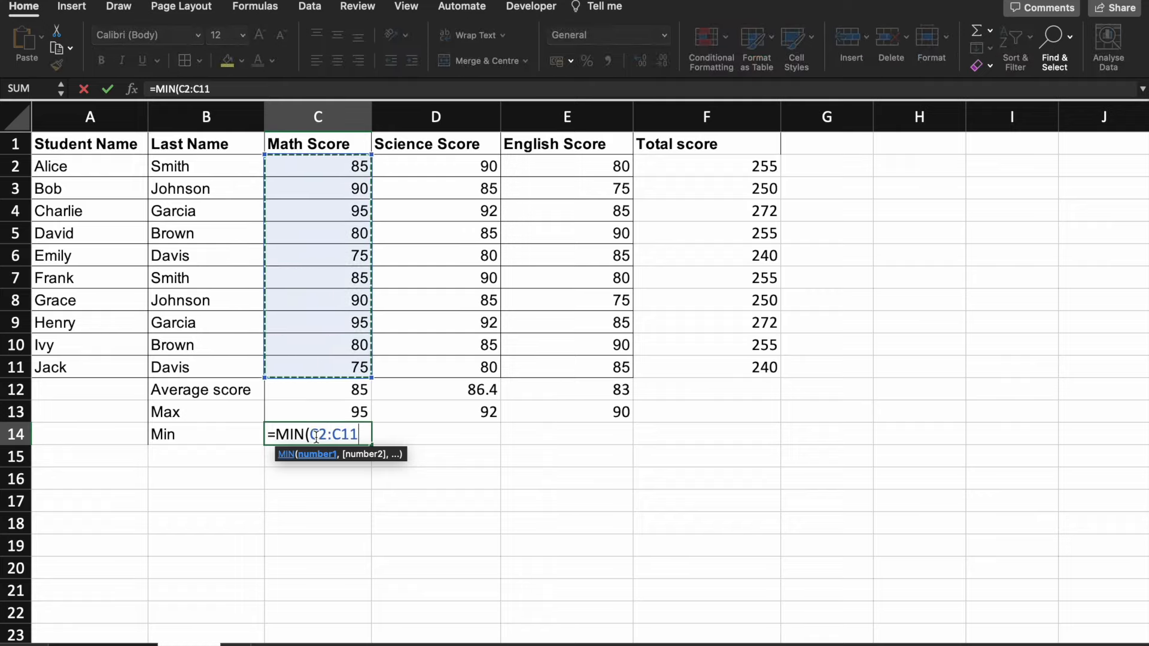
{"action": "type", "text": ")"}
{"action": "key", "text": "Return"}
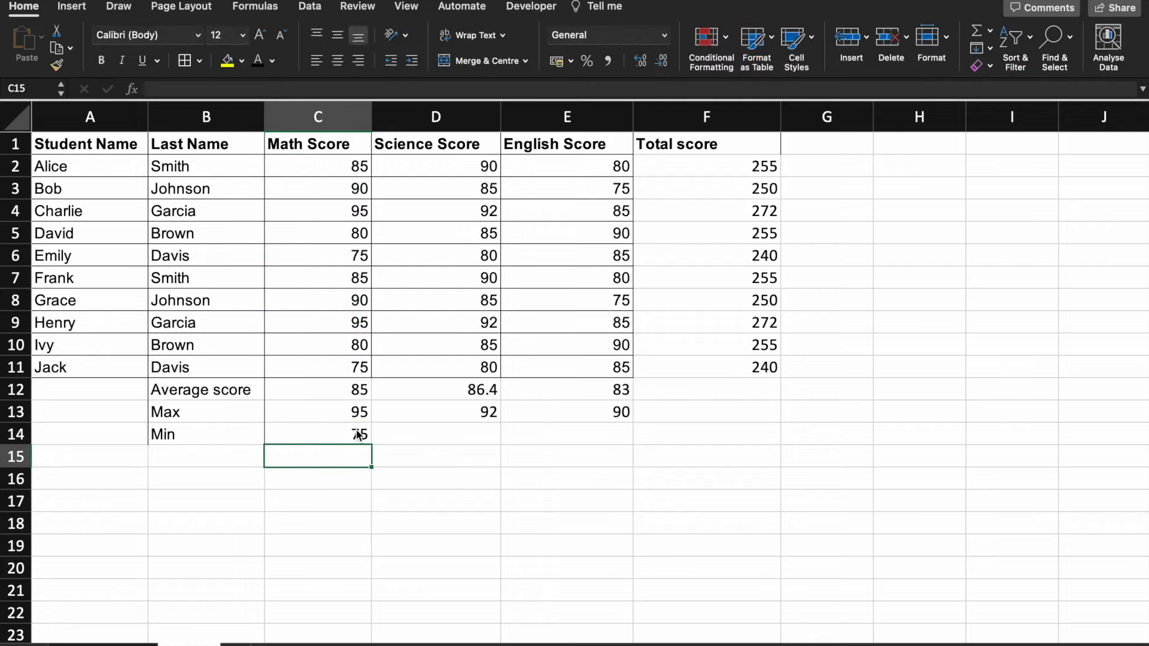
Copy the MIN formula from C14 across through E14 for the science and English scores.
{"action": "left_click", "coordinate": [364, 434]}
{"action": "left_click_drag", "start_coordinate": [420, 443], "coordinate": [609, 446]}
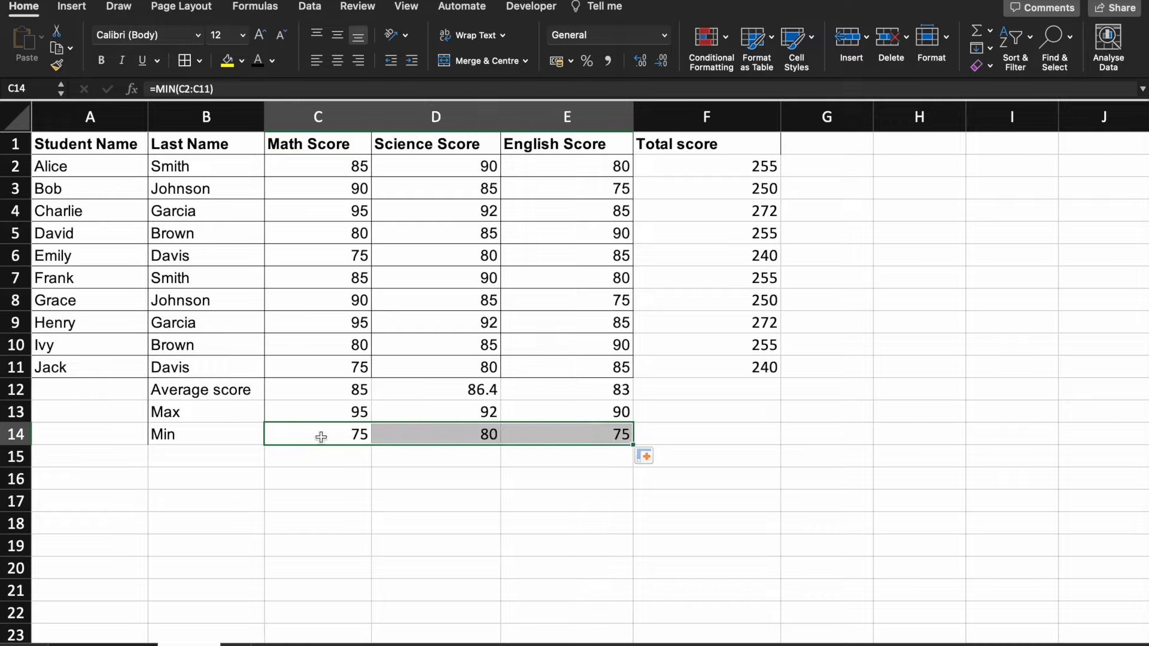
{"action": "left_click", "coordinate": [342, 433]}
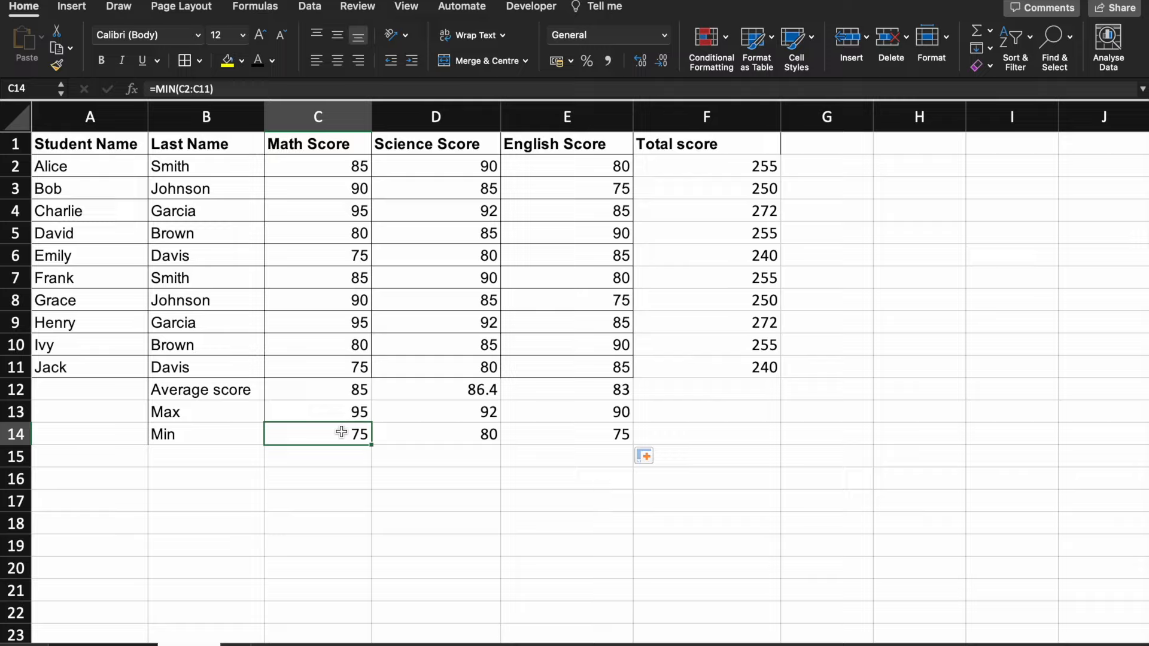
Enter the label "Students Appeared" in B15, below Min, and widen column B to fit it.
{"action": "key", "text": "Down"}
{"action": "key", "text": "Left"}
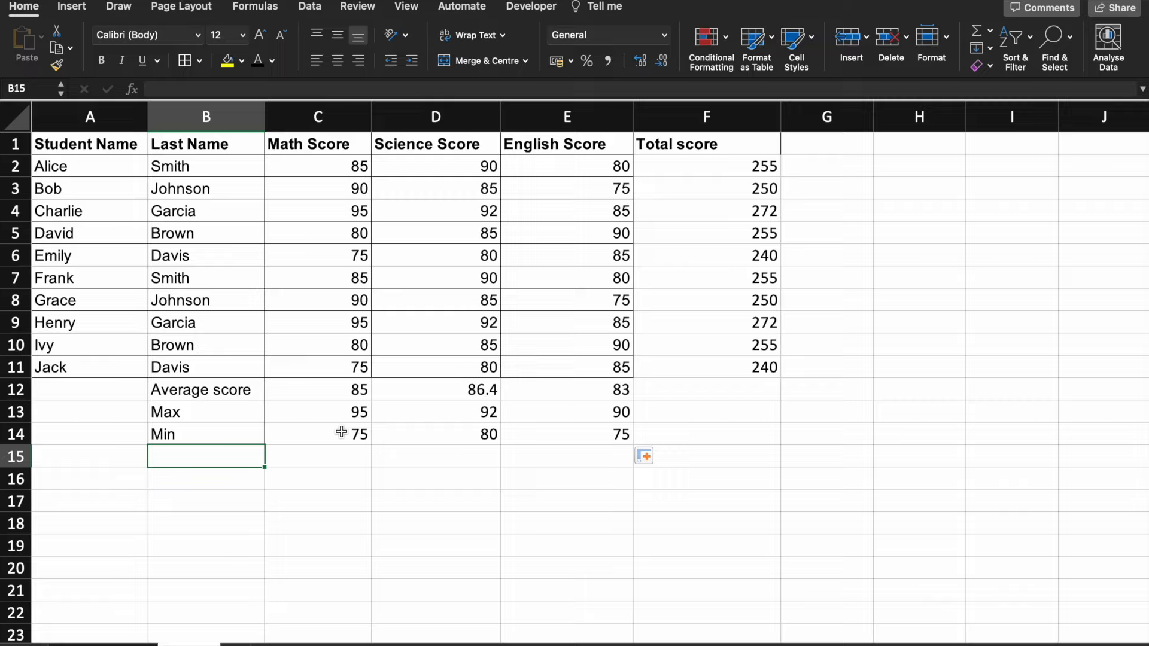
{"action": "type", "text": "count"}
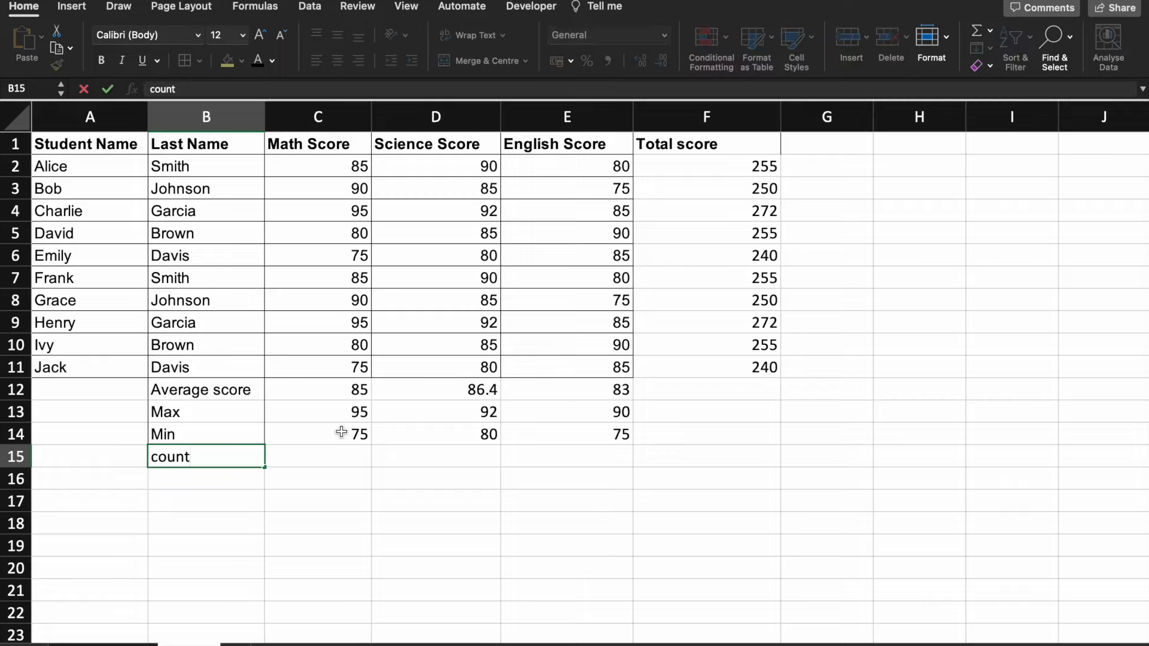
{"action": "key", "text": "BackSpace"}
{"action": "key", "text": "BackSpace"}
{"action": "key", "text": "BackSpace"}
{"action": "key", "text": "BackSpace"}
{"action": "key", "text": "BackSpace"}
{"action": "type", "text": "Students Appr"}
{"action": "key", "text": "BackSpace"}
{"action": "type", "text": "eared"}
{"action": "key", "text": "Return"}
{"action": "key", "text": "Up"}
{"action": "key", "text": "Up"}
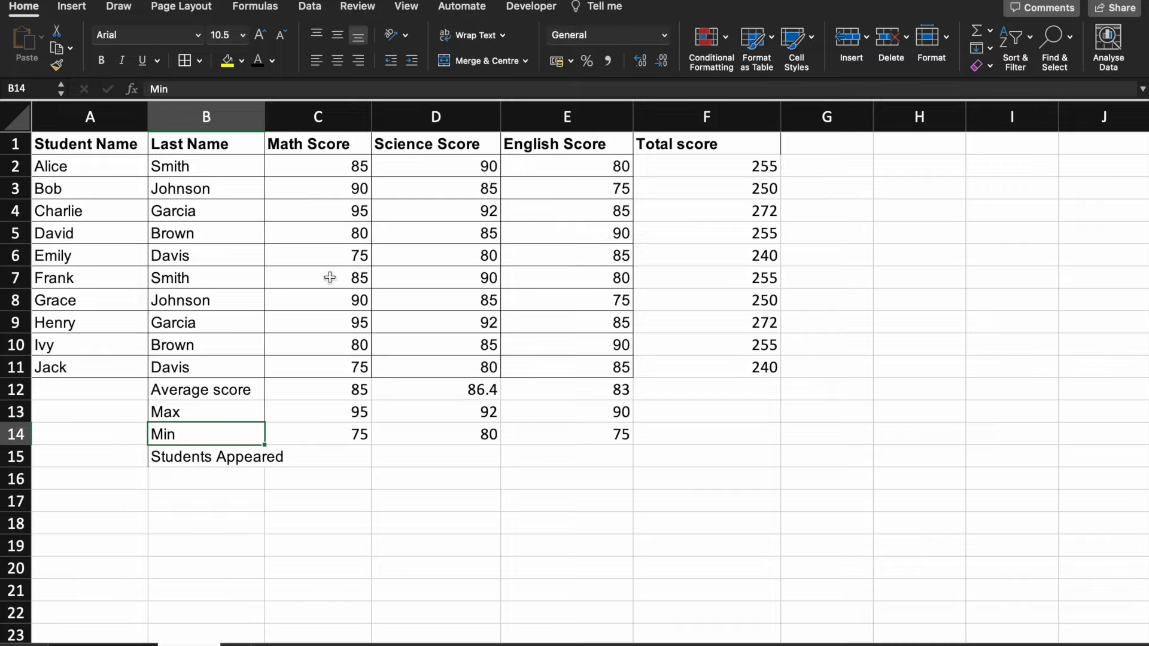
{"action": "left_click_drag", "start_coordinate": [268, 122], "coordinate": [332, 122]}
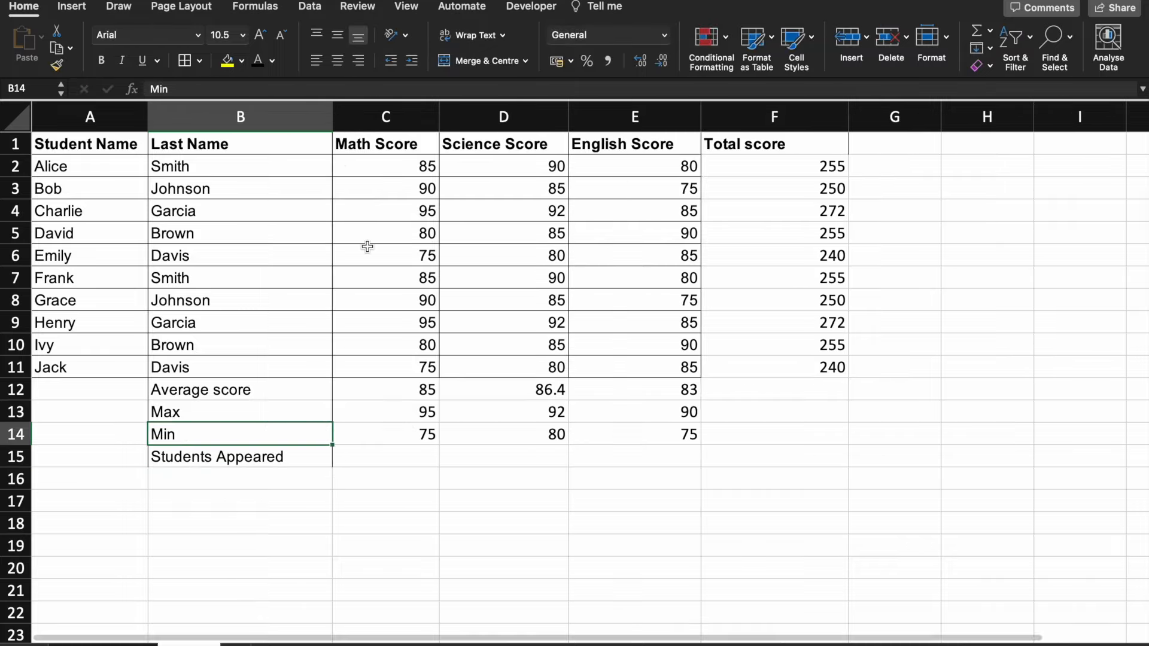
Count the math scores in C15 with =COUNT(C2:C11) and copy the formula across through E15.
{"action": "key", "text": "Down"}
{"action": "key", "text": "Right"}
{"action": "type", "text": "=Coun"}
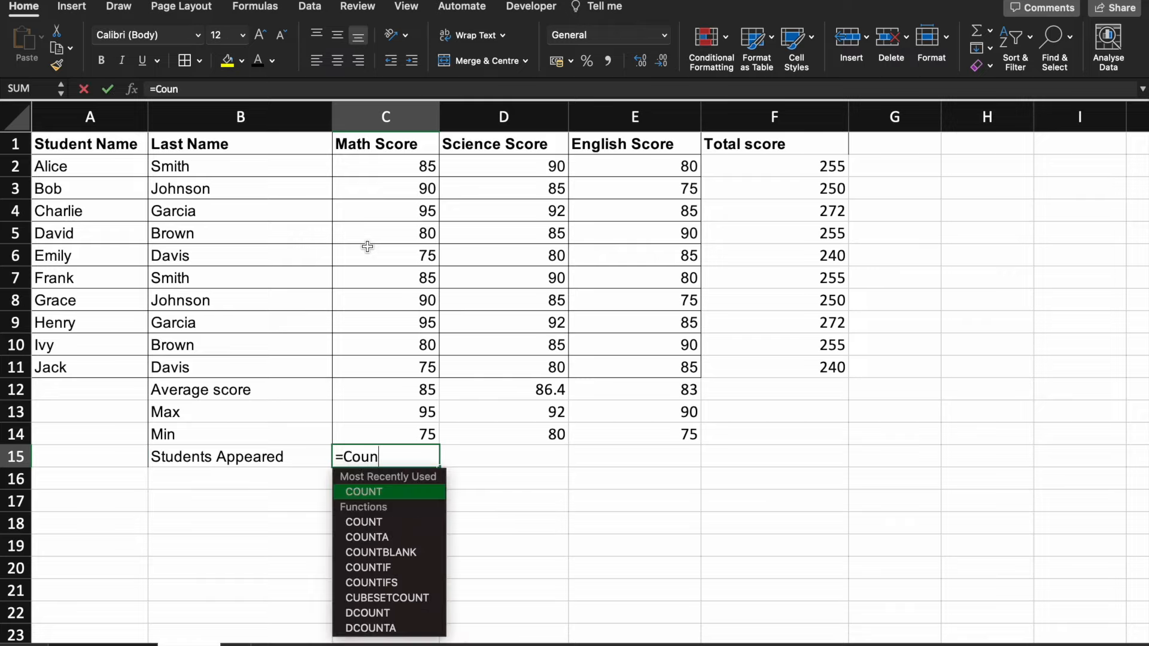
{"action": "key", "text": "BackSpace"}
{"action": "key", "text": "BackSpace"}
{"action": "key", "text": "BackSpace"}
{"action": "key", "text": "BackSpace"}
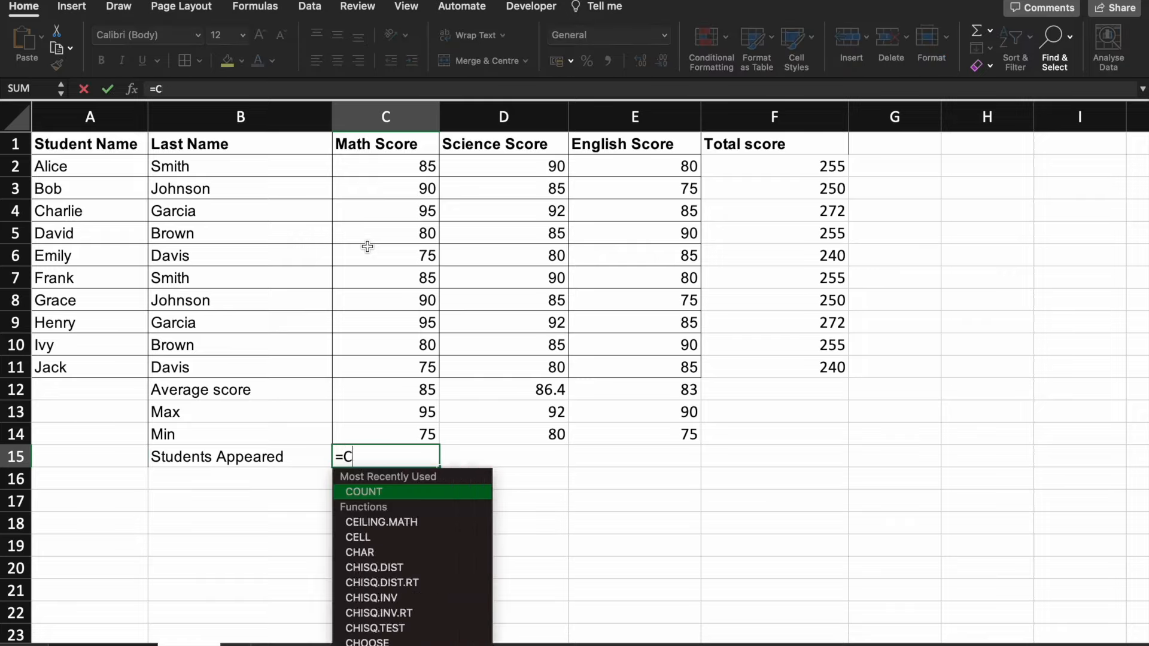
{"action": "type", "text": "count"}
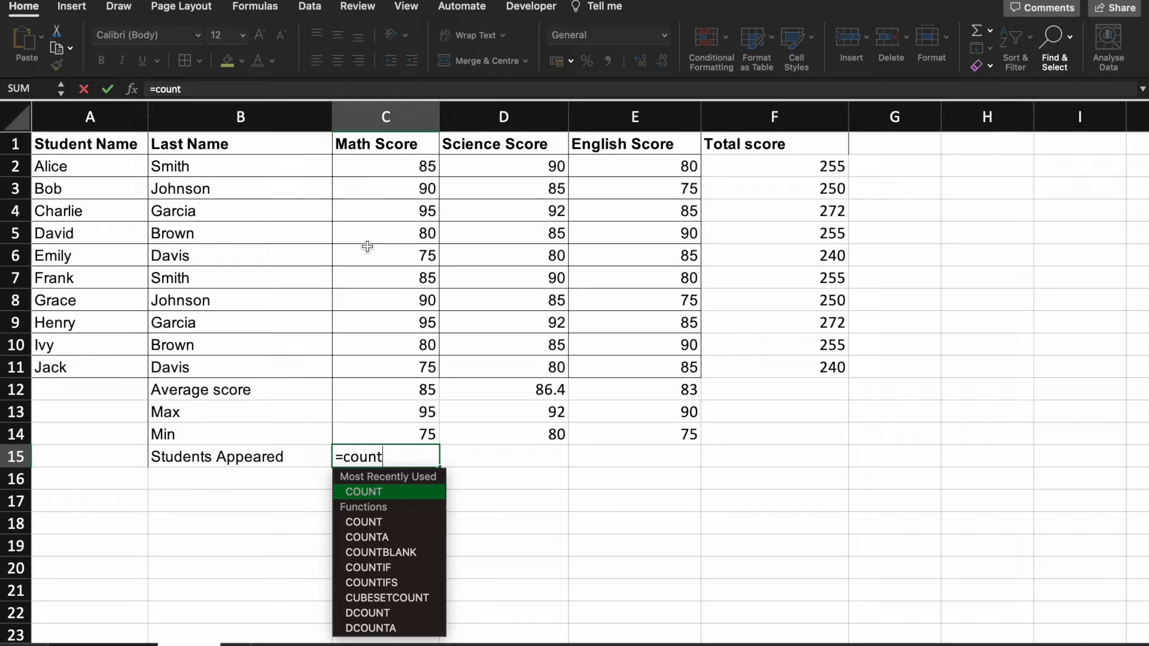
{"action": "key", "text": "Tab"}
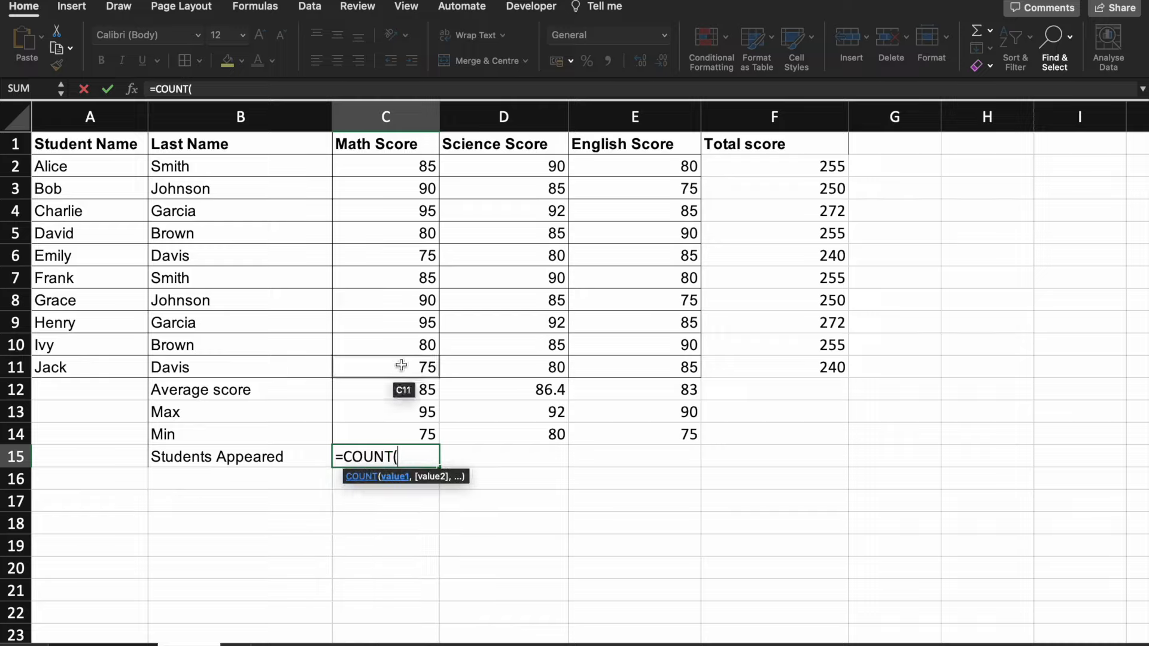
{"action": "left_click_drag", "start_coordinate": [401, 365], "coordinate": [408, 174]}
{"action": "type", "text": ")"}
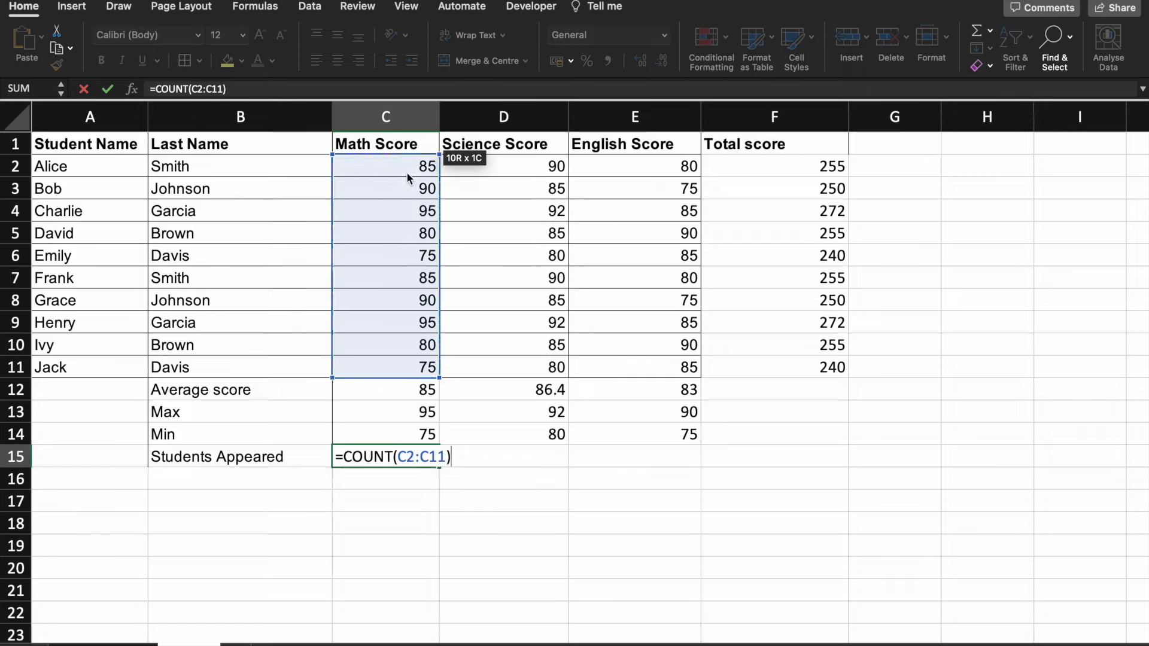
{"action": "key", "text": "Return"}
{"action": "key", "text": "Up"}
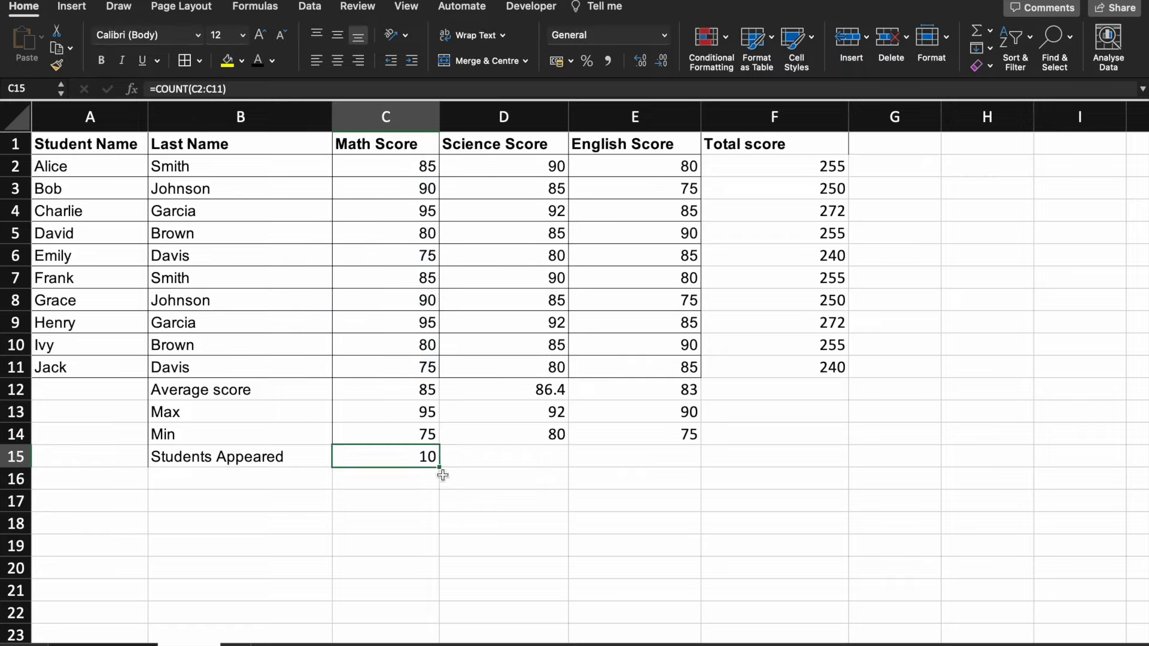
{"action": "left_click_drag", "start_coordinate": [441, 469], "coordinate": [661, 467]}
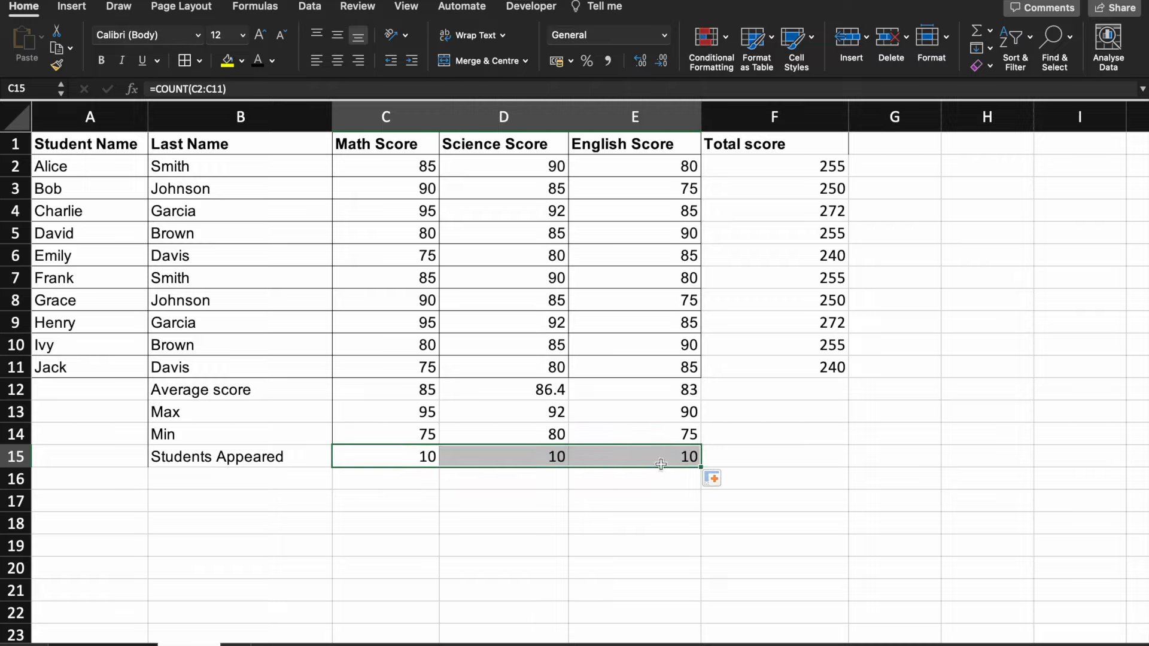
Clear the English score in E10 and check how the COUNT formula in E15 responds.
{"action": "left_click", "coordinate": [671, 353]}
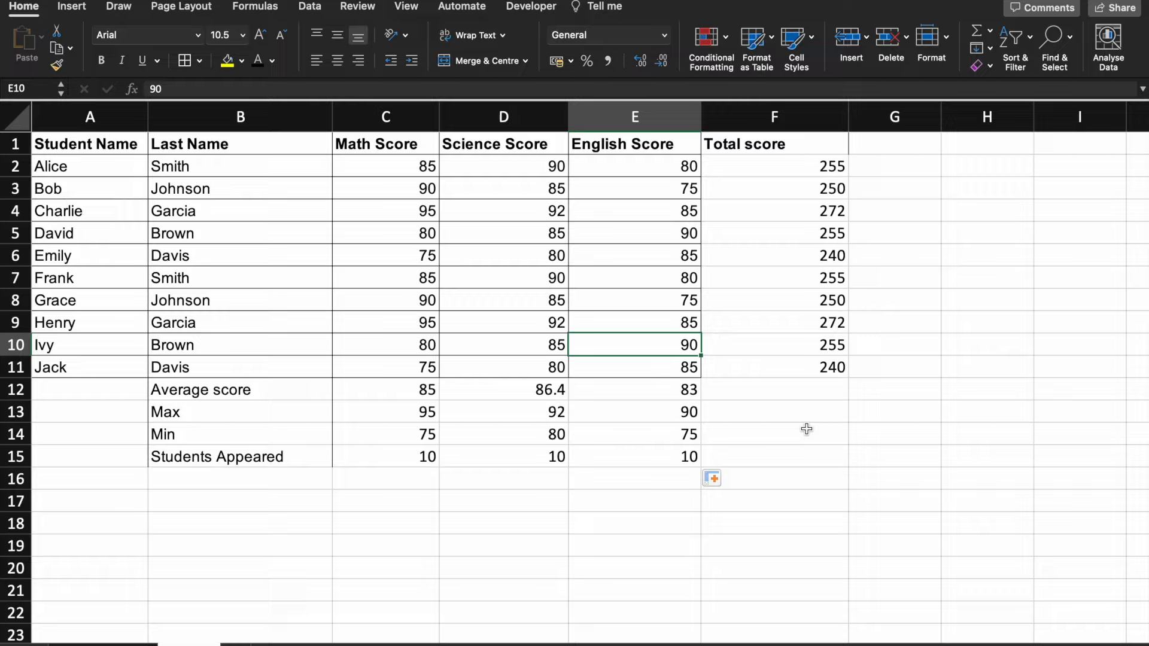
{"action": "key", "text": "Delete"}
{"action": "key", "text": "Up"}
{"action": "key", "text": "Right"}
{"action": "key", "text": "Down"}
{"action": "key", "text": "Down"}
{"action": "key", "text": "Down"}
{"action": "key", "text": "Down"}
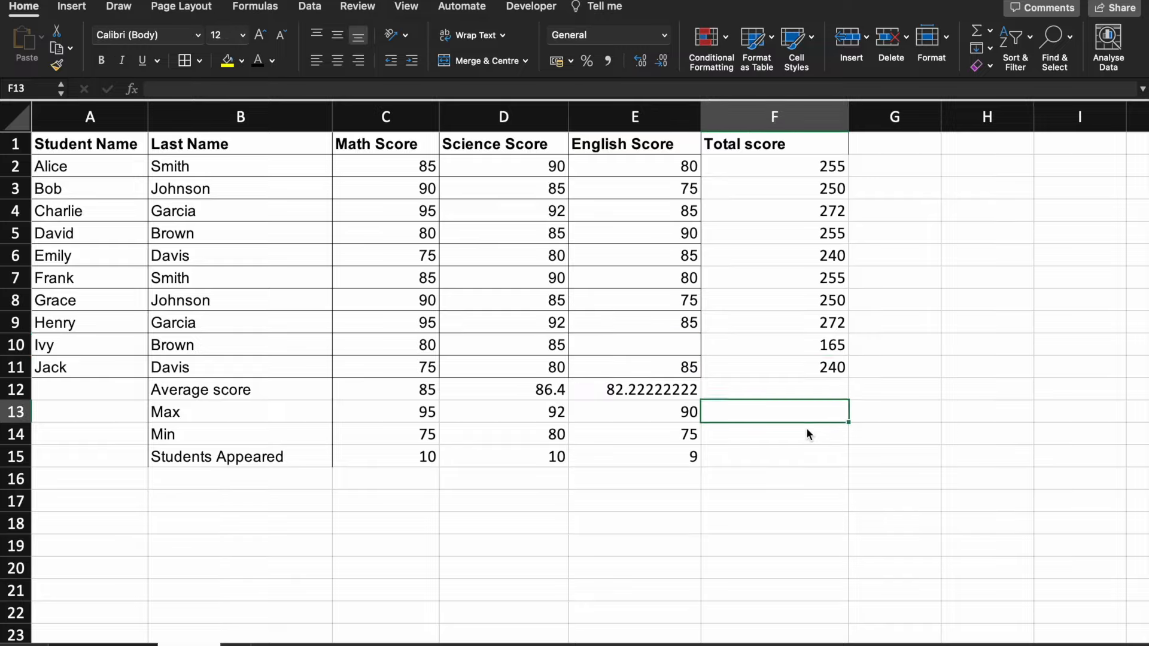
{"action": "key", "text": "Down"}
{"action": "key", "text": "Down"}
{"action": "key", "text": "Left"}
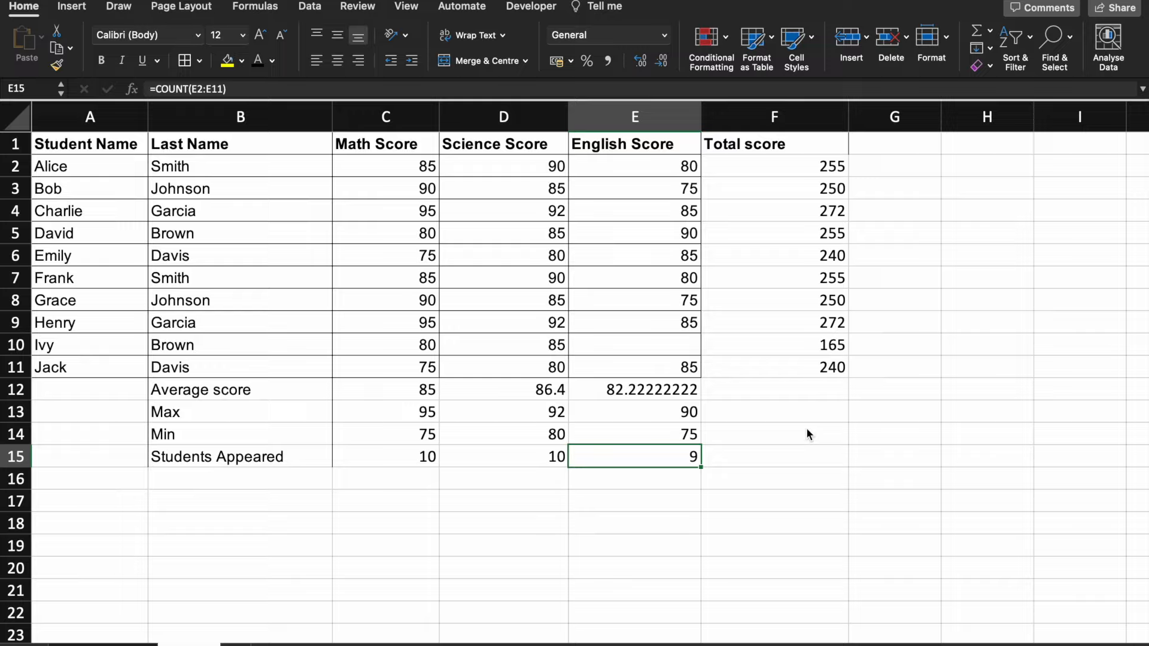
Undo the clearing of the English score in E10.
{"action": "key", "text": "Up"}
{"action": "key", "text": "Up"}
{"action": "key", "text": "Up"}
{"action": "key", "text": "Up"}
{"action": "key", "text": "super+z"}
Clear the English score in E11 and check the summary formulas below it in column E.
{"action": "key", "text": "Down"}
{"action": "key", "text": "Down"}
{"action": "key", "text": "Up"}
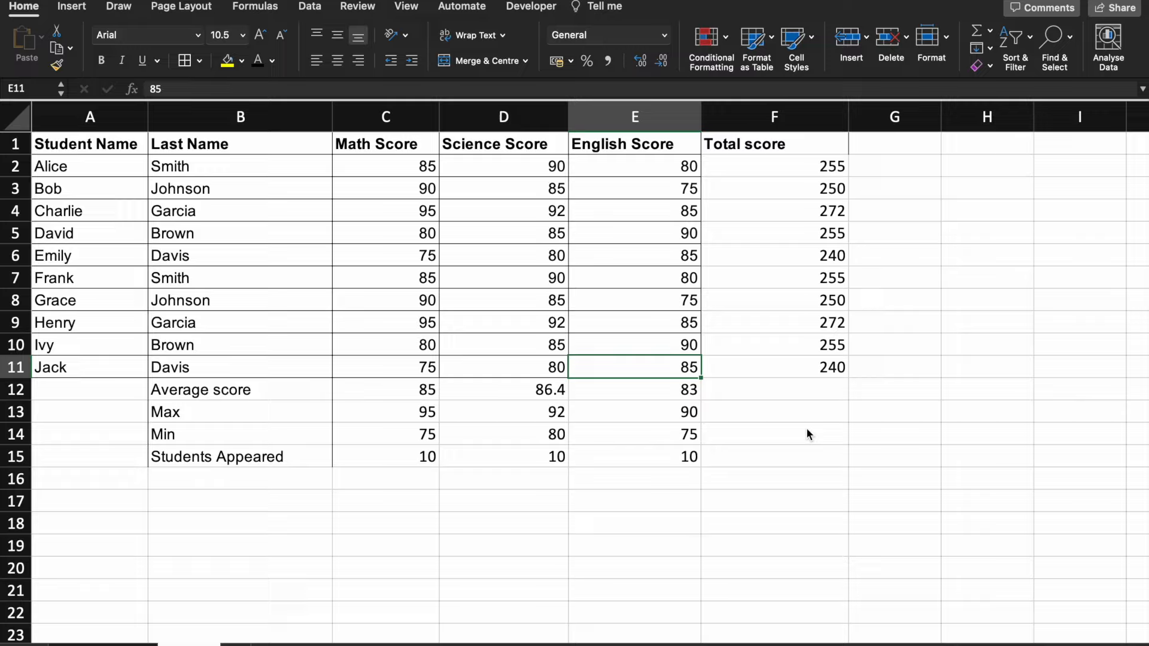
{"action": "key", "text": "Delete"}
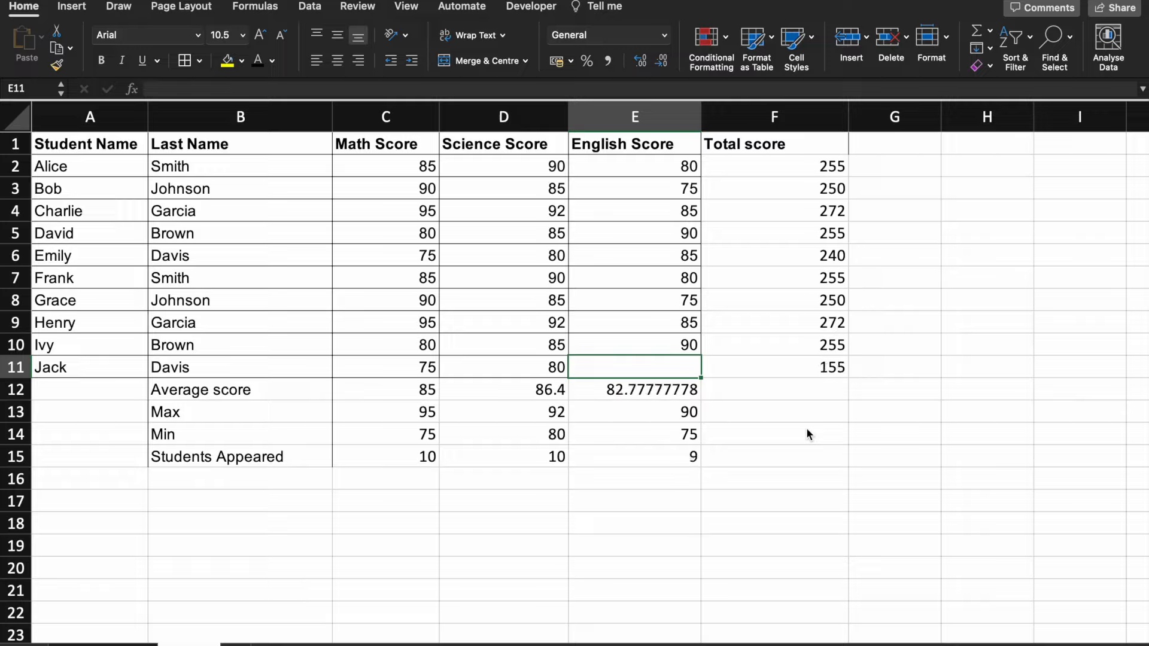
{"action": "key", "text": "Down"}
{"action": "key", "text": "Down"}
{"action": "key", "text": "Down"}
{"action": "key", "text": "Down"}
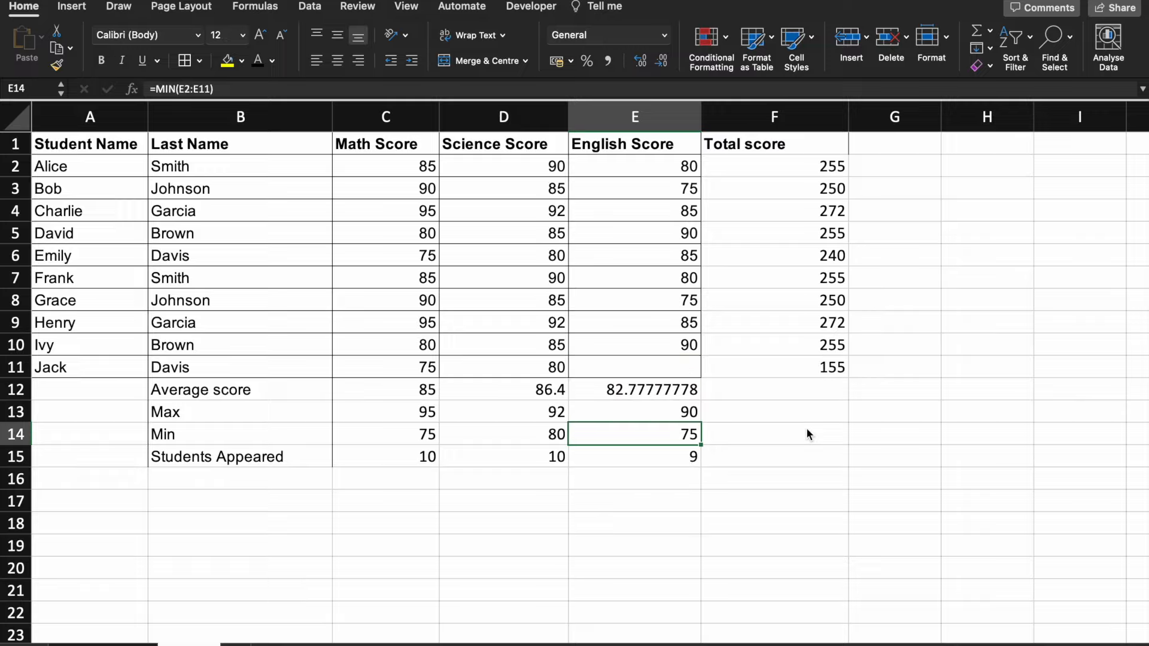
Undo the clearing of E11, then clear the same English score once more.
{"action": "key", "text": "super+z"}
{"action": "key", "text": "Down"}
{"action": "key", "text": "Down"}
{"action": "key", "text": "Up"}
{"action": "key", "text": "Up"}
{"action": "key", "text": "Delete"}
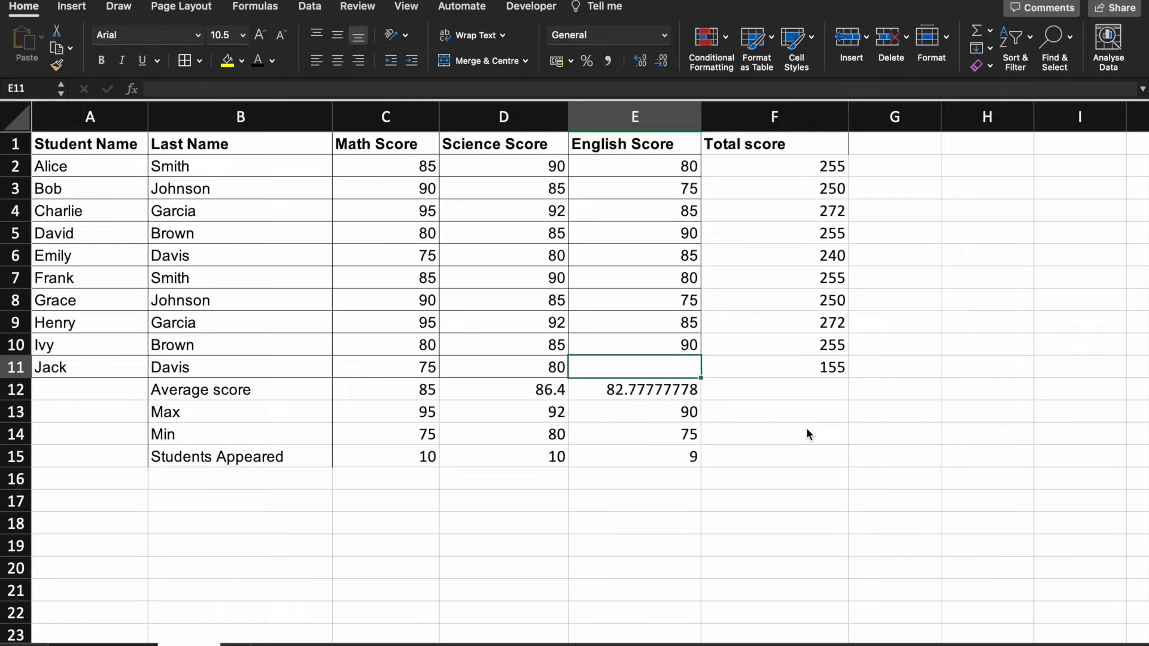
Undo the repeated clearing of the English score in E11 and move below the summary rows.
{"action": "key", "text": "super+z"}
{"action": "key", "text": "Down"}
{"action": "key", "text": "Down"}
{"action": "key", "text": "Down"}
{"action": "key", "text": "Down"}
{"action": "key", "text": "Down"}
{"action": "key", "text": "Left"}
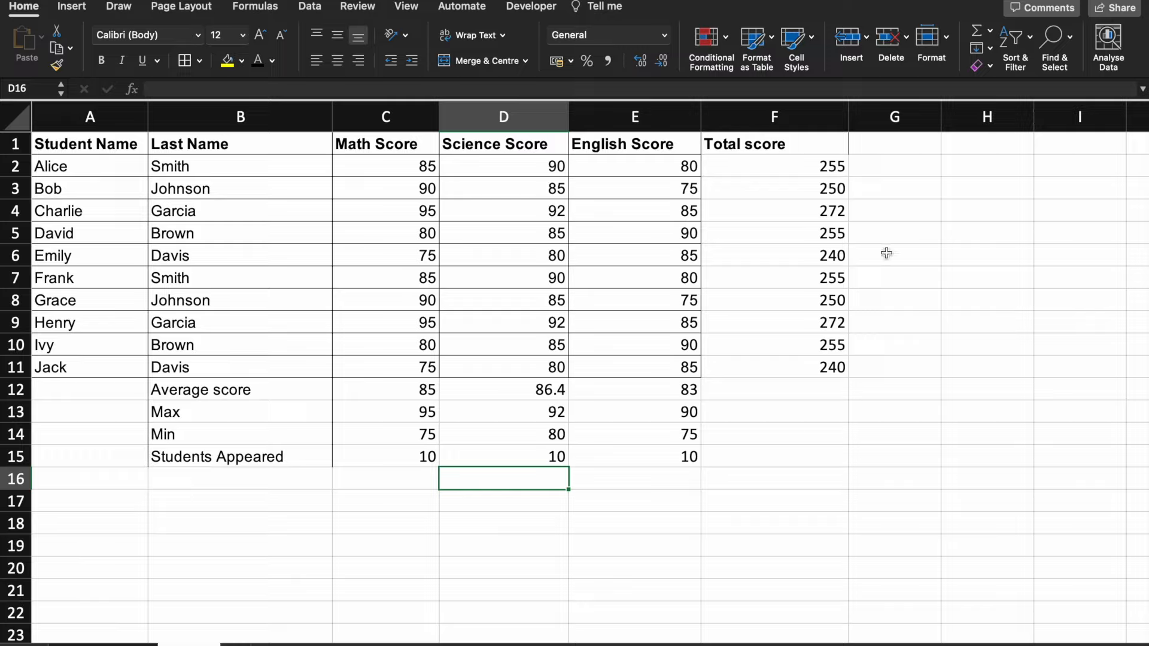
Switch to the sheet listing the formulas and select SUM through MIN in B2:B5 to review the formulas covered.
{"action": "left_click", "coordinate": [210, 414]}
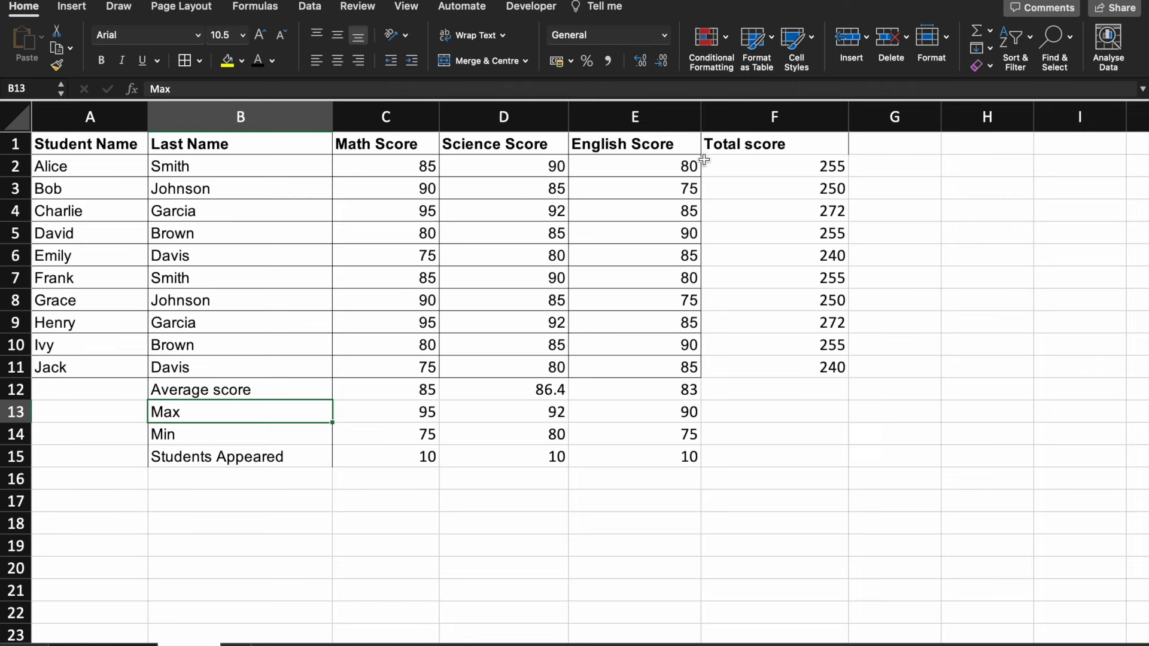
{"action": "left_click", "coordinate": [808, 140]}
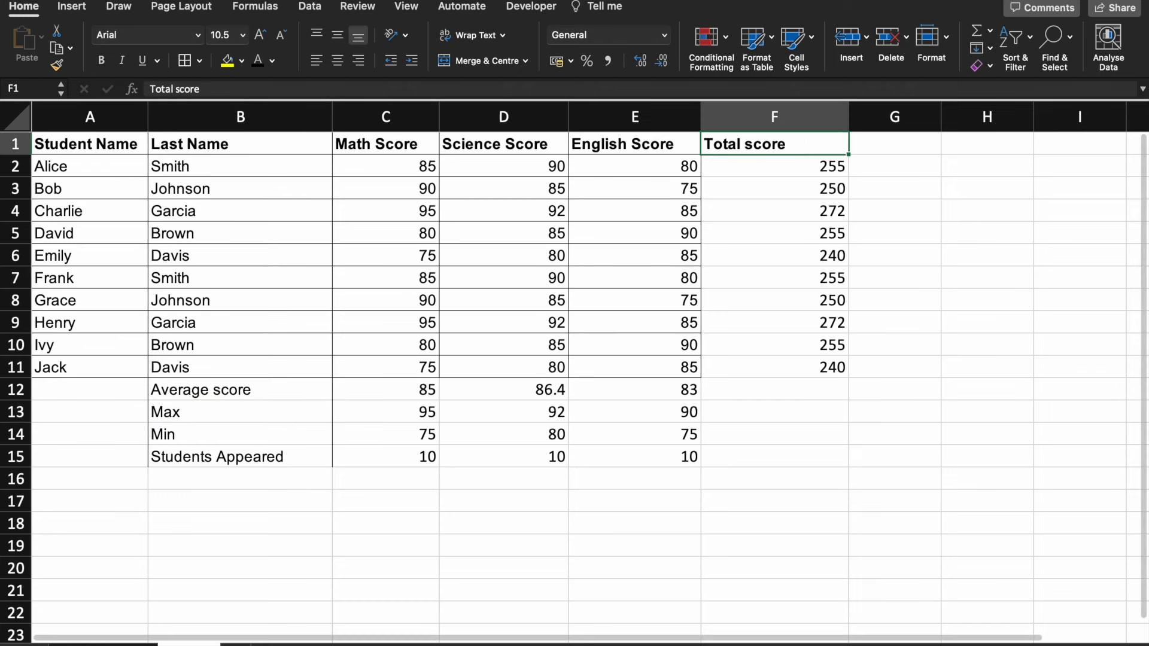
{"action": "left_click", "coordinate": [102, 644]}
{"action": "left_click", "coordinate": [174, 178]}
{"action": "key", "text": "Up"}
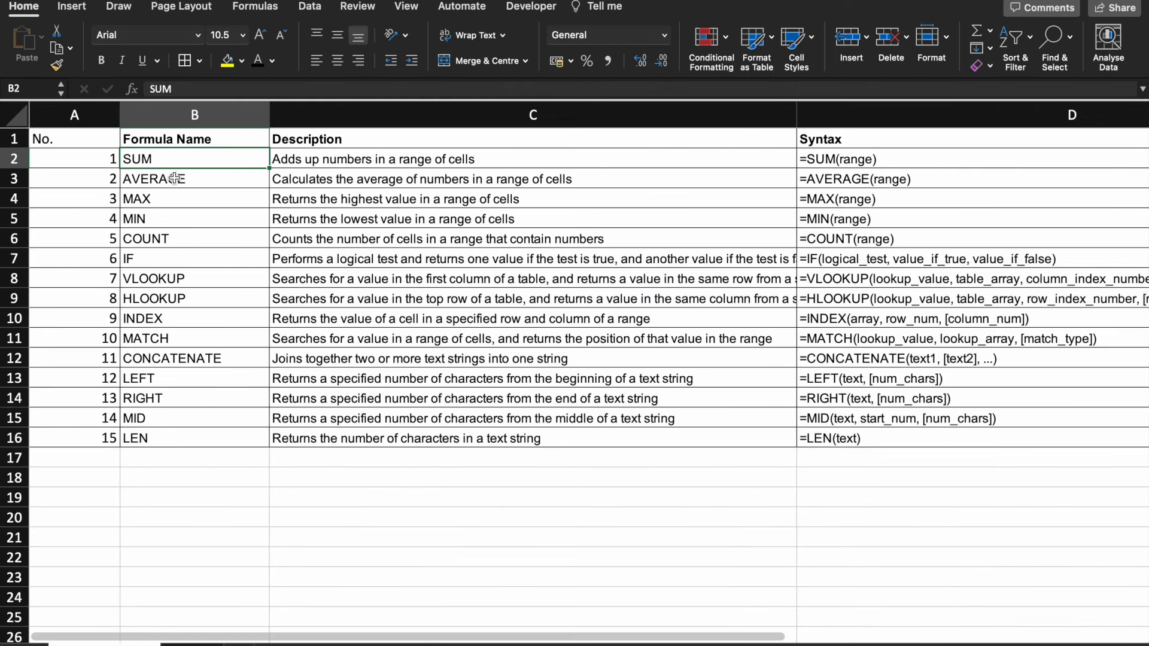
{"action": "key", "text": "Down"}
{"action": "key", "text": "Up"}
{"action": "key", "text": "shift+Down"}
{"action": "key", "text": "shift+Down"}
{"action": "key", "text": "shift+Down"}
{"action": "key", "text": "shift+Down"}
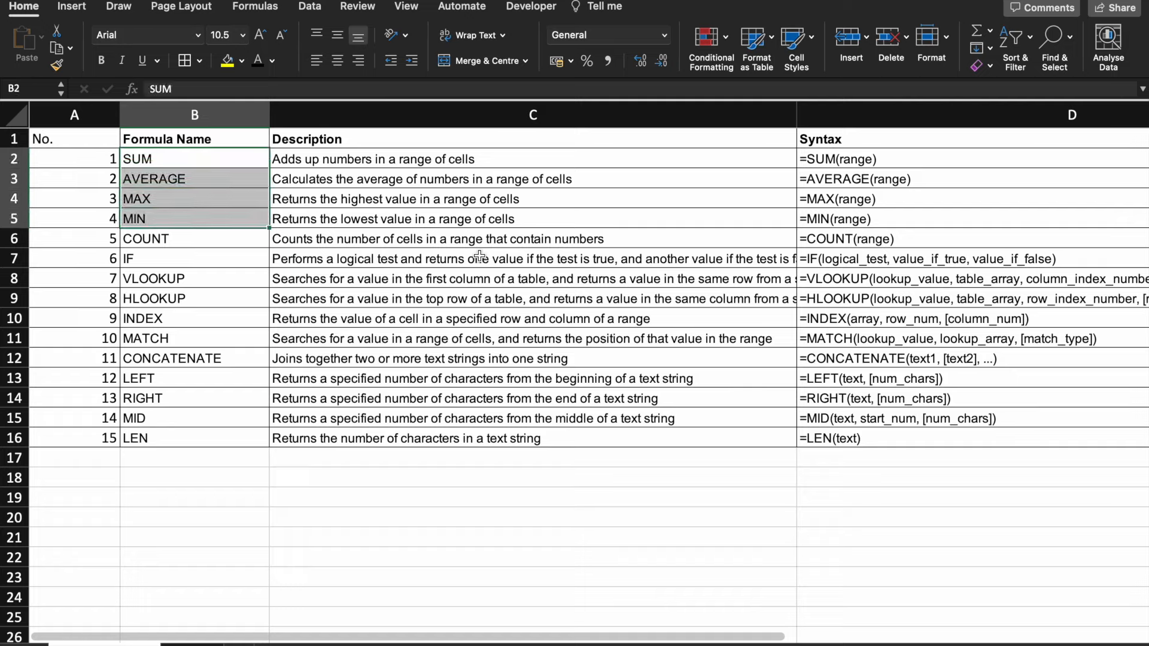
Highlight the covered formula names SUM through COUNT in yellow and select the IF entry.
{"action": "left_click", "coordinate": [228, 61]}
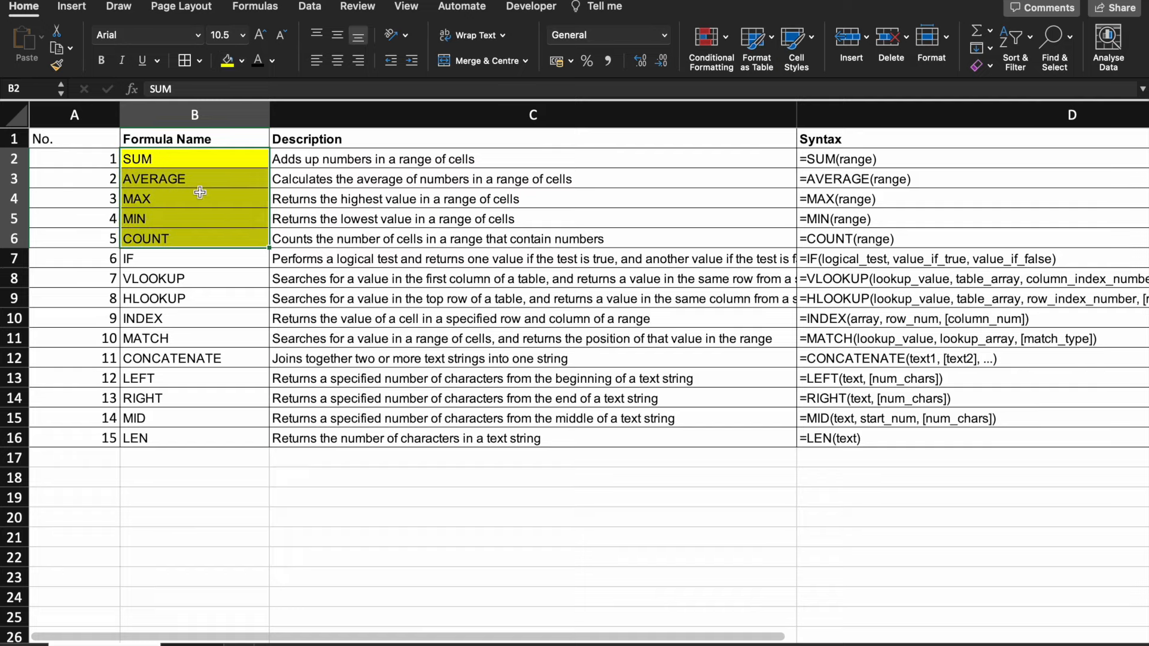
{"action": "left_click", "coordinate": [172, 257]}
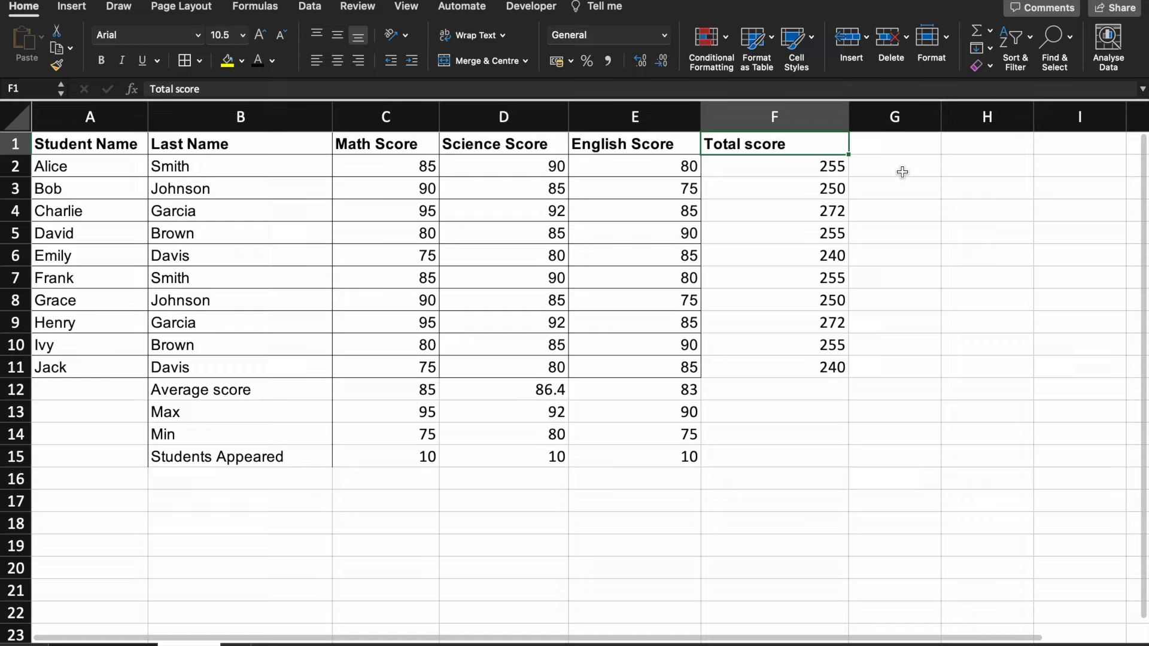
Add a "Remarks" column header in G1 of the student score table.
{"action": "key", "text": "Right"}
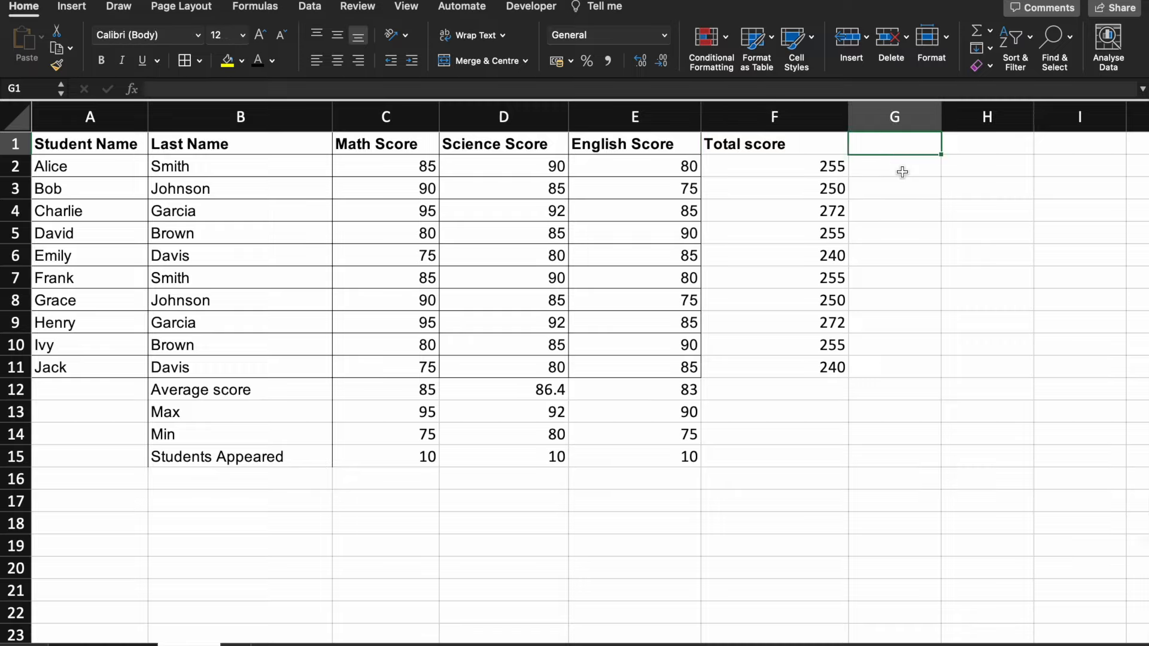
{"action": "type", "text": "Remarks"}
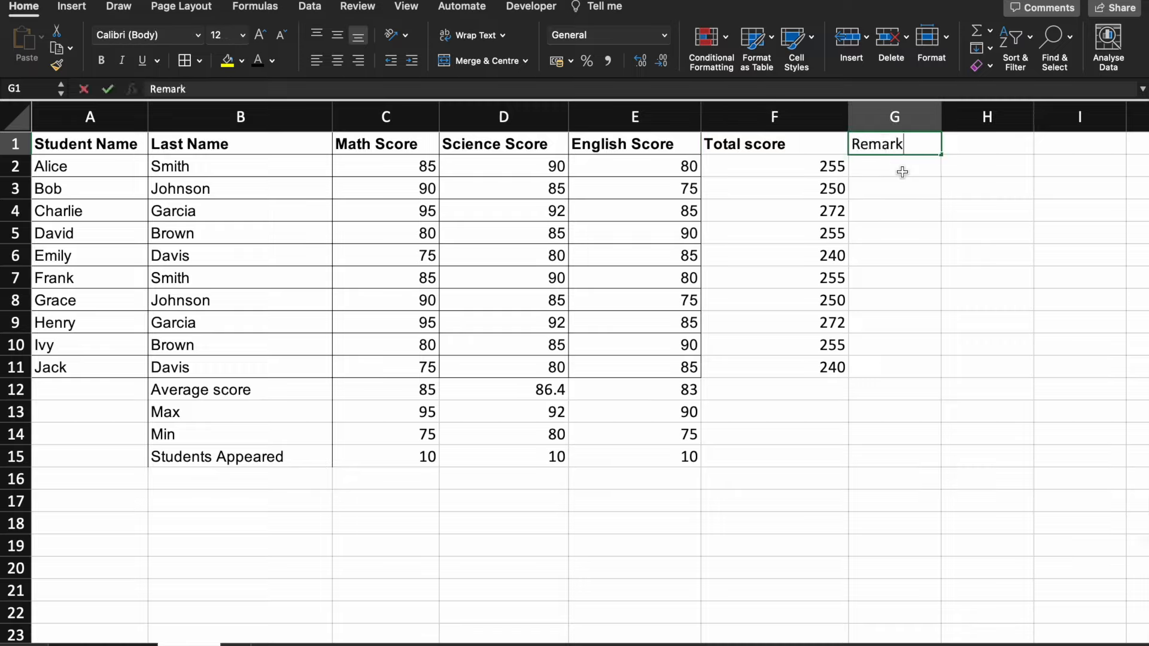
{"action": "key", "text": "Return"}
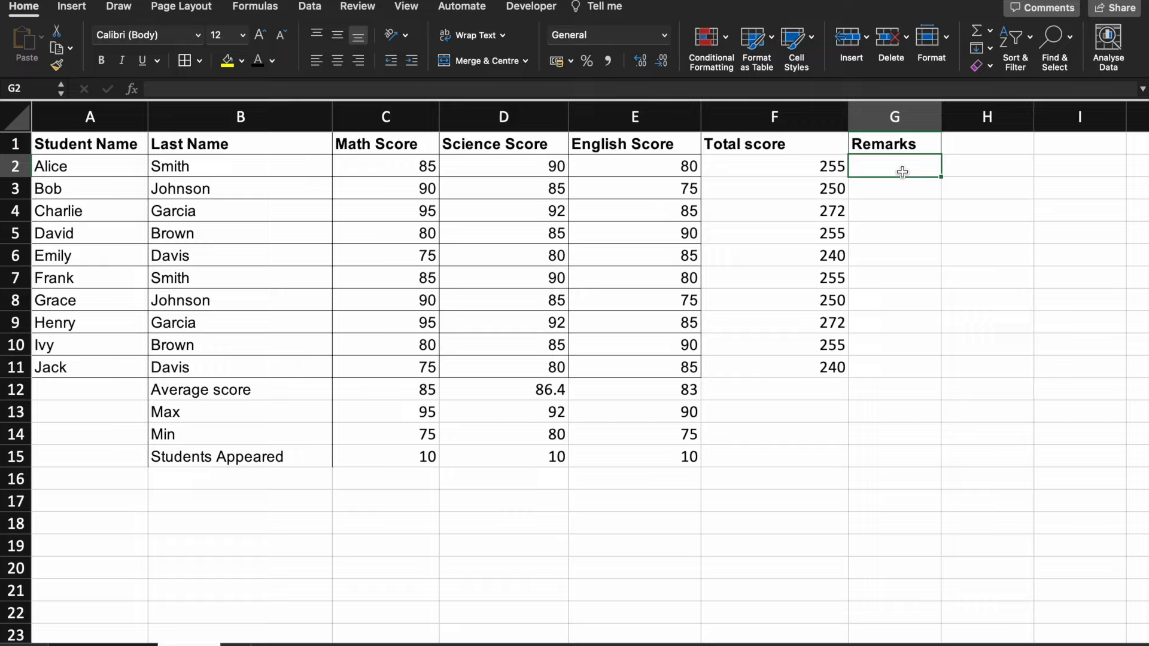
Enter =IF(F2>240,"Distinction","") in G2 to grade the first student's total score.
{"action": "type", "text": "="}
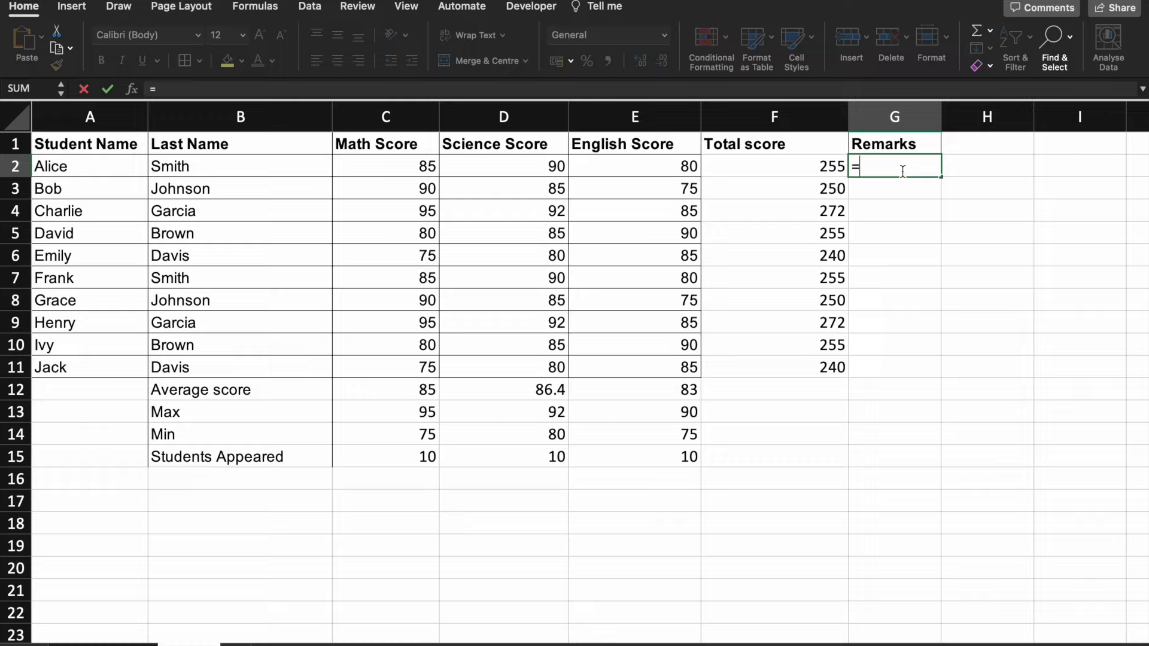
{"action": "type", "text": "if"}
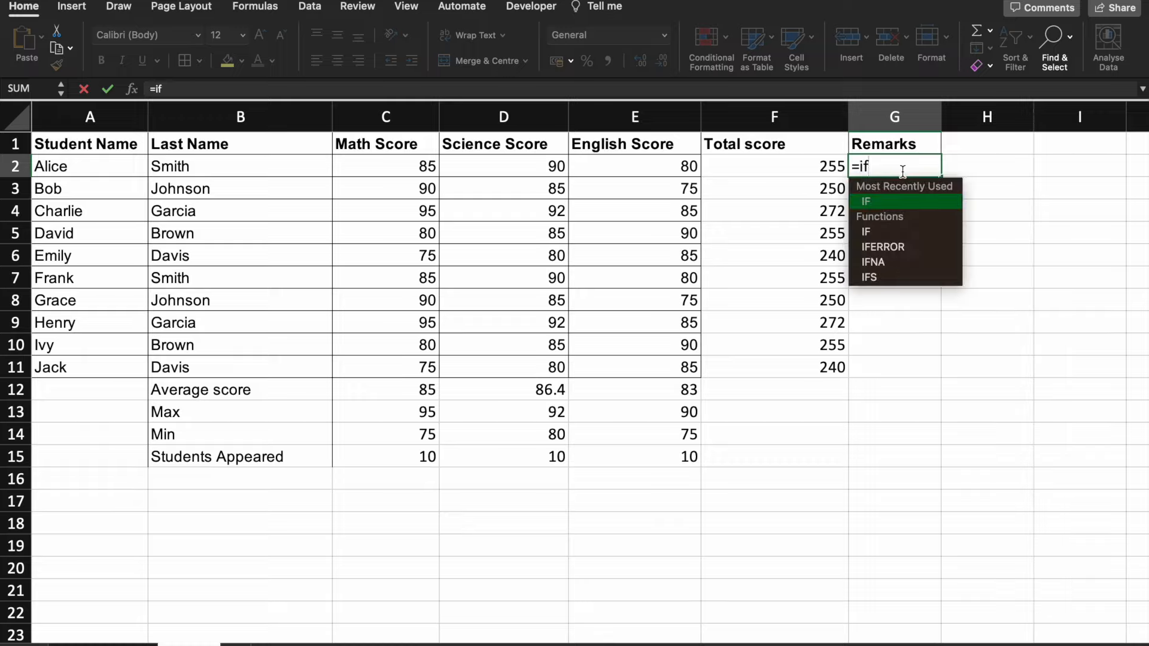
{"action": "key", "text": "Tab"}
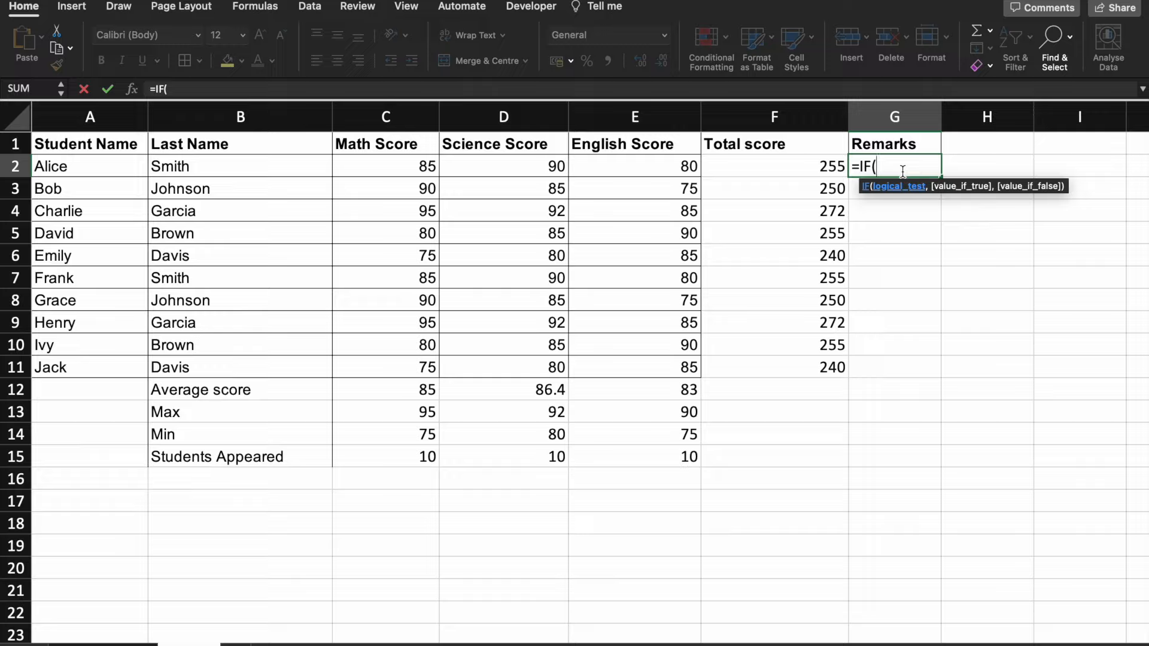
{"action": "key", "text": "Left"}
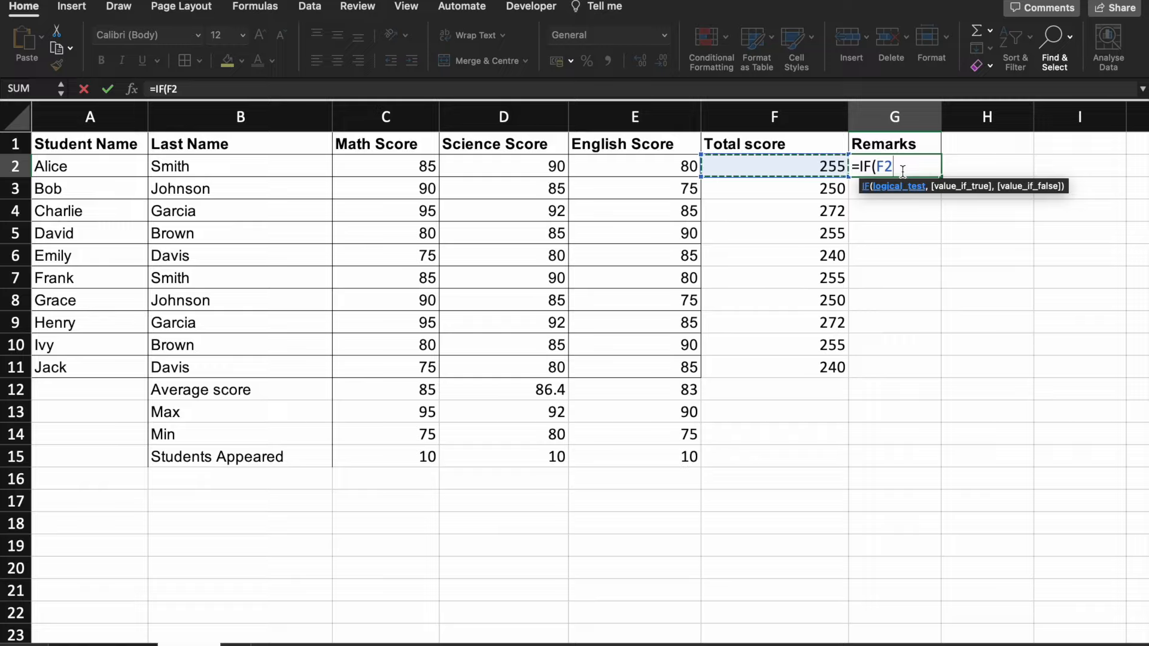
{"action": "type", "text": ">240,"}
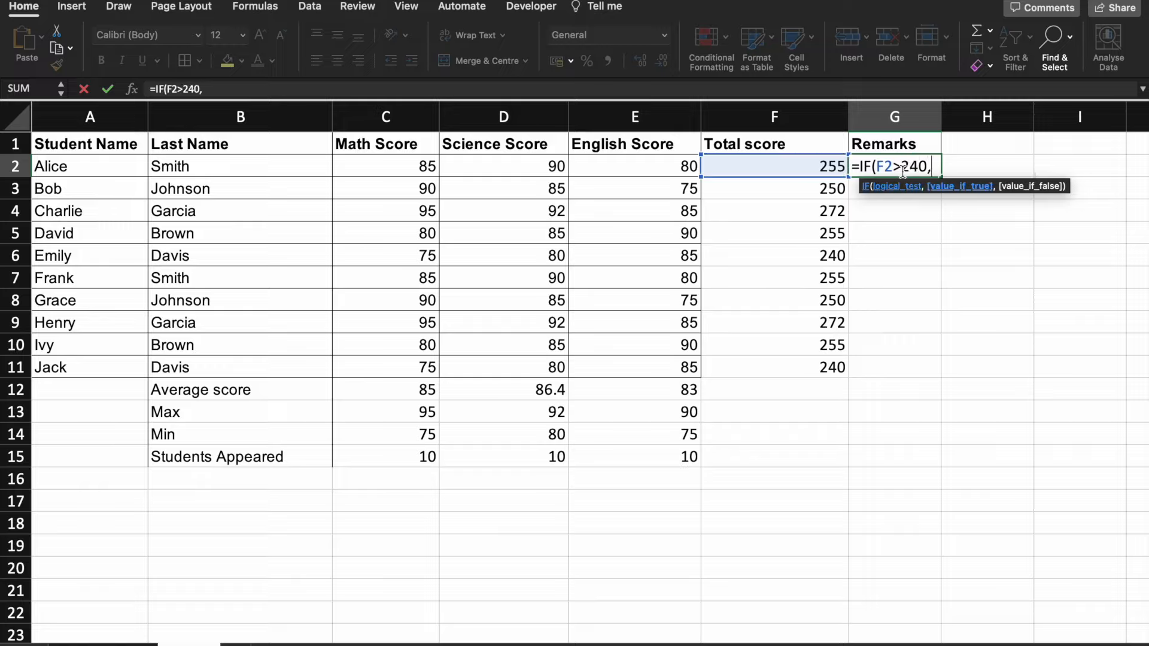
{"action": "type", "text": "\"Distinctiomn"}
{"action": "key", "text": "BackSpace"}
{"action": "key", "text": "BackSpace"}
{"action": "type", "text": "n\""}
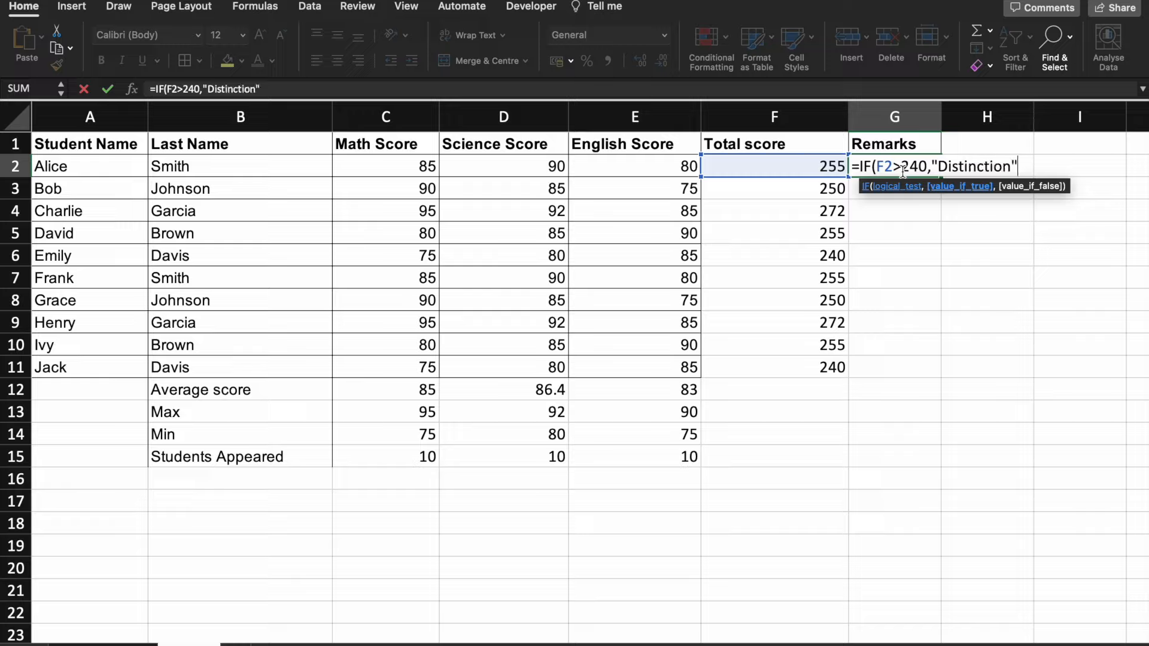
{"action": "type", "text": ","}
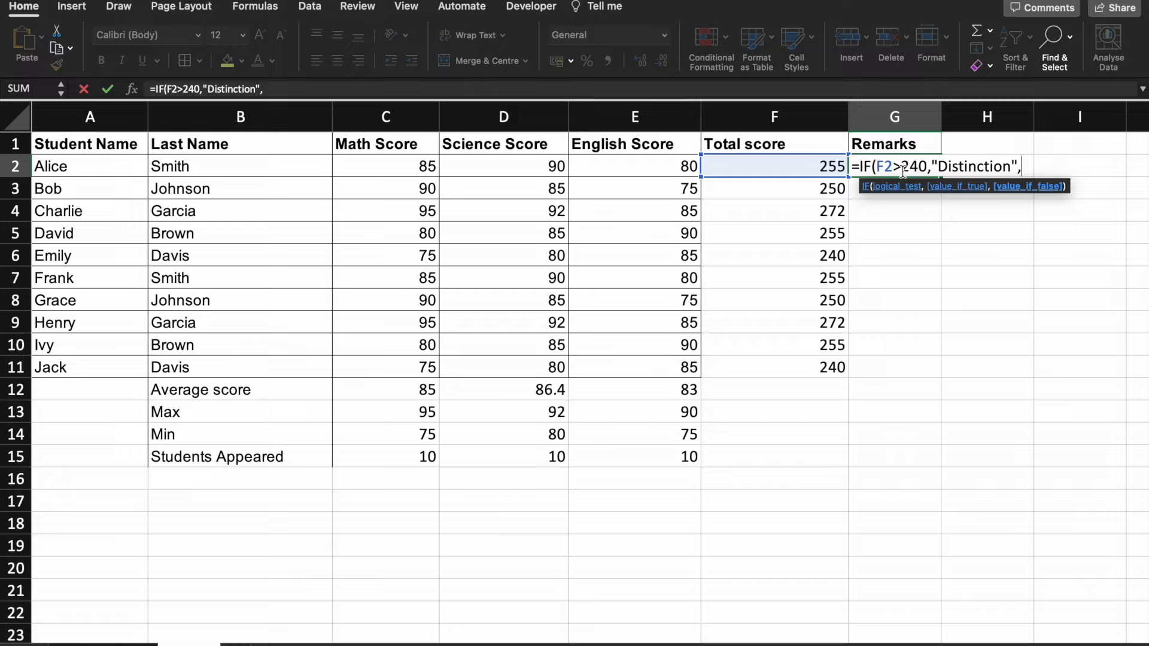
{"action": "type", "text": "\"\")"}
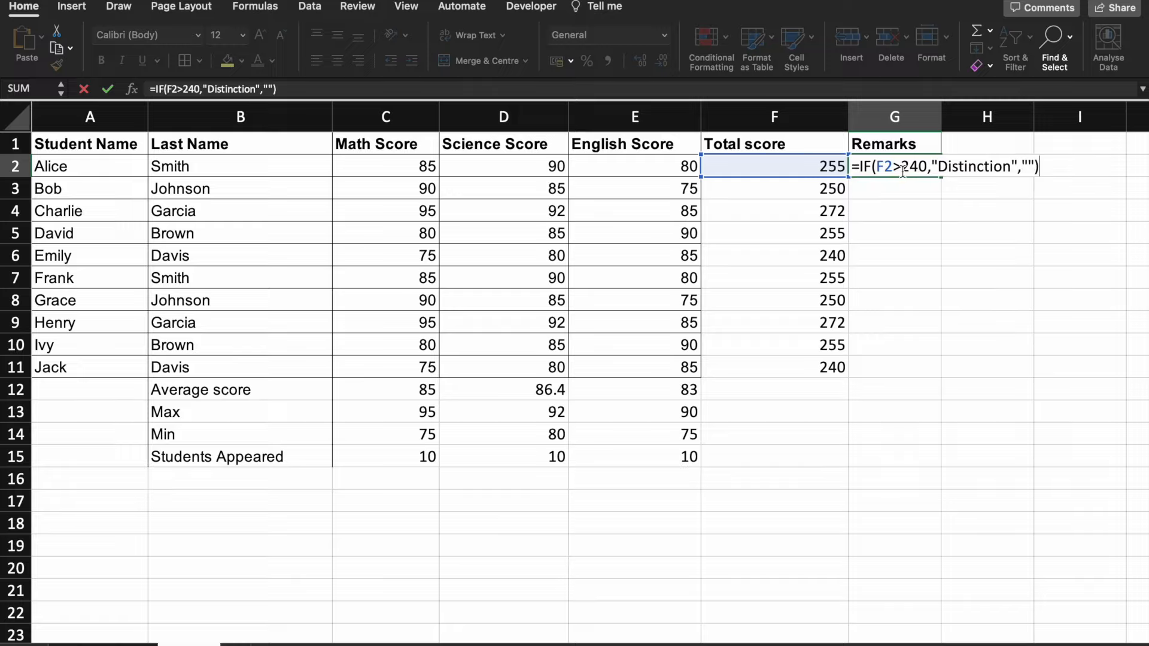
{"action": "key", "text": "Return"}
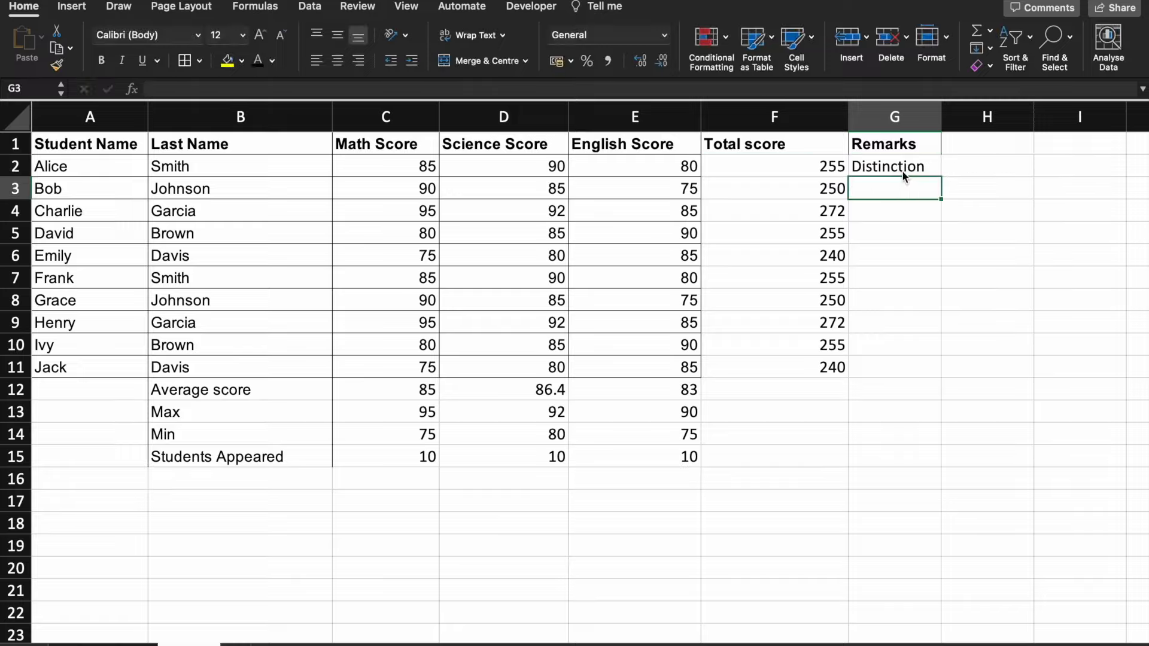
Copy the IF formula from G2 down the Remarks column to G11.
{"action": "left_click", "coordinate": [888, 174]}
{"action": "left_click_drag", "start_coordinate": [941, 177], "coordinate": [939, 253]}
{"action": "left_click_drag", "start_coordinate": [939, 258], "coordinate": [939, 258]}
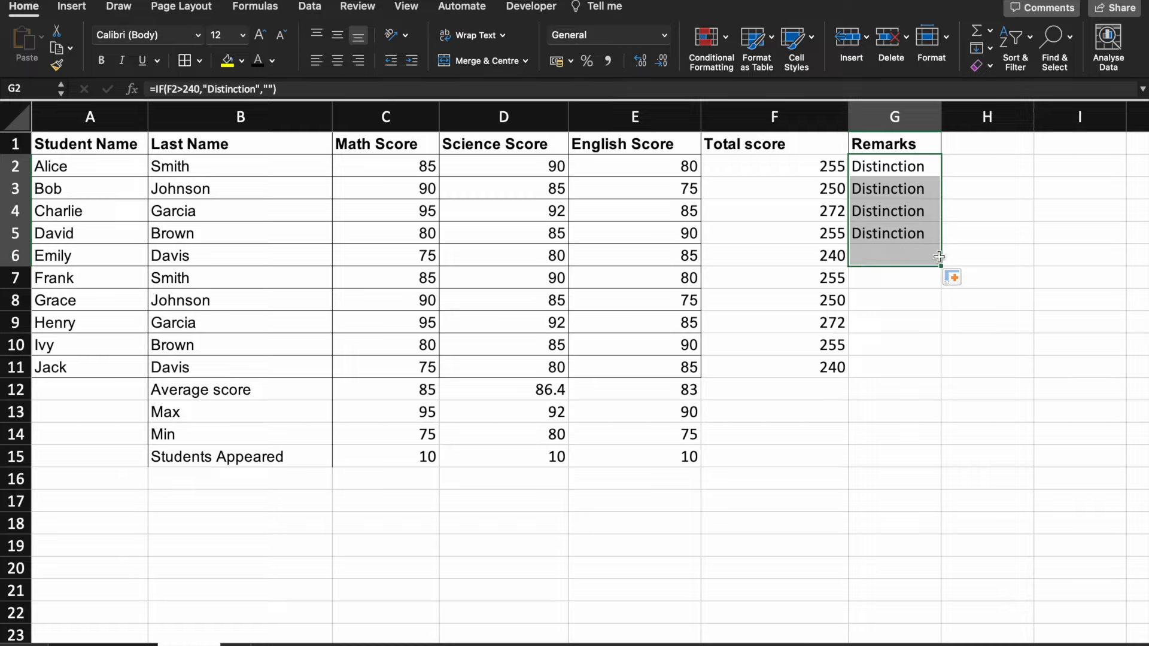
{"action": "left_click", "coordinate": [878, 259]}
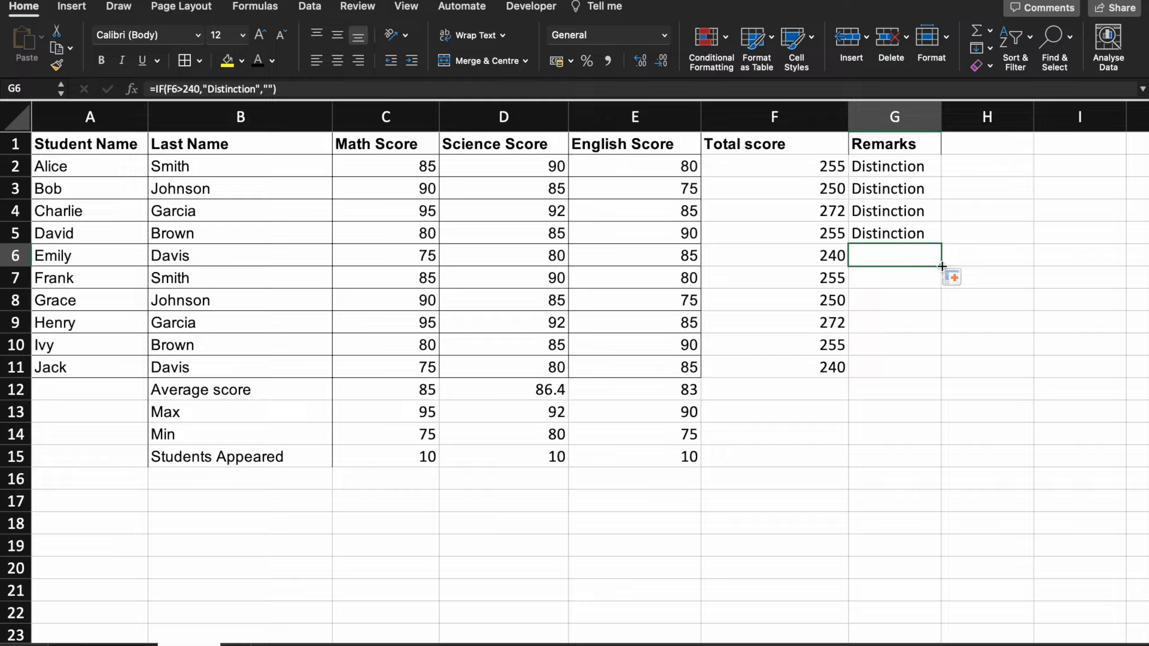
{"action": "left_click_drag", "start_coordinate": [942, 266], "coordinate": [938, 373]}
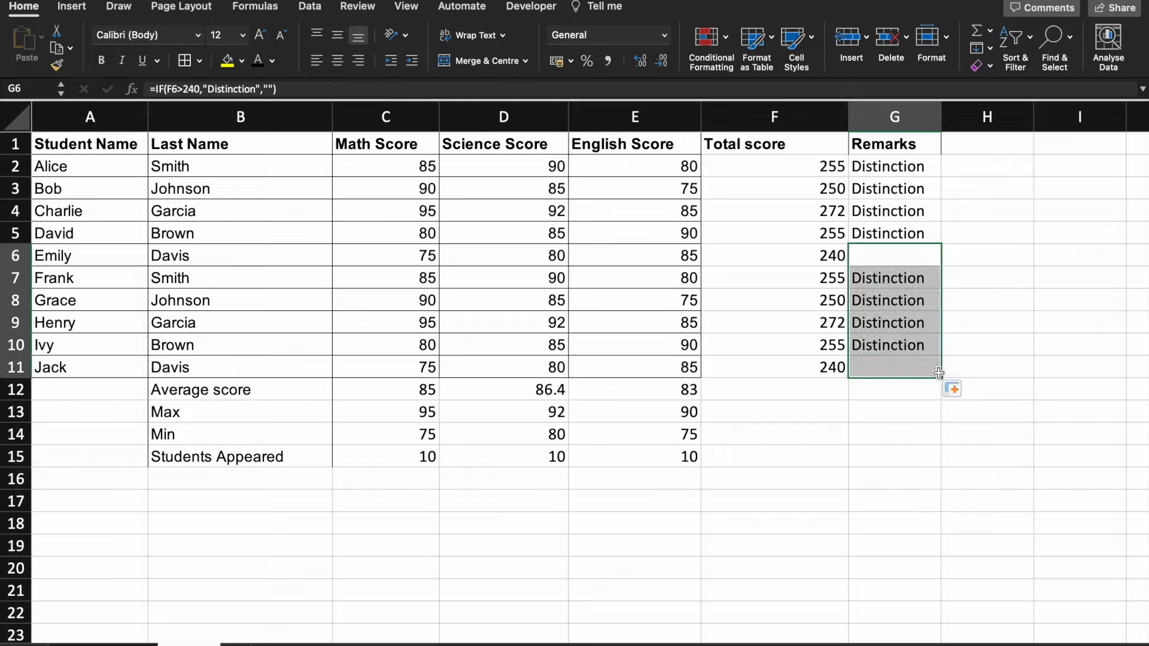
Review the IF formulas and results in the Remarks column against the total scores in column F.
{"action": "left_click", "coordinate": [892, 367]}
{"action": "key", "text": "Down"}
{"action": "key", "text": "Down"}
{"action": "key", "text": "Down"}
{"action": "key", "text": "Up"}
{"action": "key", "text": "Up"}
{"action": "key", "text": "Up"}
{"action": "key", "text": "Up"}
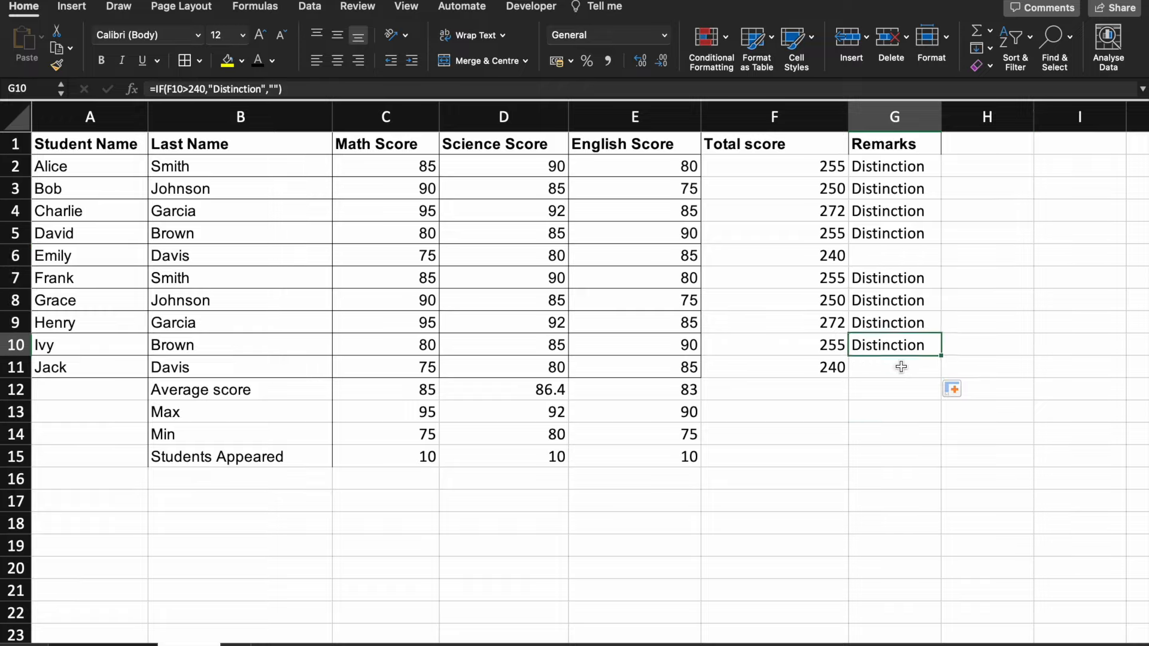
{"action": "key", "text": "Right"}
{"action": "key", "text": "Up"}
{"action": "key", "text": "Up"}
{"action": "key", "text": "Up"}
{"action": "key", "text": "Left"}
{"action": "key", "text": "Up"}
{"action": "key", "text": "Up"}
{"action": "key", "text": "Up"}
{"action": "key", "text": "Up"}
{"action": "key", "text": "Up"}
{"action": "key", "text": "Up"}
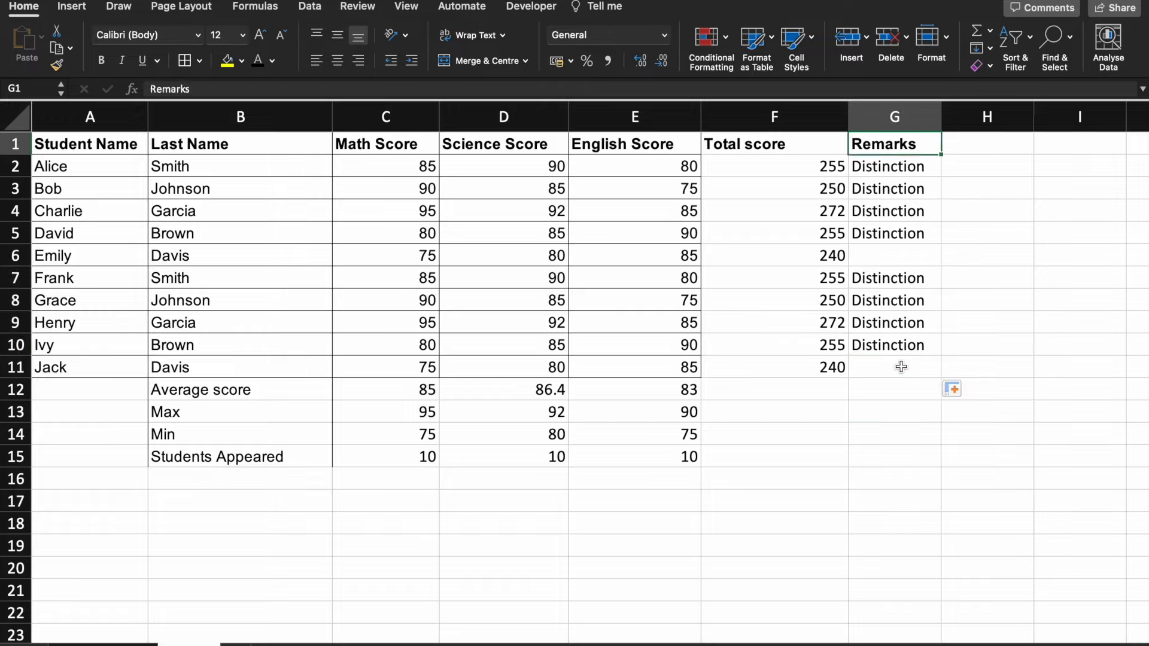
{"action": "key", "text": "Right"}
{"action": "key", "text": "Down"}
{"action": "key", "text": "Left"}
{"action": "key", "text": "Up"}
{"action": "key", "text": "Right"}
{"action": "key", "text": "Down"}
{"action": "key", "text": "Up"}
{"action": "key", "text": "Down"}
{"action": "key", "text": "Left"}
{"action": "key", "text": "Left"}
{"action": "key", "text": "Right"}
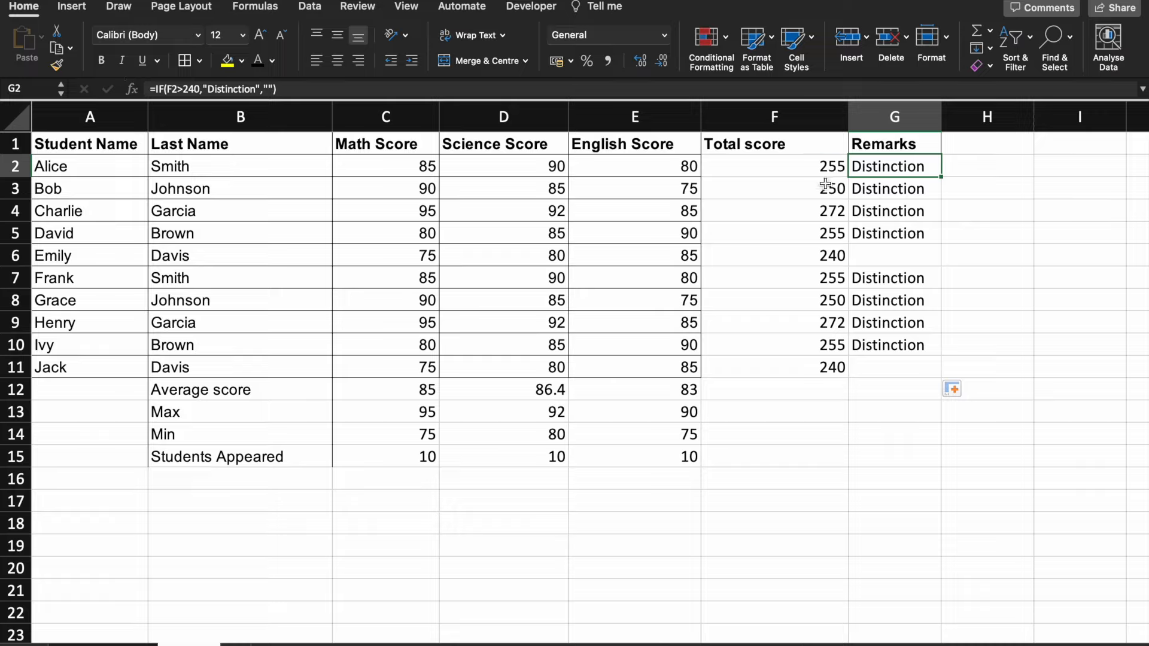
Change the Distinction threshold in the G2 formula to 270.
{"action": "double_click", "coordinate": [936, 169]}
{"action": "left_click", "coordinate": [925, 167]}
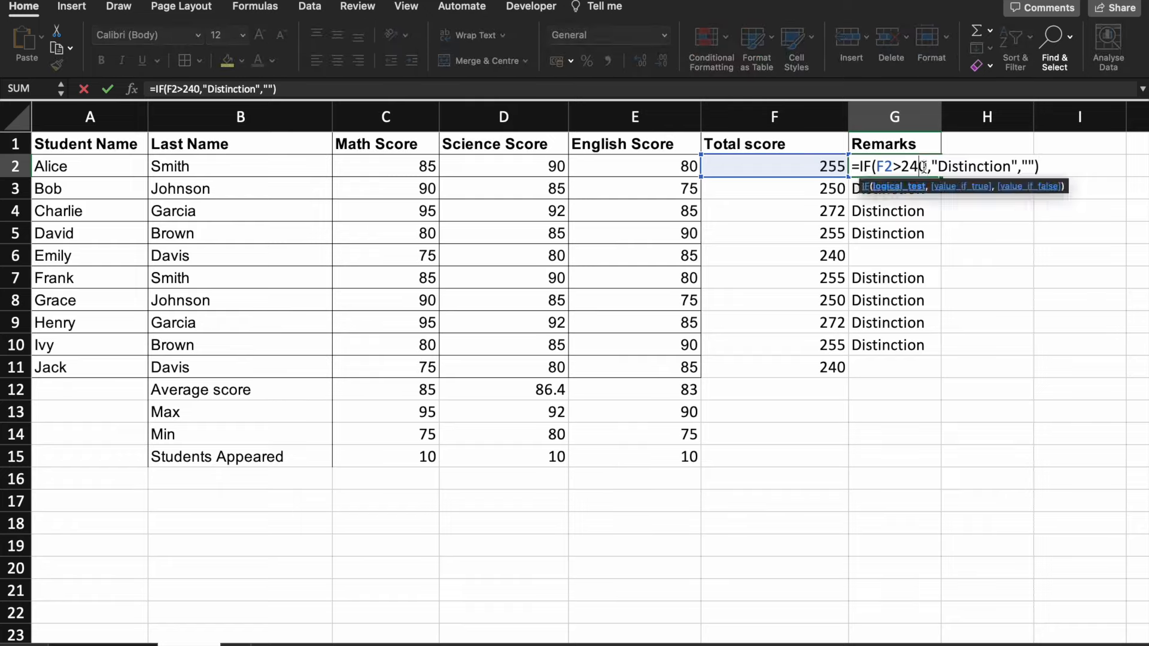
{"action": "key", "text": "BackSpace"}
{"action": "type", "text": "7"}
Replace the empty false result in the G2 formula with a nested IF testing F2>240.
{"action": "key", "text": "Right"}
{"action": "key", "text": "Right"}
{"action": "key", "text": "Right"}
{"action": "key", "text": "Right"}
{"action": "key", "text": "Right"}
{"action": "key", "text": "Right"}
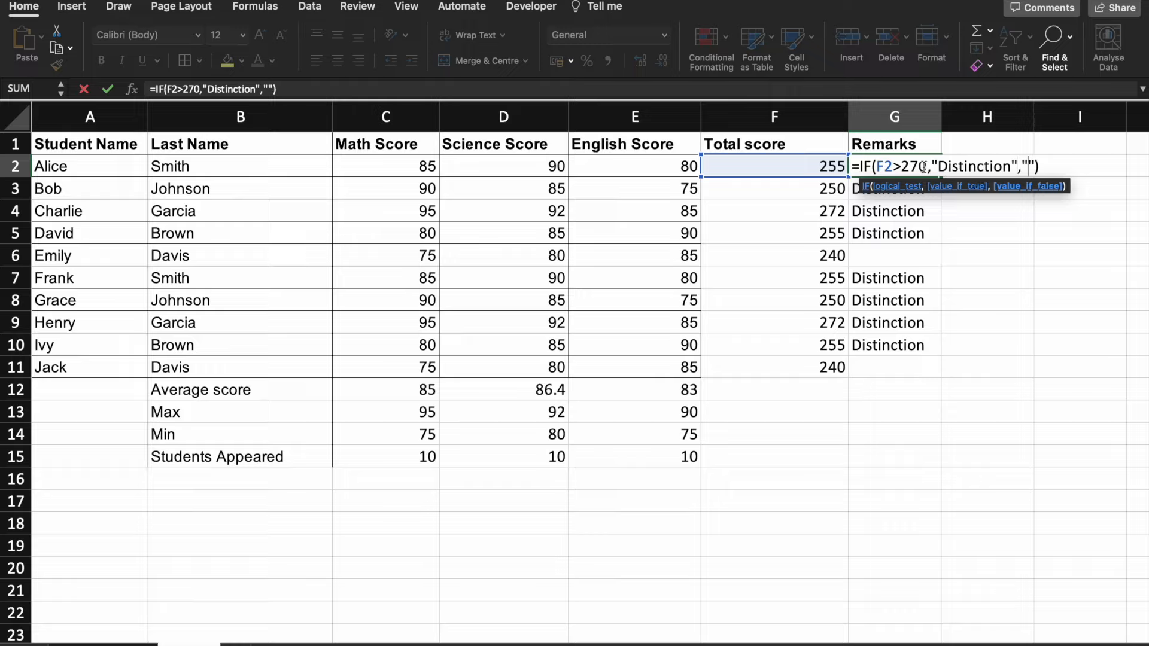
{"action": "key", "text": "BackSpace"}
{"action": "key", "text": "Delete"}
{"action": "type", "text": "IF("}
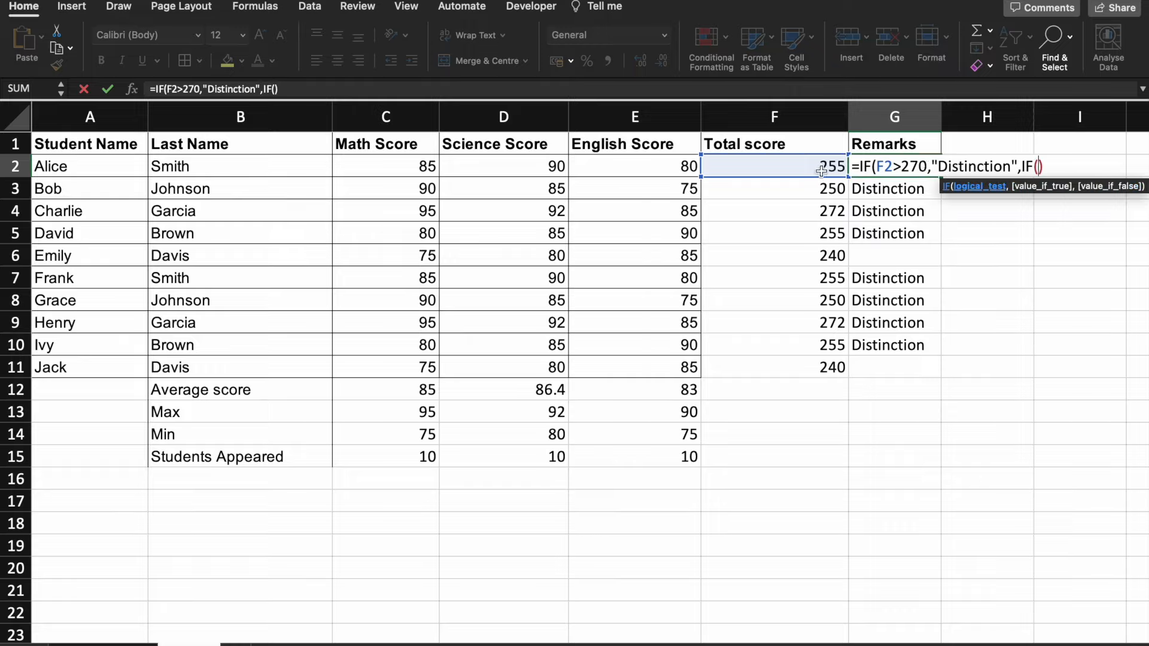
{"action": "left_click", "coordinate": [821, 168]}
{"action": "type", "text": ">240"}
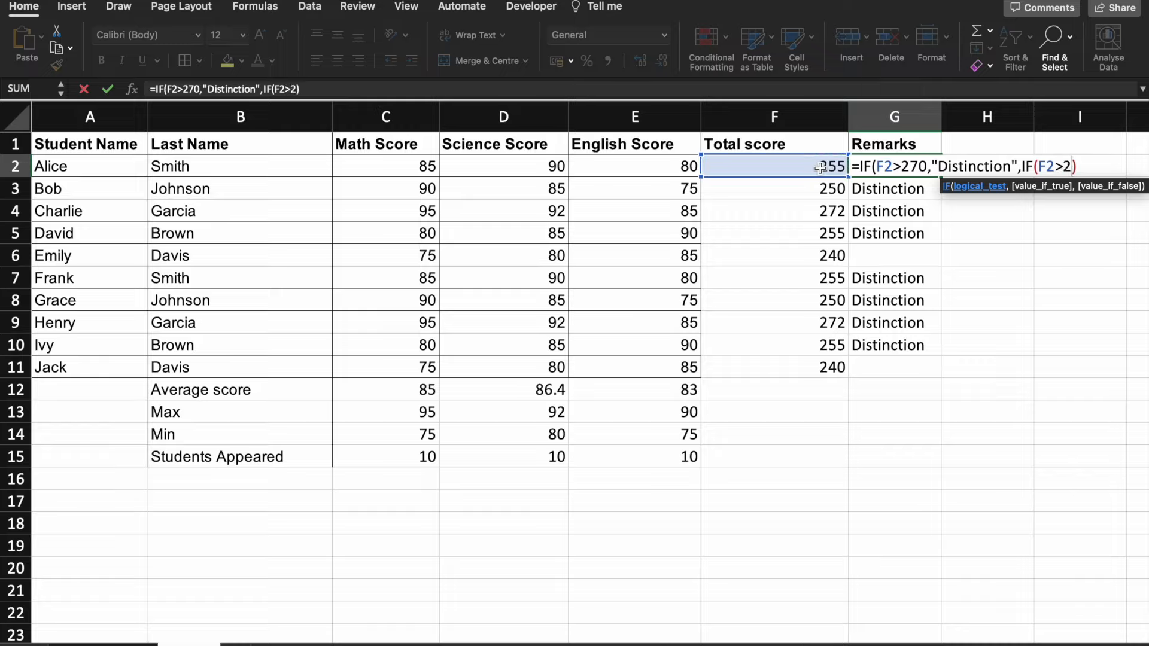
Complete the nested IF in G2 with "First Class" as the true result and "" as the false result.
{"action": "type", "text": ",\"Fir"}
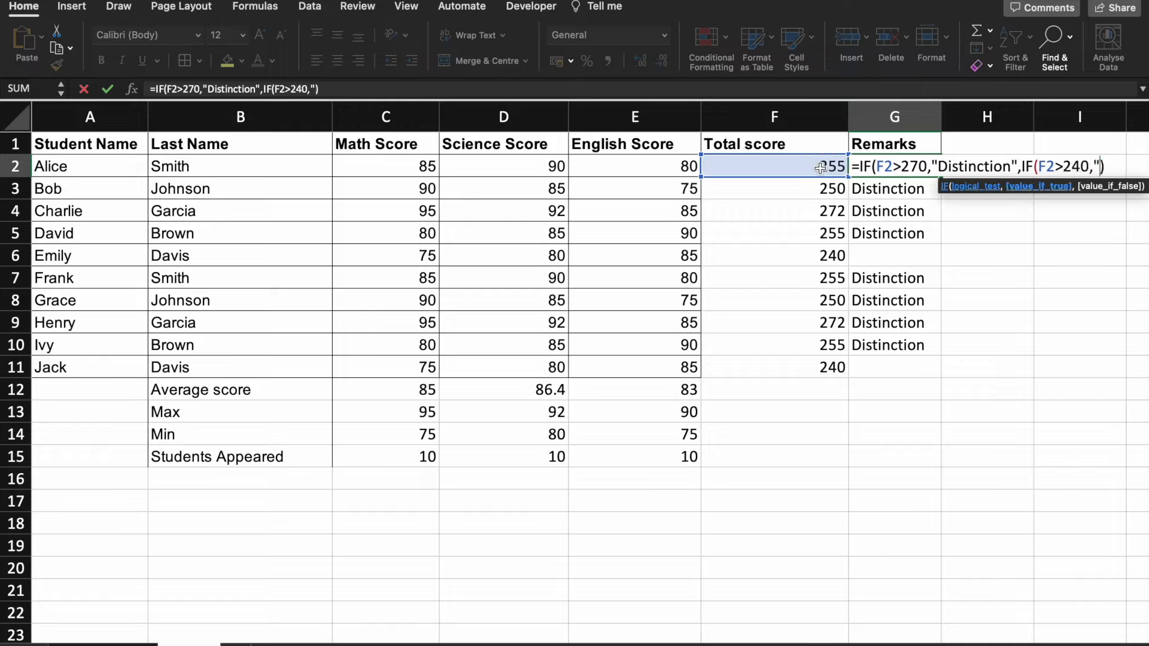
{"action": "type", "text": "stt"}
{"action": "key", "text": "BackSpace"}
{"action": "key", "text": "BackSpace"}
{"action": "type", "text": "t C"}
{"action": "type", "text": "lass"}
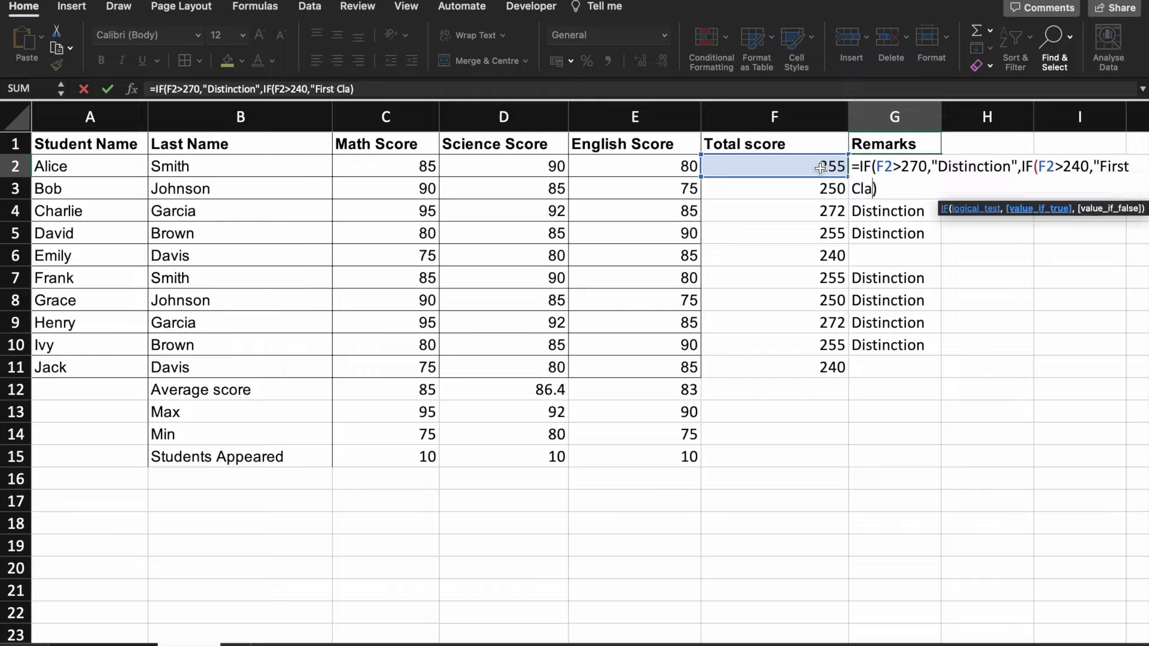
{"action": "type", "text": "\","}
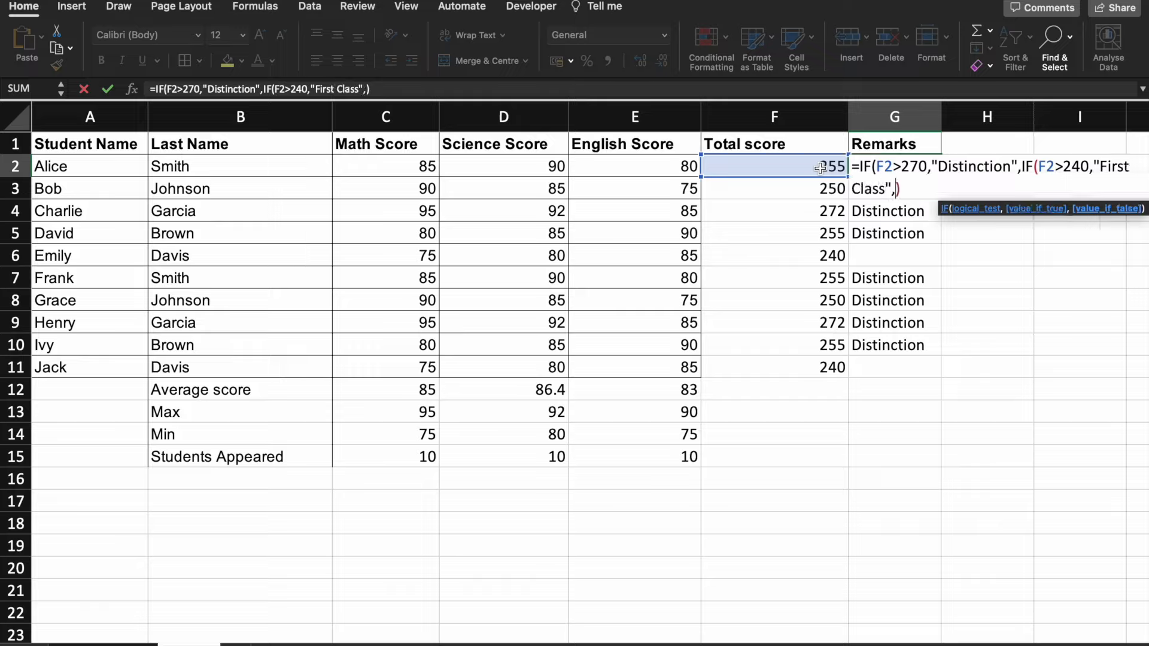
{"action": "type", "text": "\"\")"}
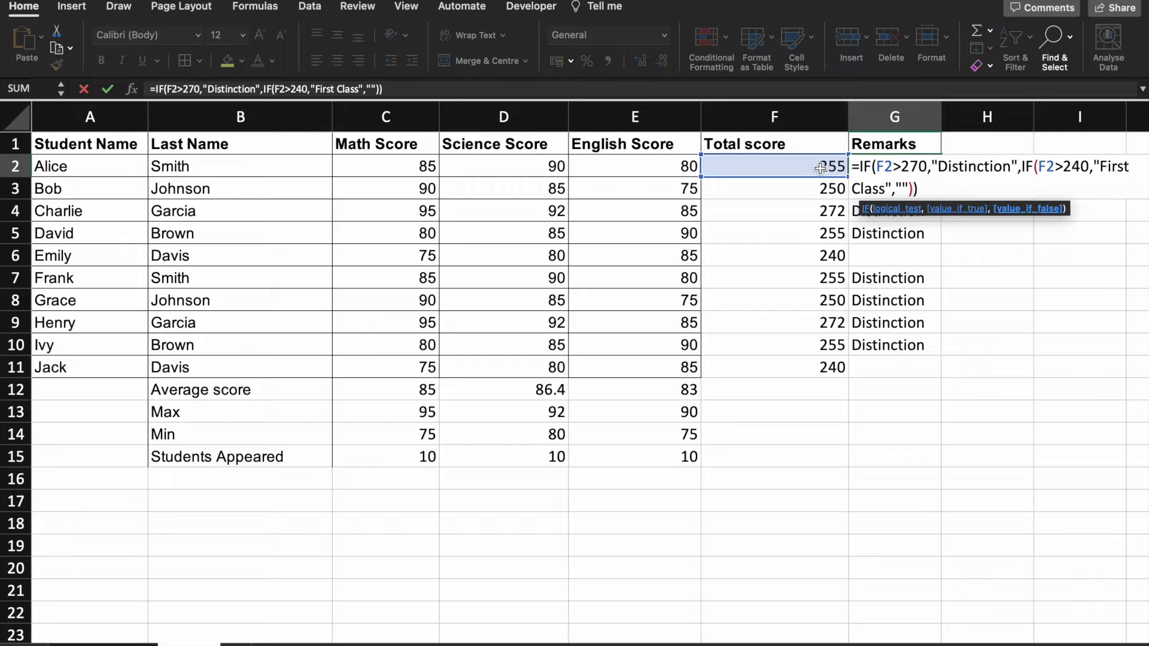
{"action": "key", "text": "Return"}
Copy the nested IF formula from G2 down the Remarks column to G11.
{"action": "left_click", "coordinate": [895, 166]}
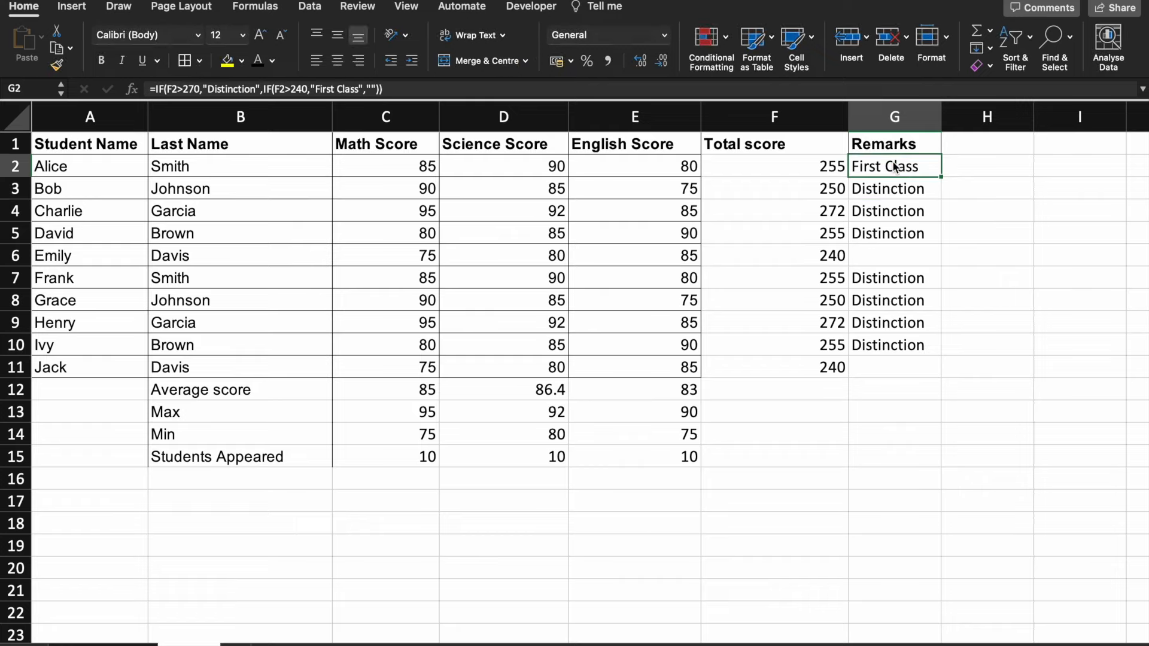
{"action": "left_click_drag", "start_coordinate": [941, 177], "coordinate": [924, 373]}
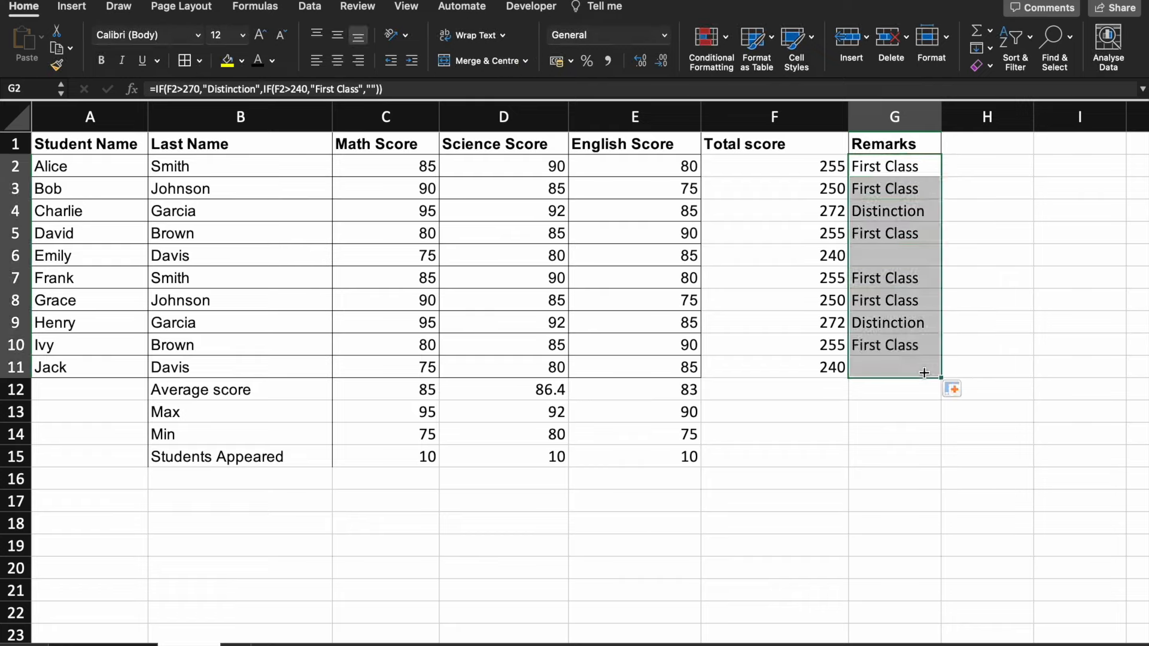
Check the nested IF results in the Remarks column against each student's total score, including the blank cells.
{"action": "left_click", "coordinate": [888, 213]}
{"action": "key", "text": "Up"}
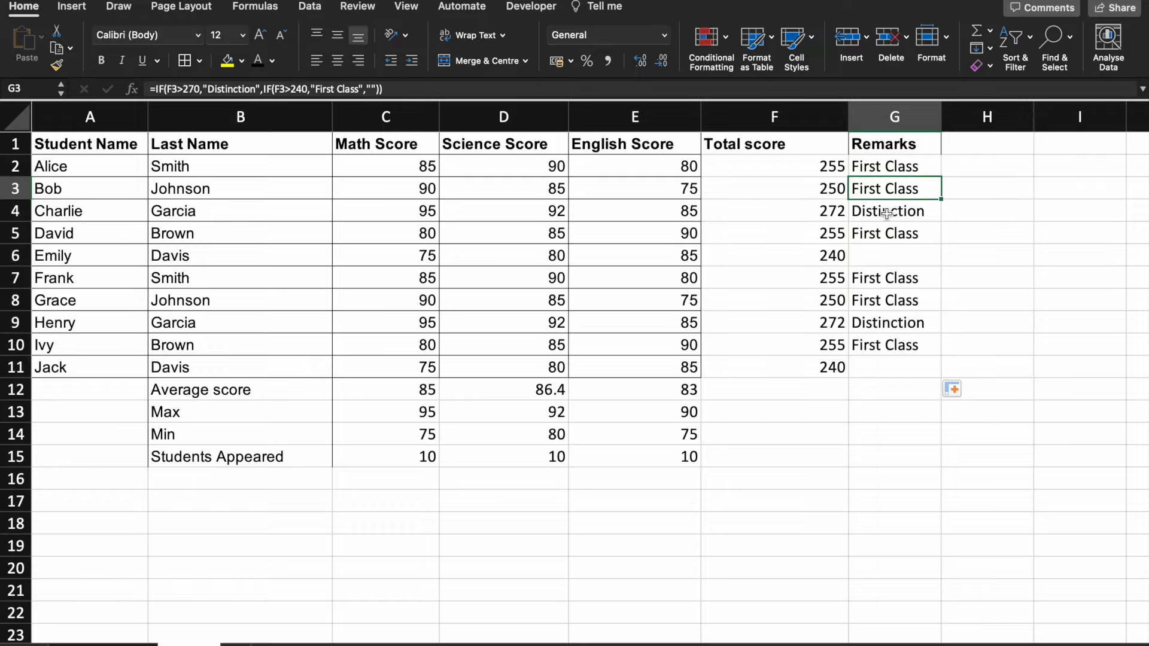
{"action": "key", "text": "Down"}
{"action": "key", "text": "Left"}
{"action": "key", "text": "Right"}
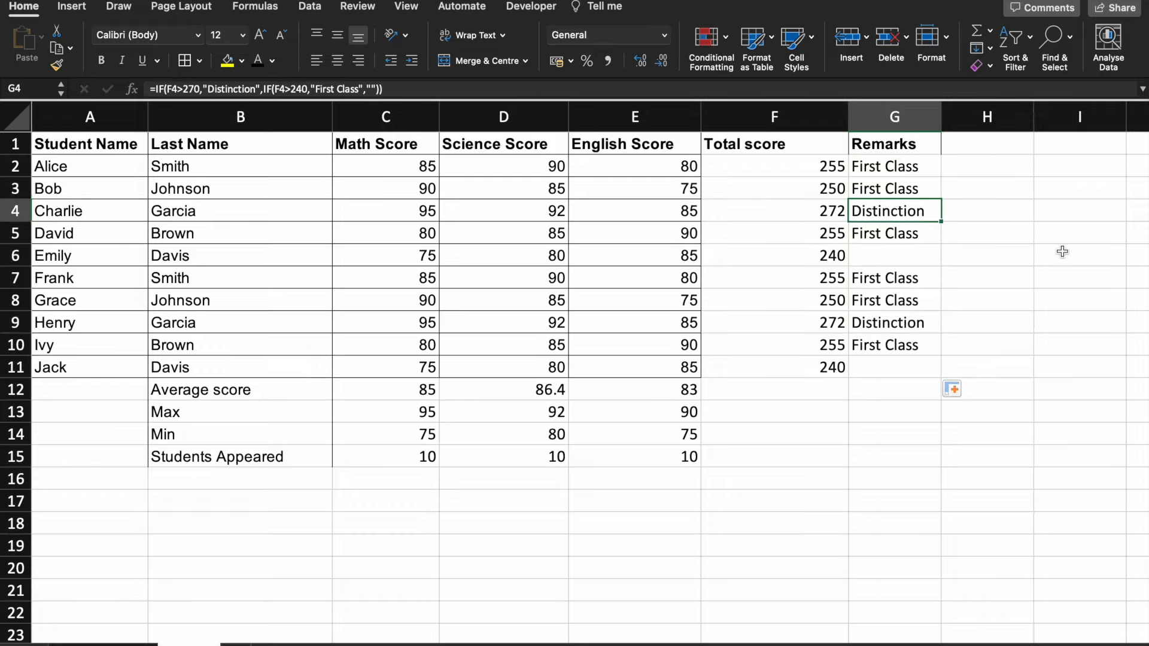
{"action": "key", "text": "Down"}
{"action": "key", "text": "Down"}
{"action": "key", "text": "Down"}
{"action": "key", "text": "Down"}
{"action": "key", "text": "Down"}
{"action": "key", "text": "Left"}
{"action": "key", "text": "Right"}
{"action": "key", "text": "Down"}
{"action": "key", "text": "Down"}
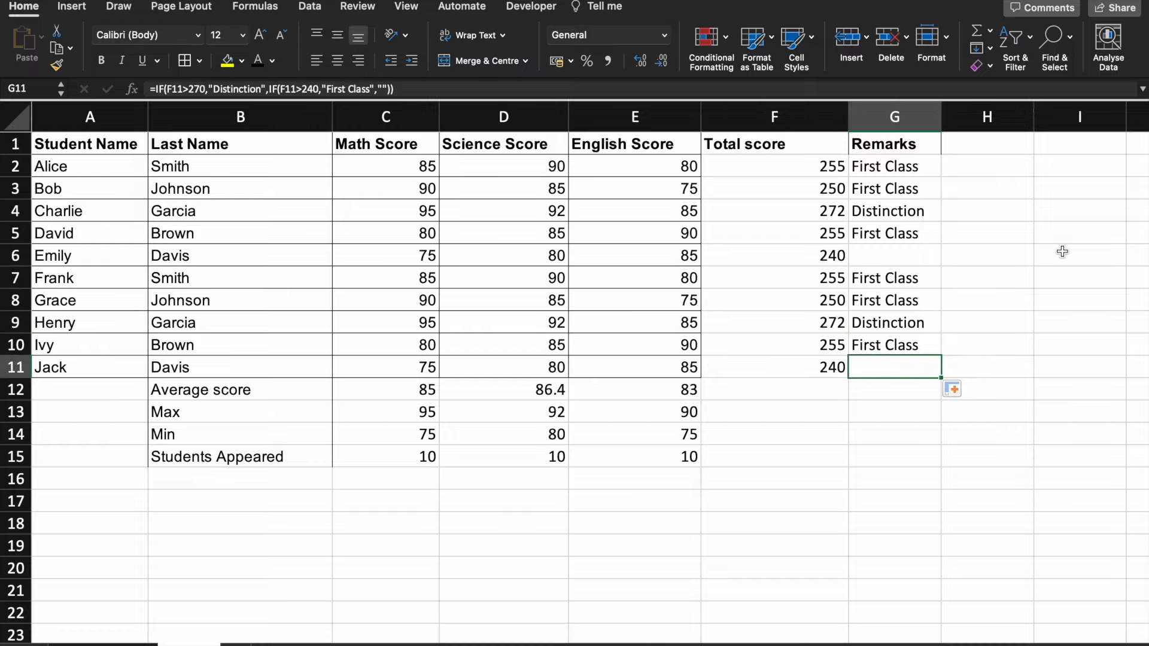
{"action": "left_click", "coordinate": [893, 257]}
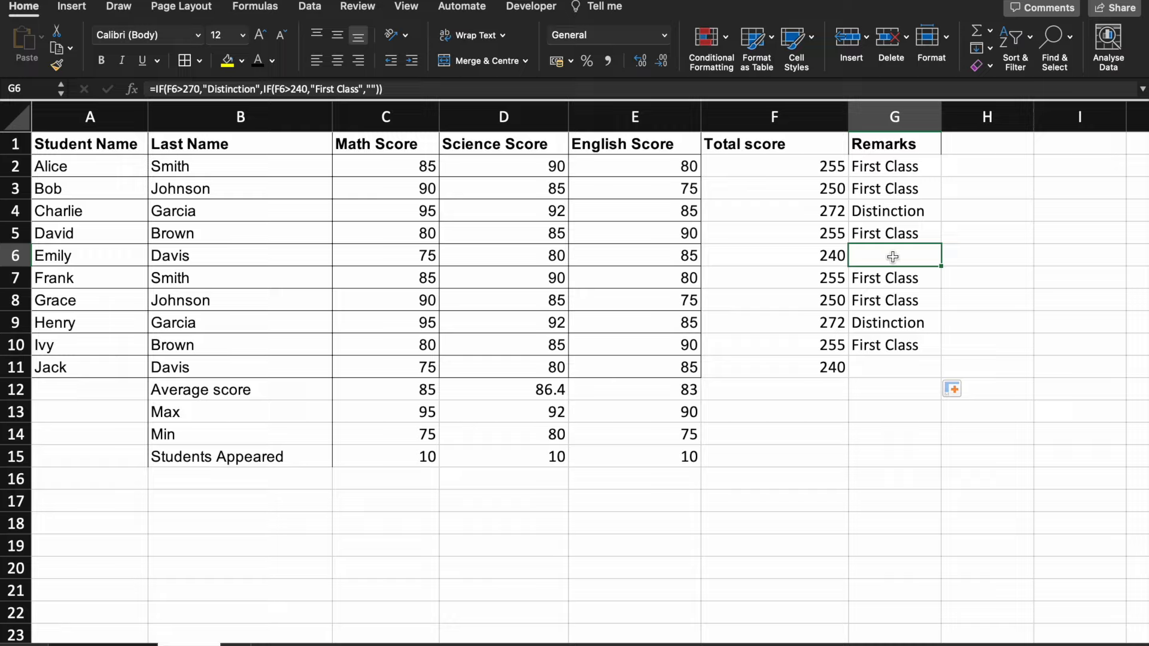
{"action": "key", "text": "Down"}
{"action": "key", "text": "Down"}
{"action": "key", "text": "Down"}
{"action": "key", "text": "Down"}
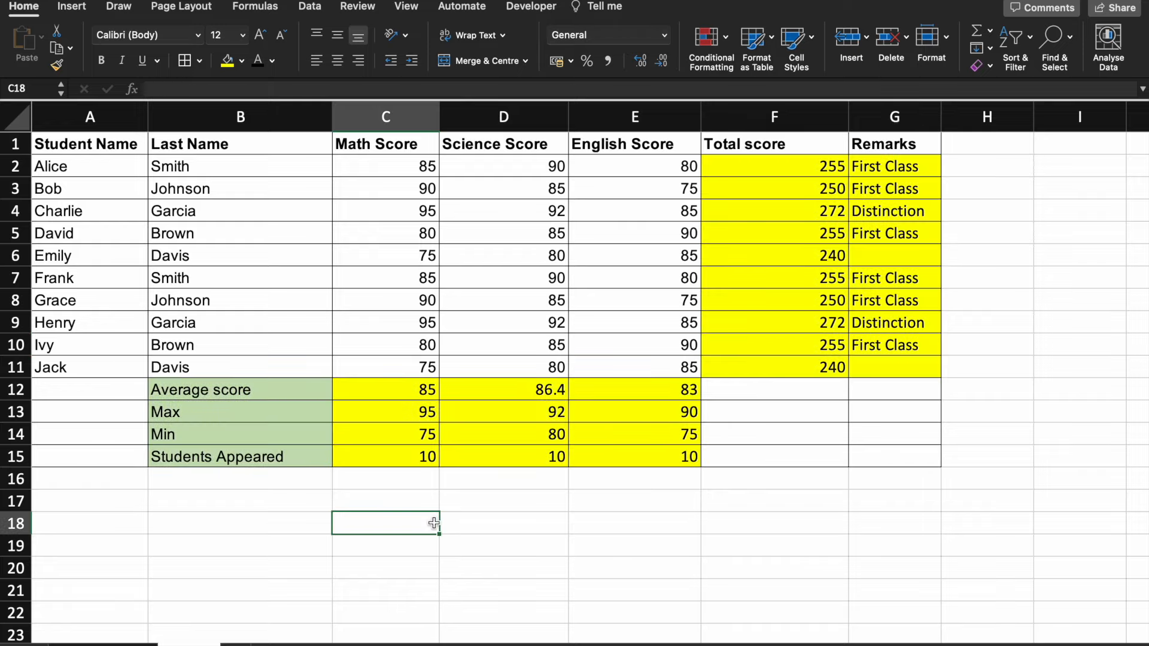
Highlight the IF entry in the formula list sheet with yellow fill.
{"action": "left_click", "coordinate": [116, 640]}
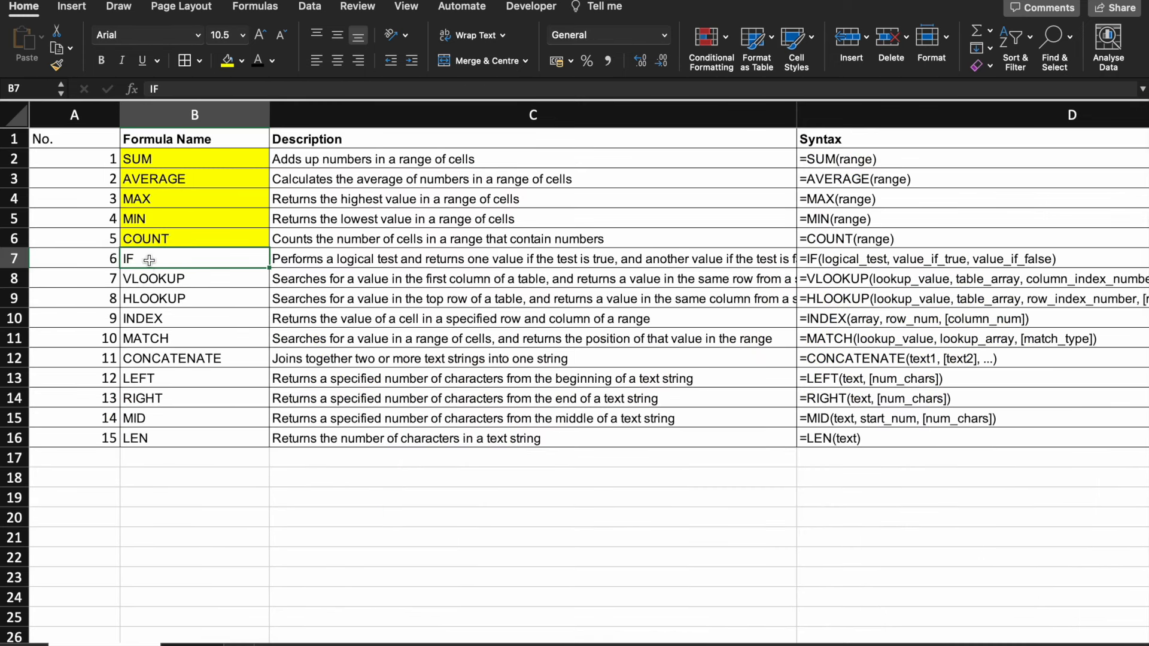
{"action": "left_click", "coordinate": [227, 60]}
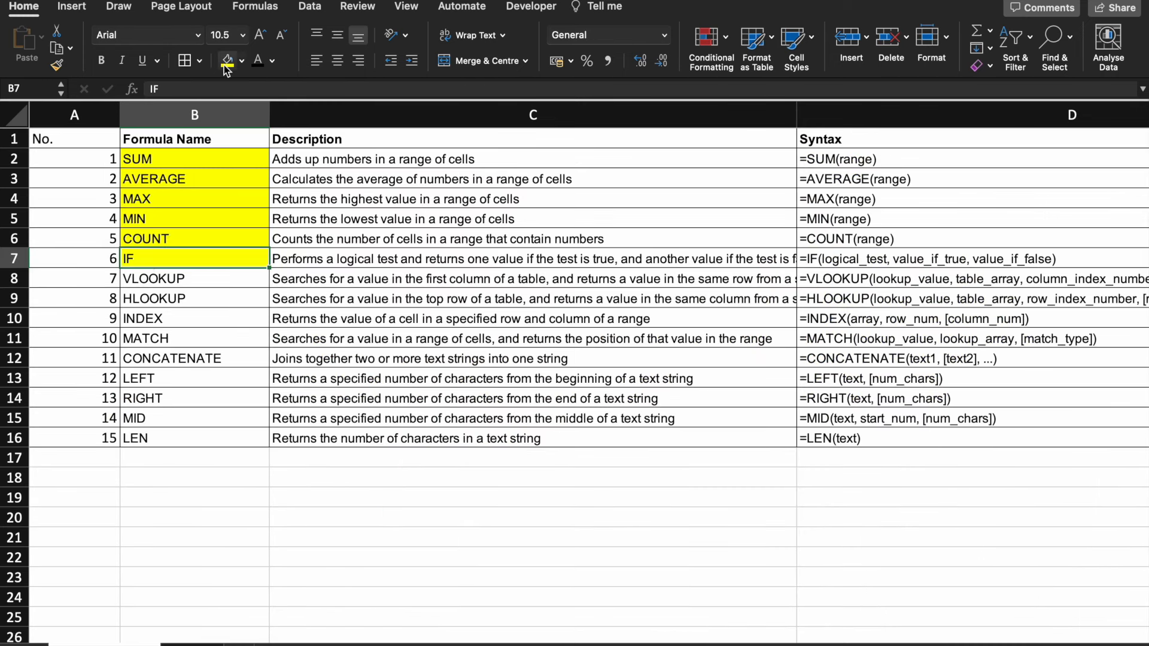
{"action": "left_click", "coordinate": [161, 285]}
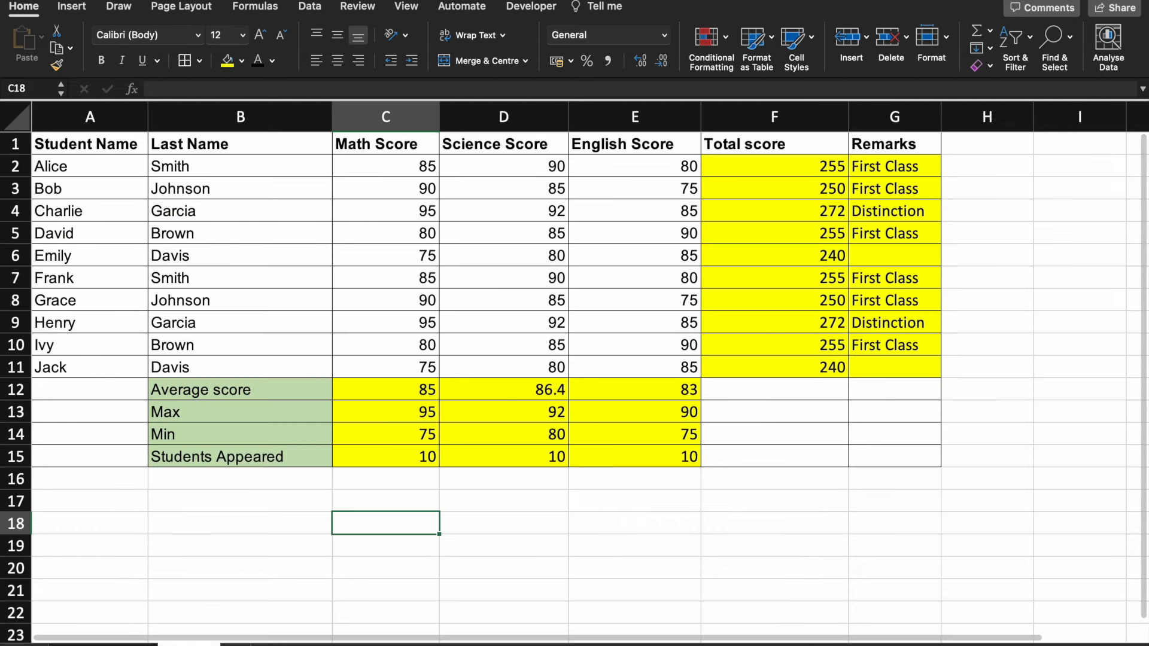
Copy the first student's name from A2 of the score sheet into B19 below the table.
{"action": "left_click", "coordinate": [189, 642]}
{"action": "scroll", "coordinate": [470, 544], "scroll_direction": "down", "scroll_amount": 2}
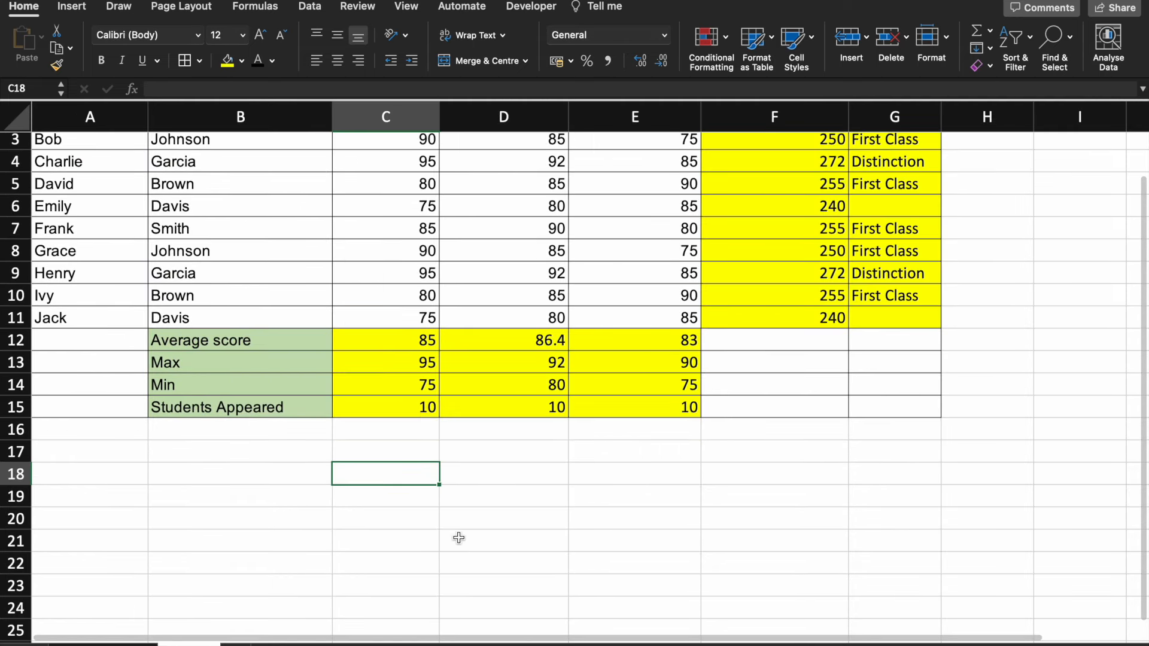
{"action": "scroll", "coordinate": [278, 374], "scroll_direction": "up", "scroll_amount": 2}
{"action": "scroll", "coordinate": [277, 375], "scroll_direction": "down", "scroll_amount": 1}
{"action": "scroll", "coordinate": [192, 191], "scroll_direction": "up", "scroll_amount": 1}
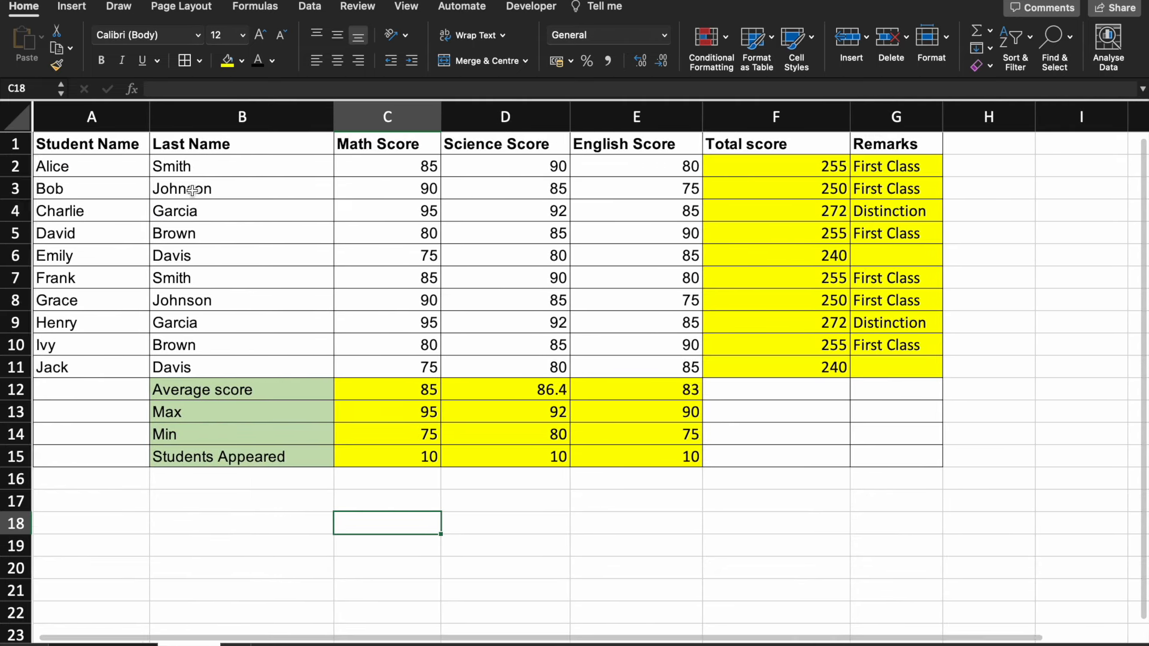
{"action": "left_click", "coordinate": [92, 166]}
{"action": "key", "text": "ctrl+c"}
{"action": "scroll", "coordinate": [211, 548], "scroll_direction": "down", "scroll_amount": 2}
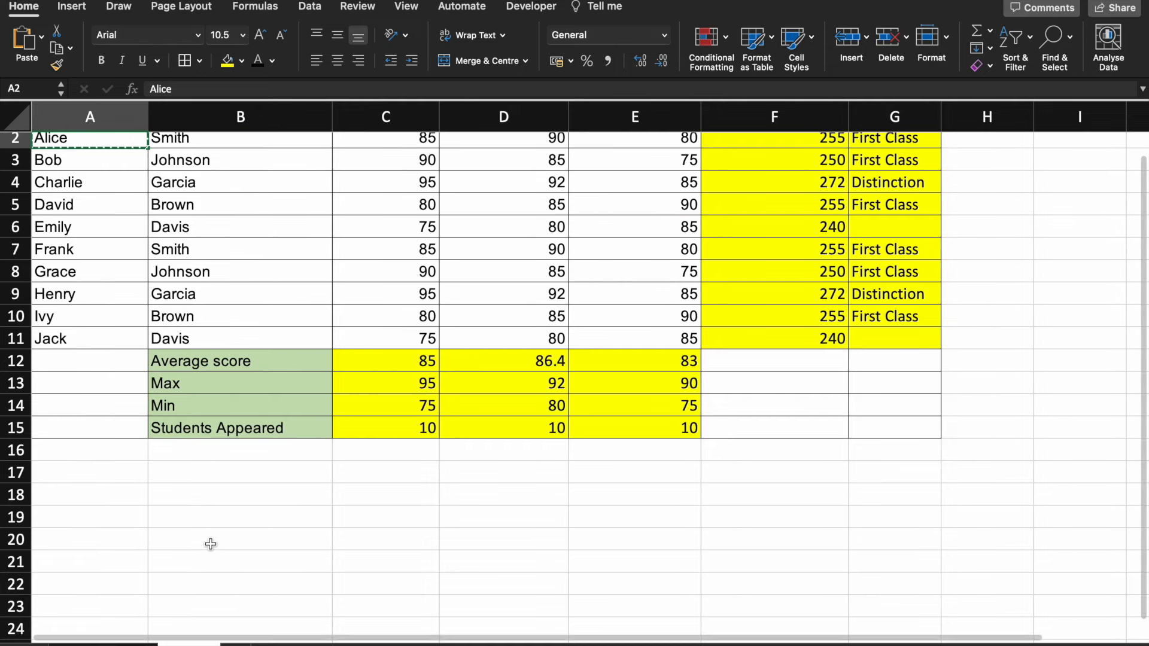
{"action": "left_click", "coordinate": [216, 522]}
{"action": "key", "text": "ctrl+v"}
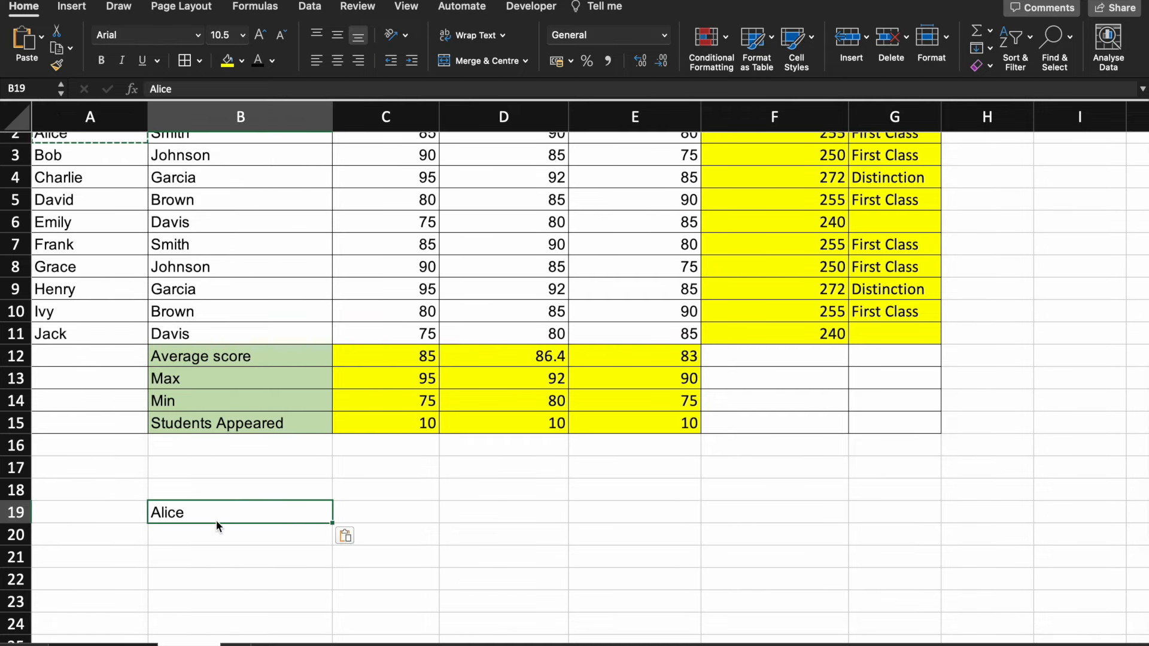
{"action": "key", "text": "Return"}
{"action": "key", "text": "Return"}
Copy the Math, Science and English Score headers from C1:E1 into C18:E18.
{"action": "key", "text": "Up"}
{"action": "key", "text": "Up"}
{"action": "key", "text": "Right"}
{"action": "key", "text": "Up"}
{"action": "key", "text": "Up"}
{"action": "key", "text": "Up"}
{"action": "key", "text": "Up"}
{"action": "key", "text": "Up"}
{"action": "key", "text": "ctrl+Up"}
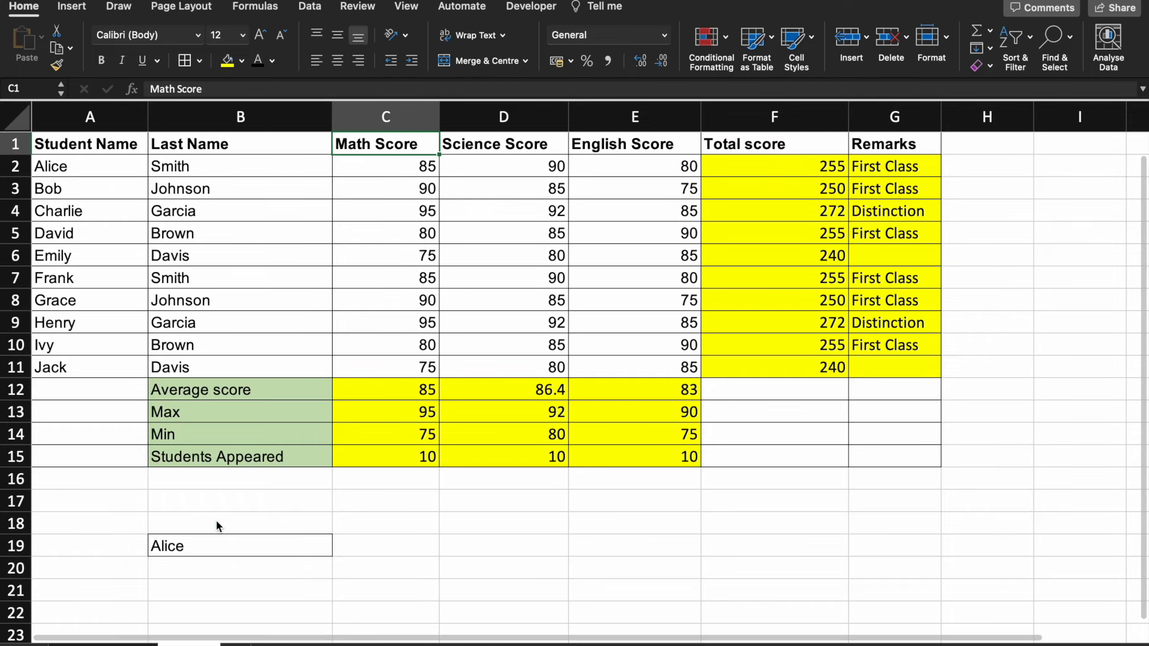
{"action": "key", "text": "shift+Right"}
{"action": "key", "text": "shift+Right"}
{"action": "key", "text": "ctrl+c"}
{"action": "key", "text": "Down"}
{"action": "key", "text": "Down"}
{"action": "key", "text": "Down"}
{"action": "key", "text": "Down"}
{"action": "key", "text": "Down"}
{"action": "key", "text": "Down"}
{"action": "key", "text": "Down"}
{"action": "key", "text": "Down"}
{"action": "key", "text": "Down"}
{"action": "key", "text": "Down"}
{"action": "key", "text": "Down"}
{"action": "key", "text": "Down"}
{"action": "key", "text": "Down"}
{"action": "key", "text": "Down"}
{"action": "key", "text": "Down"}
{"action": "key", "text": "Down"}
{"action": "key", "text": "Down"}
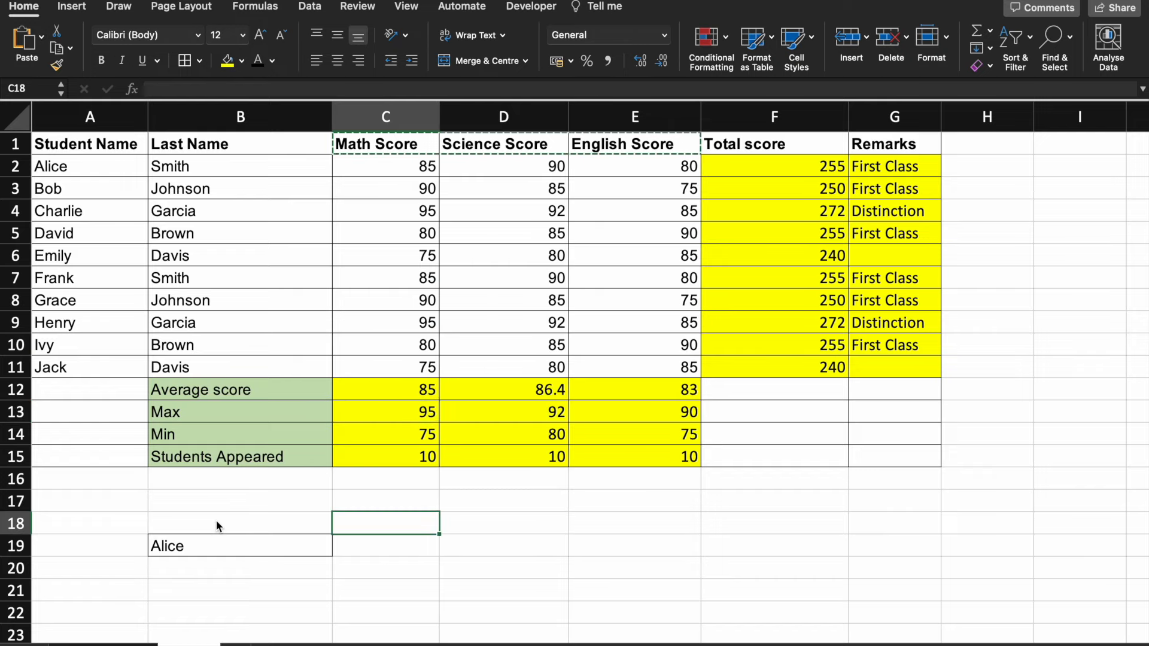
{"action": "key", "text": "ctrl+v"}
{"action": "key", "text": "Down"}
{"action": "key", "text": "Down"}
{"action": "key", "text": "Down"}
{"action": "key", "text": "Down"}
{"action": "key", "text": "Down"}
Copy the last student's name from A11 into B20, under the name in B19.
{"action": "key", "text": "Up"}
{"action": "key", "text": "Up"}
{"action": "key", "text": "Up"}
{"action": "key", "text": "Up"}
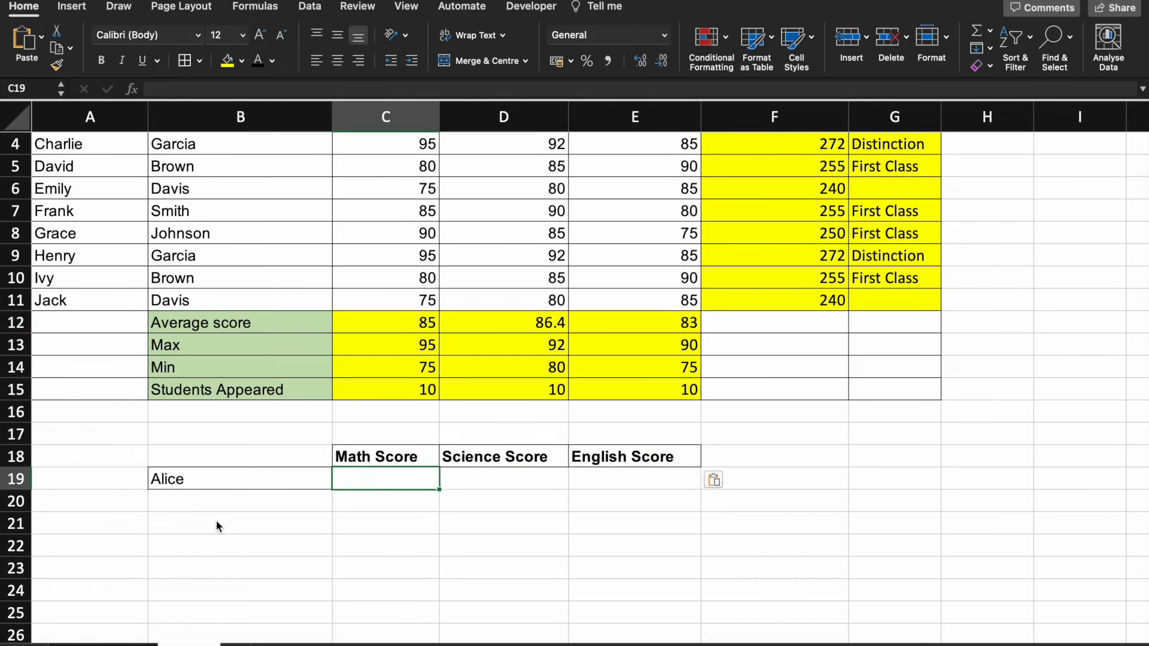
{"action": "key", "text": "Left"}
{"action": "key", "text": "Up"}
{"action": "key", "text": "Up"}
{"action": "key", "text": "Up"}
{"action": "key", "text": "Up"}
{"action": "key", "text": "Up"}
{"action": "key", "text": "Up"}
{"action": "key", "text": "Up"}
{"action": "key", "text": "Up"}
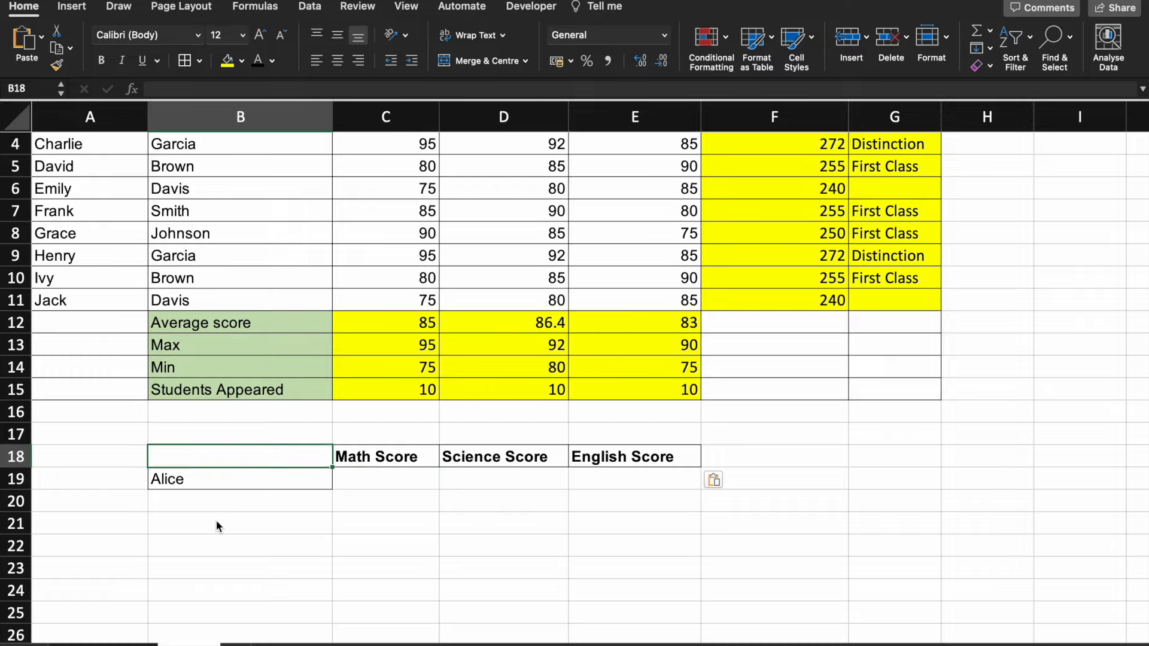
{"action": "key", "text": "Left"}
{"action": "key", "text": "Up"}
{"action": "key", "text": "Down"}
{"action": "key", "text": "super+c"}
{"action": "key", "text": "Down"}
{"action": "key", "text": "Down"}
{"action": "key", "text": "Down"}
{"action": "key", "text": "Down"}
{"action": "key", "text": "Down"}
{"action": "key", "text": "Down"}
{"action": "key", "text": "Right"}
{"action": "key", "text": "Down"}
{"action": "key", "text": "Down"}
{"action": "key", "text": "Down"}
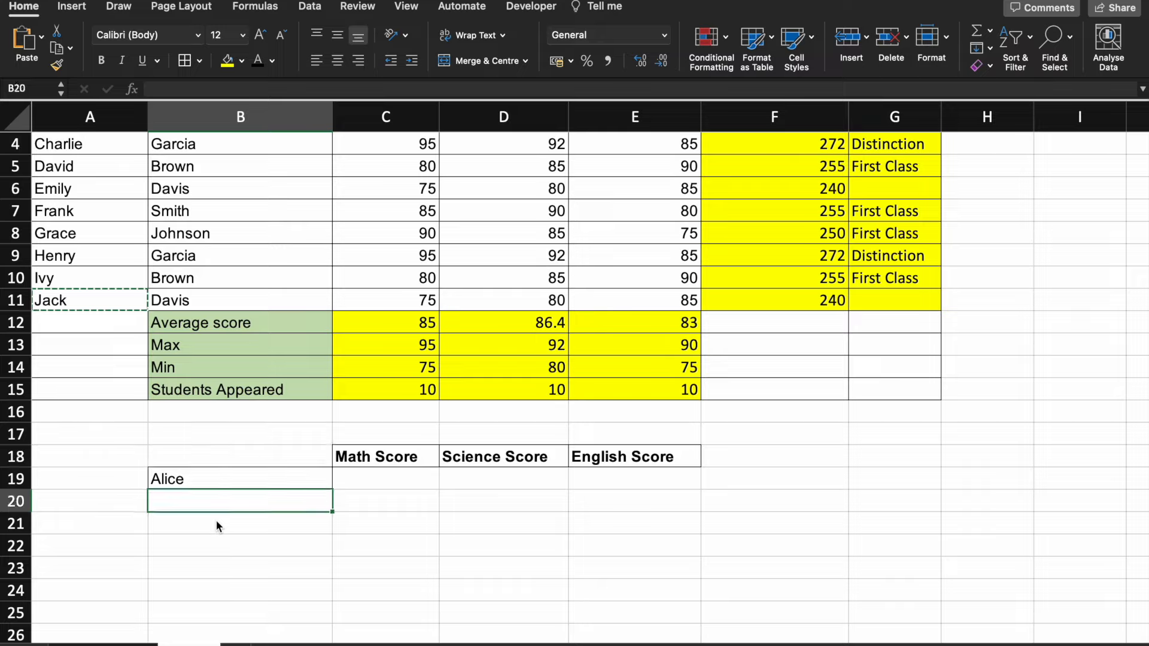
{"action": "key", "text": "super+v"}
Label the small lookup table "Xlook up" in B17.
{"action": "key", "text": "Up"}
{"action": "key", "text": "Up"}
{"action": "key", "text": "Up"}
{"action": "type", "text": "X"}
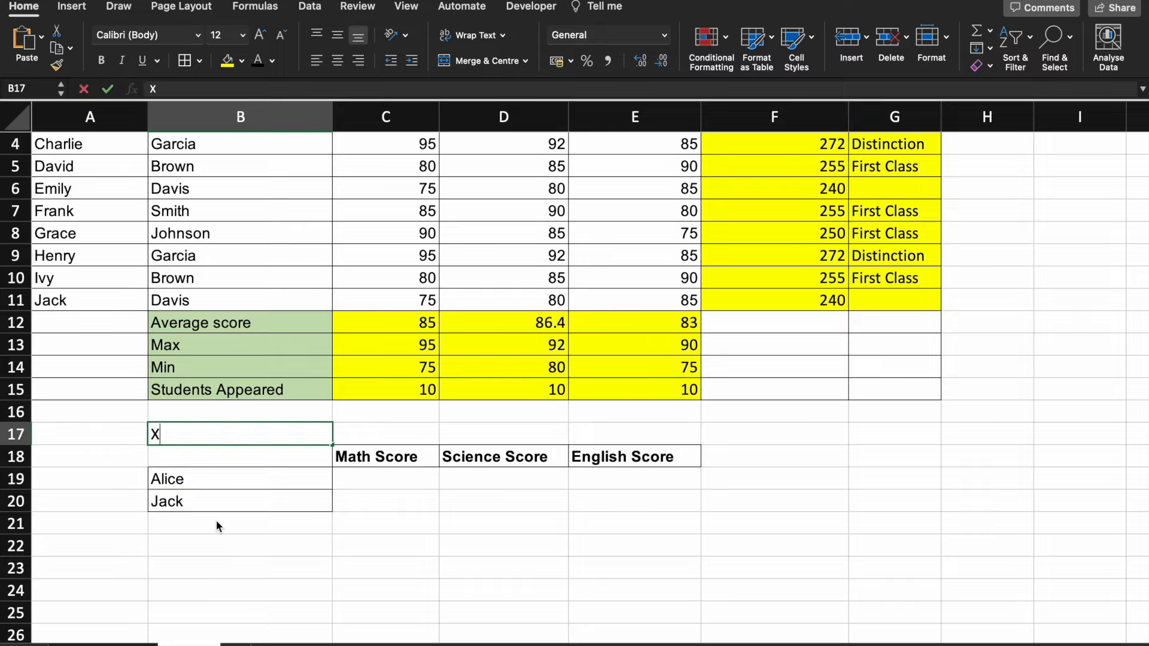
{"action": "type", "text": "look up"}
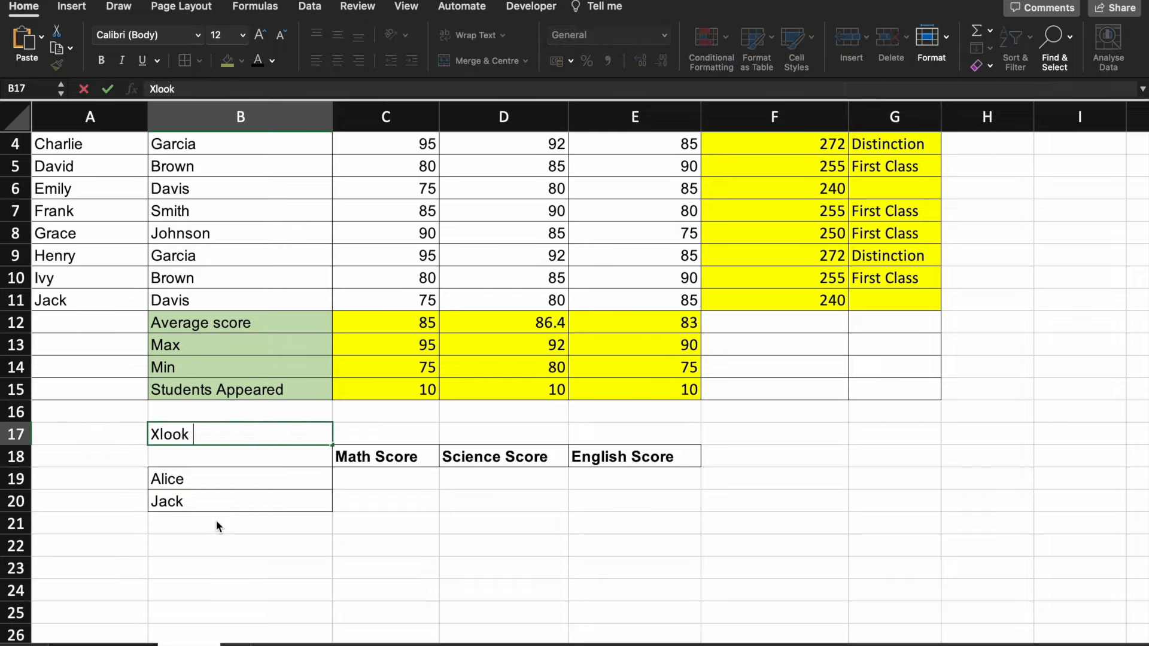
{"action": "key", "text": "Return"}
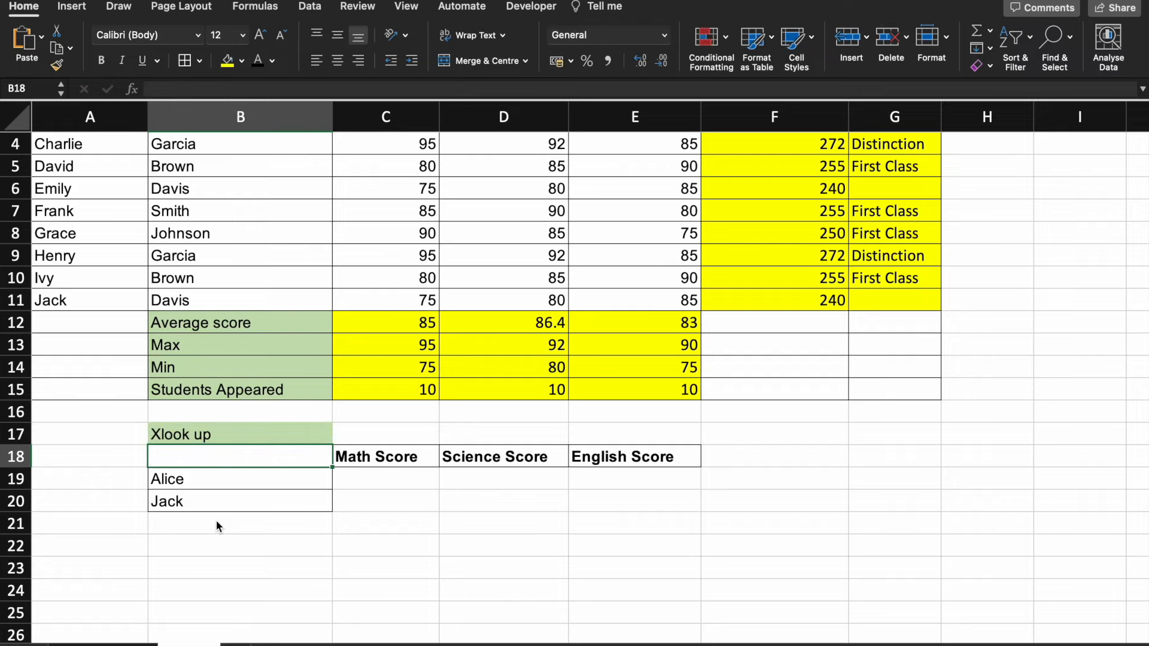
Compare the student score table with the small lookup table's names and score headers in rows 18 to 20.
{"action": "key", "text": "Down"}
{"action": "key", "text": "Down"}
{"action": "key", "text": "Up"}
{"action": "key", "text": "Down"}
{"action": "key", "text": "Right"}
{"action": "key", "text": "Up"}
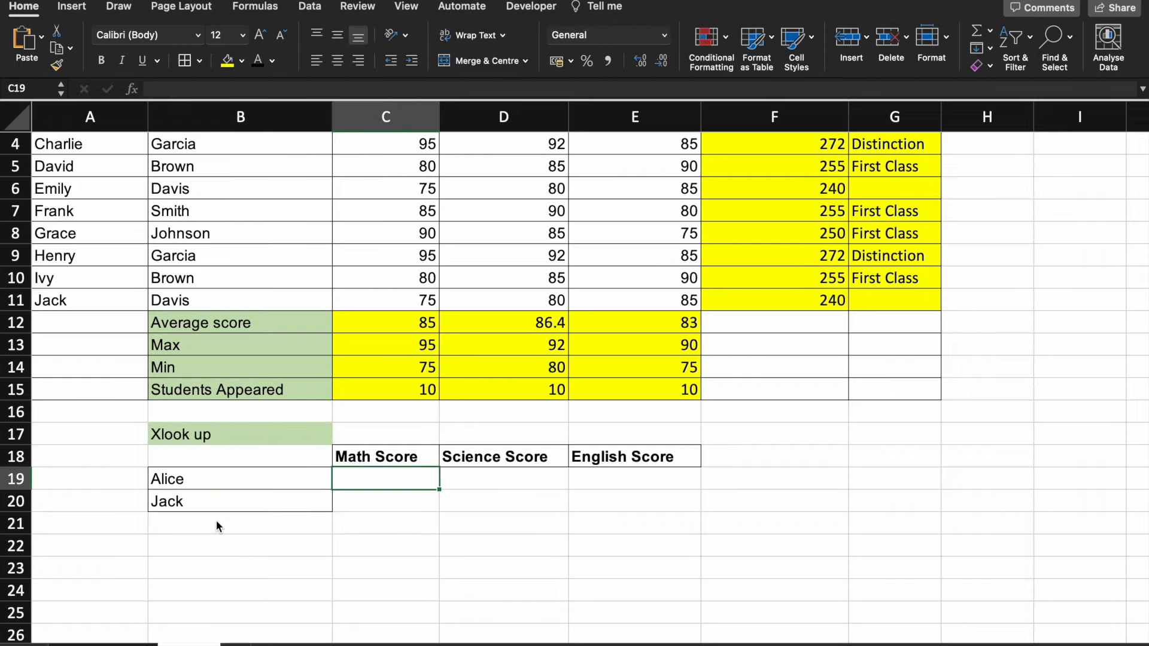
{"action": "scroll", "coordinate": [217, 522], "scroll_direction": "up", "scroll_amount": 2}
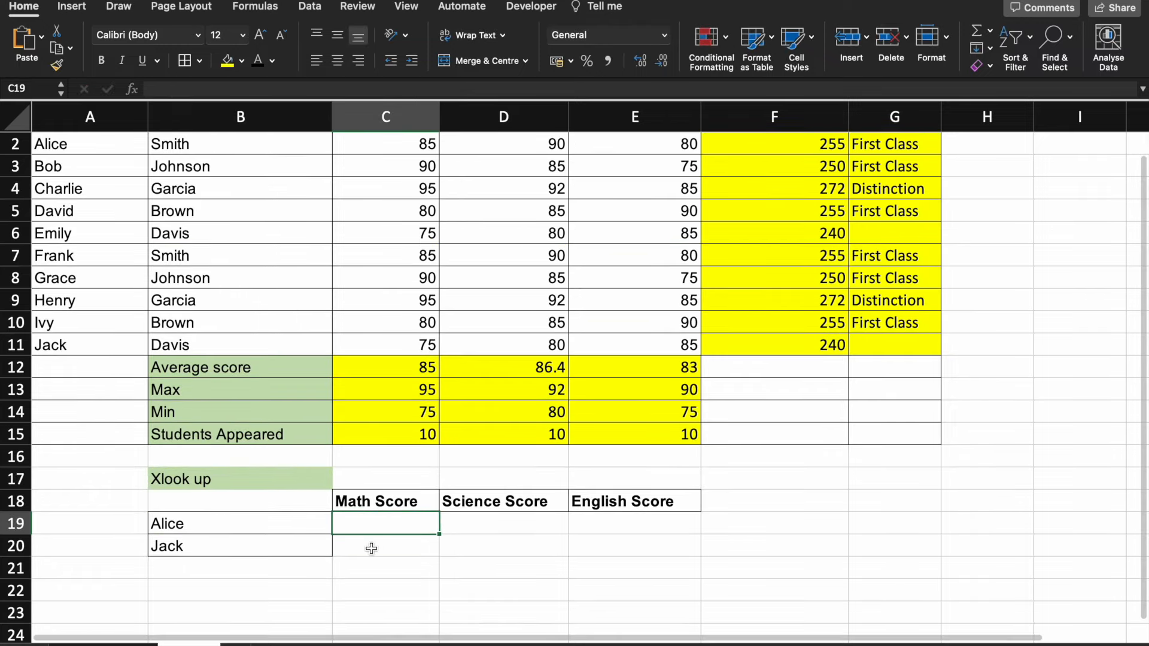
{"action": "scroll", "coordinate": [546, 540], "scroll_direction": "up", "scroll_amount": 1}
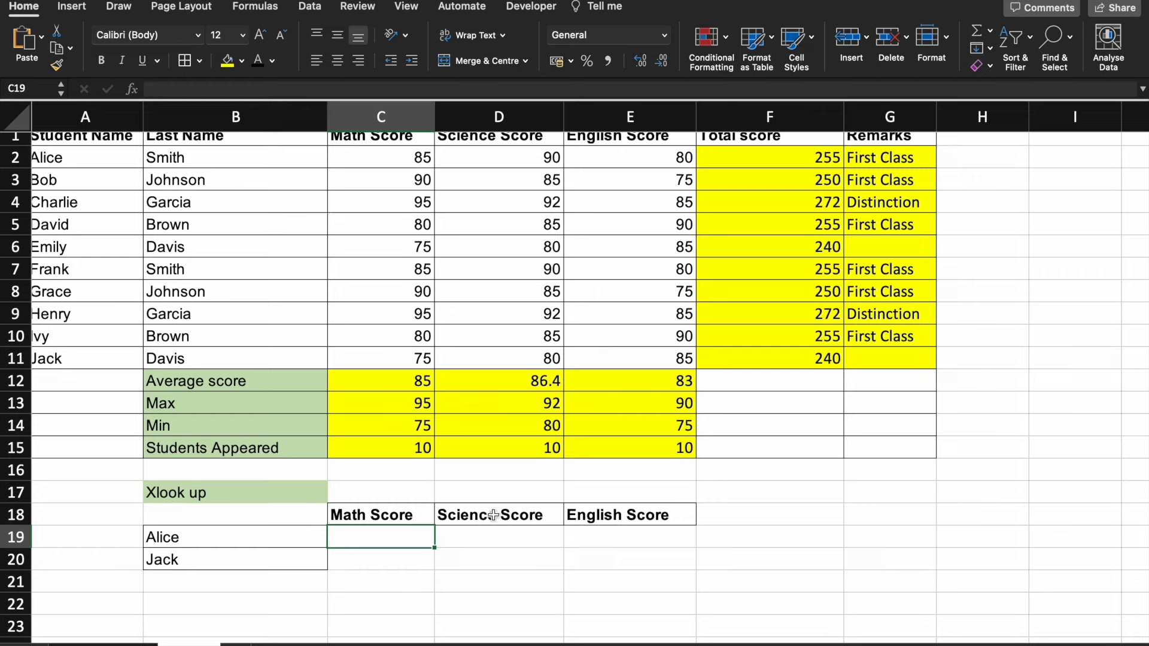
{"action": "scroll", "coordinate": [482, 559], "scroll_direction": "down", "scroll_amount": 6}
{"action": "scroll", "coordinate": [257, 428], "scroll_direction": "up", "scroll_amount": 6}
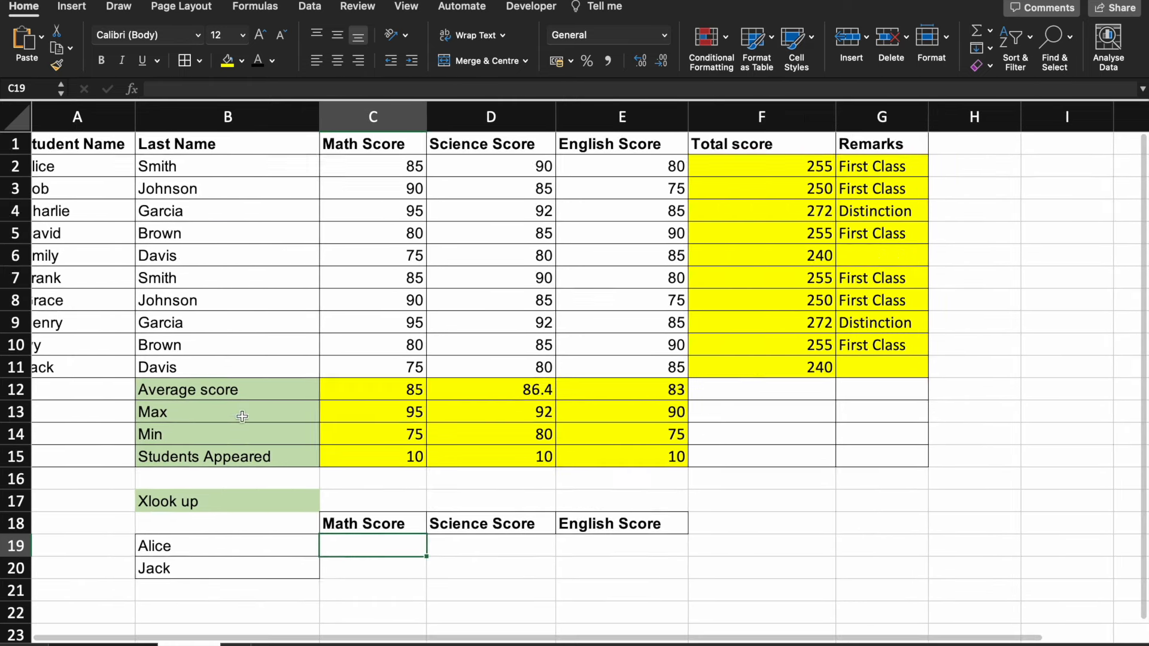
{"action": "scroll", "coordinate": [173, 189], "scroll_direction": "left", "scroll_amount": 1}
{"action": "scroll", "coordinate": [128, 139], "scroll_direction": "down", "scroll_amount": 1}
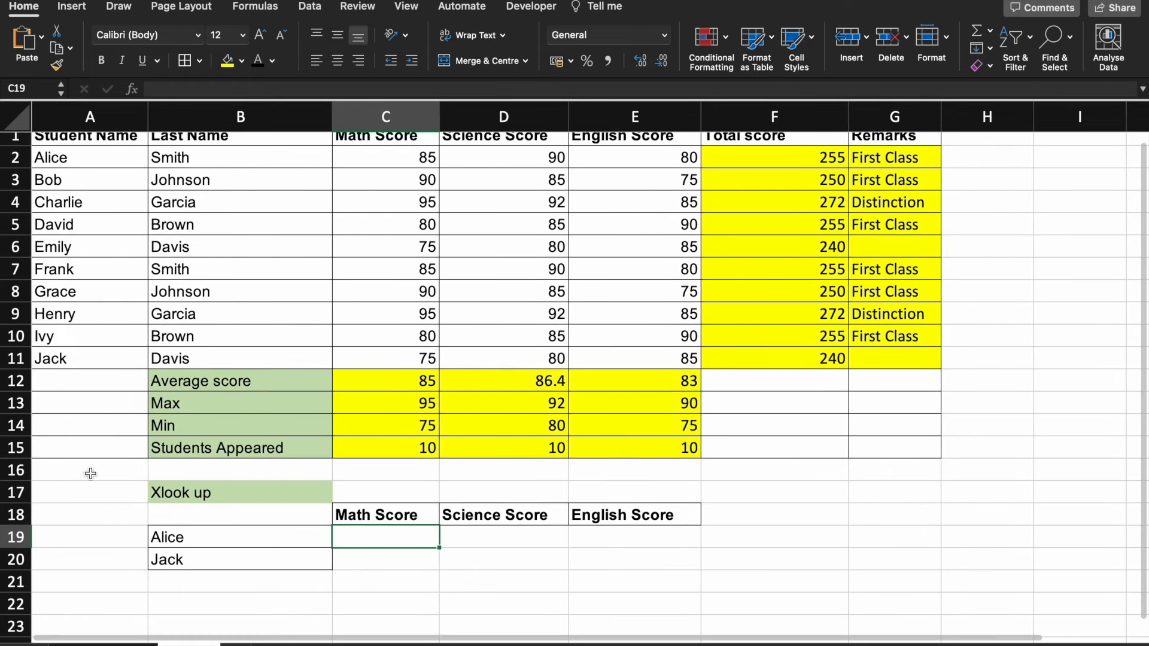
{"action": "scroll", "coordinate": [90, 476], "scroll_direction": "down", "scroll_amount": 2}
{"action": "scroll", "coordinate": [90, 477], "scroll_direction": "down", "scroll_amount": 3}
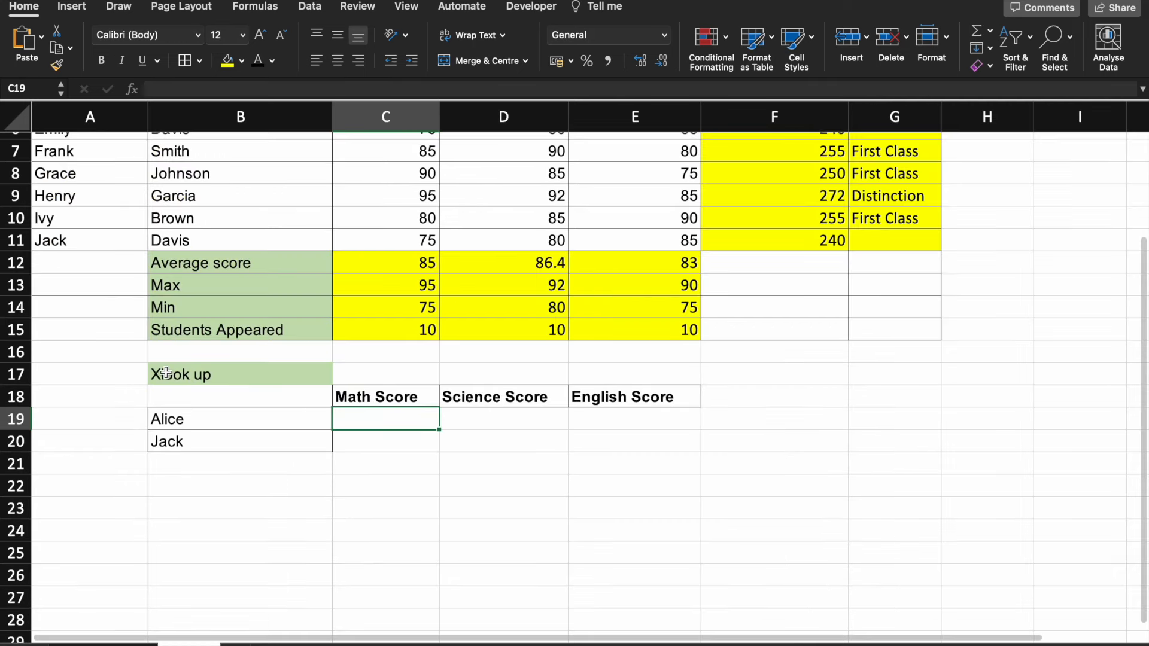
Replace the lookup table's label in B17 with "vlookup".
{"action": "left_click", "coordinate": [166, 374]}
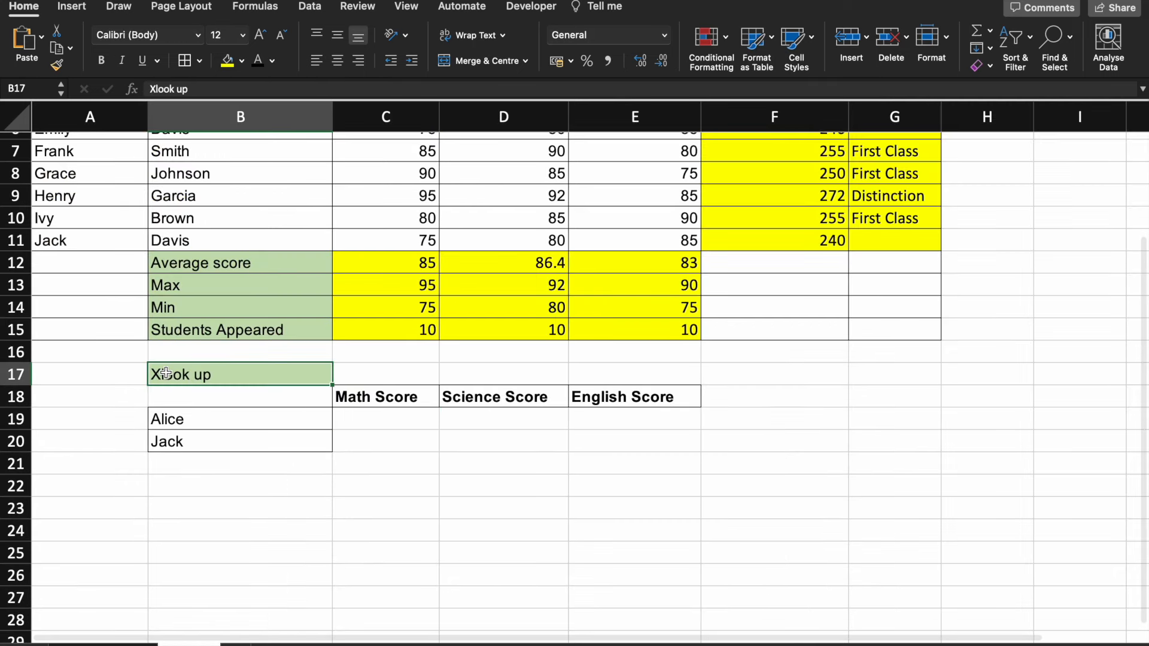
{"action": "type", "text": "vloo"}
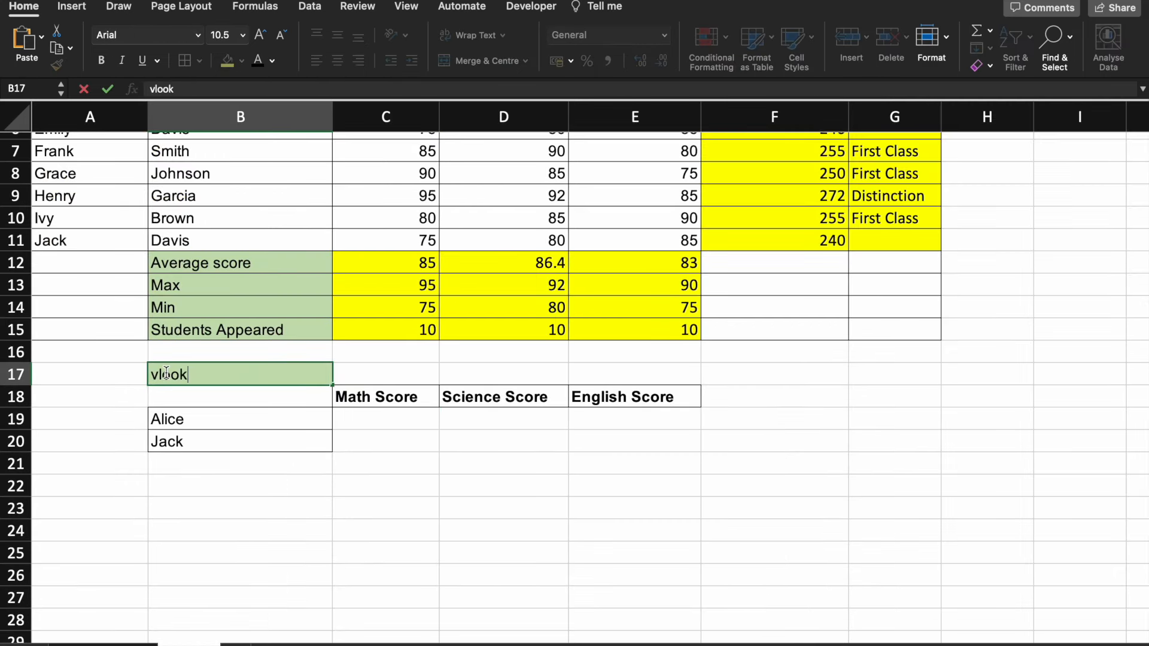
{"action": "type", "text": "k"}
{"action": "key", "text": "BackSpace"}
{"action": "key", "text": "BackSpace"}
{"action": "key", "text": "BackSpace"}
{"action": "type", "text": "ookup"}
{"action": "key", "text": "Return"}
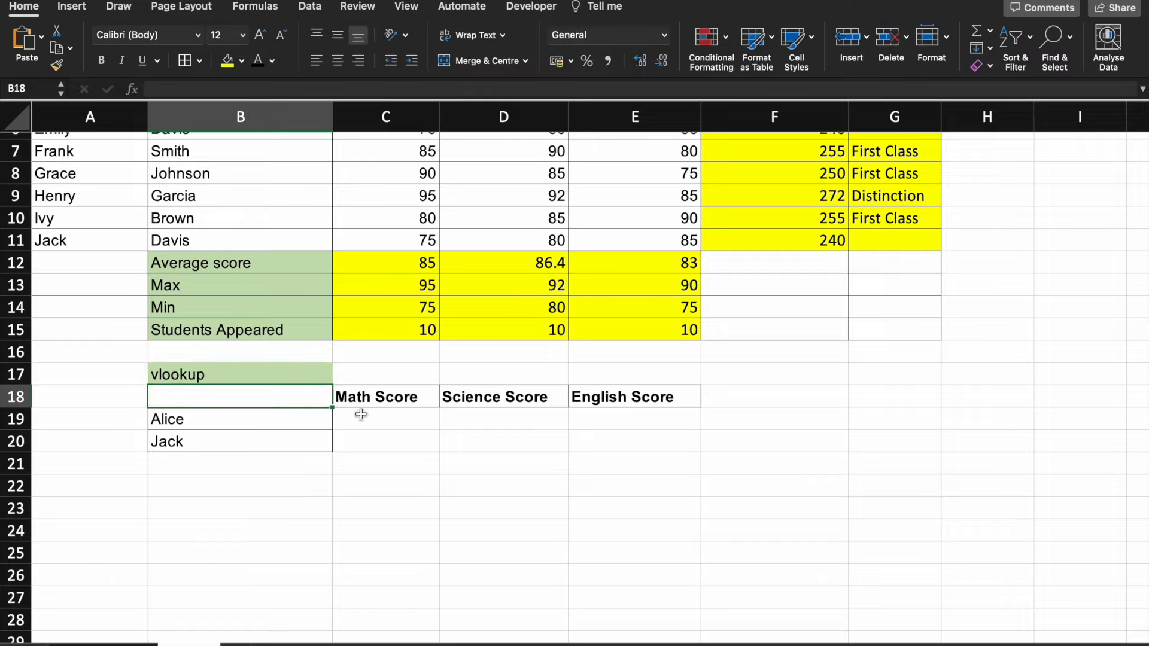
Begin a VLOOKUP formula in C19 under Math Score with B19 as the lookup value.
{"action": "left_click", "coordinate": [360, 416]}
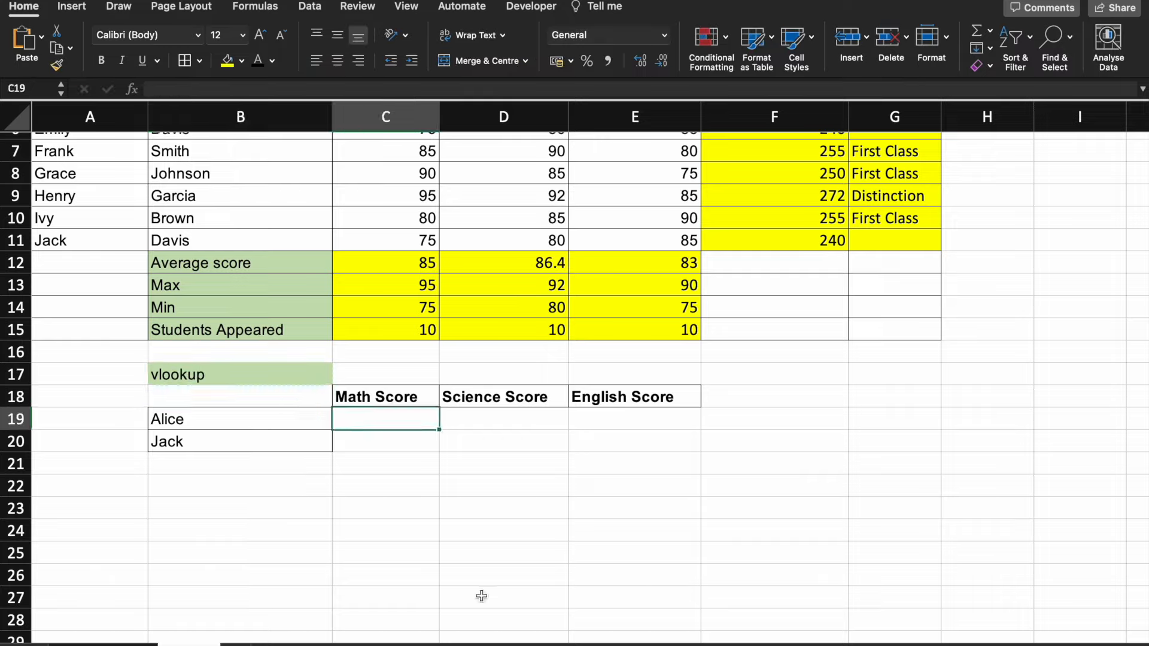
{"action": "type", "text": "="}
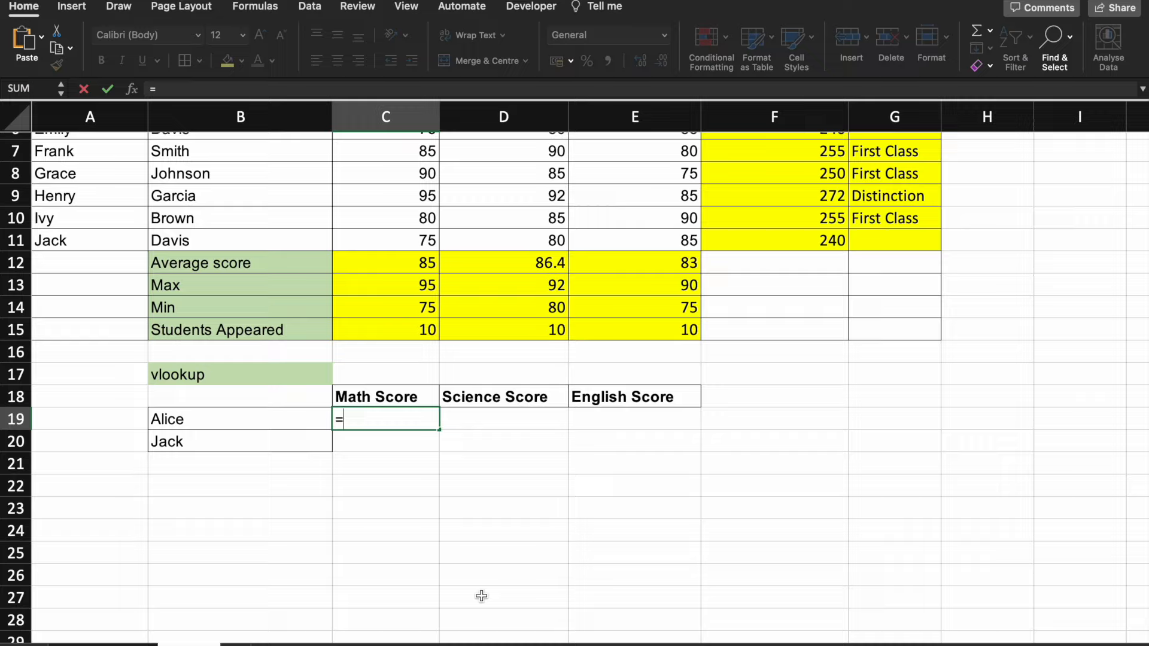
{"action": "type", "text": "vl"}
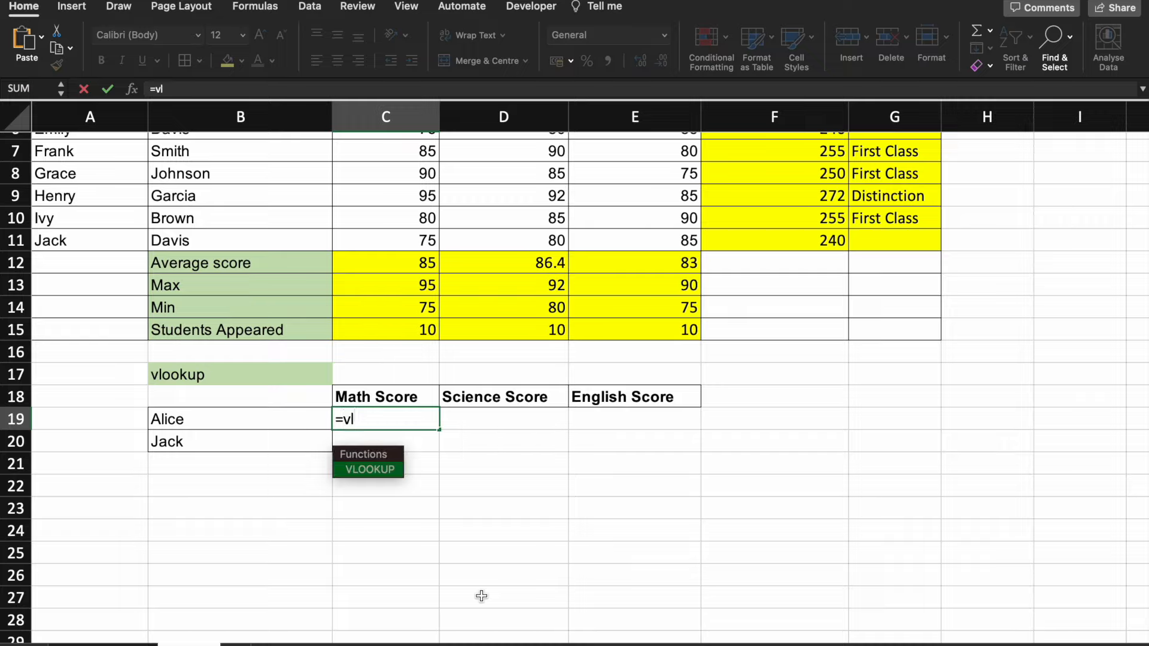
{"action": "key", "text": "Tab"}
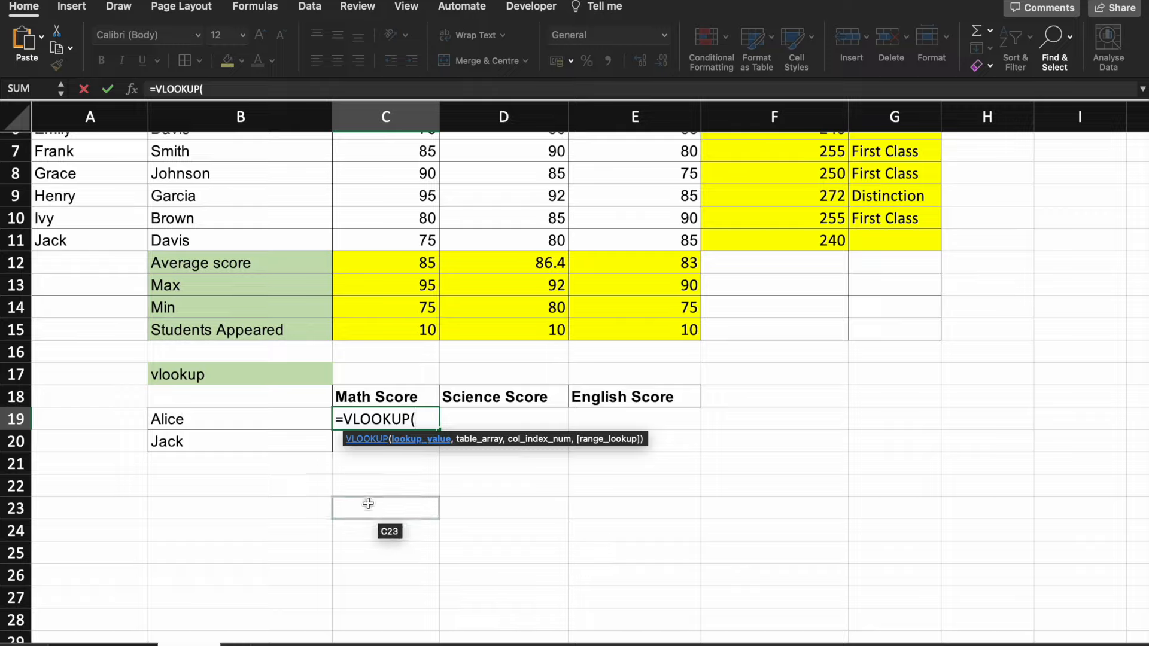
{"action": "left_click", "coordinate": [295, 419]}
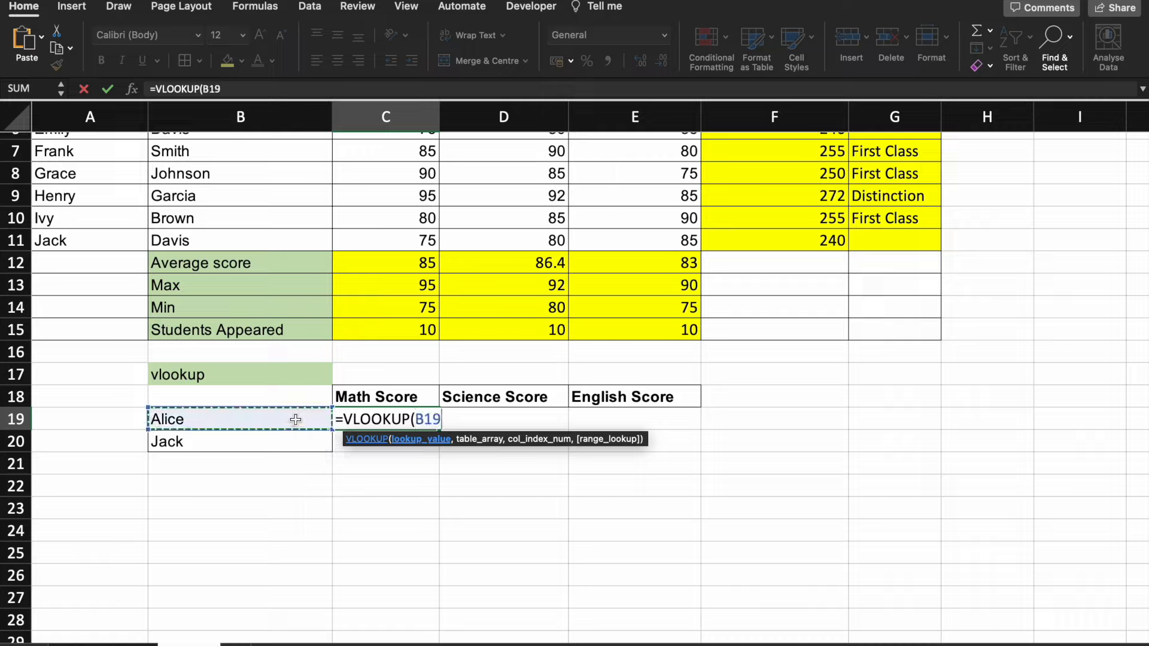
{"action": "type", "text": ","}
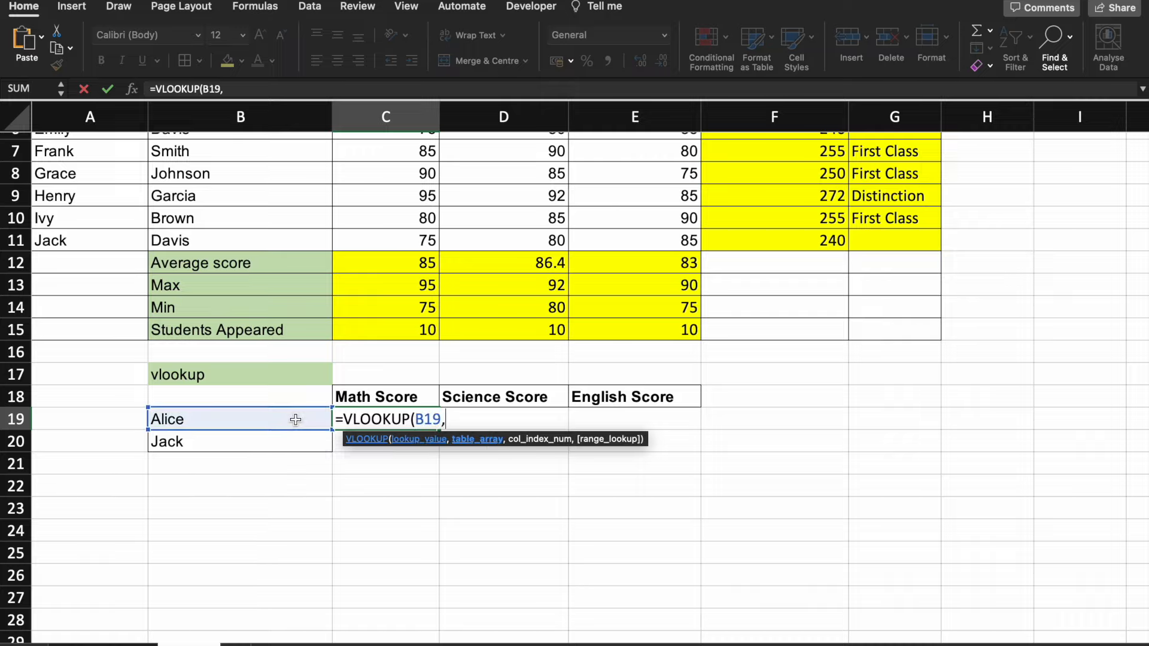
Add A1:E11 of the student score table as the VLOOKUP's table array and make the reference absolute.
{"action": "scroll", "coordinate": [296, 419], "scroll_direction": "up", "scroll_amount": 5}
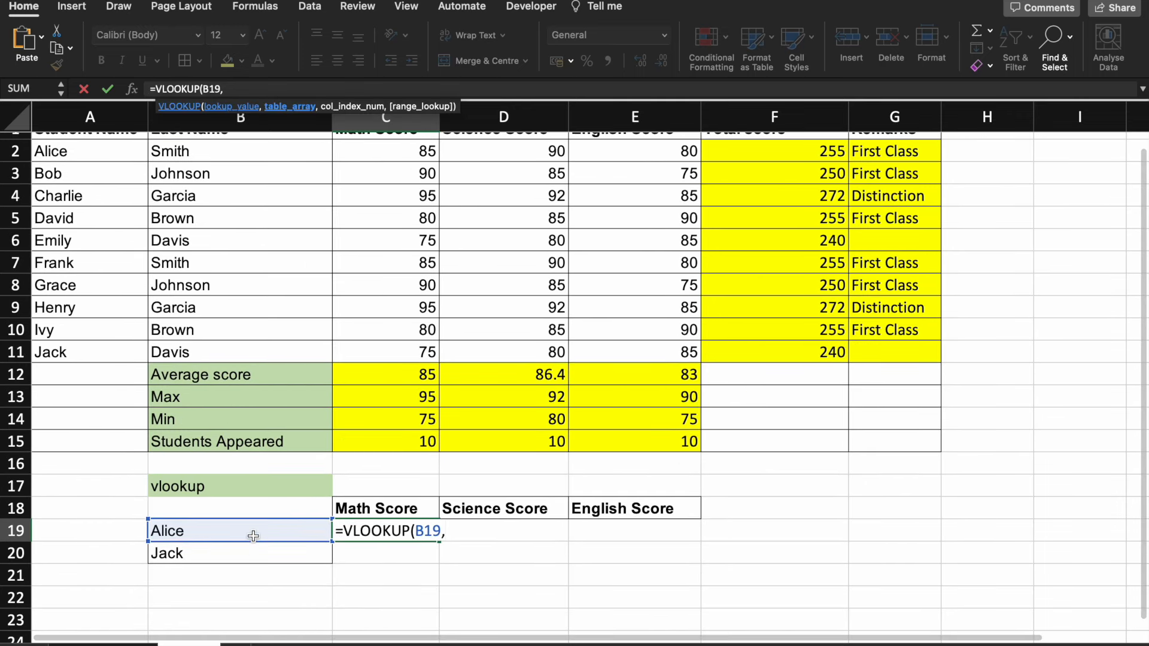
{"action": "scroll", "coordinate": [96, 117], "scroll_direction": "up", "scroll_amount": 1}
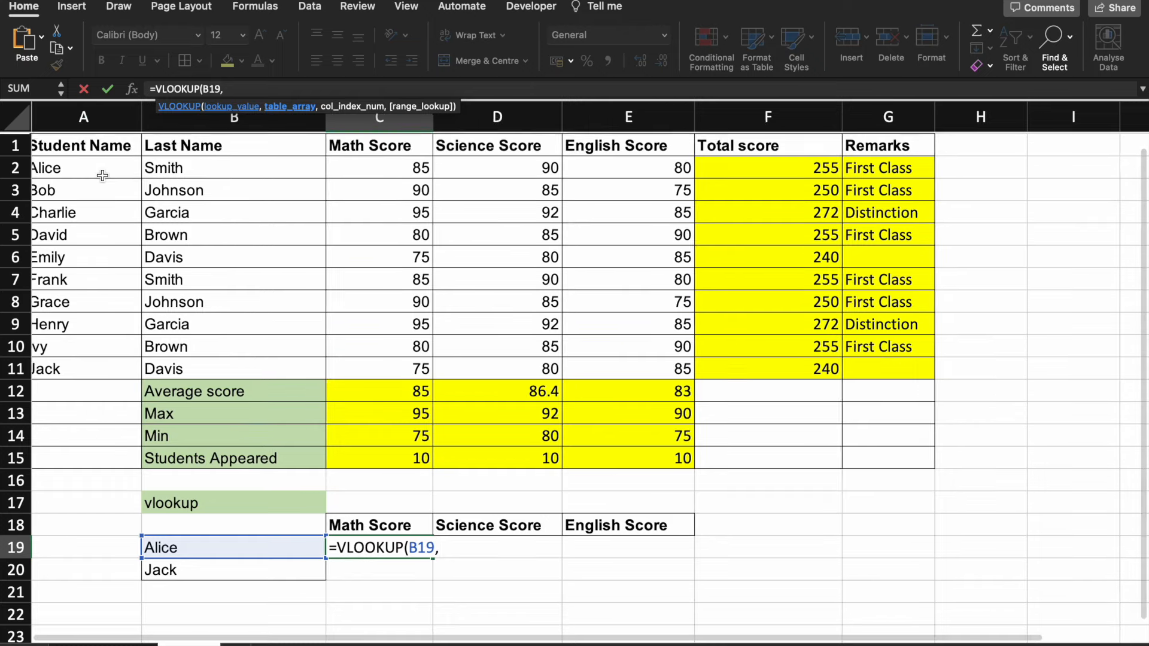
{"action": "left_click", "coordinate": [101, 142]}
{"action": "mouse_move", "coordinate": [102, 142]}
{"action": "left_mouse_down"}
{"action": "mouse_move", "coordinate": [504, 144]}
{"action": "mouse_move", "coordinate": [102, 142]}
{"action": "left_mouse_up"}
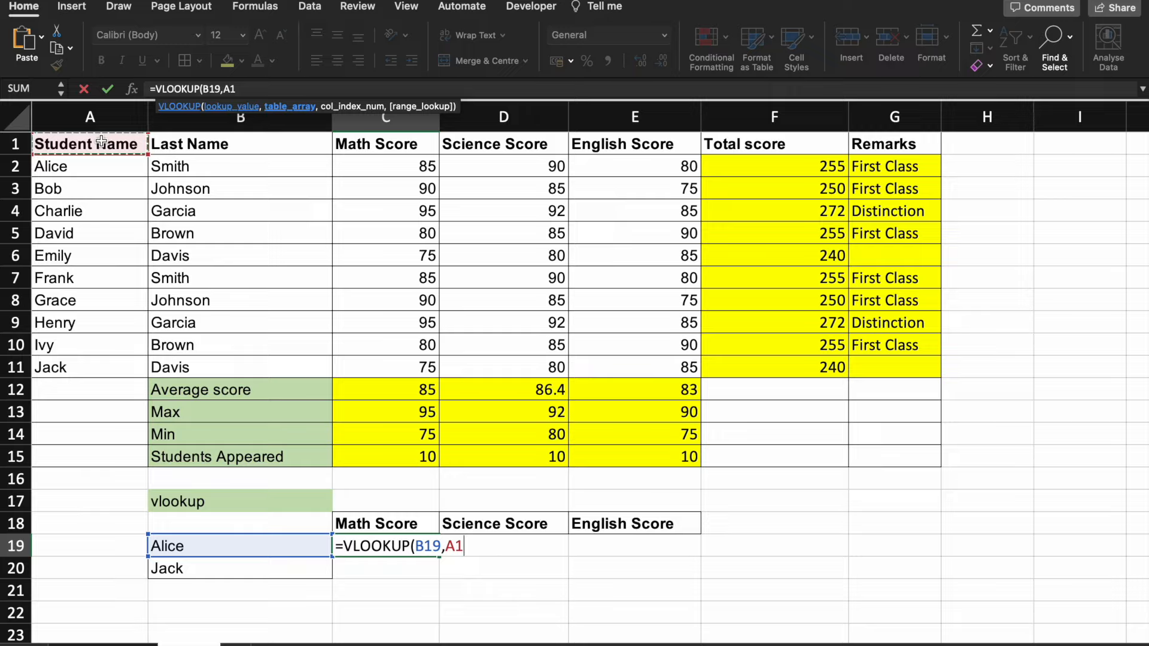
{"action": "key", "text": "shift+Right"}
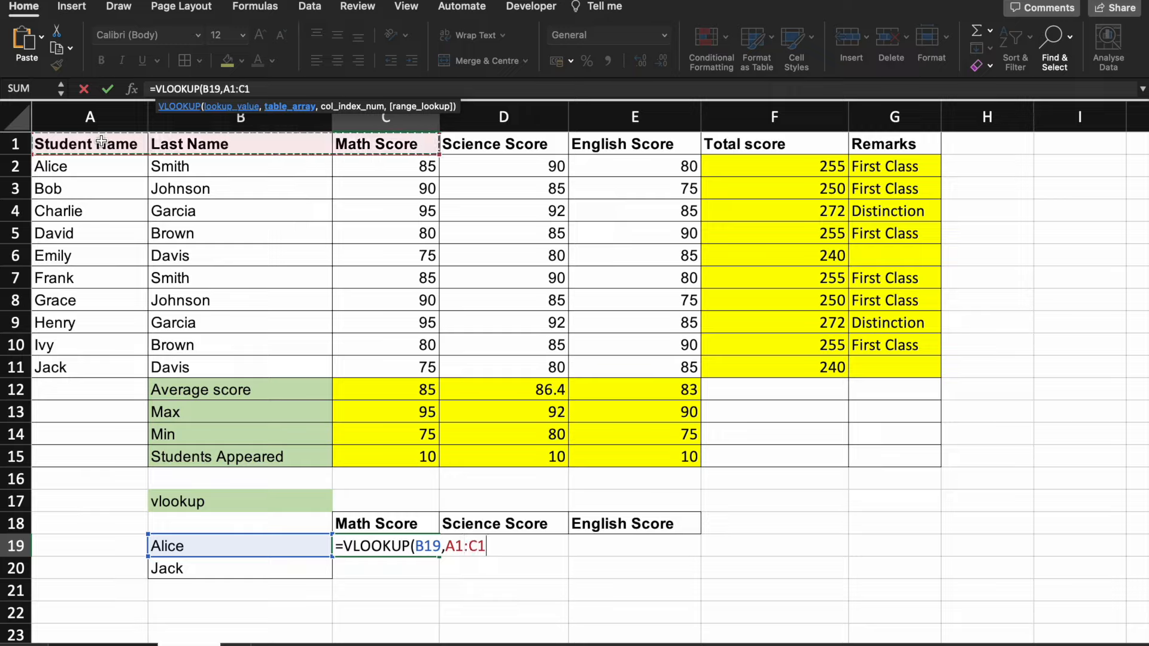
{"action": "key", "text": "shift+Right"}
{"action": "key", "text": "shift+Right"}
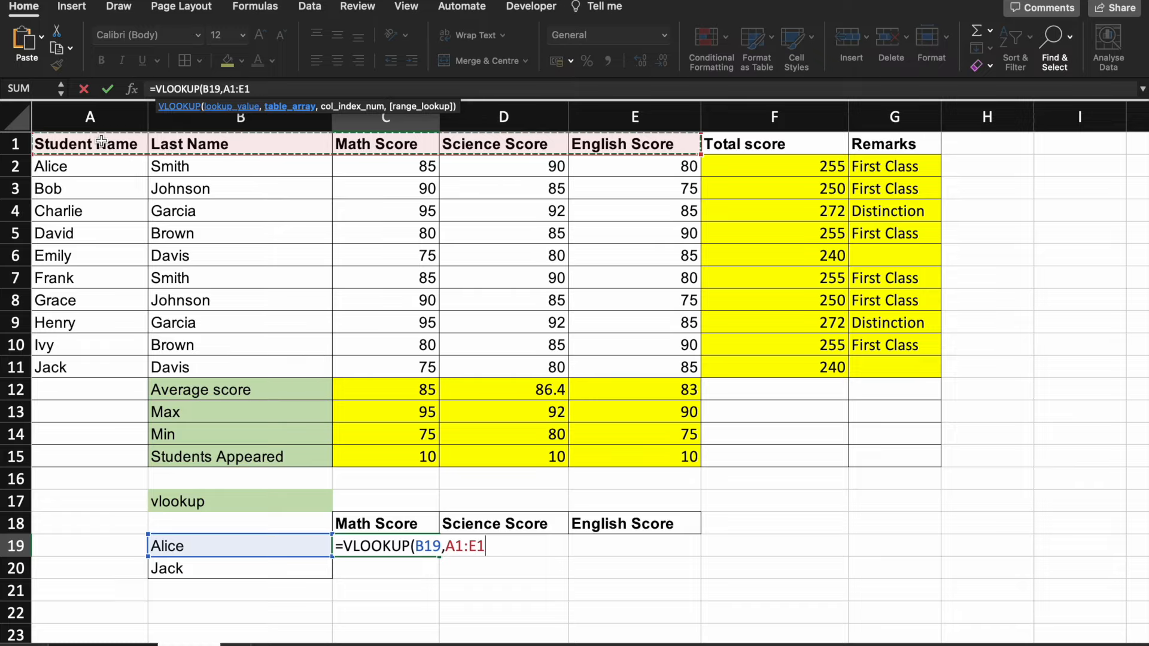
{"action": "key", "text": "shift+Down"}
{"action": "key", "text": "shift+Down"}
{"action": "key", "text": "shift+Down"}
{"action": "key", "text": "shift+Down"}
{"action": "key", "text": "shift+Down"}
{"action": "key", "text": "shift+Down"}
{"action": "key", "text": "shift+Down"}
{"action": "key", "text": "shift+Down"}
{"action": "key", "text": "shift+Down"}
{"action": "key", "text": "shift+Down"}
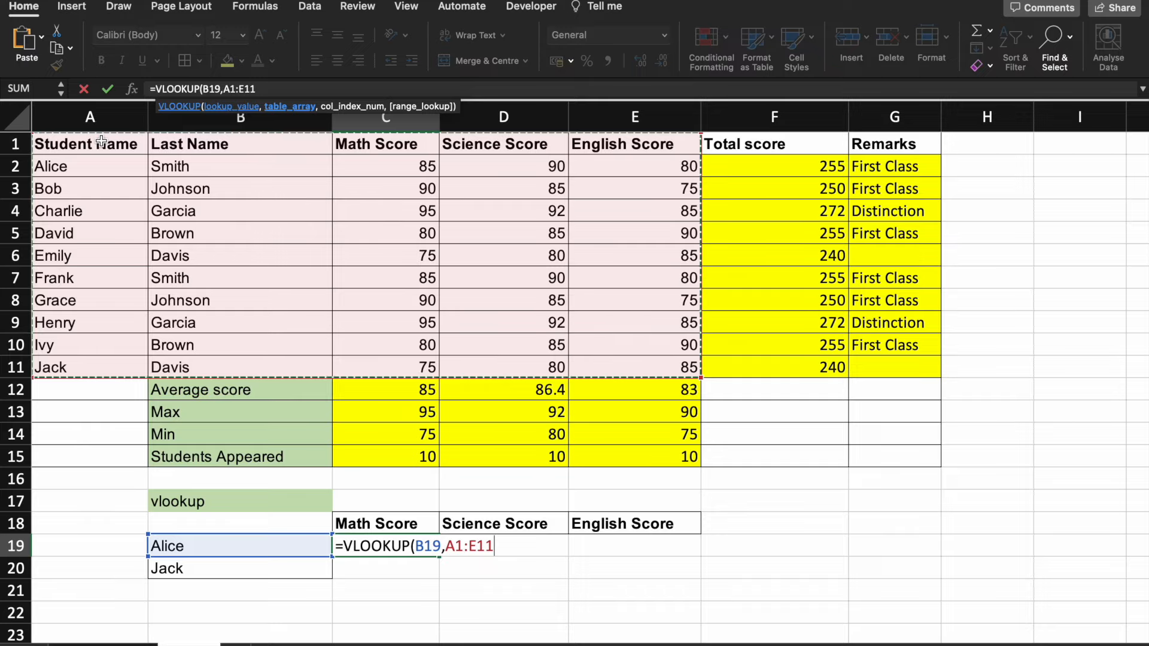
{"action": "key", "text": "F4"}
{"action": "type", "text": ","}
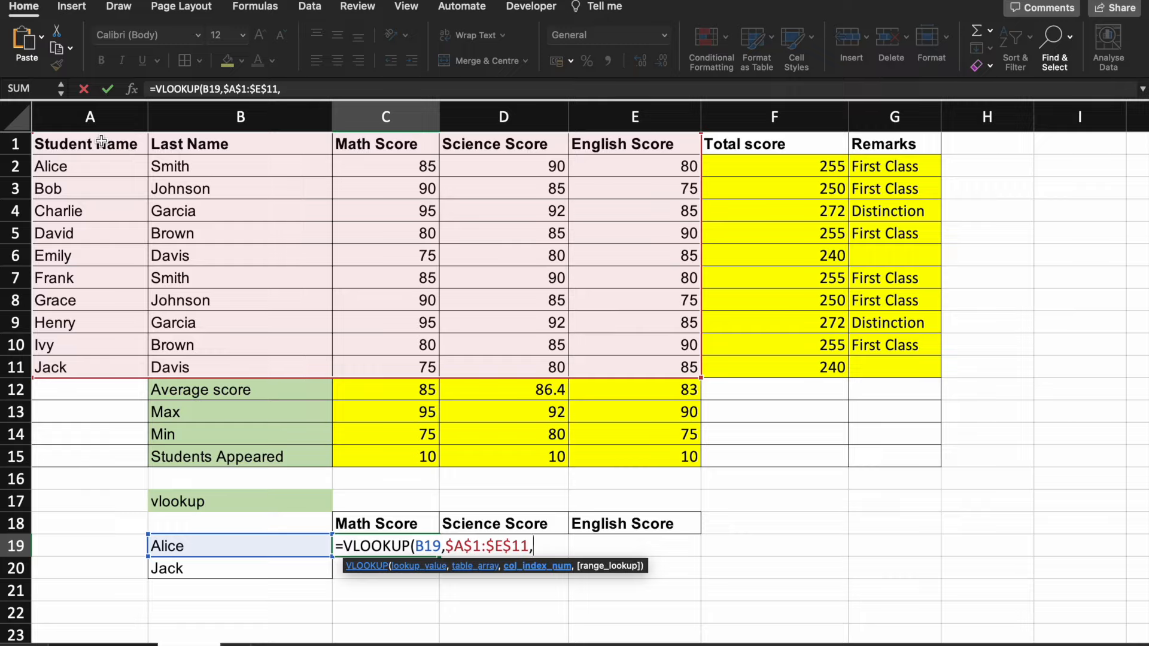
Complete the VLOOKUP in C19 with column index 3 and 0 for an exact match.
{"action": "type", "text": "3,"}
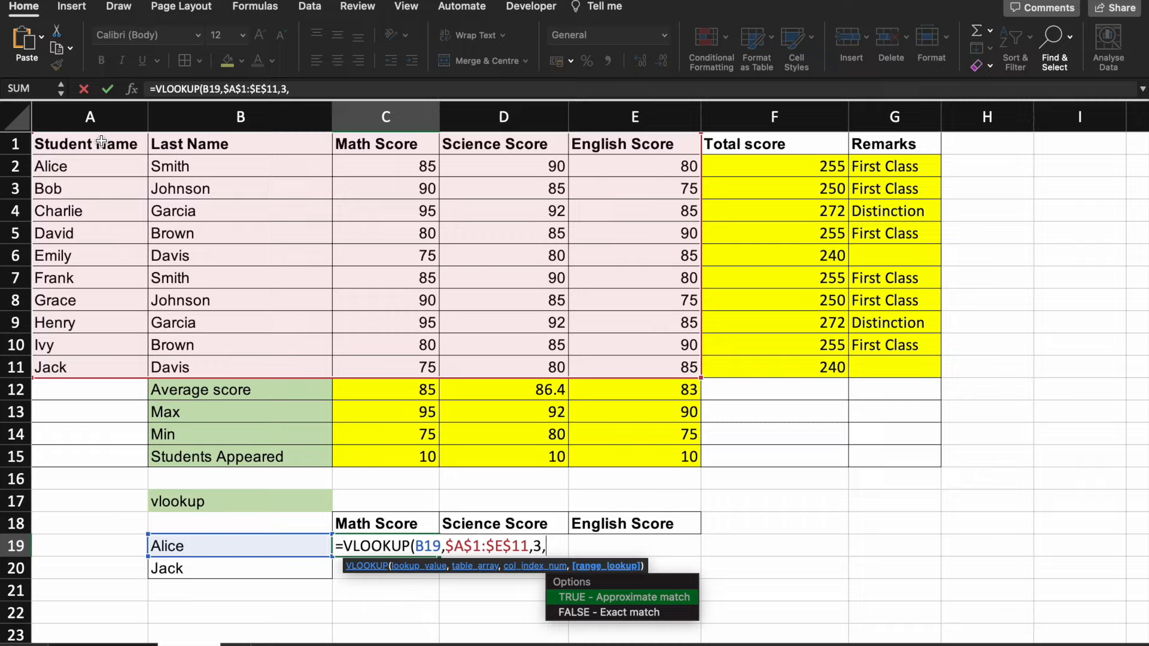
{"action": "type", "text": "0)"}
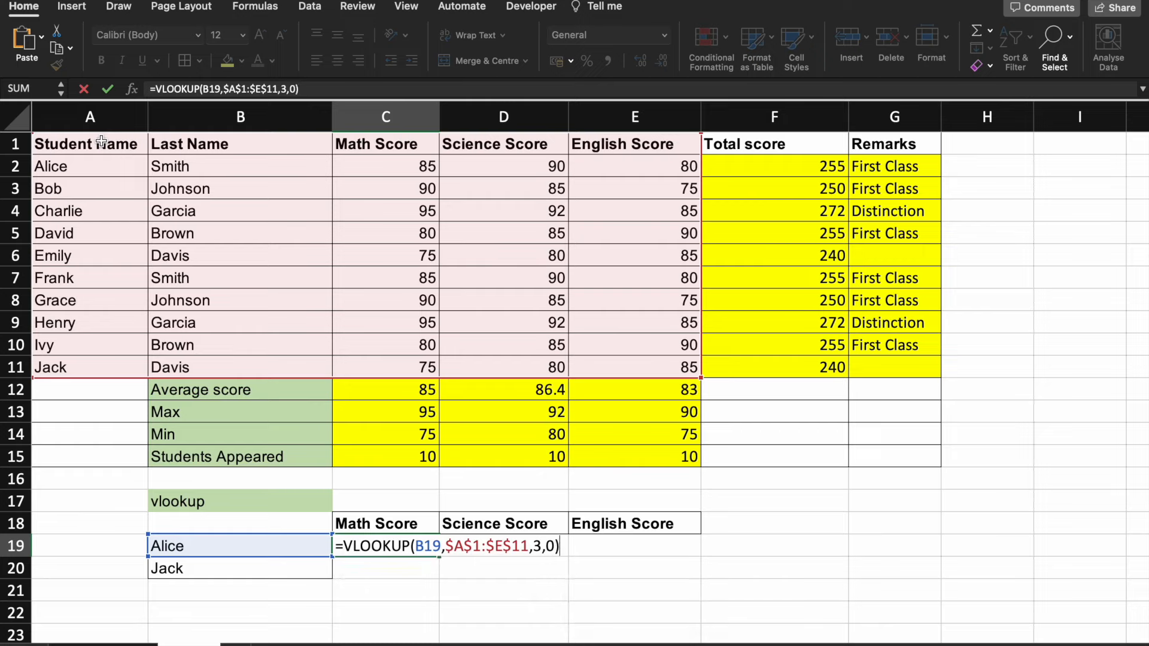
{"action": "key", "text": "Return"}
{"action": "key", "text": "Up"}
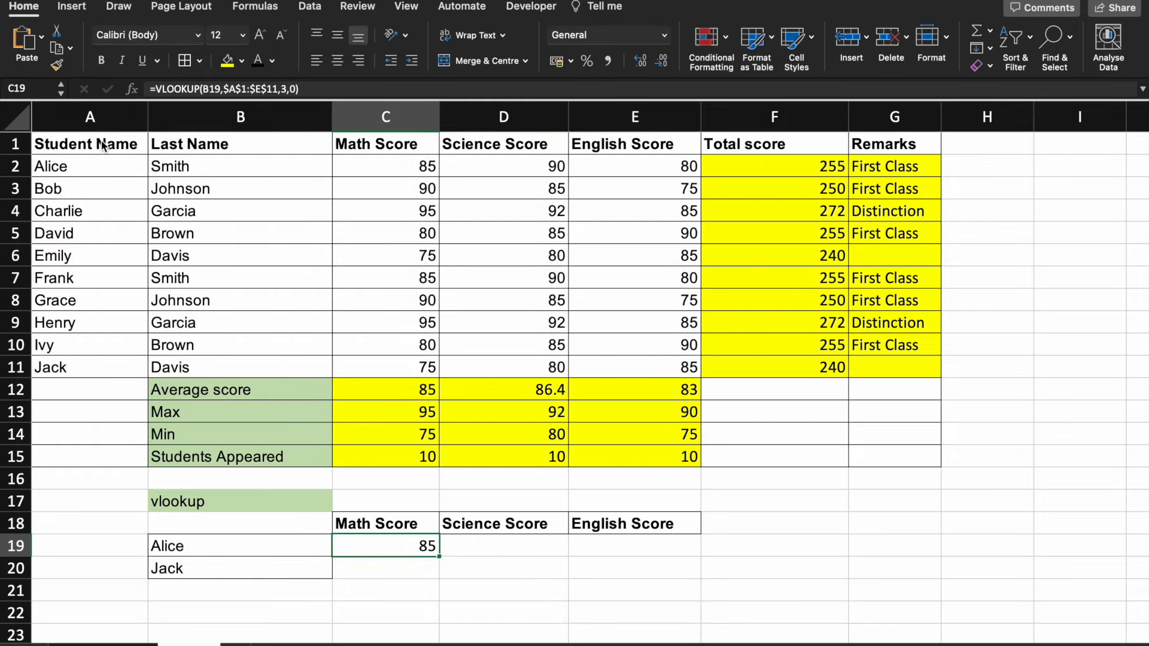
Compare Alice's Math Score in the student table with the lookup result in C19.
{"action": "left_click", "coordinate": [96, 167]}
{"action": "key", "text": "Right"}
{"action": "key", "text": "Right"}
{"action": "key", "text": "Down"}
{"action": "key", "text": "Down"}
{"action": "key", "text": "Down"}
{"action": "key", "text": "Down"}
{"action": "key", "text": "Down"}
{"action": "key", "text": "Down"}
{"action": "key", "text": "Down"}
{"action": "key", "text": "Down"}
{"action": "key", "text": "Down"}
{"action": "key", "text": "Down"}
{"action": "key", "text": "Down"}
{"action": "key", "text": "Down"}
{"action": "key", "text": "Down"}
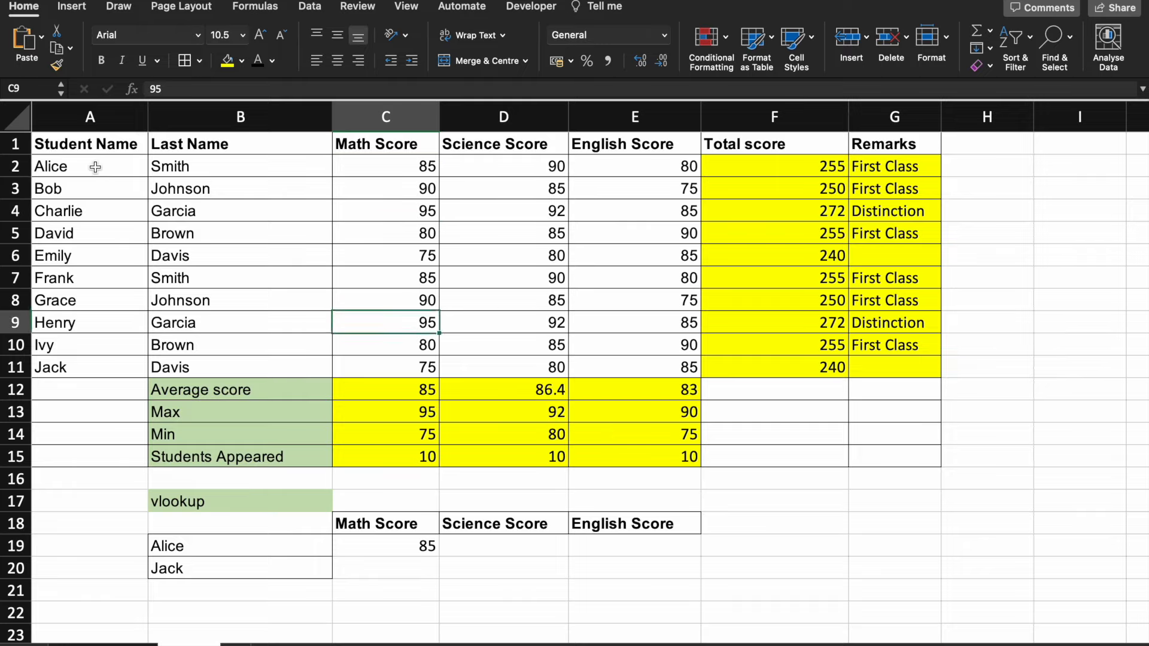
{"action": "key", "text": "Down"}
{"action": "key", "text": "Down"}
{"action": "key", "text": "Down"}
{"action": "key", "text": "Down"}
Try to fill D19 and E19 by copying the VLOOKUP from C19, and undo both pastes.
{"action": "key", "text": "cmd+c"}
{"action": "key", "text": "Right"}
{"action": "key", "text": "cmd+v"}
{"action": "key", "text": "Right"}
{"action": "key", "text": "cmd+v"}
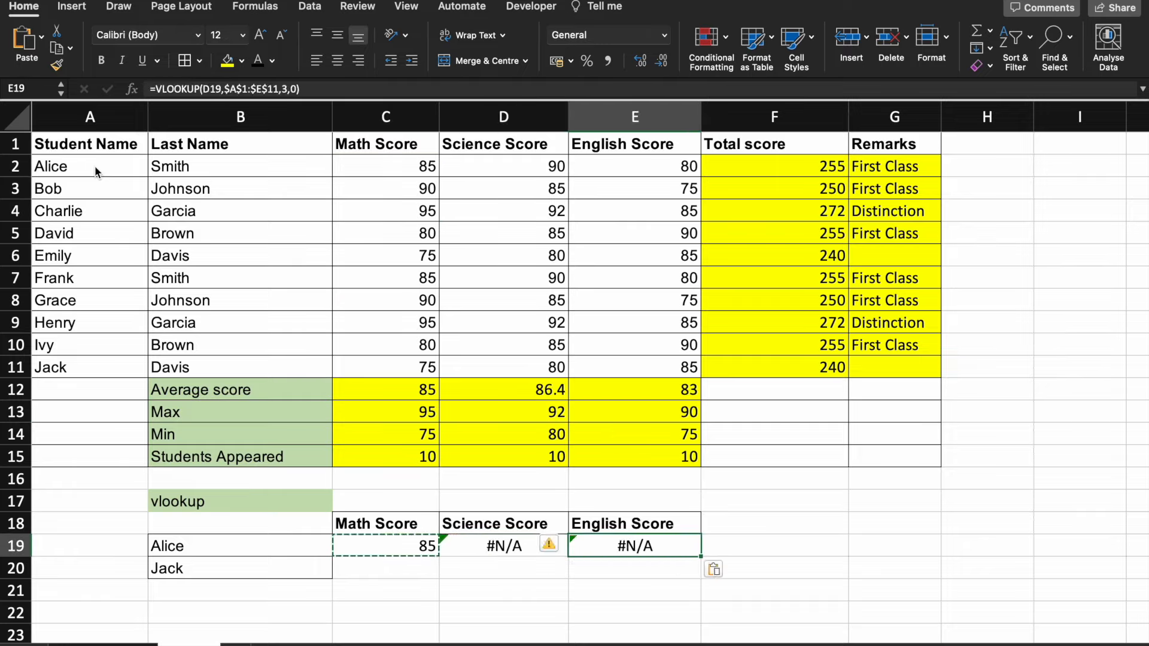
{"action": "key", "text": "Left"}
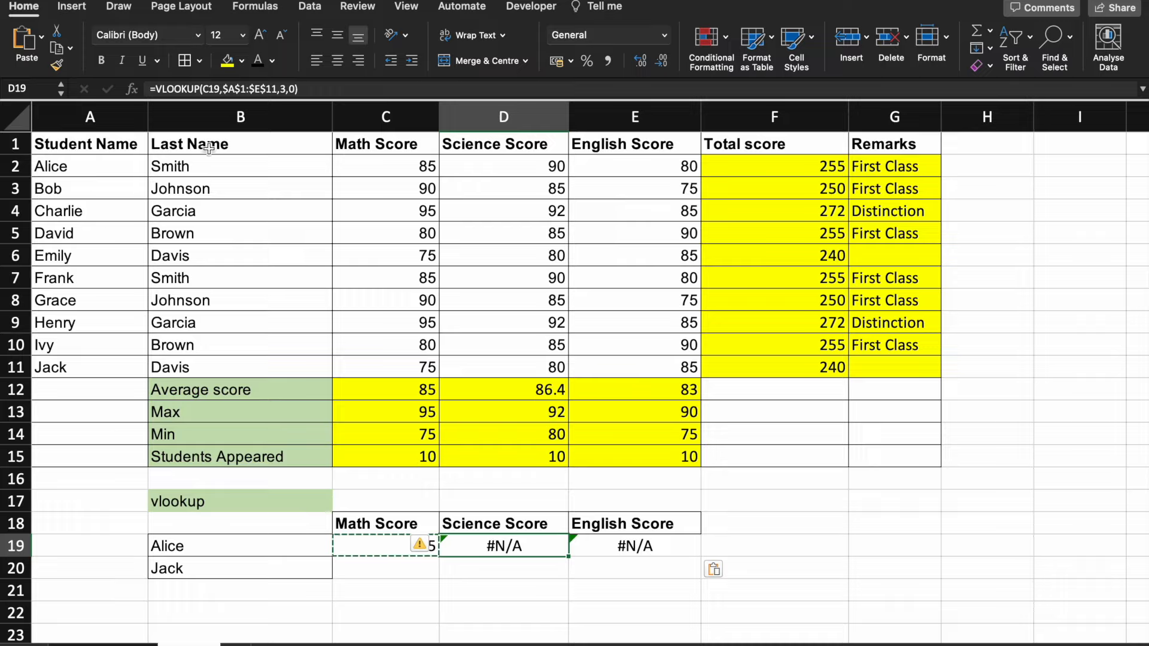
{"action": "key", "text": "Escape"}
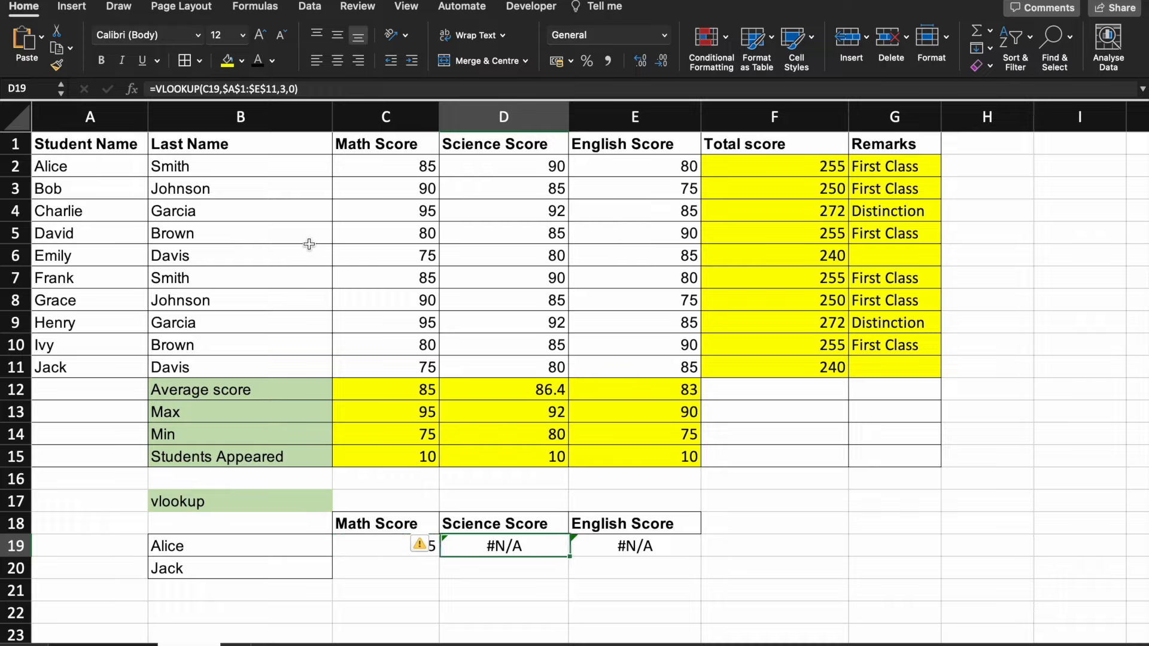
{"action": "key", "text": "super+z"}
{"action": "key", "text": "super+z"}
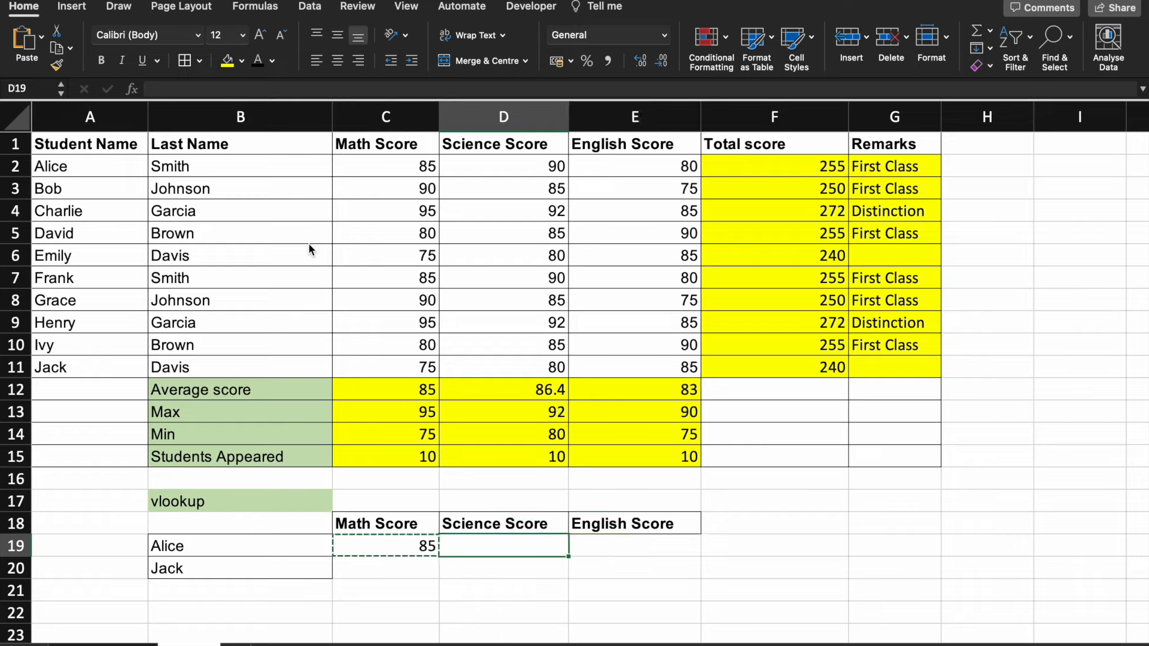
Enter =VLOOKUP(B19,A1:E11,4,0) in D19 to look up Alice's Science Score.
{"action": "type", "text": "=VLOOKUP("}
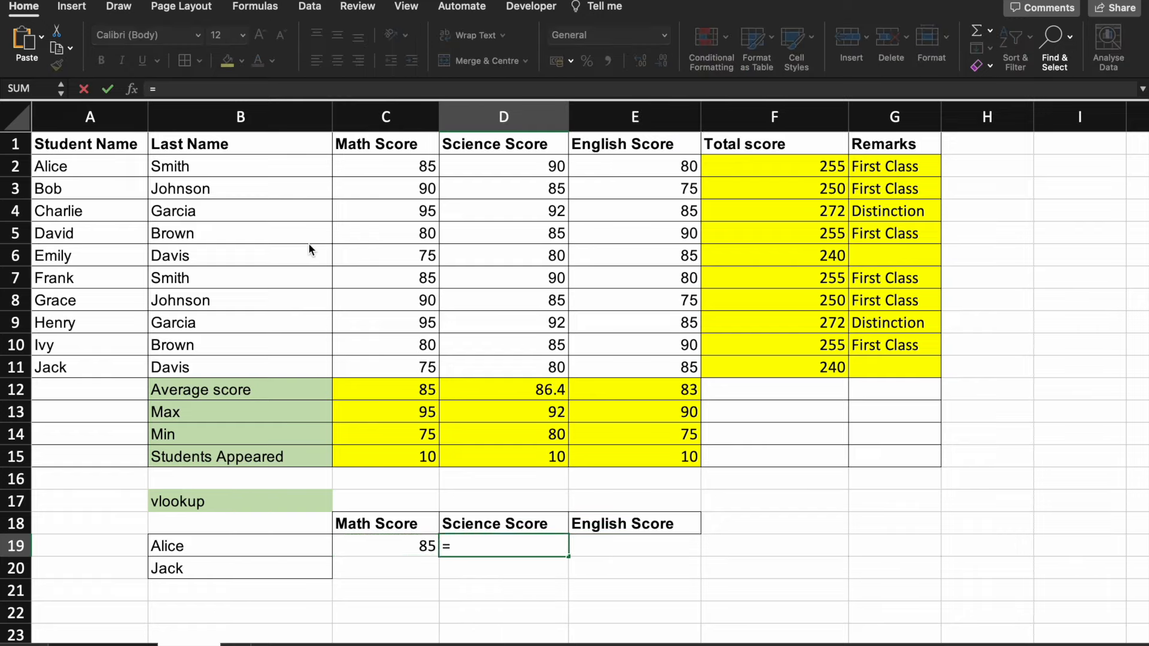
{"action": "key", "text": "Left"}
{"action": "key", "text": "Left"}
{"action": "type", "text": ","}
{"action": "left_click_drag", "start_coordinate": [120, 144], "coordinate": [635, 374]}
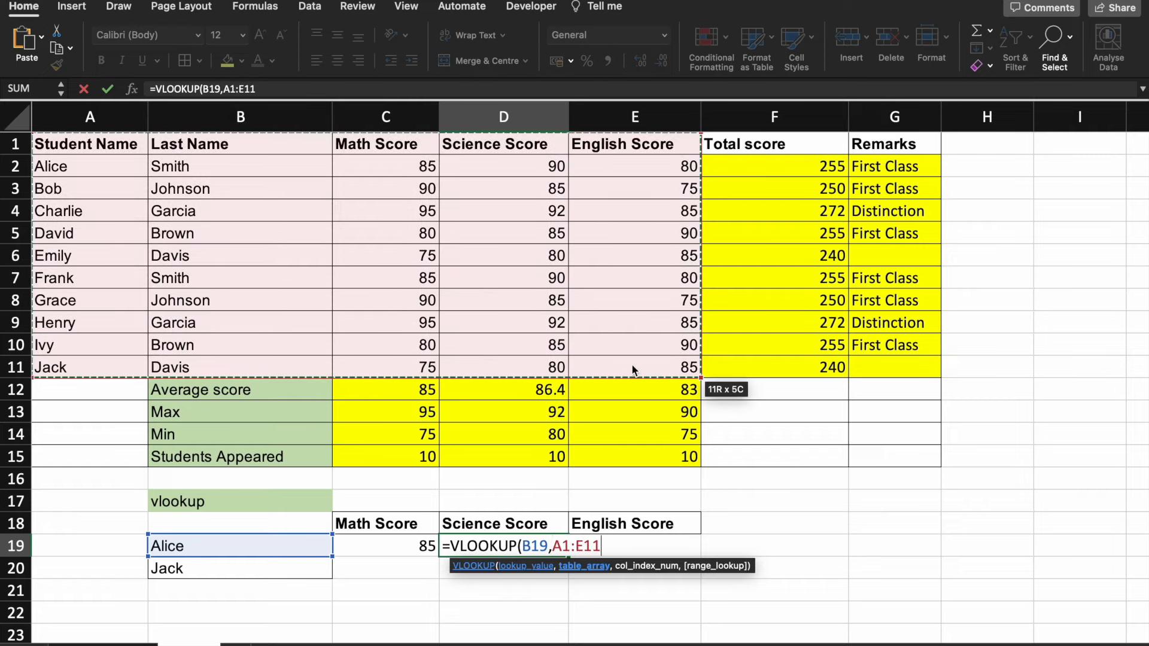
{"action": "type", "text": ","}
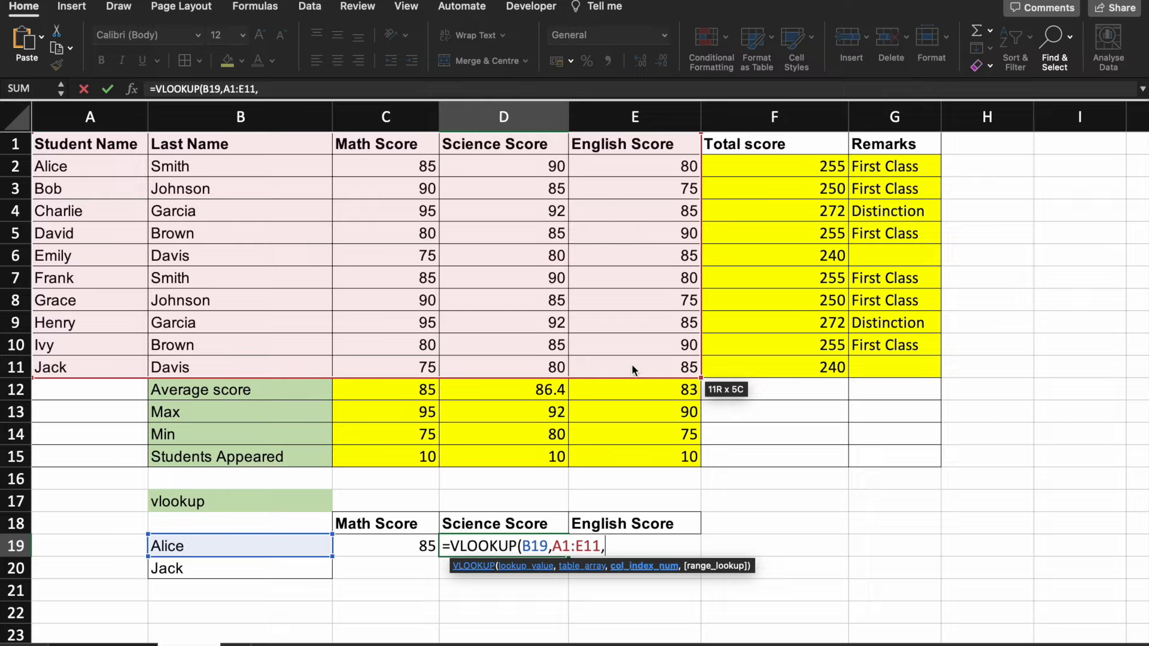
{"action": "type", "text": "4,0)"}
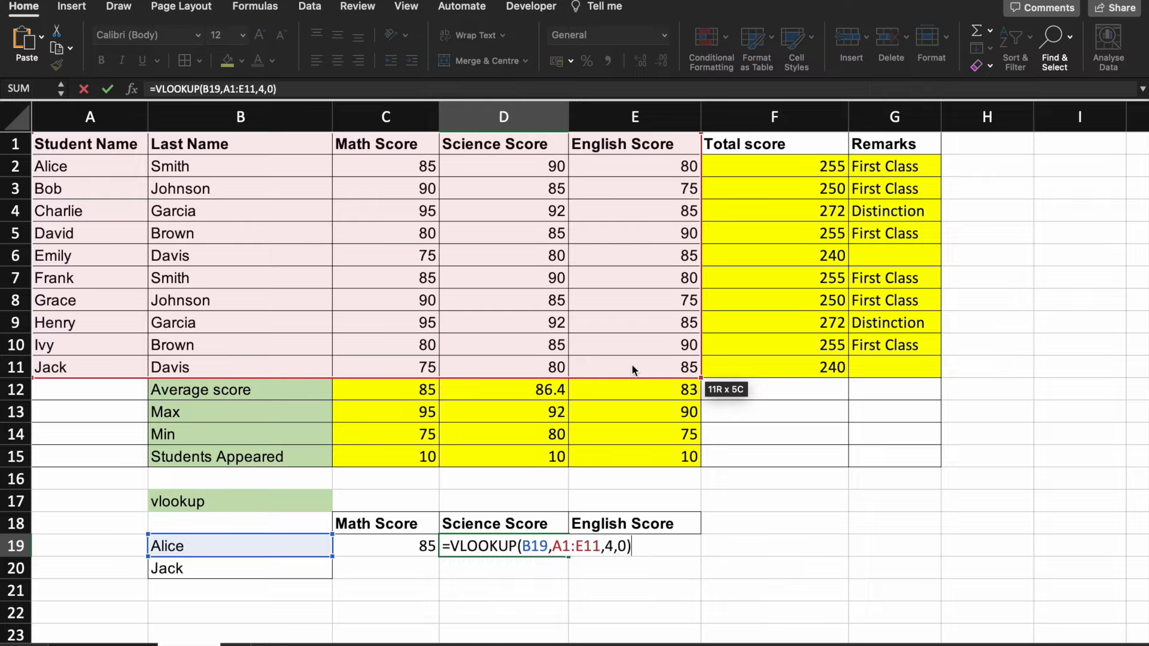
{"action": "key", "text": "Return"}
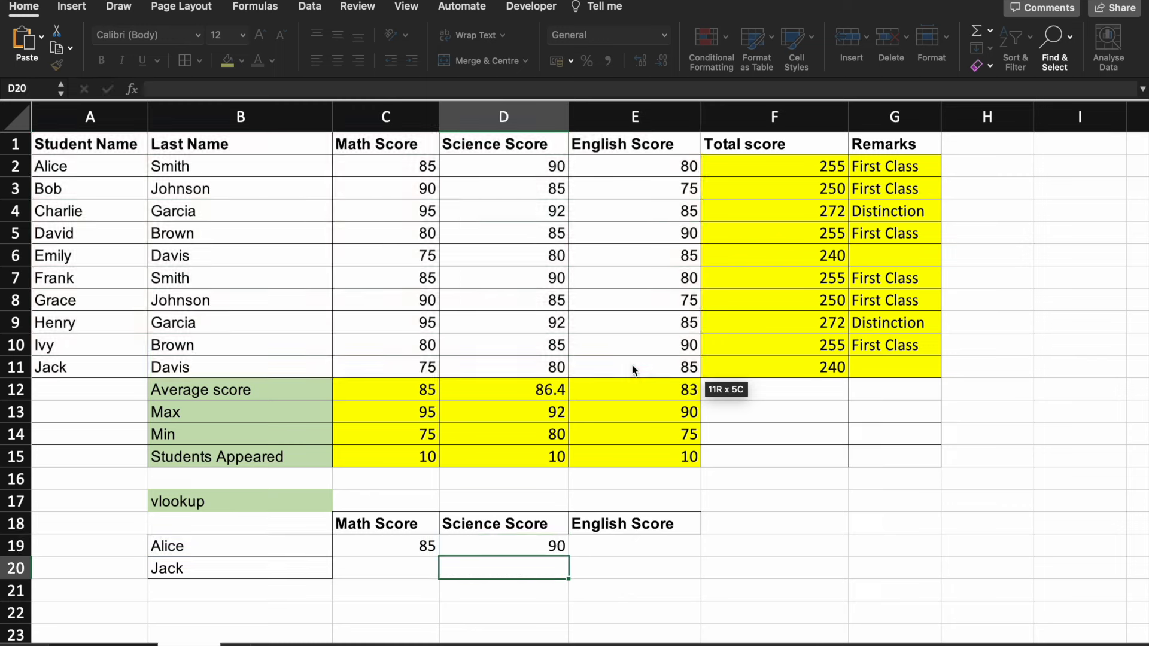
{"action": "key", "text": "Up"}
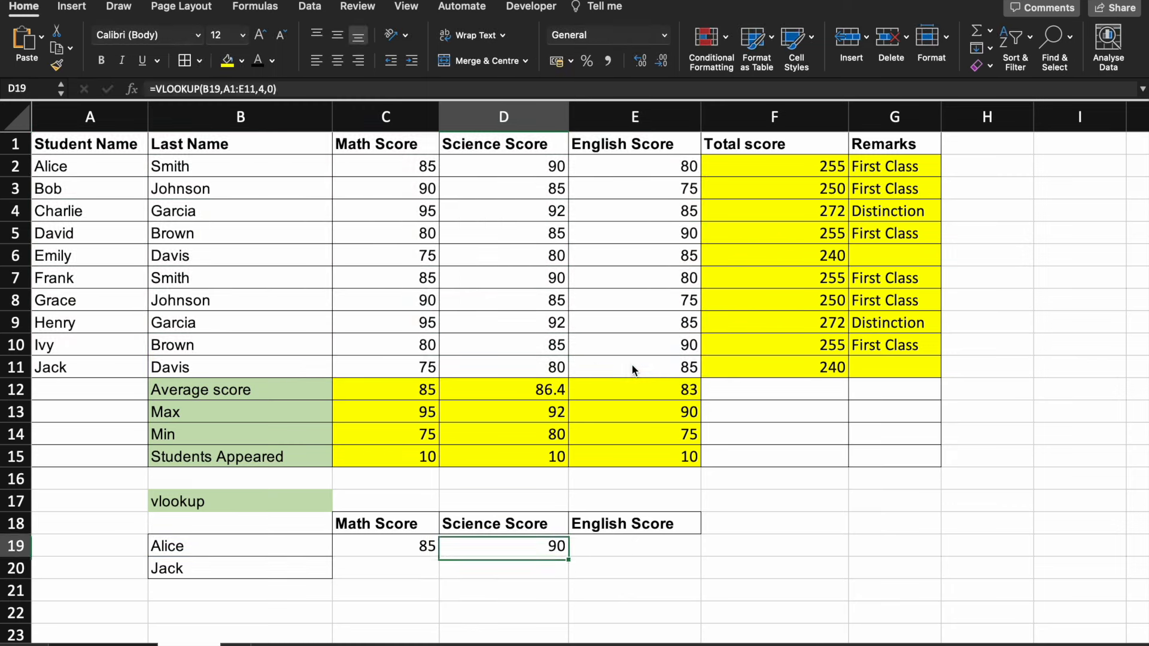
Enter =XLOOKUP(B19,A1:E11,5,0) in E19 under English Score.
{"action": "key", "text": "Right"}
{"action": "type", "text": "=xl"}
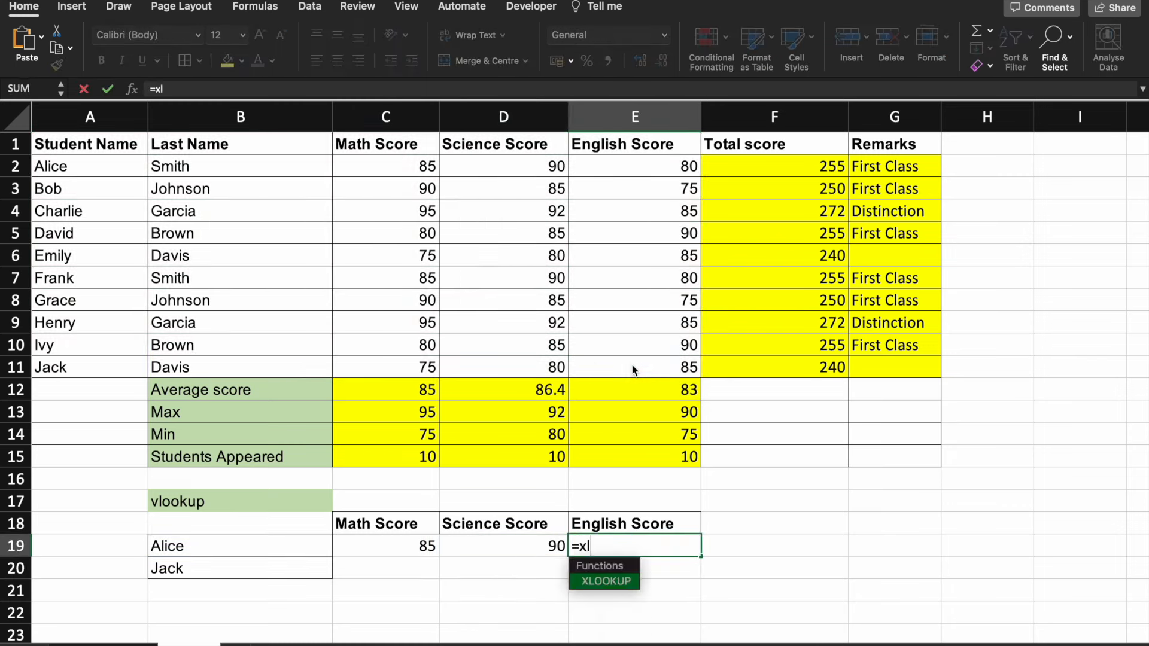
{"action": "key", "text": "Tab"}
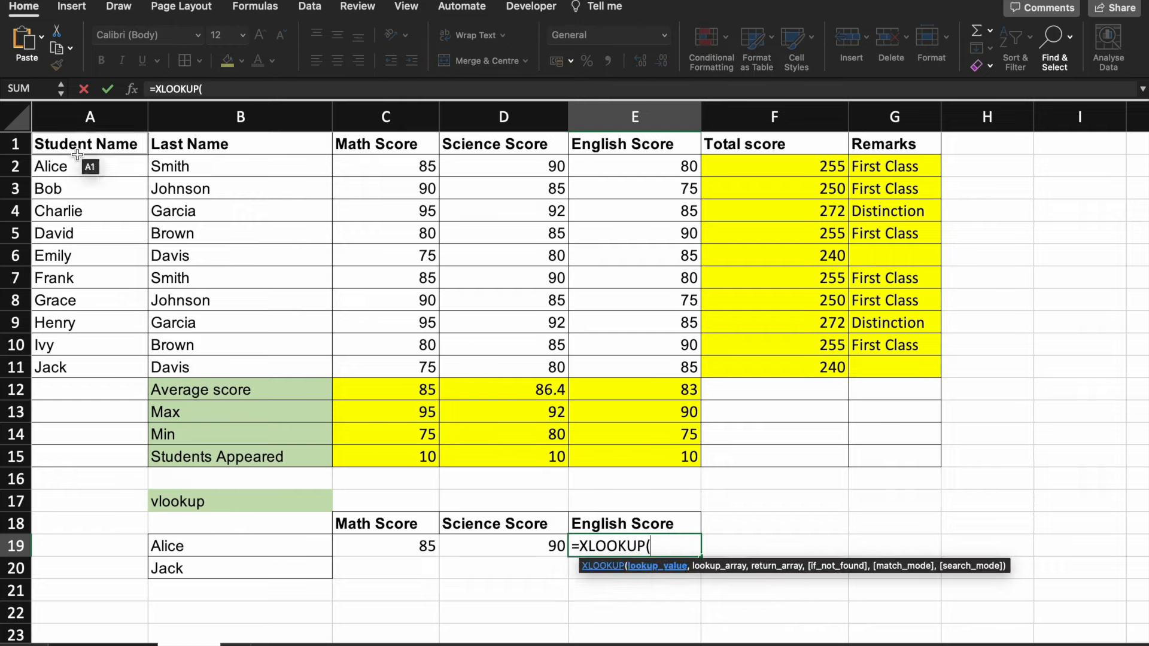
{"action": "left_click", "coordinate": [232, 544]}
{"action": "type", "text": ","}
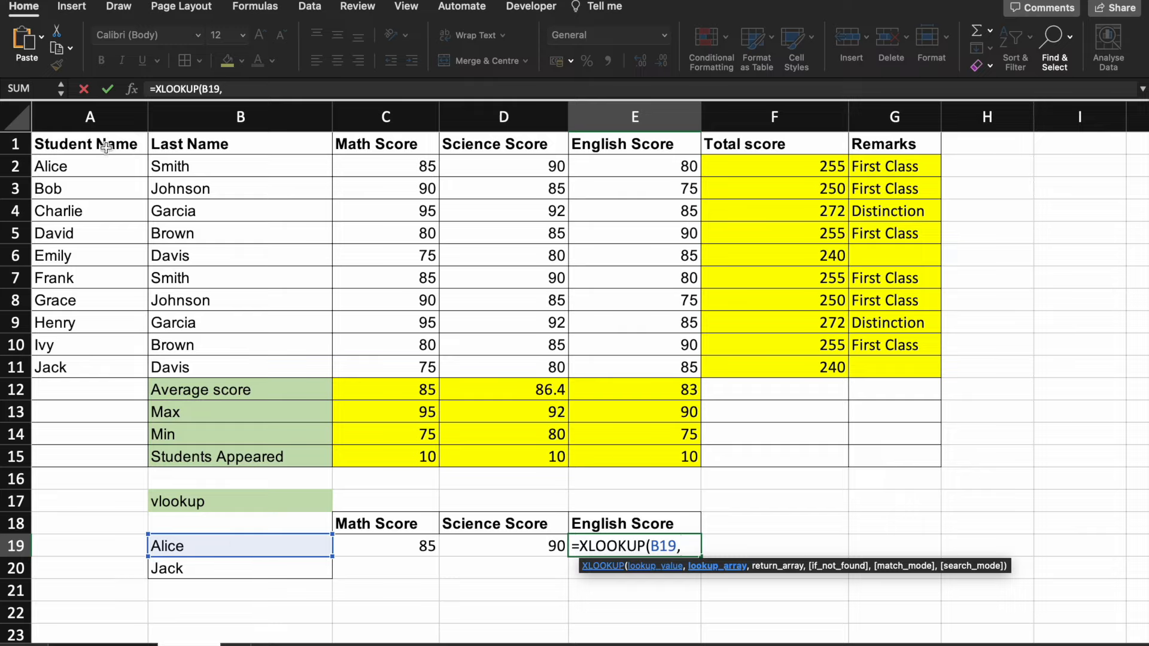
{"action": "left_click_drag", "start_coordinate": [106, 147], "coordinate": [645, 375]}
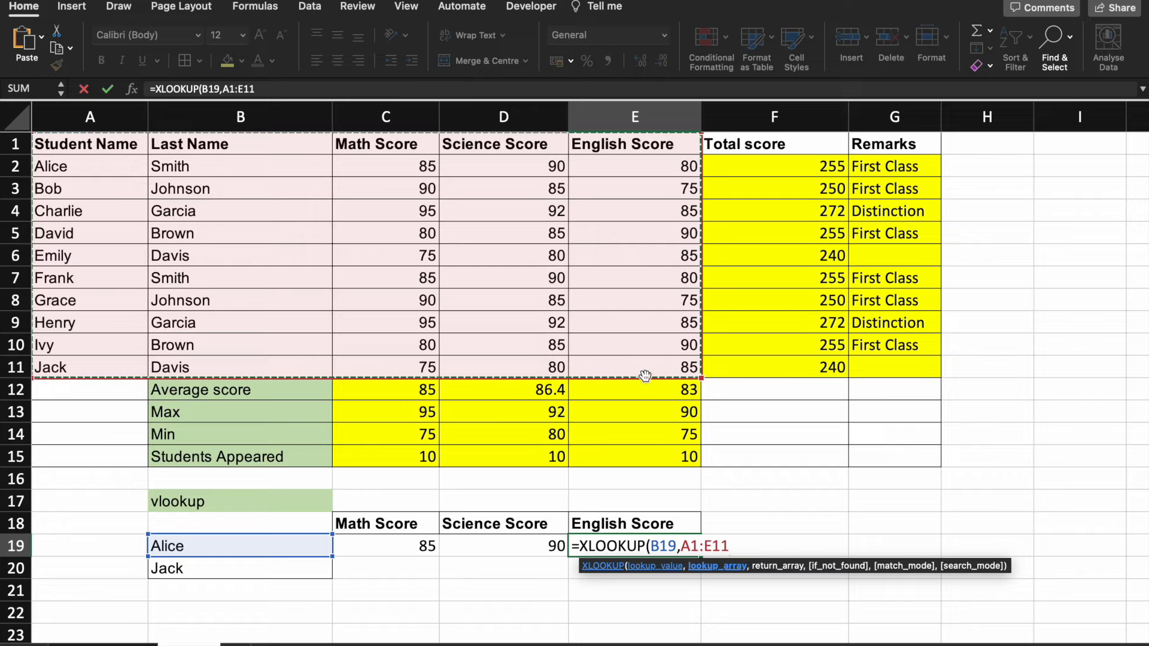
{"action": "type", "text": ",5,0"}
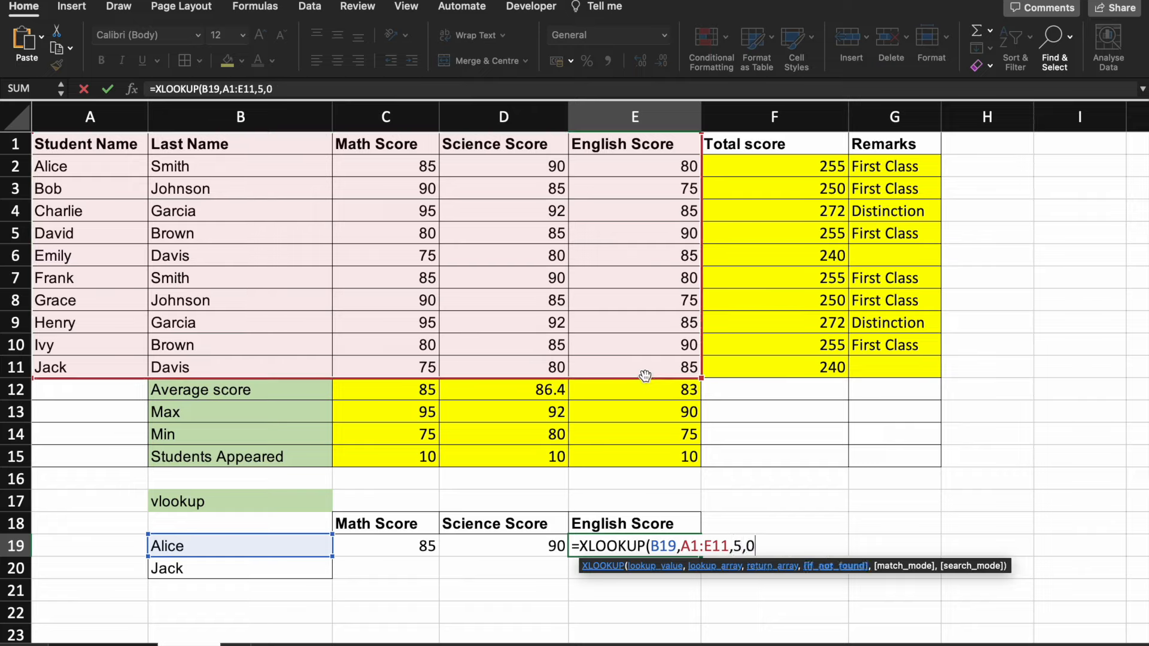
{"action": "type", "text": ")"}
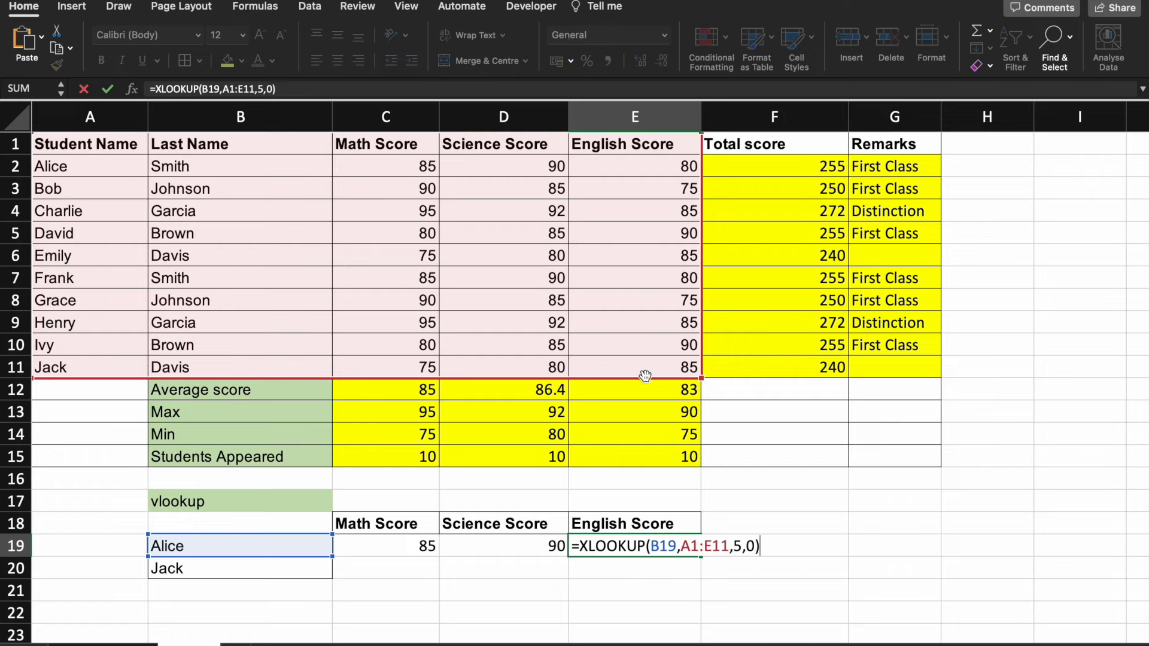
{"action": "key", "text": "Return"}
{"action": "key", "text": "Up"}
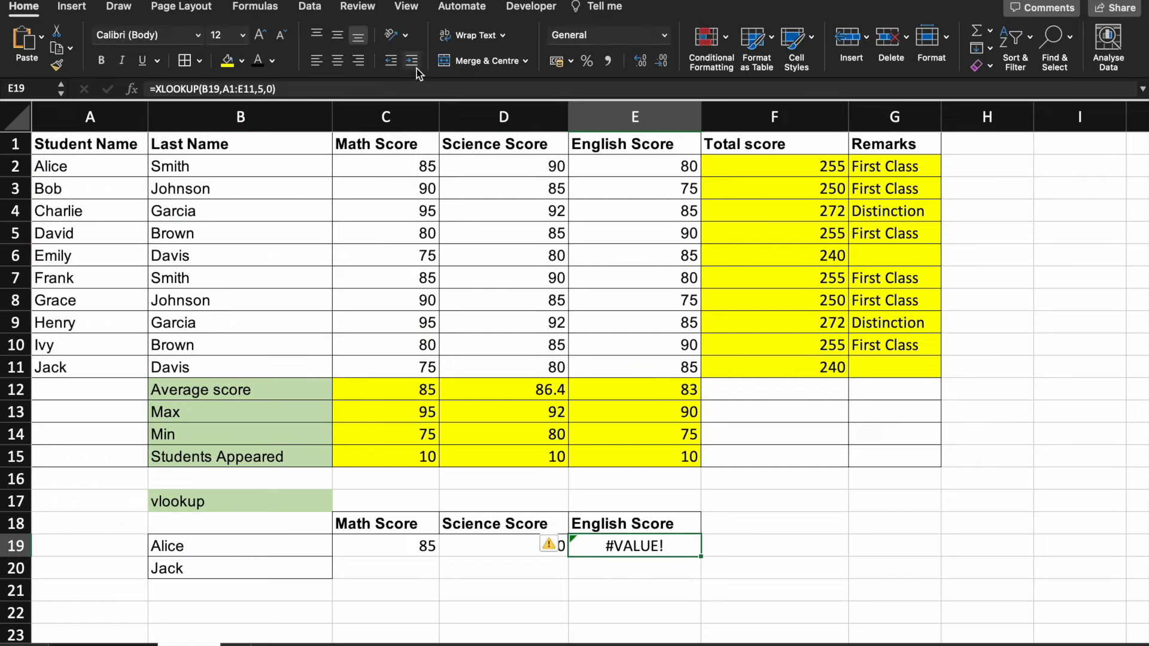
Change the function in E19's formula from XLOOKUP to VLOOKUP, keeping its arguments.
{"action": "left_click", "coordinate": [310, 84]}
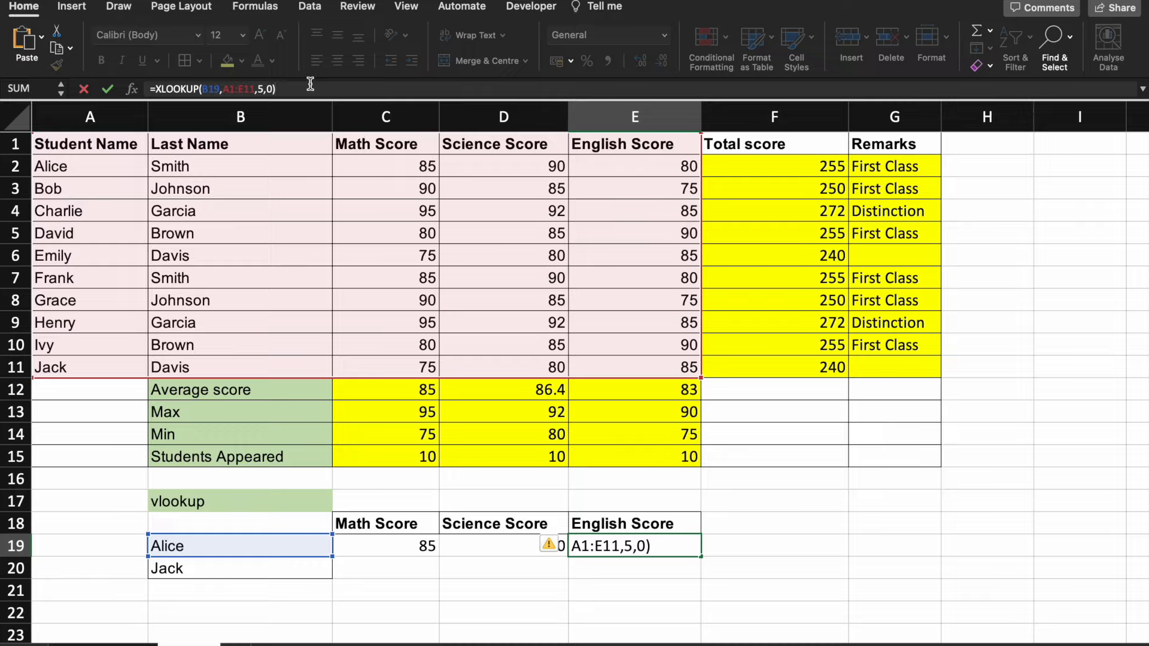
{"action": "left_click", "coordinate": [550, 545]}
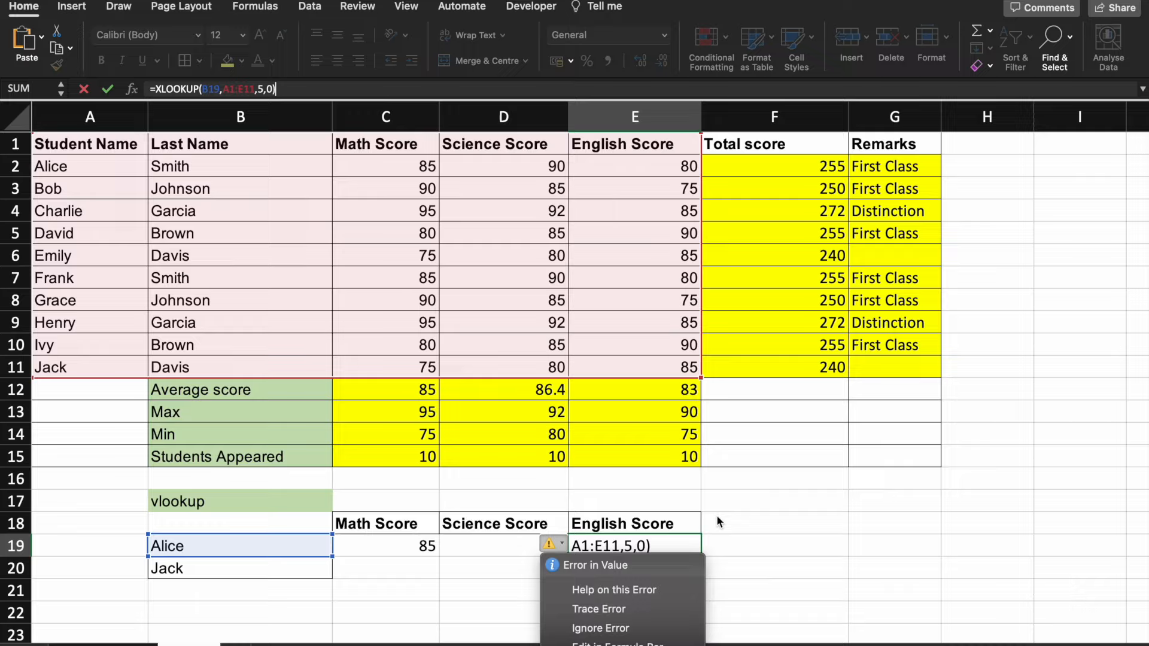
{"action": "left_click", "coordinate": [162, 89]}
{"action": "left_click", "coordinate": [163, 89]}
{"action": "key", "text": "BackSpace"}
{"action": "type", "text": "v"}
{"action": "key", "text": "Return"}
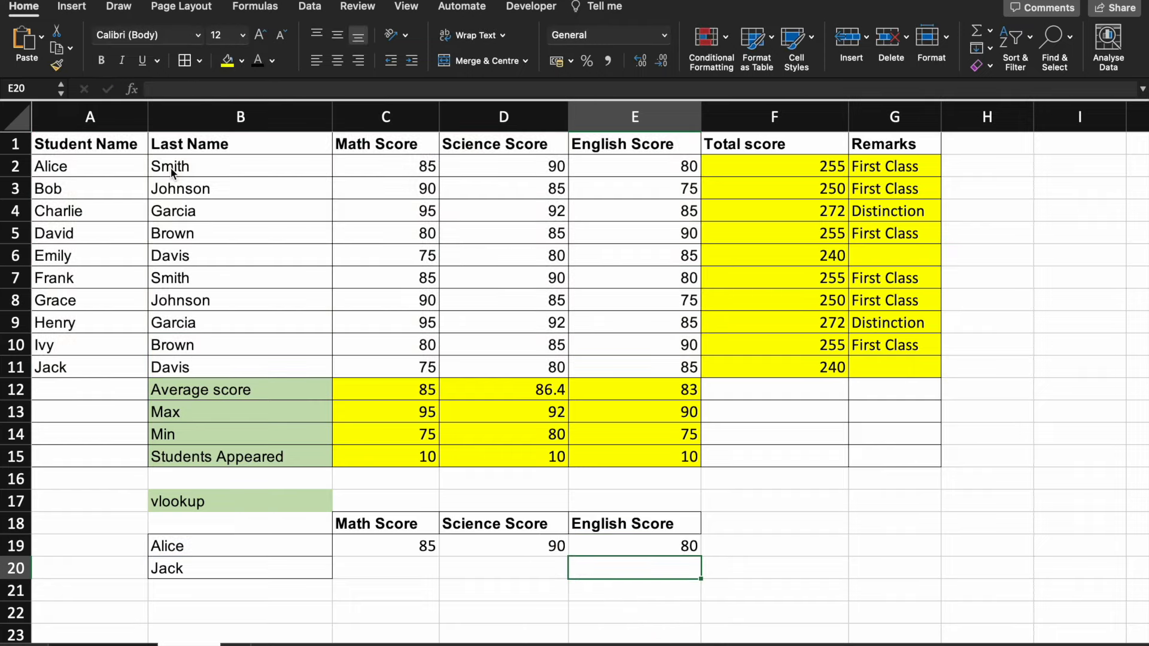
{"action": "key", "text": "Up"}
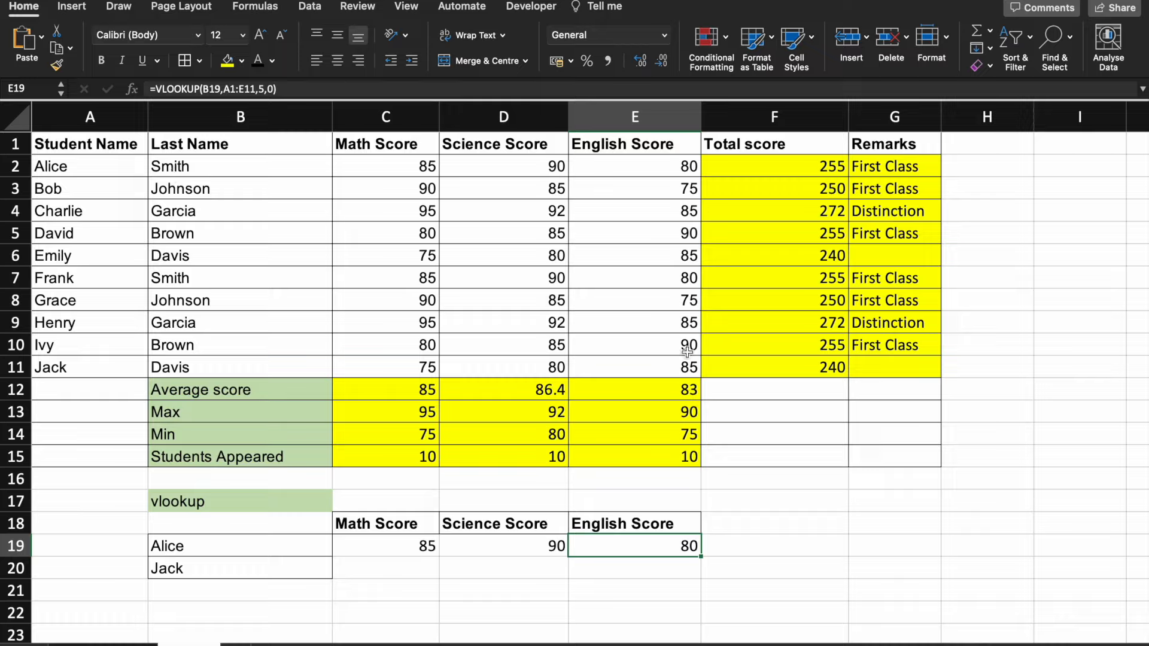
Make the table range in D19's VLOOKUP formula absolute as $A$1:$E$11.
{"action": "left_click", "coordinate": [411, 552]}
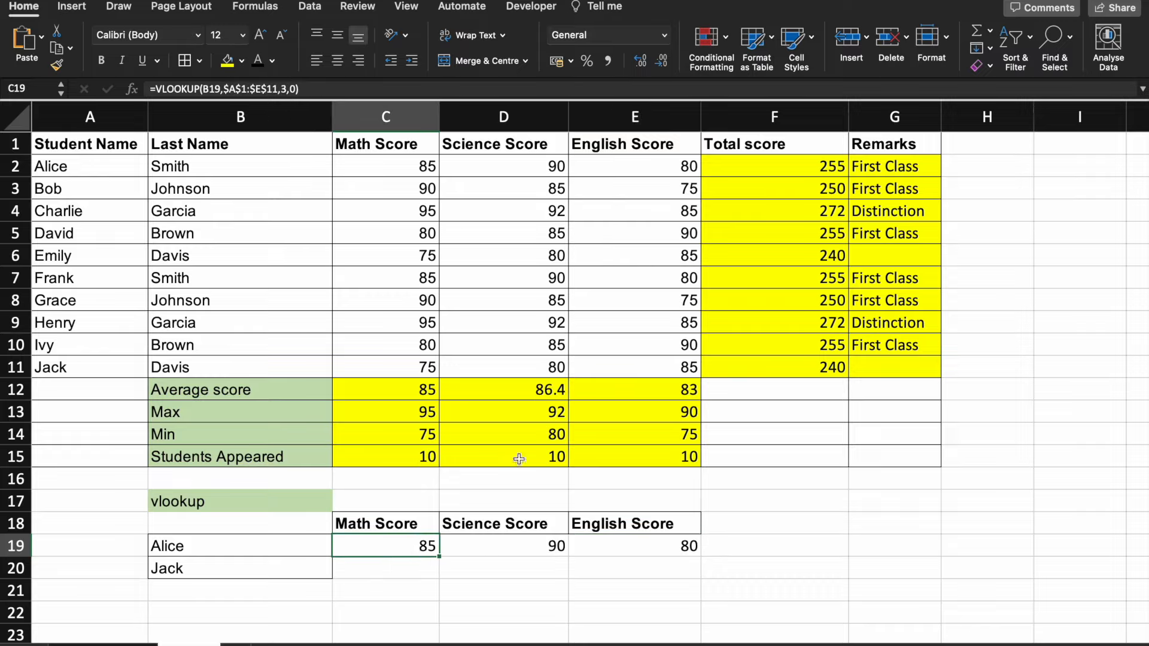
{"action": "key", "text": "Right"}
{"action": "left_click", "coordinate": [241, 90]}
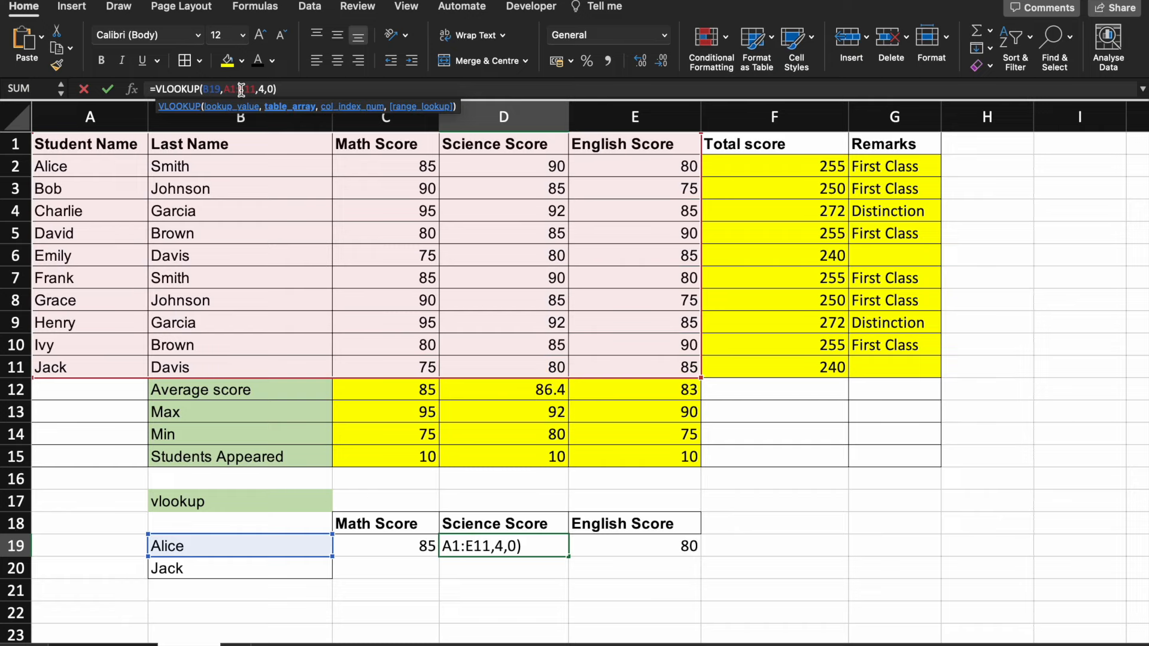
{"action": "key", "text": "super+space"}
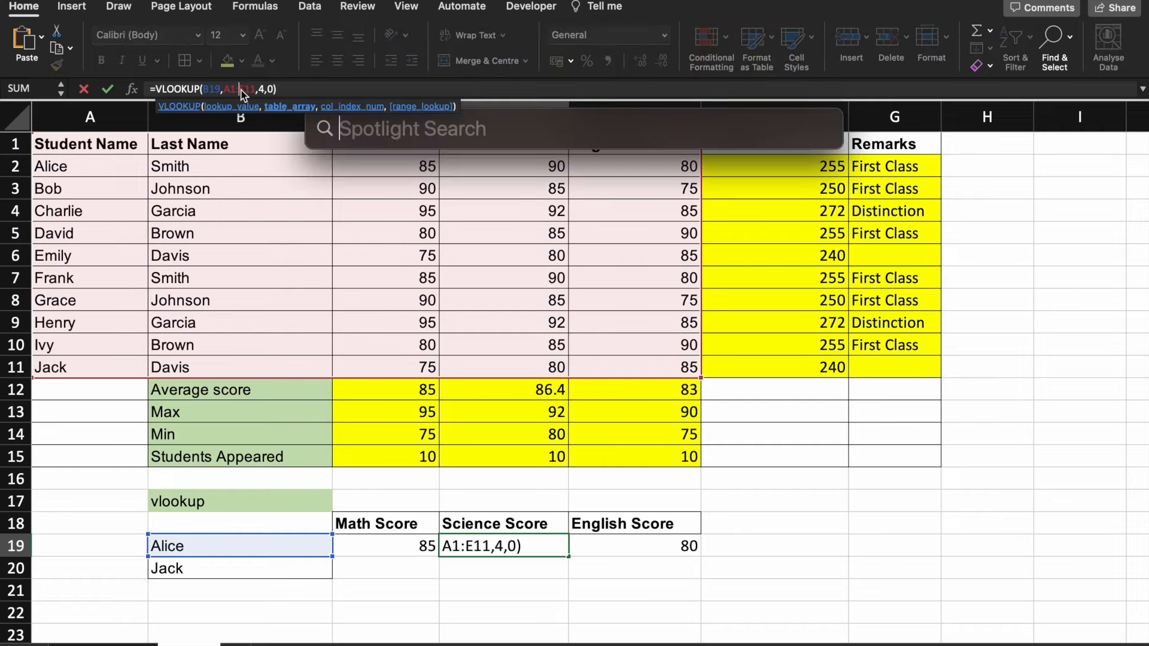
{"action": "key", "text": "Escape"}
{"action": "key", "text": "F4"}
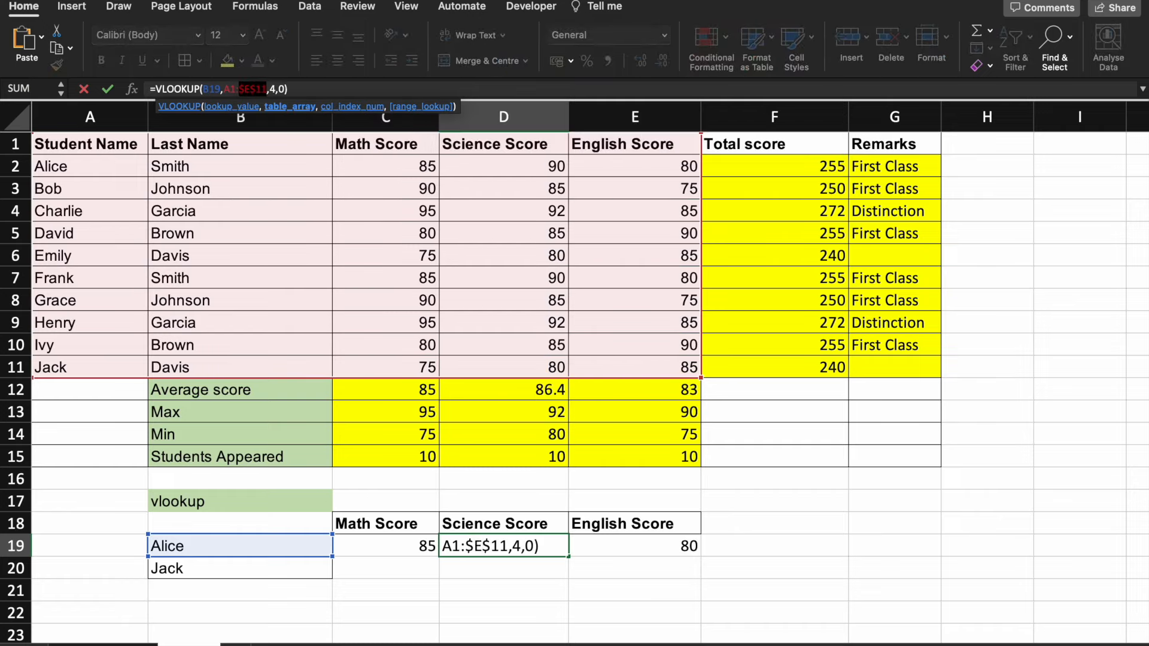
{"action": "key", "text": "Return"}
{"action": "key", "text": "Up"}
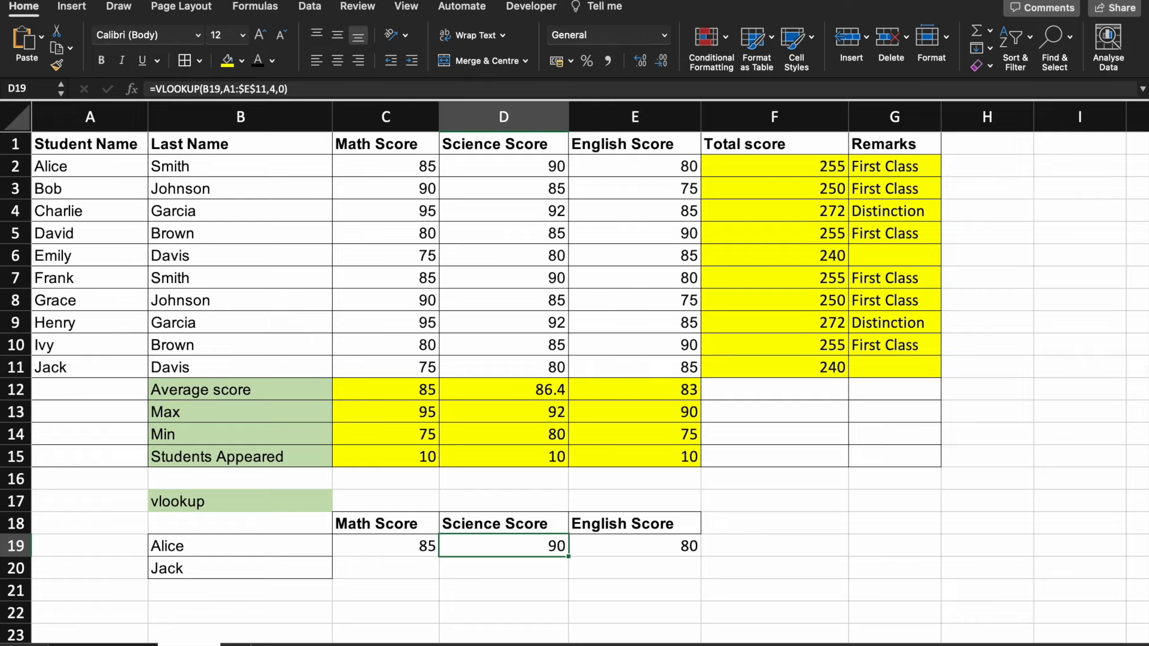
{"action": "left_click", "coordinate": [234, 90]}
{"action": "key", "text": "F4"}
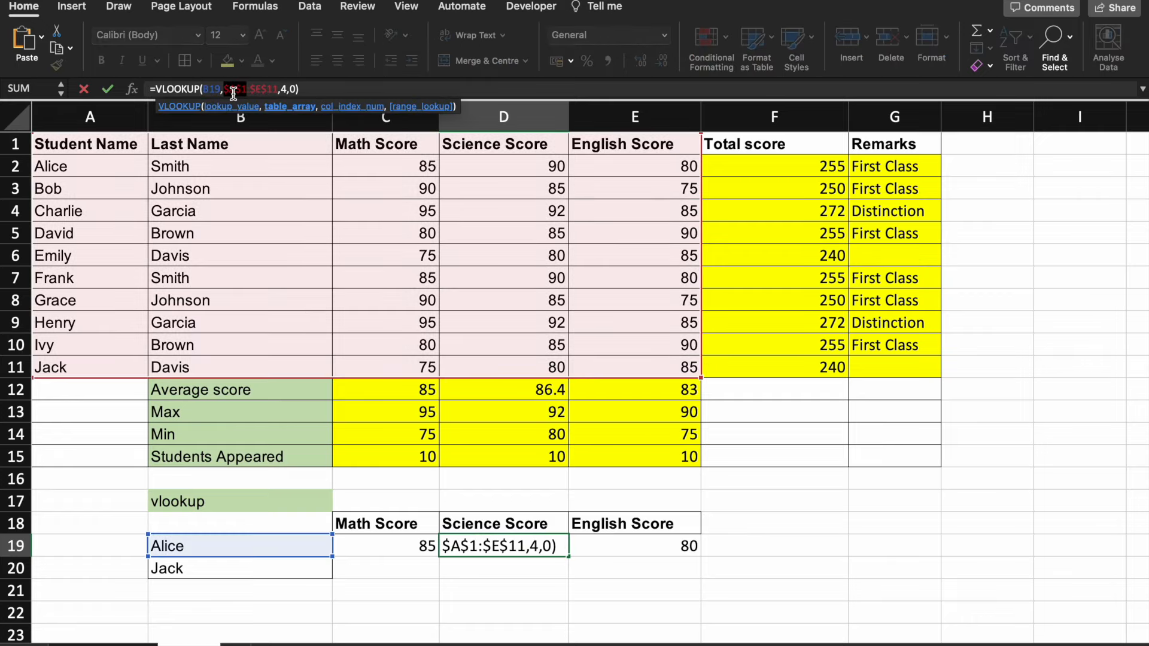
{"action": "key", "text": "Return"}
Make the table range in E19's VLOOKUP formula absolute as $A$1:$E$11.
{"action": "key", "text": "Up"}
{"action": "key", "text": "Right"}
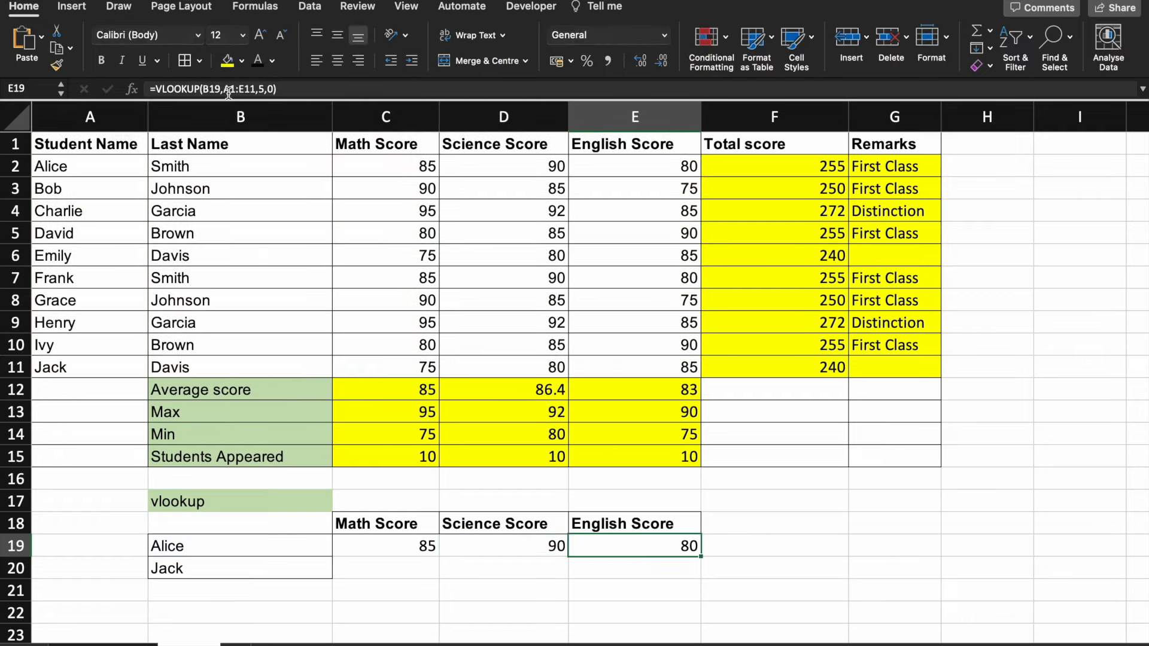
{"action": "left_click", "coordinate": [232, 90]}
{"action": "key", "text": "F4"}
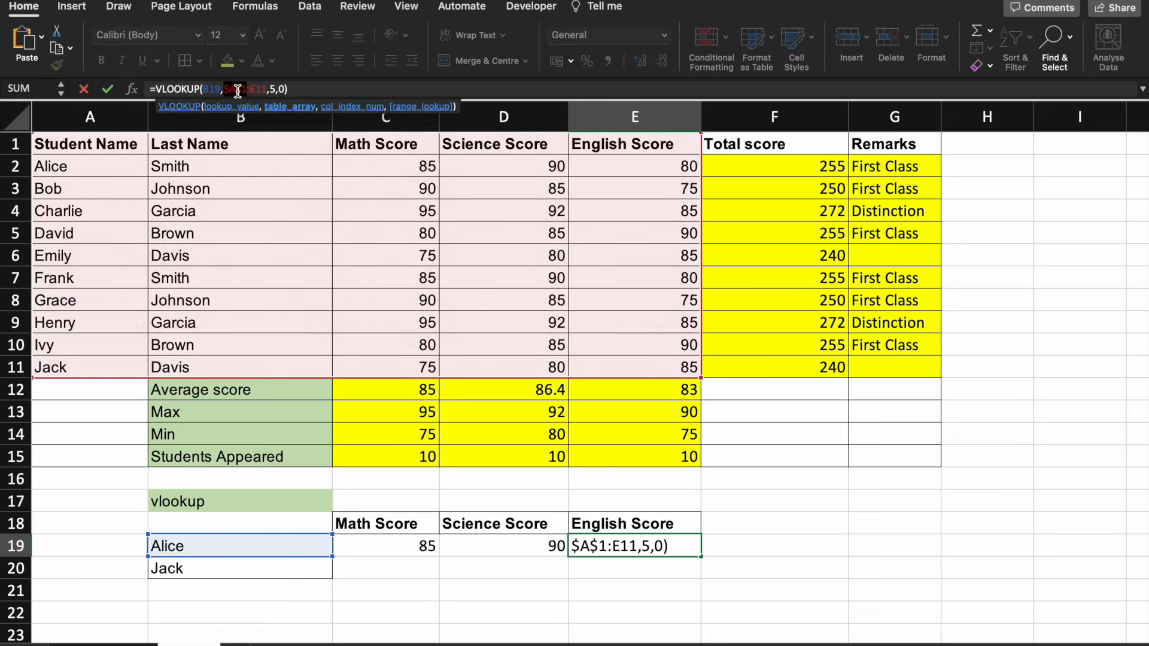
{"action": "double_click", "coordinate": [258, 90]}
{"action": "key", "text": "F4"}
{"action": "key", "text": "Return"}
{"action": "key", "text": "Up"}
Copy the VLOOKUP formulas from C19:E19 into C20:E20 for the second student.
{"action": "key", "text": "Left"}
{"action": "key", "text": "Left"}
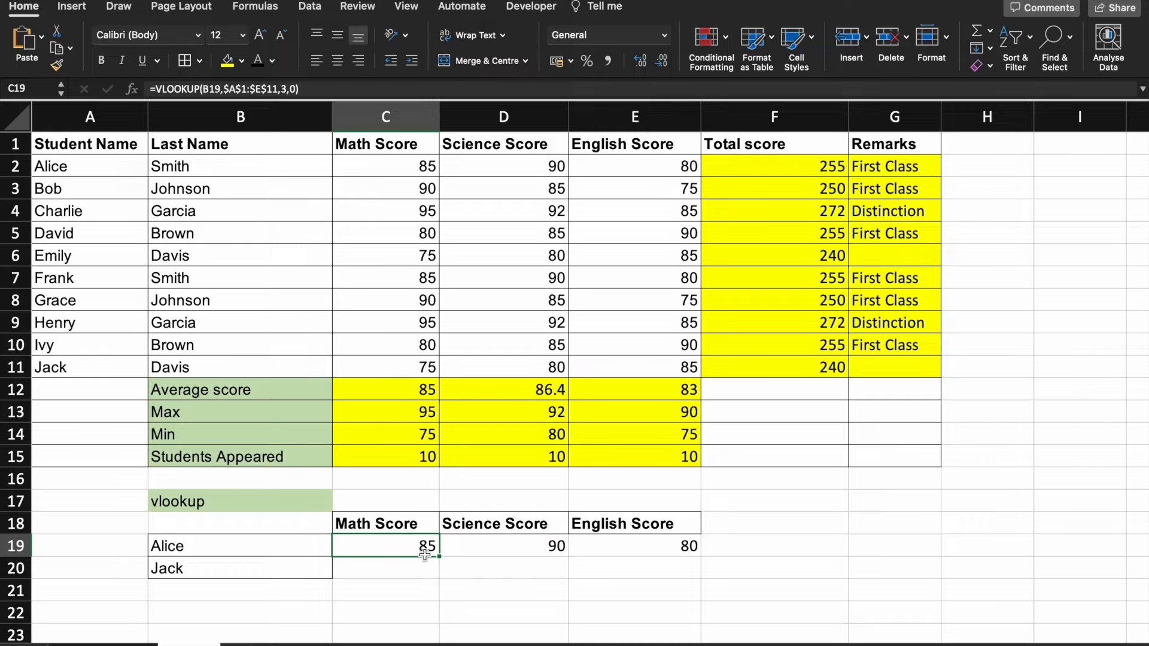
{"action": "key", "text": "shift+Right"}
{"action": "key", "text": "shift+Right"}
{"action": "key", "text": "shift+Down"}
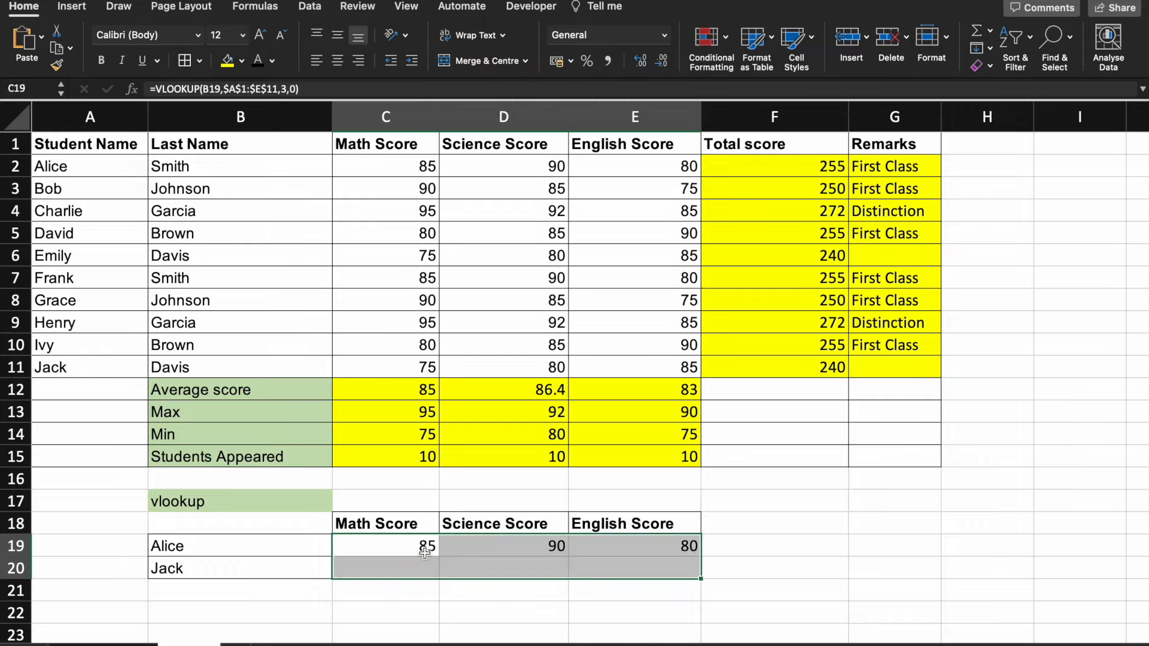
{"action": "key", "text": "shift+Up"}
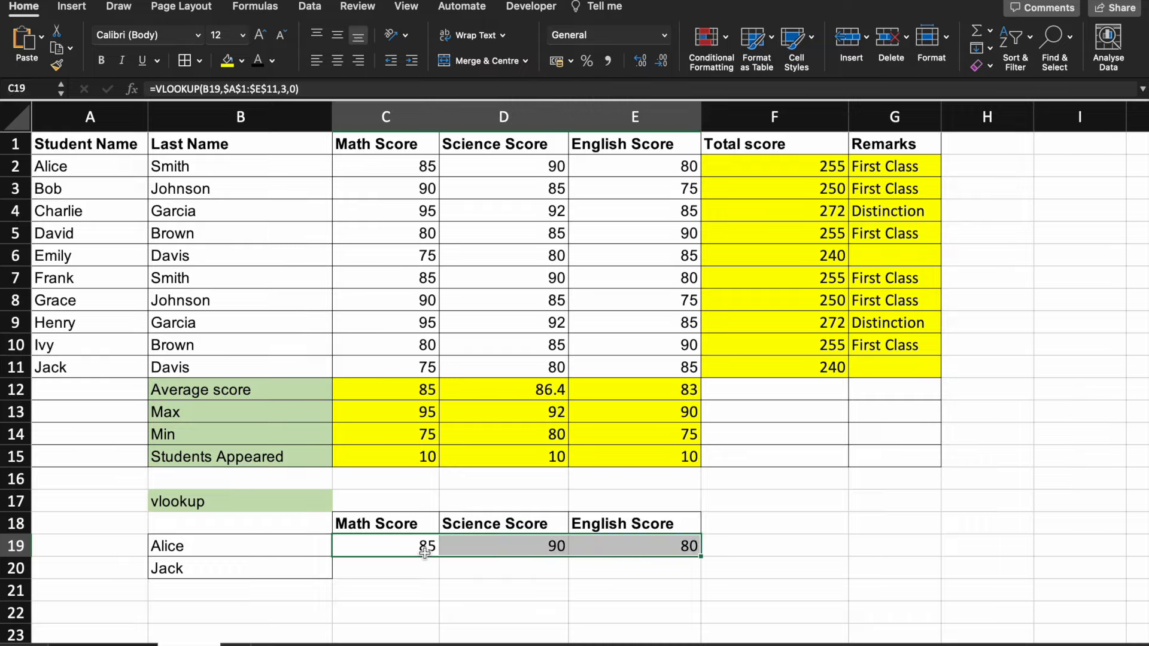
{"action": "key", "text": "cmd+c"}
{"action": "key", "text": "Down"}
{"action": "key", "text": "cmd+v"}
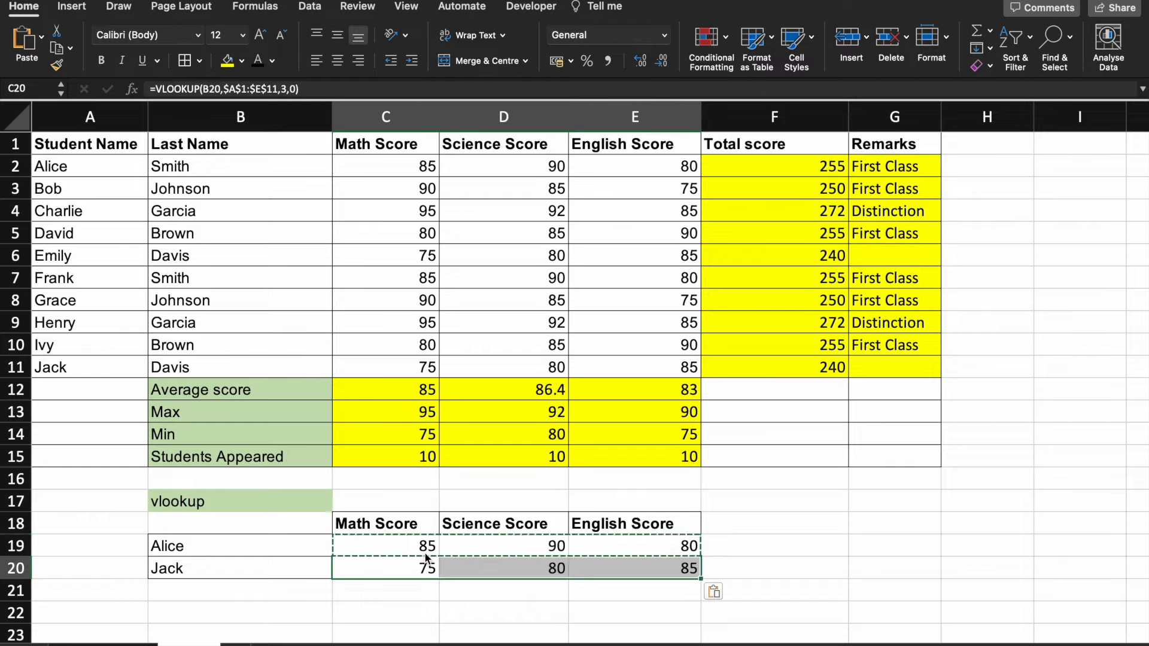
Check the VLOOKUP formulas in C19:E20 cell by cell, comparing their lookup cells, table ranges and column indexes.
{"action": "key", "text": "Up"}
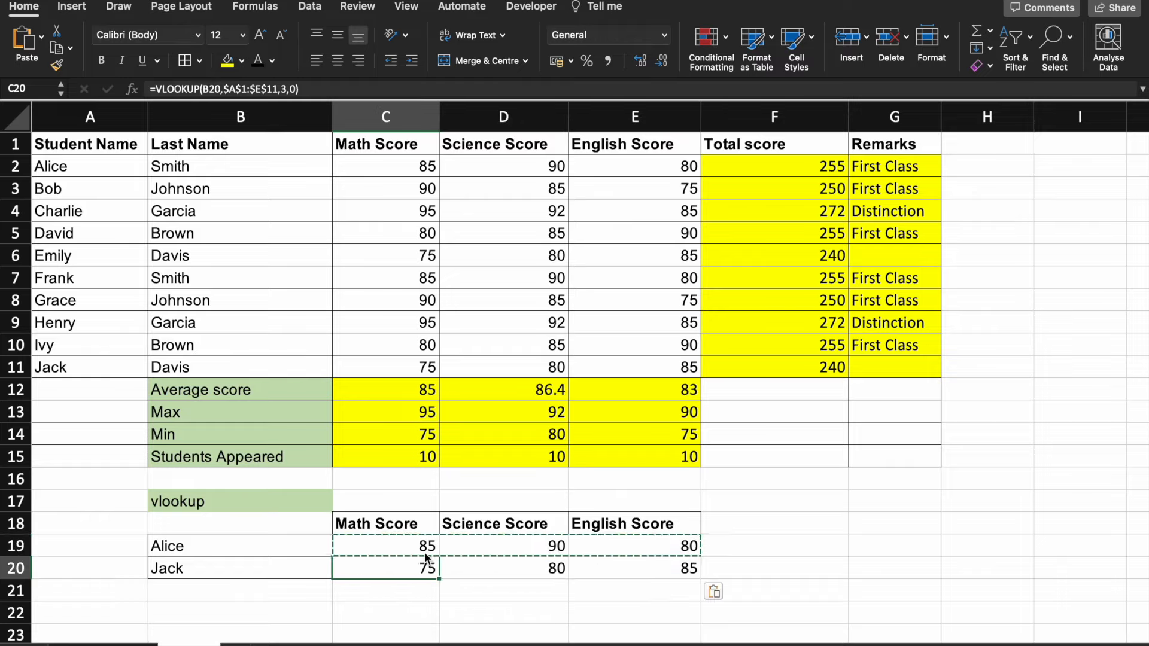
{"action": "key", "text": "Right"}
{"action": "key", "text": "Up"}
{"action": "key", "text": "Down"}
{"action": "key", "text": "Right"}
{"action": "key", "text": "Down"}
{"action": "key", "text": "Up"}
{"action": "key", "text": "Down"}
{"action": "key", "text": "Up"}
{"action": "key", "text": "Left"}
{"action": "key", "text": "Left"}
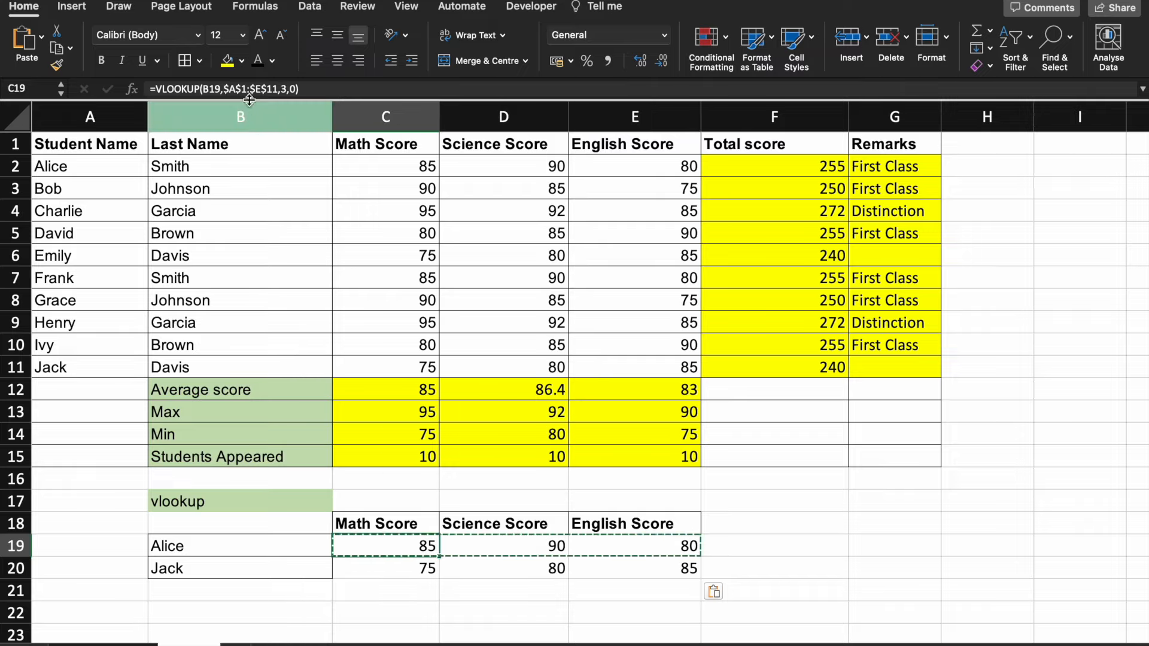
{"action": "key", "text": "Down"}
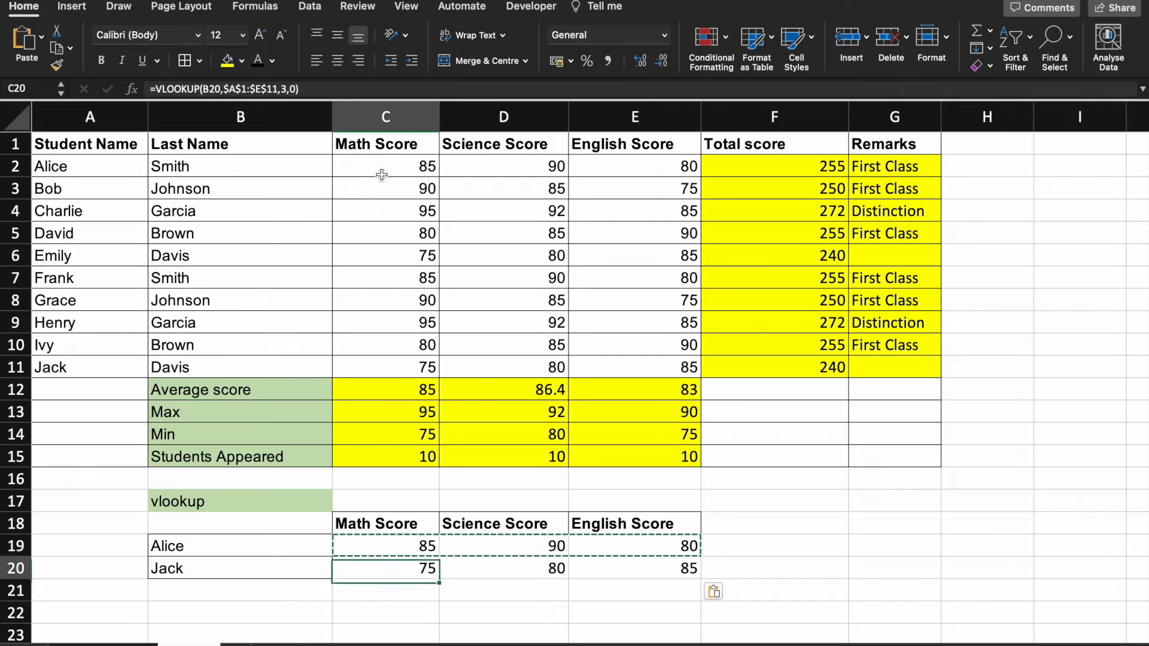
{"action": "key", "text": "Up"}
{"action": "key", "text": "Down"}
{"action": "key", "text": "Up"}
{"action": "key", "text": "Right"}
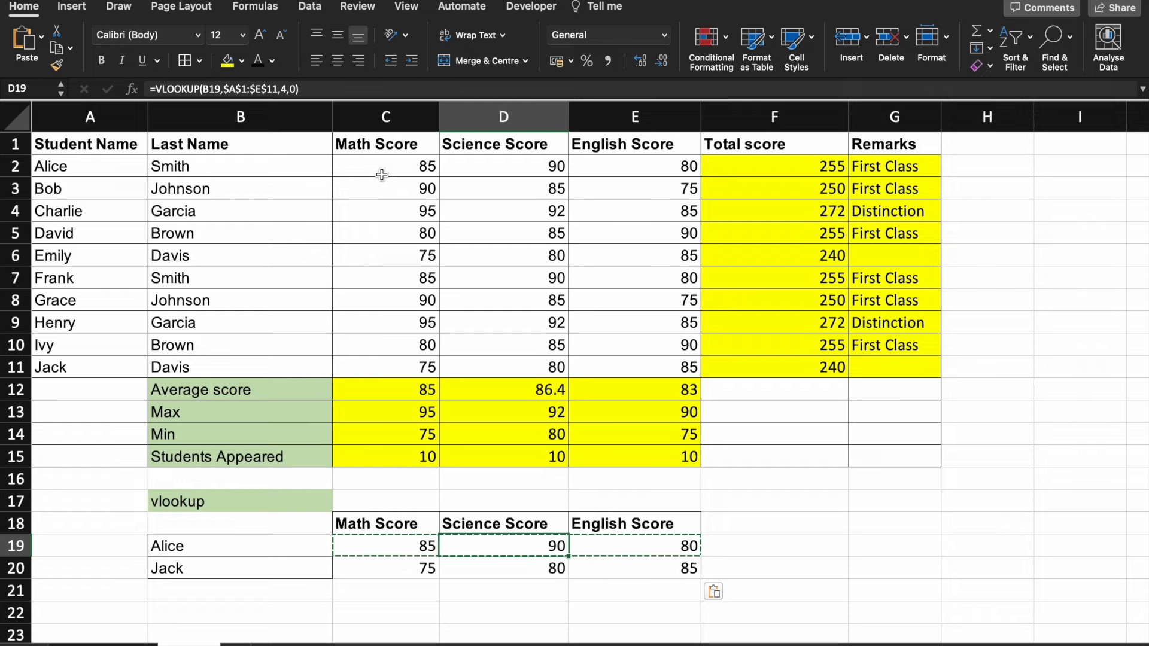
Copy the vlookup table block B17:E21 and paste it at B25 as the basis for a Hlookup table.
{"action": "scroll", "coordinate": [440, 421], "scroll_direction": "down", "scroll_amount": 5}
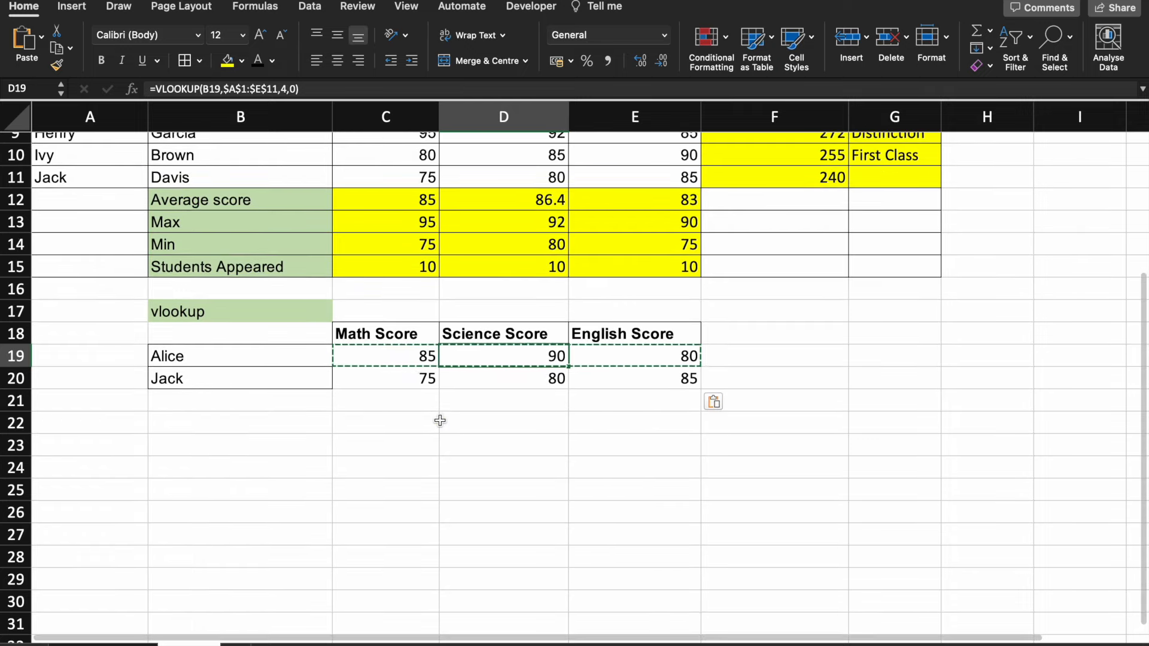
{"action": "scroll", "coordinate": [440, 421], "scroll_direction": "down", "scroll_amount": 2}
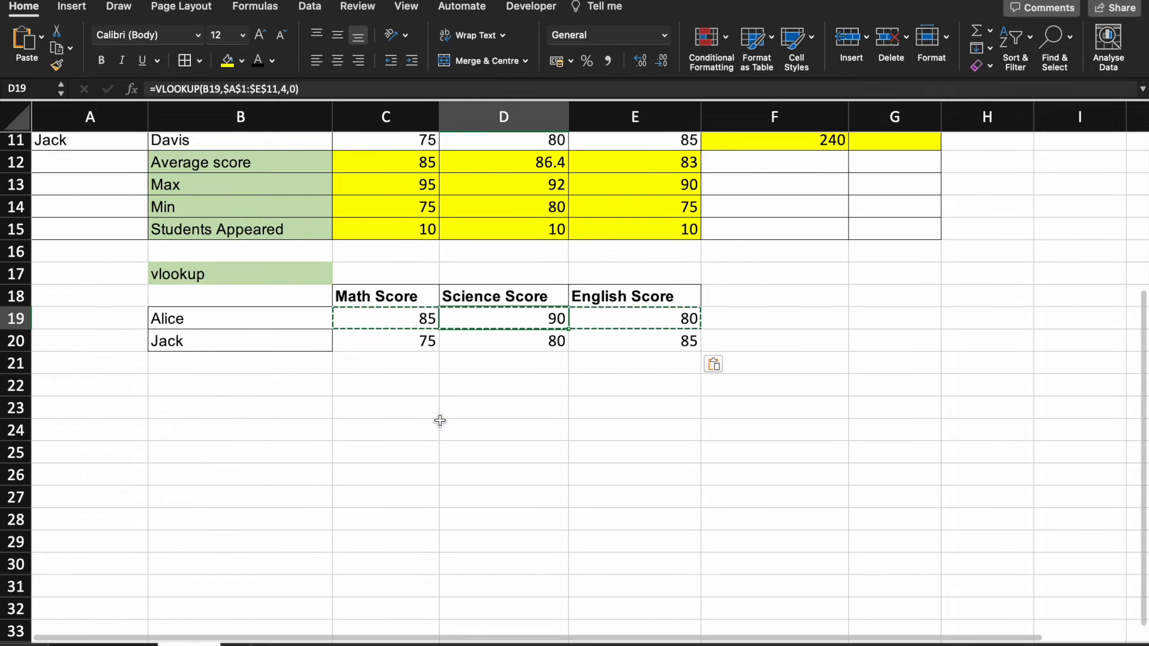
{"action": "scroll", "coordinate": [440, 421], "scroll_direction": "down", "scroll_amount": 2}
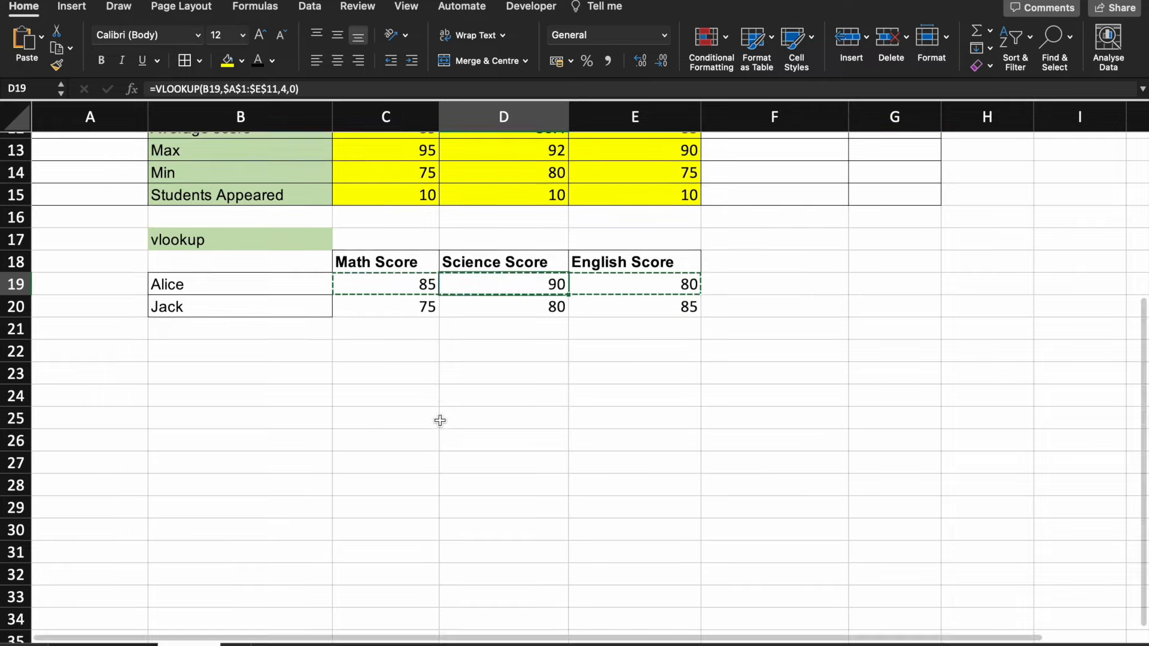
{"action": "left_click", "coordinate": [422, 396]}
{"action": "key", "text": "Up"}
{"action": "key", "text": "Up"}
{"action": "key", "text": "Up"}
{"action": "key", "text": "Up"}
{"action": "key", "text": "Up"}
{"action": "key", "text": "Up"}
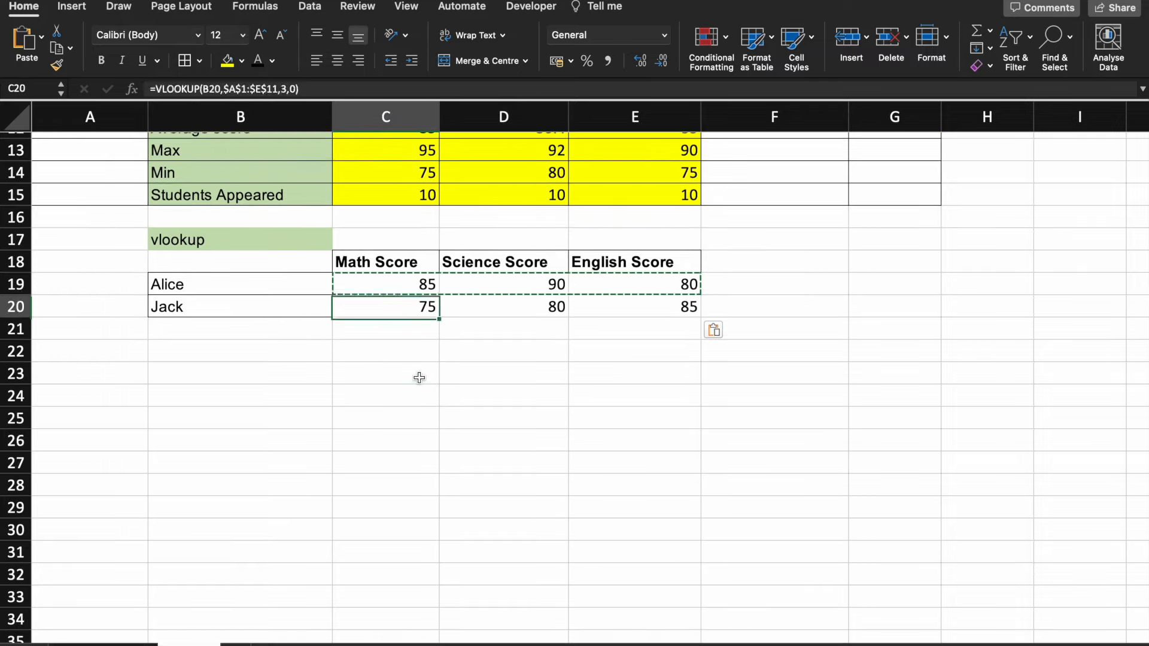
{"action": "key", "text": "shift+Right"}
{"action": "key", "text": "Left"}
{"action": "key", "text": "shift+Right"}
{"action": "key", "text": "shift+Right"}
{"action": "key", "text": "Up"}
{"action": "key", "text": "shift+Right"}
{"action": "key", "text": "shift+Right"}
{"action": "key", "text": "shift+Down"}
{"action": "key", "text": "shift+Down"}
{"action": "key", "text": "shift+Right"}
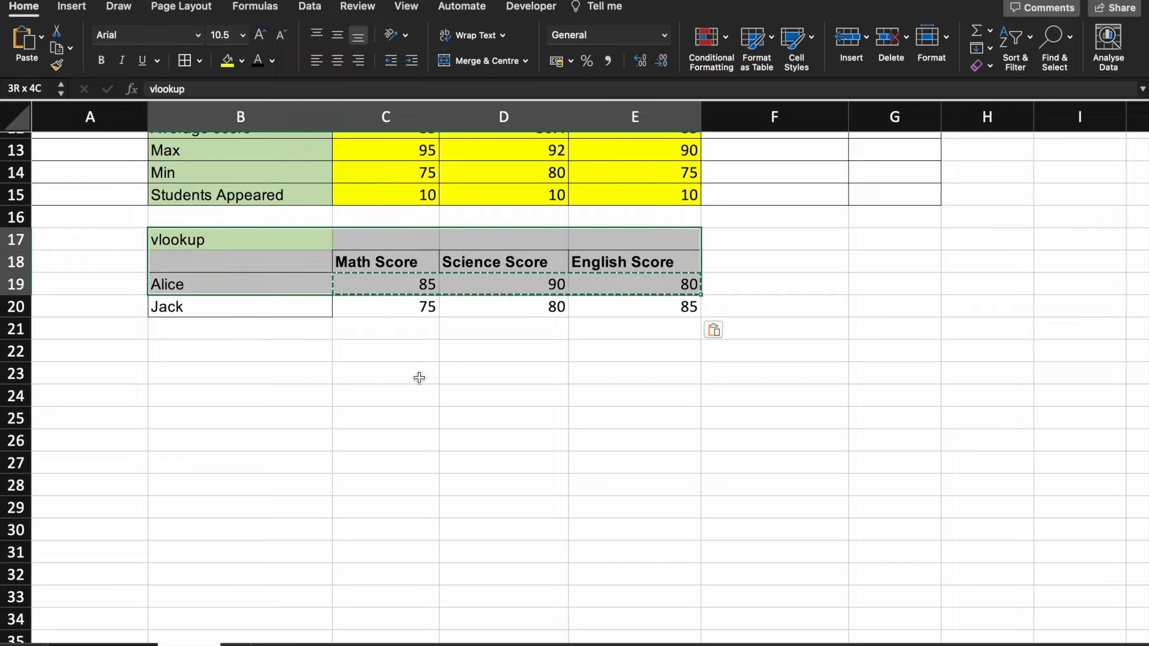
{"action": "key", "text": "shift+Down"}
{"action": "key", "text": "shift+Down"}
{"action": "key", "text": "ctrl+c"}
{"action": "key", "text": "Down"}
{"action": "key", "text": "Down"}
{"action": "key", "text": "Down"}
{"action": "key", "text": "Down"}
{"action": "key", "text": "Down"}
{"action": "key", "text": "Down"}
{"action": "key", "text": "Down"}
{"action": "key", "text": "Down"}
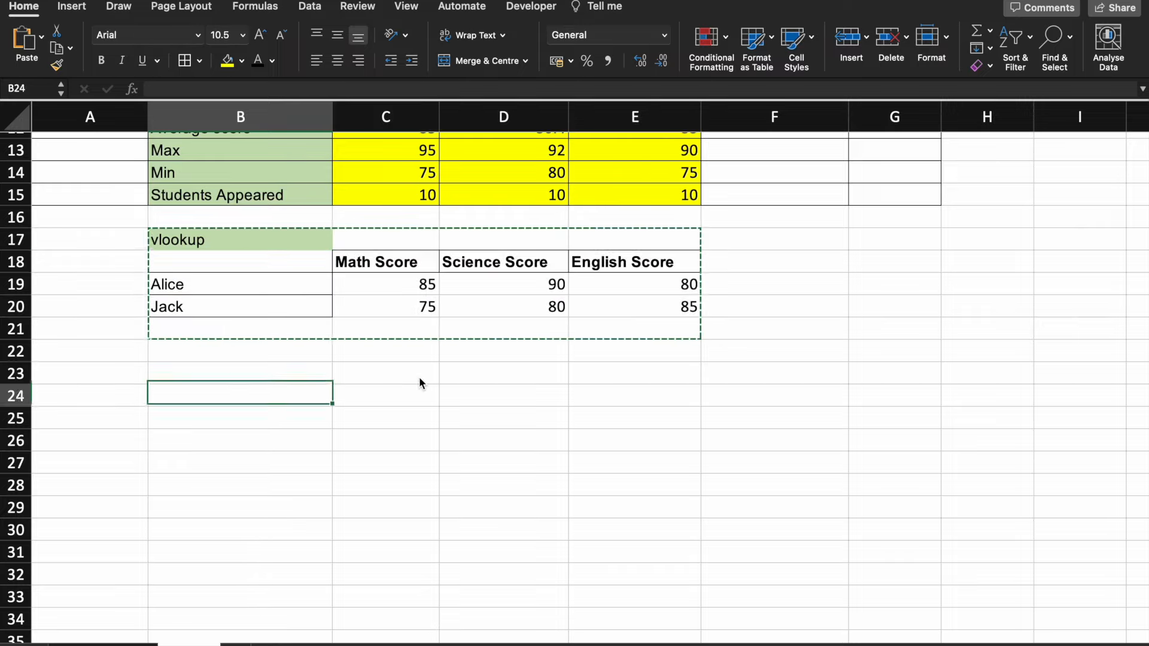
{"action": "key", "text": "ctrl+v"}
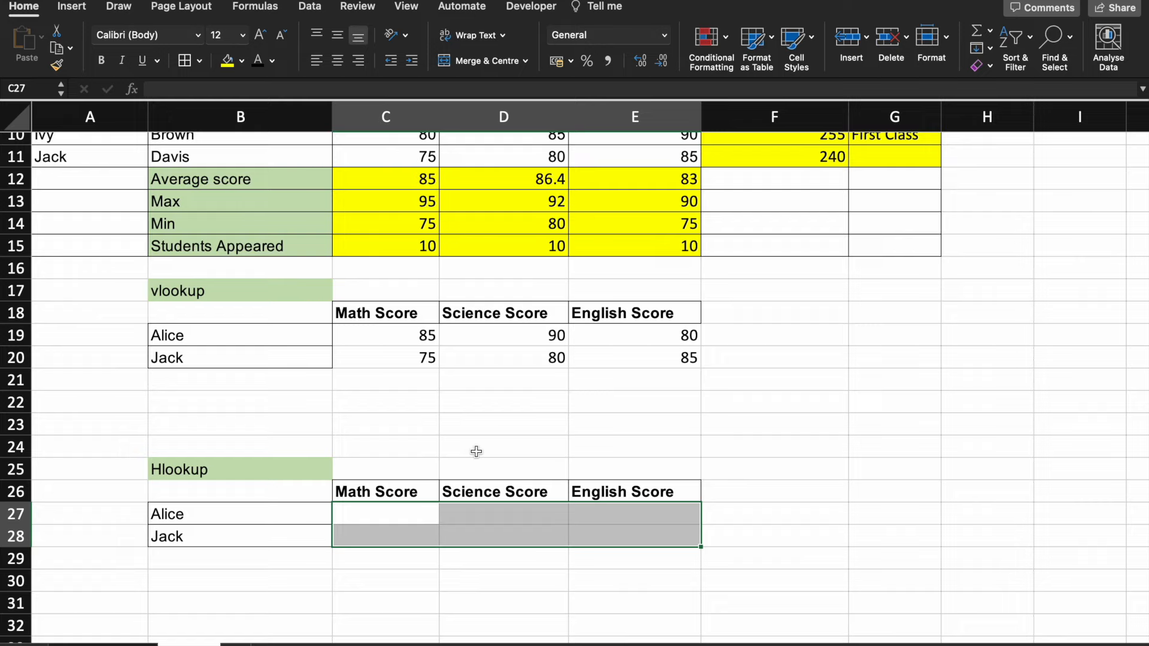
Start an HLOOKUP formula in C27 with lookup value C26 and the absolute table range $A$1:$E$11.
{"action": "left_click", "coordinate": [419, 463]}
{"action": "scroll", "coordinate": [417, 459], "scroll_direction": "up", "scroll_amount": 1}
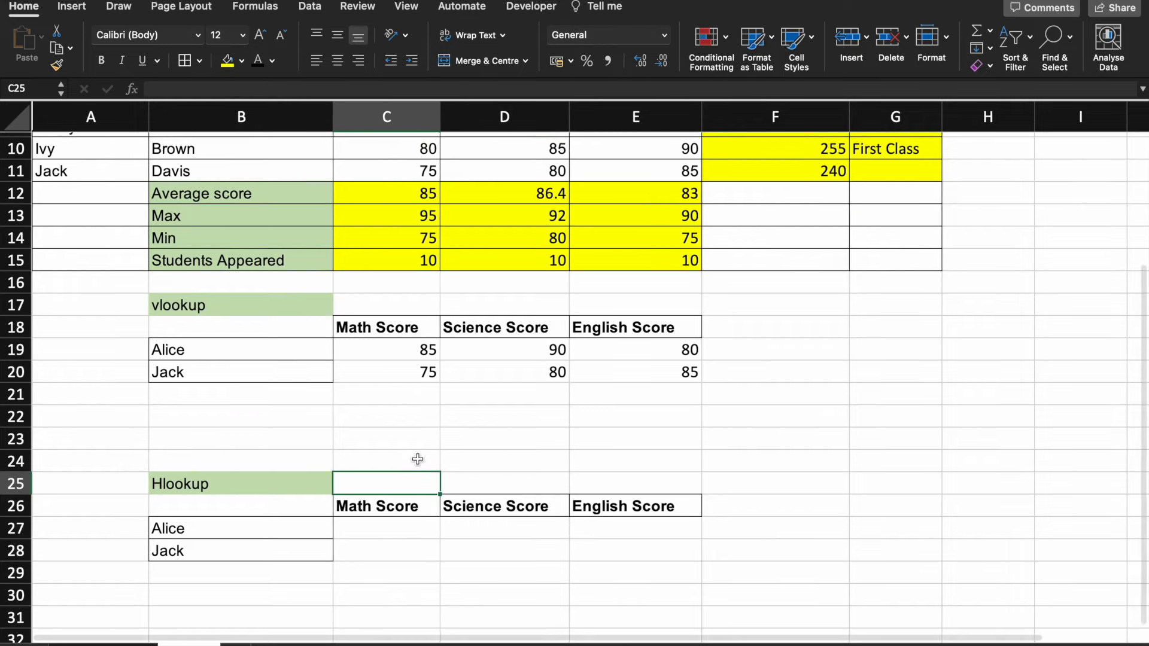
{"action": "scroll", "coordinate": [418, 459], "scroll_direction": "down", "scroll_amount": 1}
{"action": "left_click", "coordinate": [393, 508]}
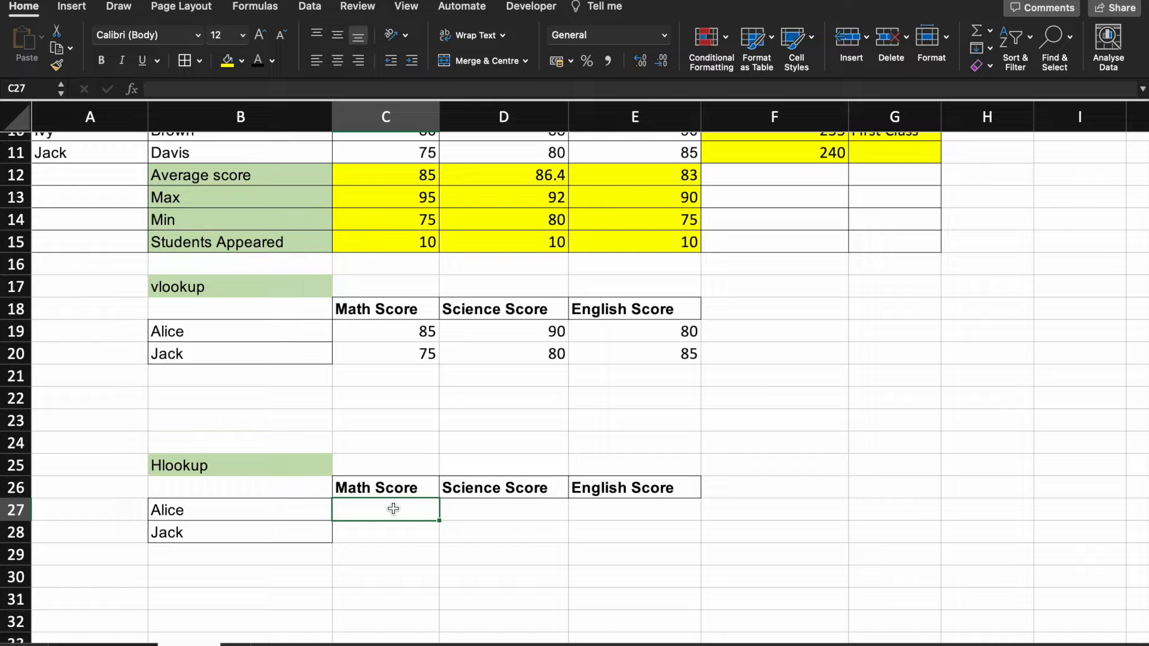
{"action": "type", "text": "=hl"}
{"action": "key", "text": "Tab"}
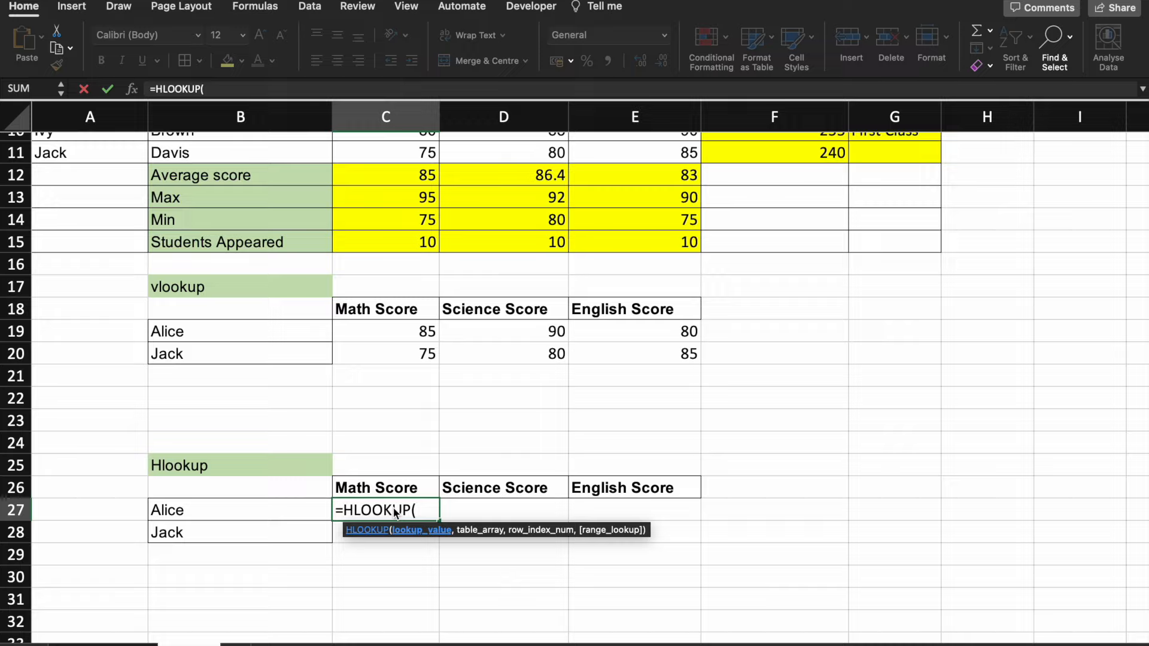
{"action": "key", "text": "Up"}
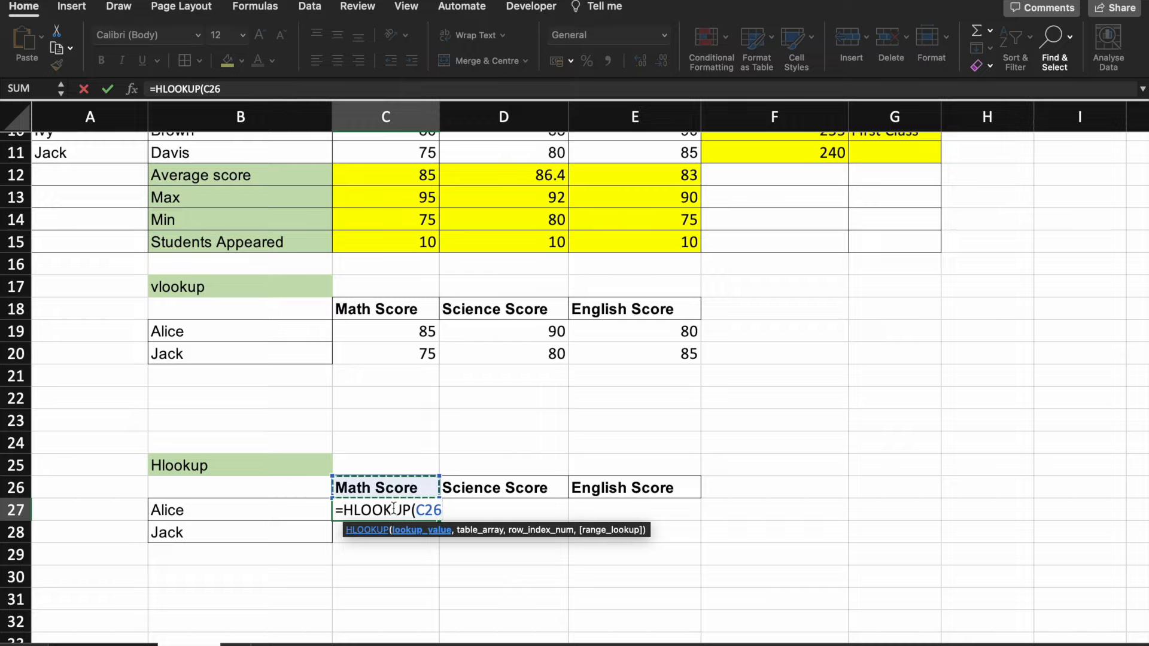
{"action": "type", "text": ","}
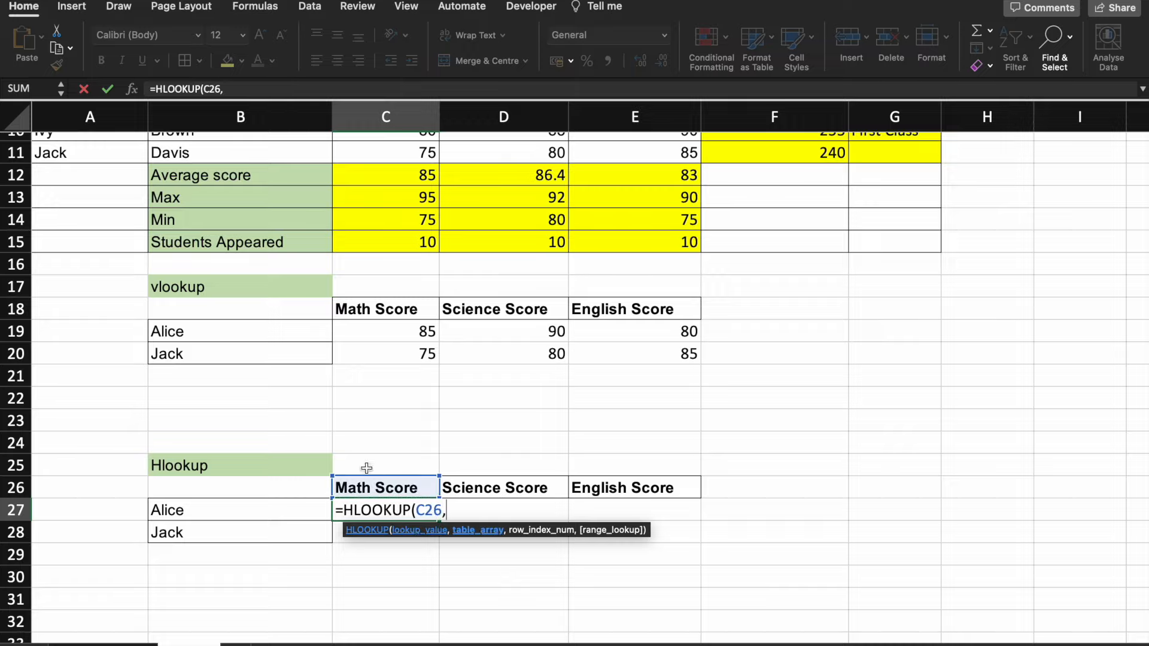
{"action": "scroll", "coordinate": [377, 455], "scroll_direction": "up", "scroll_amount": 5}
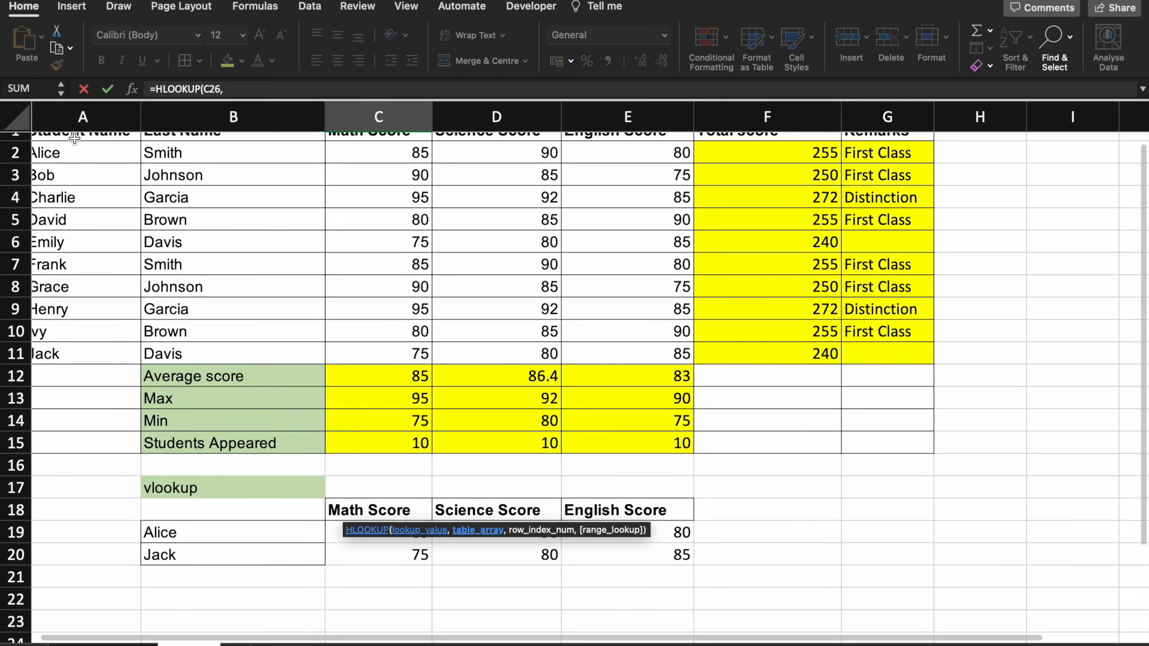
{"action": "scroll", "coordinate": [75, 138], "scroll_direction": "up", "scroll_amount": 1}
{"action": "left_click_drag", "start_coordinate": [76, 141], "coordinate": [648, 373]}
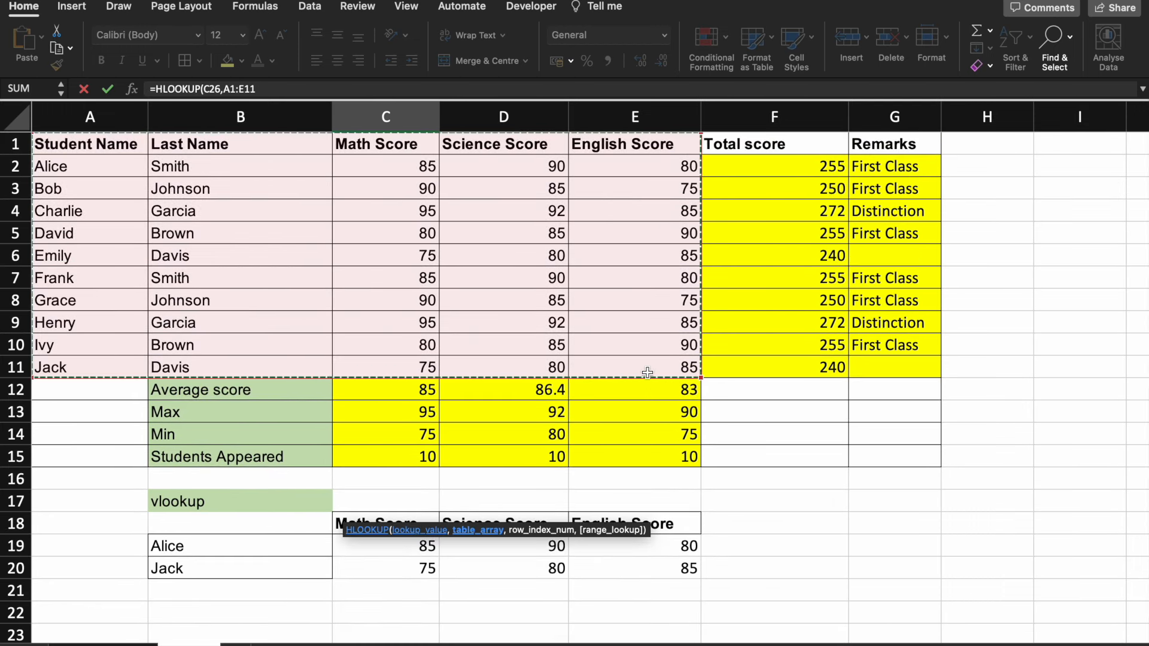
{"action": "key", "text": "F4"}
{"action": "type", "text": ","}
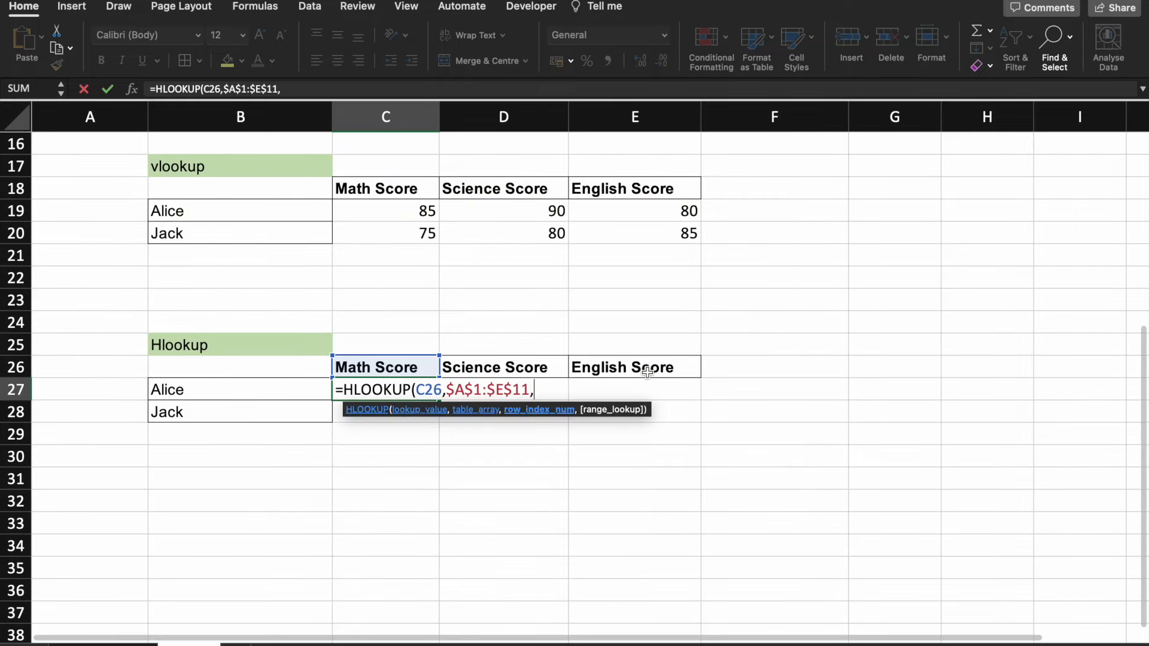
Complete the HLOOKUP formula in C27 with row index 2 and exact match 0.
{"action": "scroll", "coordinate": [648, 373], "scroll_direction": "up", "scroll_amount": 5}
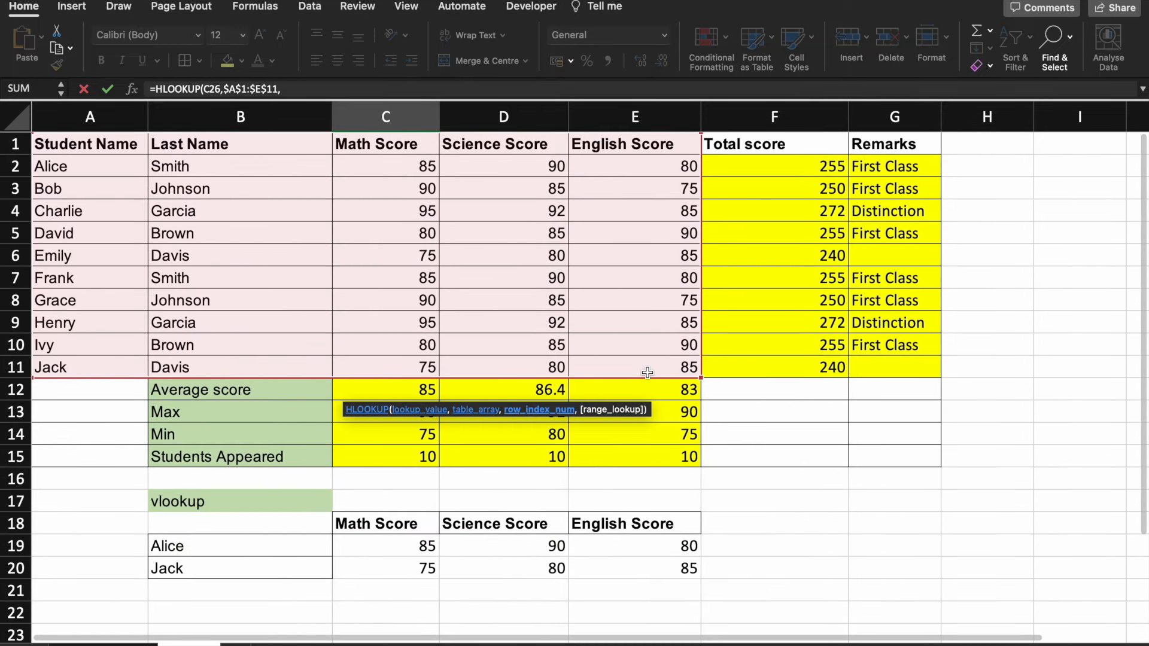
{"action": "scroll", "coordinate": [648, 373], "scroll_direction": "down", "scroll_amount": 3}
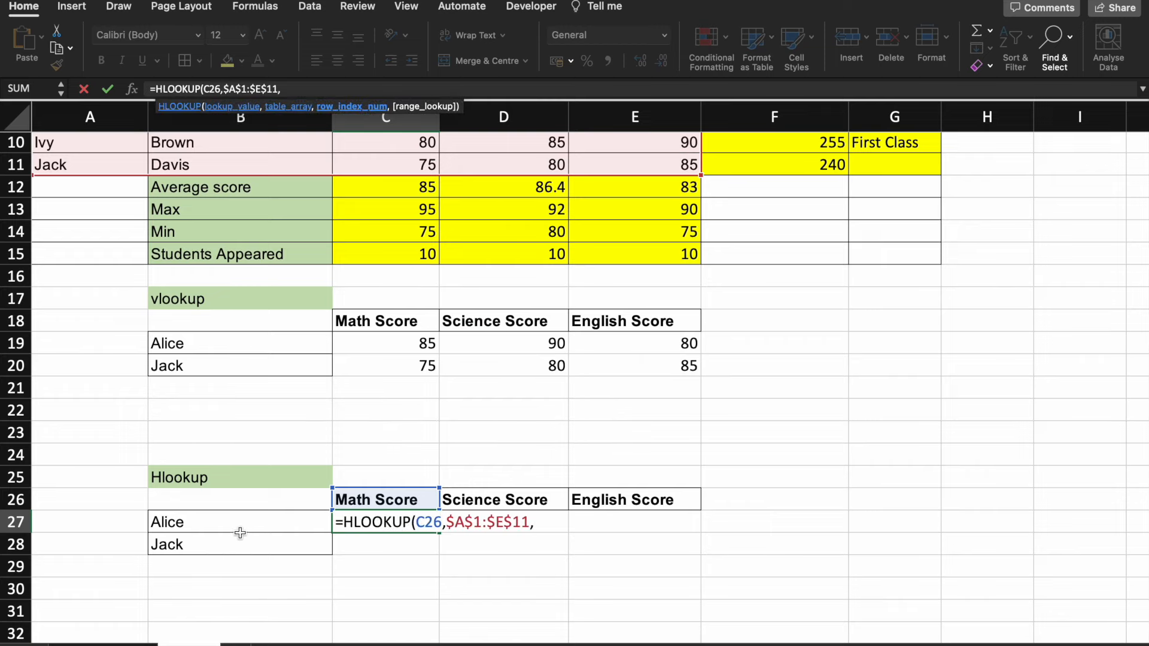
{"action": "scroll", "coordinate": [210, 532], "scroll_direction": "up", "scroll_amount": 3}
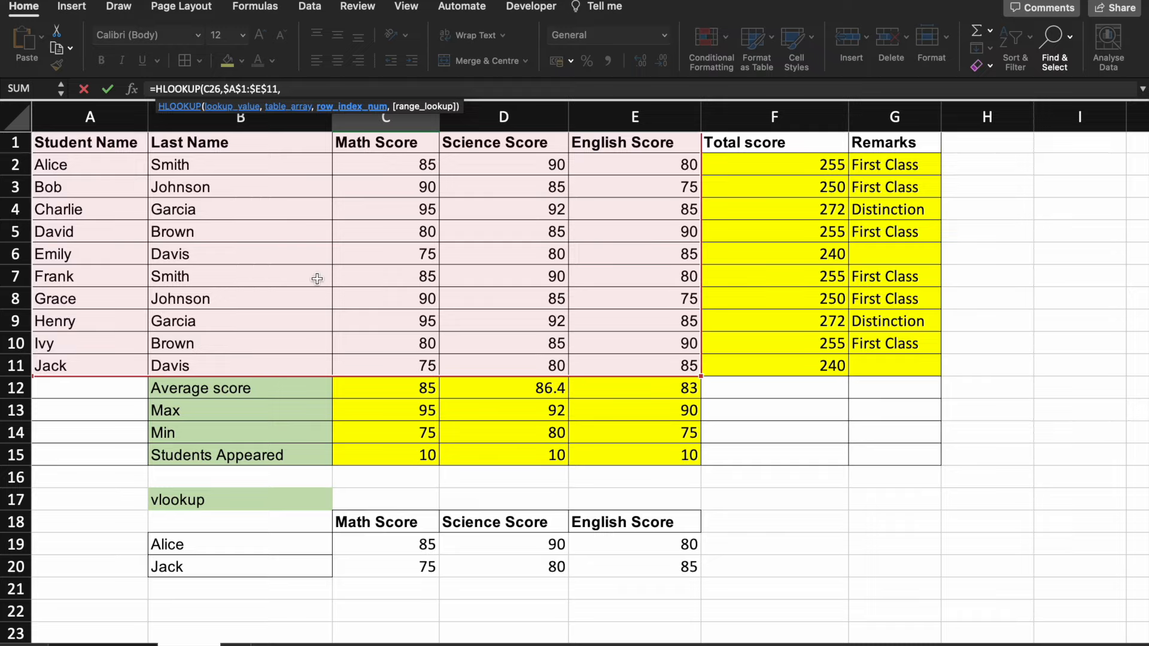
{"action": "scroll", "coordinate": [316, 277], "scroll_direction": "down", "scroll_amount": 5}
{"action": "type", "text": "2,"}
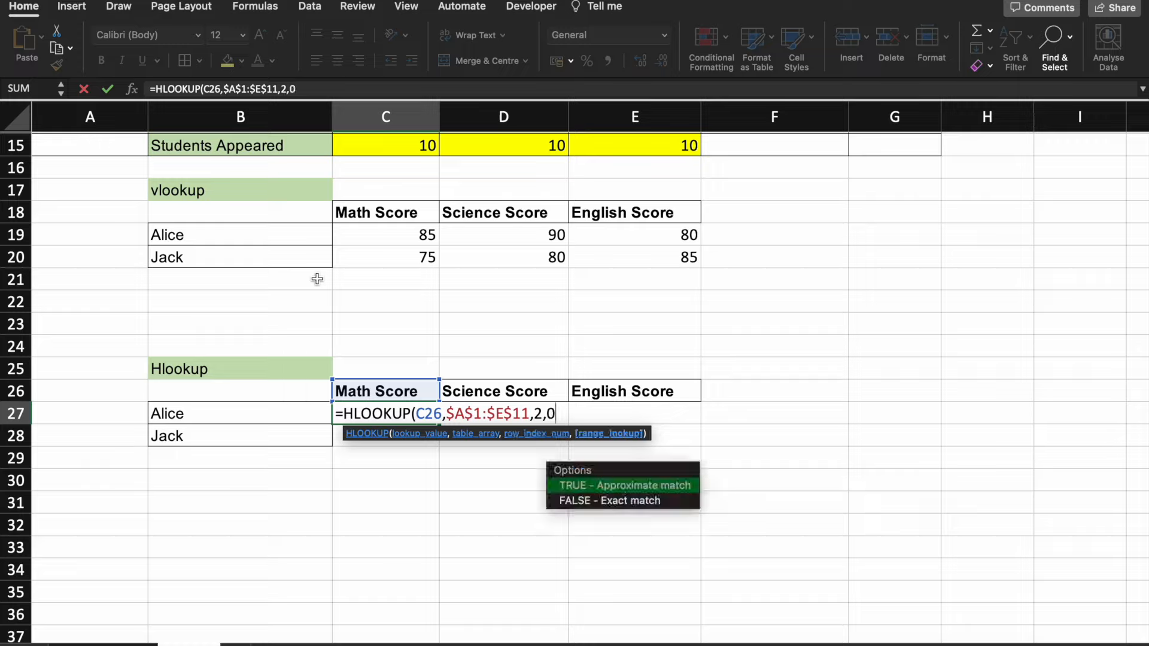
{"action": "type", "text": "0)"}
{"action": "key", "text": "Return"}
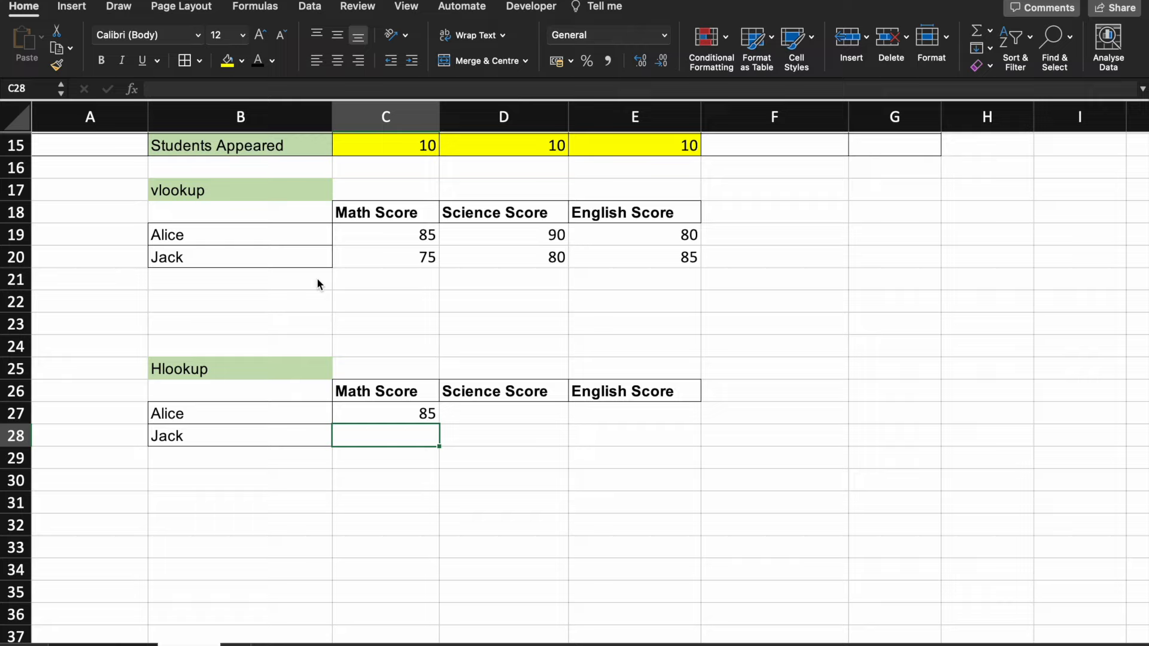
Start an HLOOKUP formula in C28 with lookup value C26 and the absolute table range $A$1:$E$11.
{"action": "type", "text": "=h"}
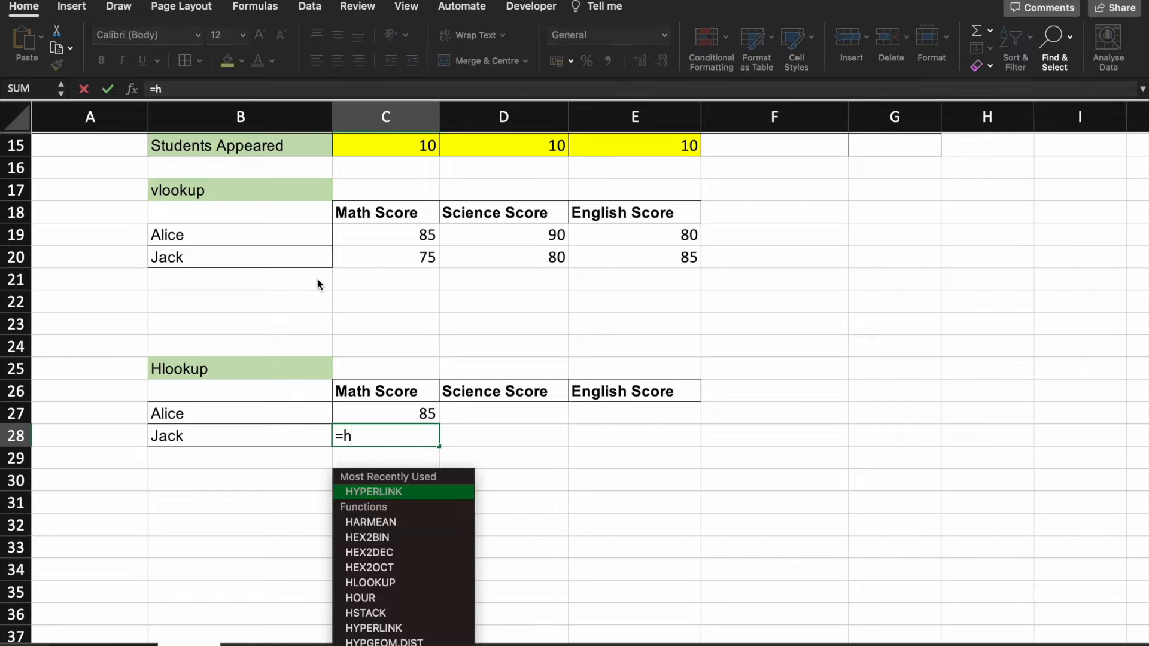
{"action": "type", "text": "l"}
{"action": "key", "text": "Tab"}
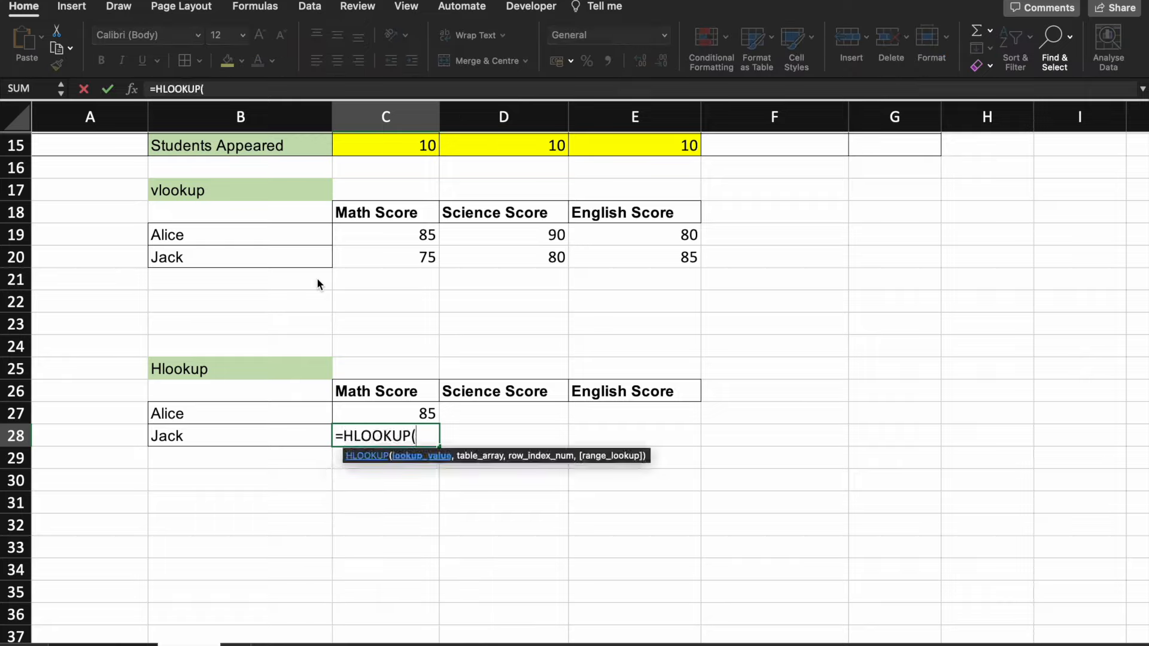
{"action": "key", "text": "Left"}
{"action": "key", "text": "Up"}
{"action": "key", "text": "Right"}
{"action": "key", "text": "Up"}
{"action": "type", "text": ","}
{"action": "scroll", "coordinate": [317, 277], "scroll_direction": "up", "scroll_amount": 2}
{"action": "scroll", "coordinate": [317, 278], "scroll_direction": "up", "scroll_amount": 5}
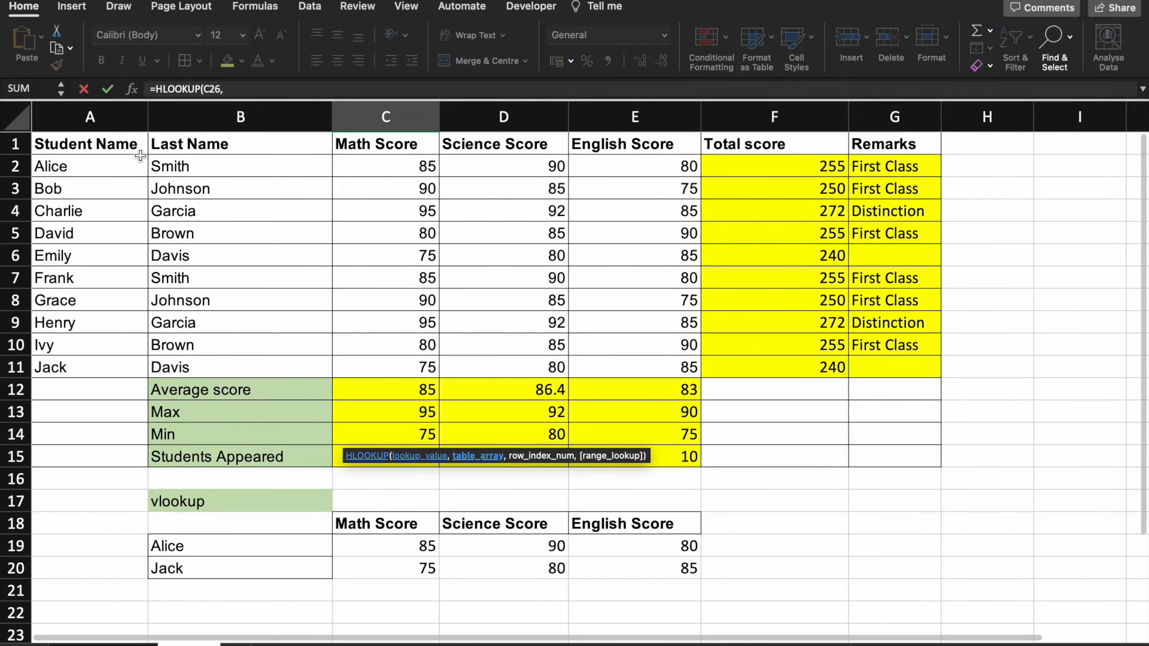
{"action": "left_click_drag", "start_coordinate": [136, 149], "coordinate": [601, 362]}
{"action": "key", "text": "F4"}
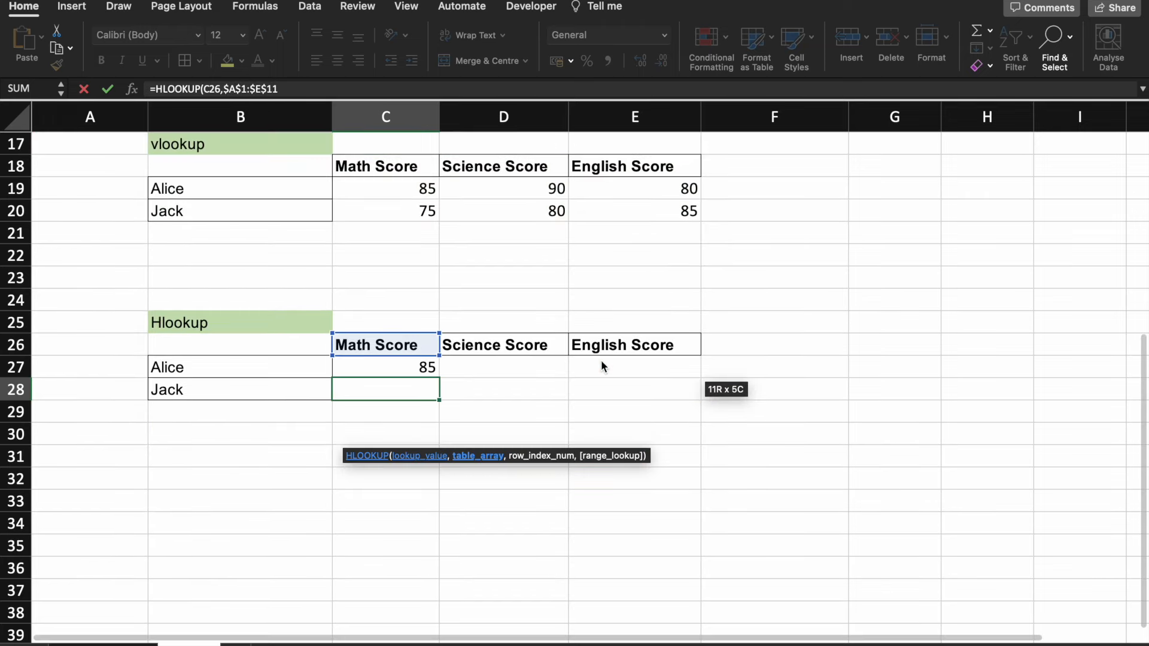
{"action": "type", "text": ","}
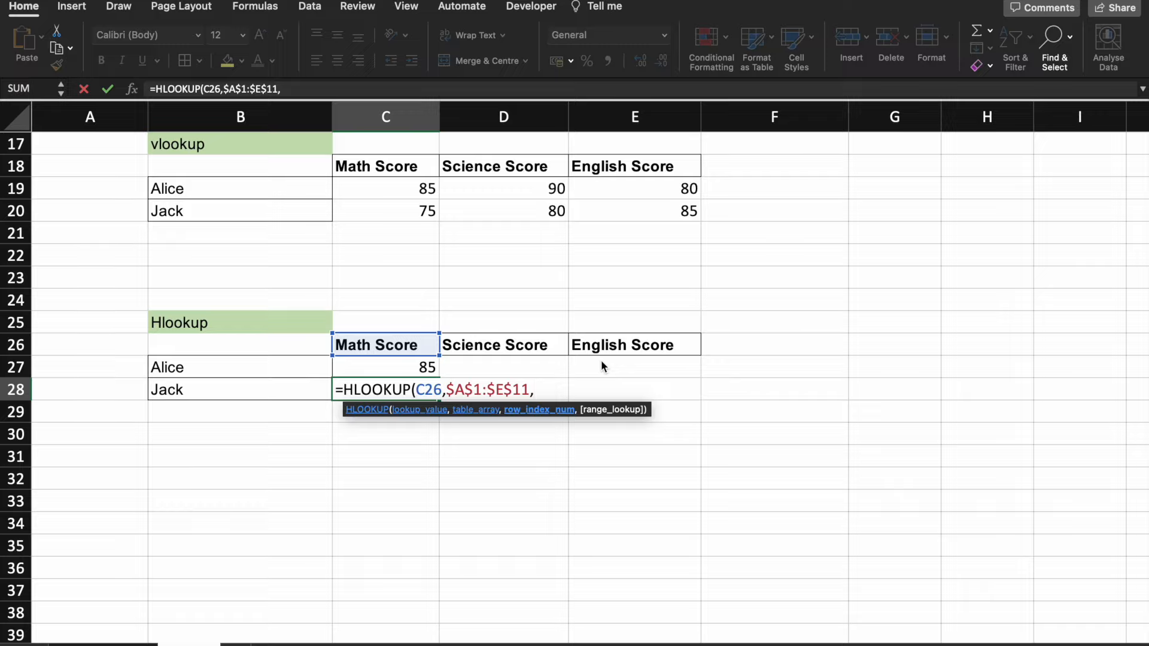
Complete the HLOOKUP formula in C28 with row index 11 and exact match 0.
{"action": "scroll", "coordinate": [601, 361], "scroll_direction": "up", "scroll_amount": 8}
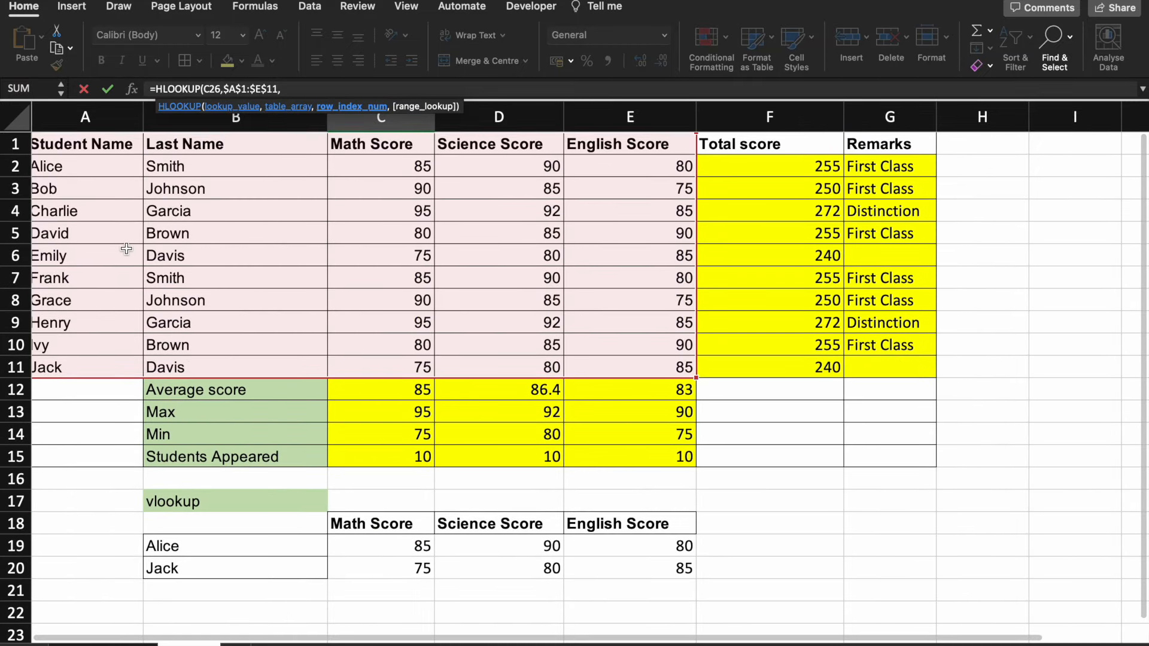
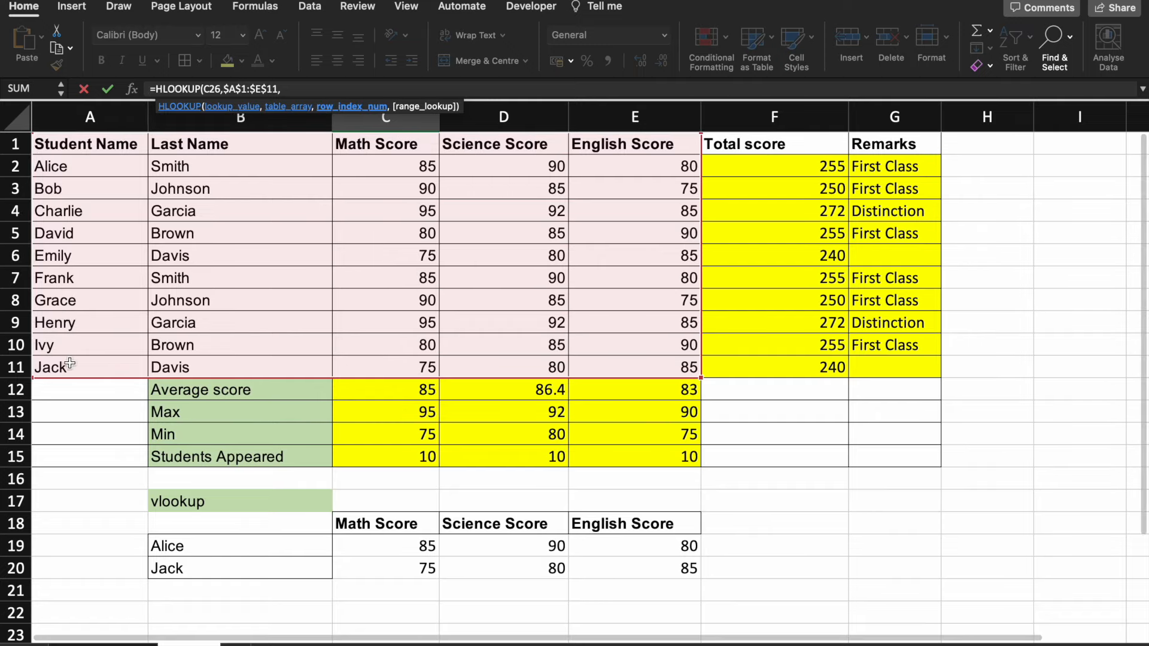
{"action": "scroll", "coordinate": [70, 363], "scroll_direction": "down", "scroll_amount": 10}
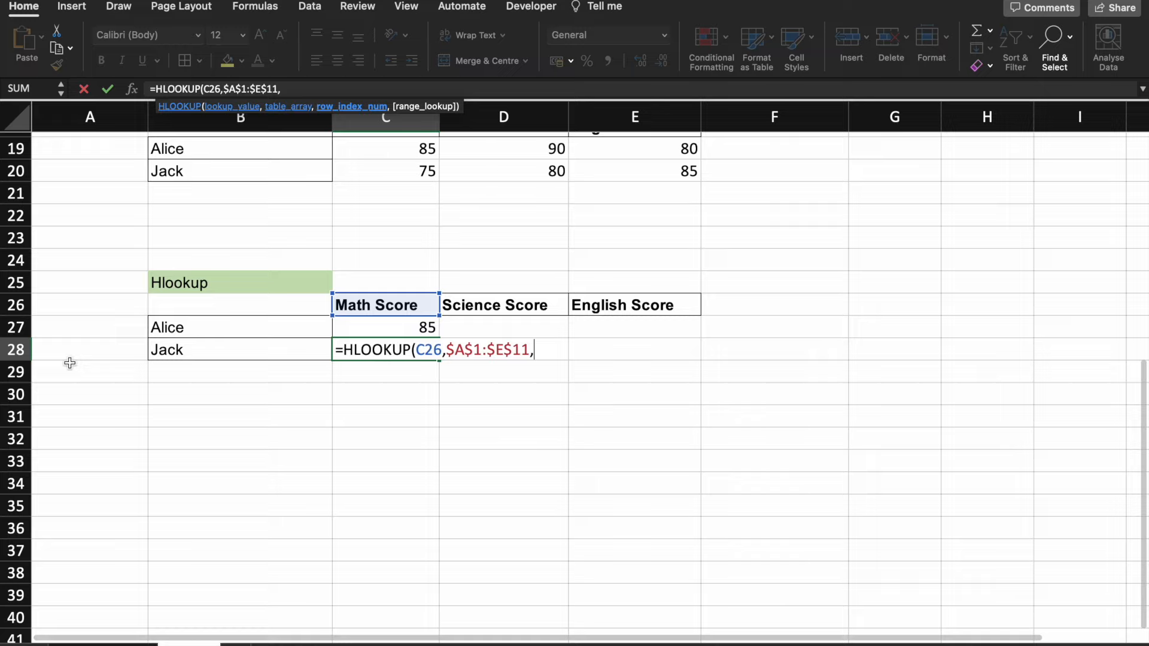
{"action": "type", "text": "11,0"}
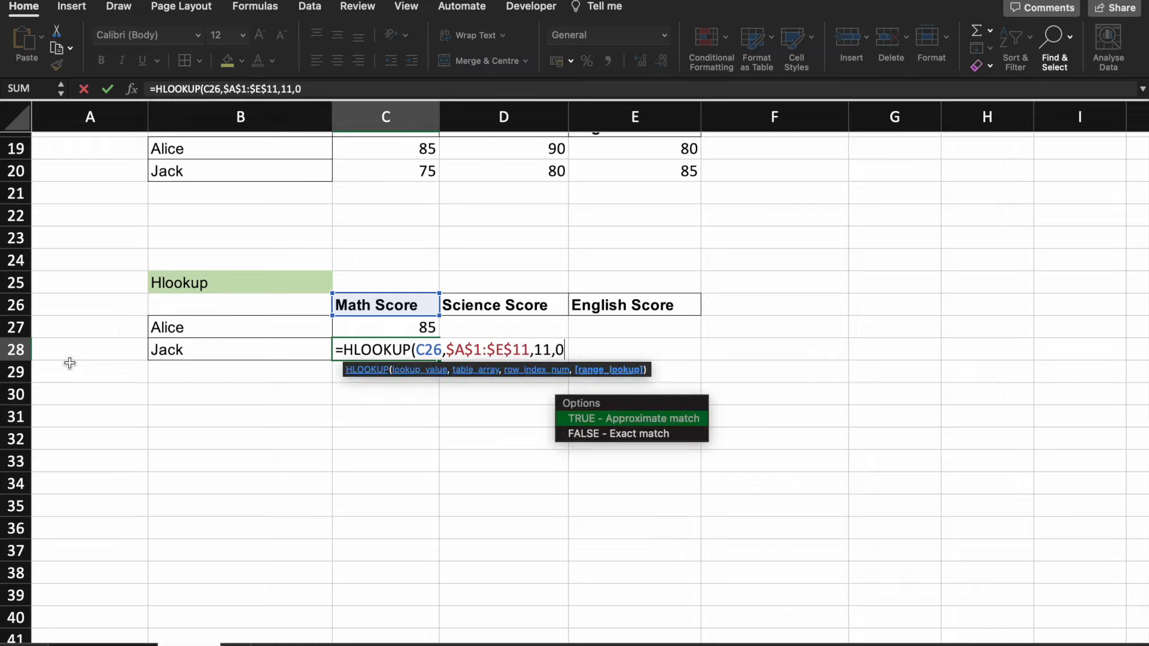
{"action": "type", "text": ")"}
{"action": "key", "text": "Return"}
{"action": "key", "text": "Up"}
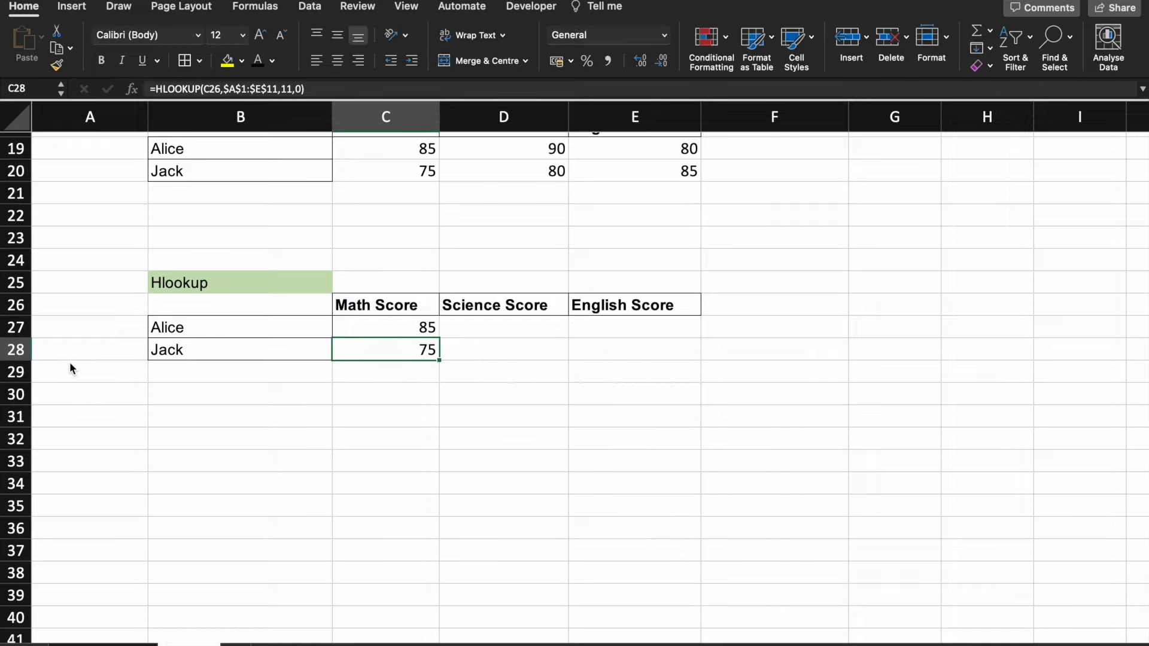
Fill the HLOOKUP formulas from C27:C28 across to D27:E28 for the science and English scores.
{"action": "scroll", "coordinate": [69, 362], "scroll_direction": "up", "scroll_amount": 5}
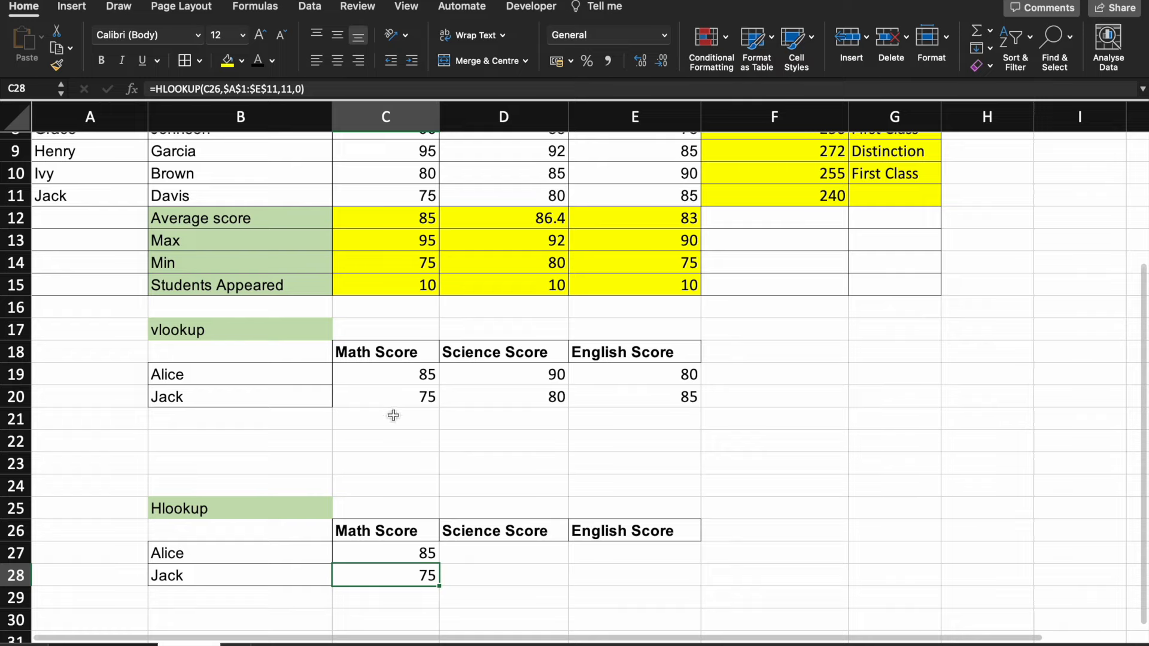
{"action": "scroll", "coordinate": [516, 531], "scroll_direction": "down", "scroll_amount": 2}
{"action": "left_click", "coordinate": [423, 461]}
{"action": "mouse_move", "coordinate": [423, 461]}
{"action": "left_mouse_down"}
{"action": "mouse_move", "coordinate": [426, 488]}
{"action": "mouse_move", "coordinate": [694, 495]}
{"action": "left_mouse_up"}
{"action": "left_click", "coordinate": [755, 489]}
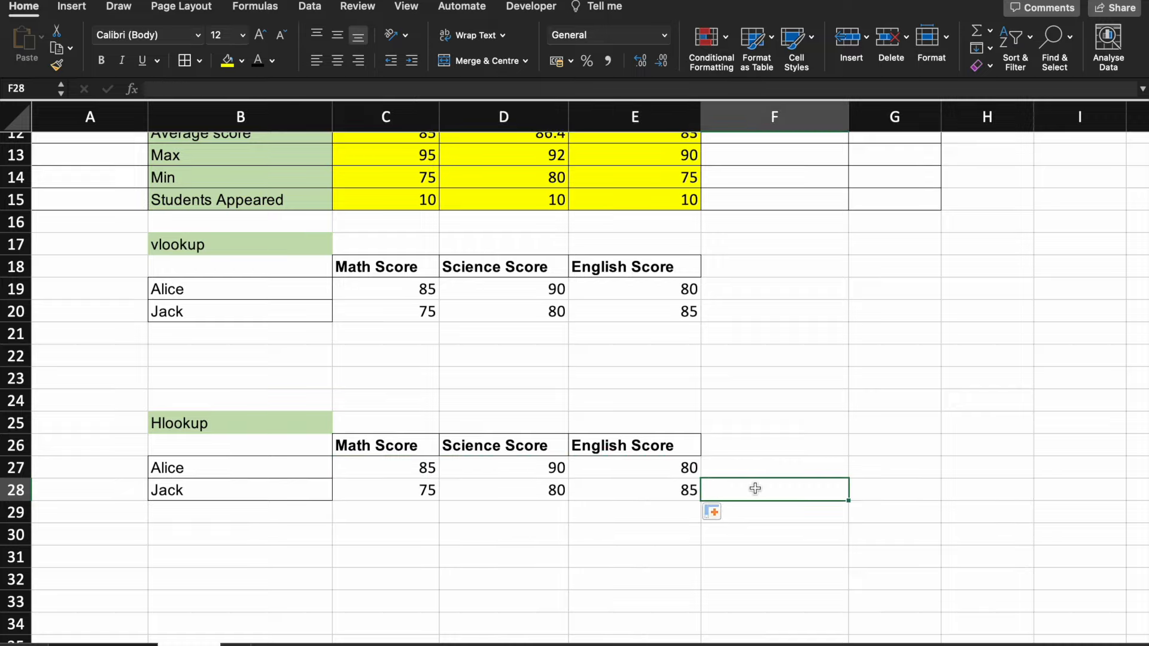
Check the copied HLOOKUP formulas in D27:E28 cell by cell.
{"action": "key", "text": "Left"}
{"action": "key", "text": "Left"}
{"action": "key", "text": "Up"}
{"action": "key", "text": "Down"}
{"action": "key", "text": "Right"}
{"action": "key", "text": "Up"}
{"action": "key", "text": "Down"}
Compare the vlookup results in C19:E20 with the Hlookup results in C27:E28.
{"action": "scroll", "coordinate": [670, 447], "scroll_direction": "up", "scroll_amount": 1}
{"action": "left_click", "coordinate": [408, 325]}
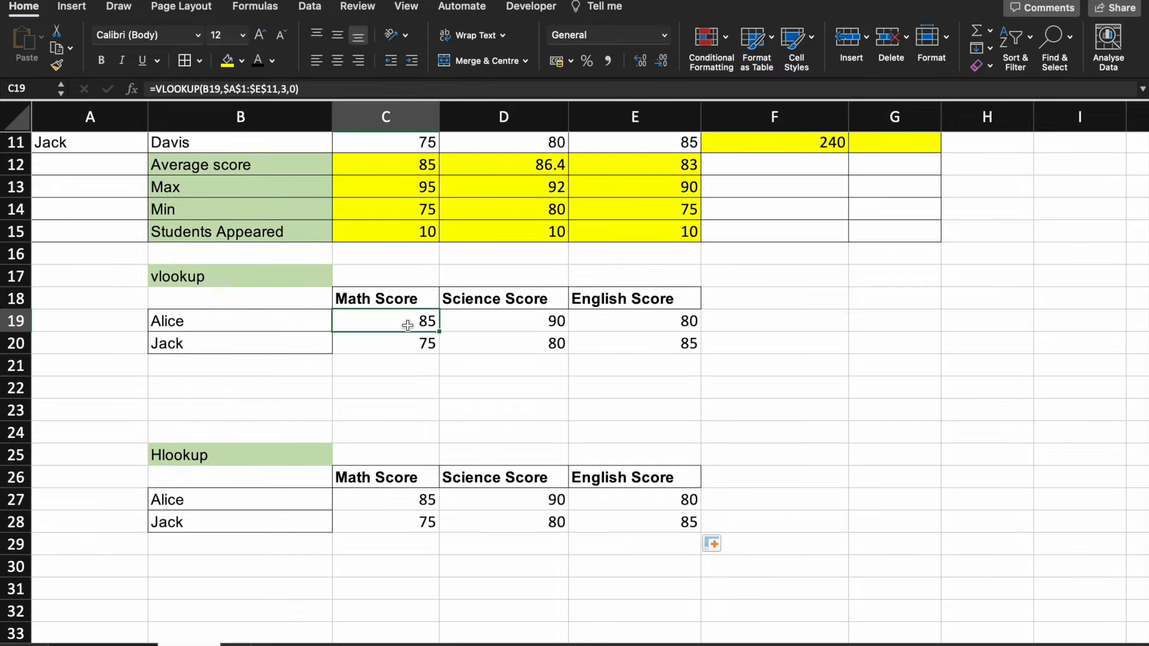
{"action": "key", "text": "shift+Right"}
{"action": "key", "text": "shift+Right"}
{"action": "key", "text": "shift+Down"}
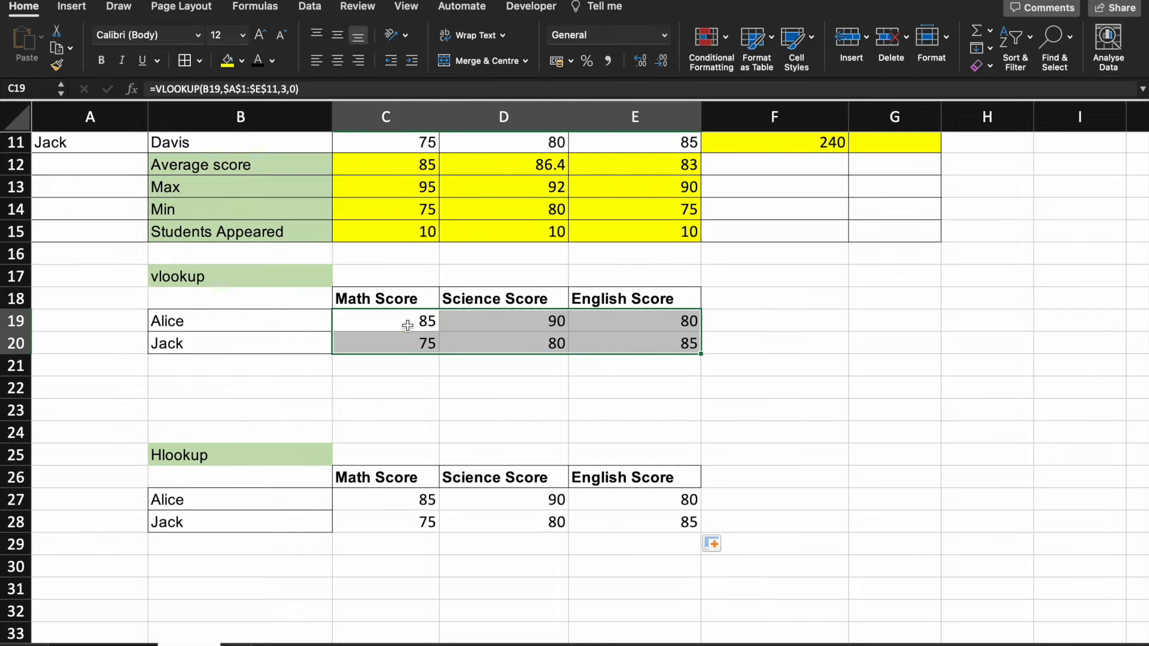
{"action": "scroll", "coordinate": [454, 408], "scroll_direction": "down", "scroll_amount": 2}
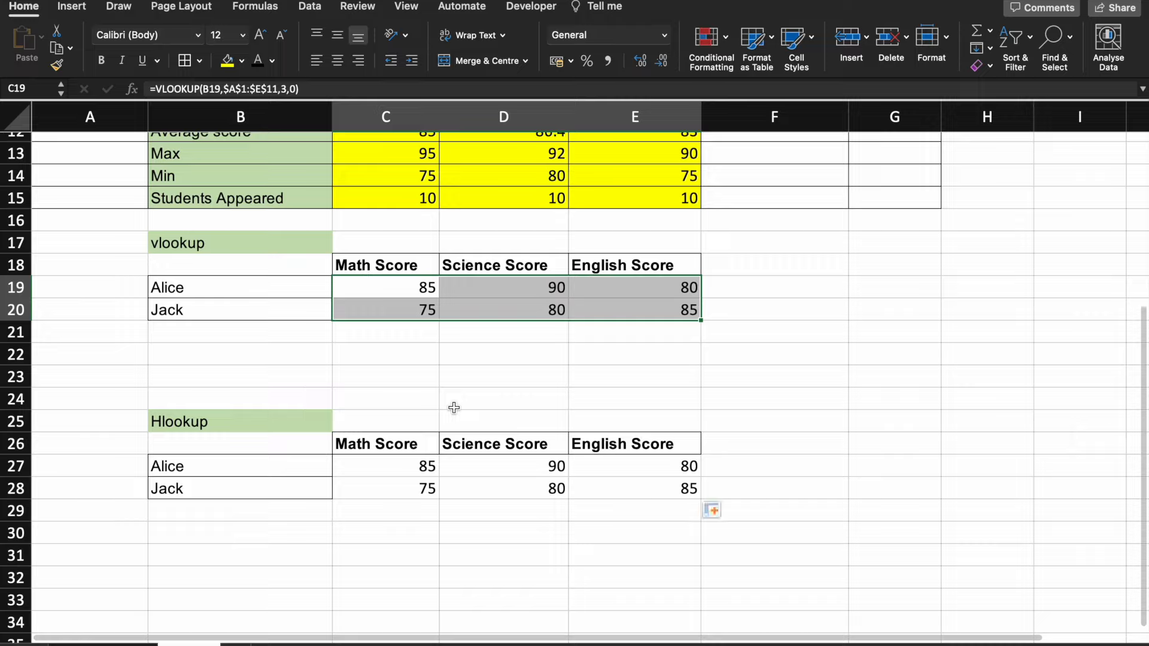
{"action": "left_click", "coordinate": [400, 496]}
{"action": "key", "text": "Up"}
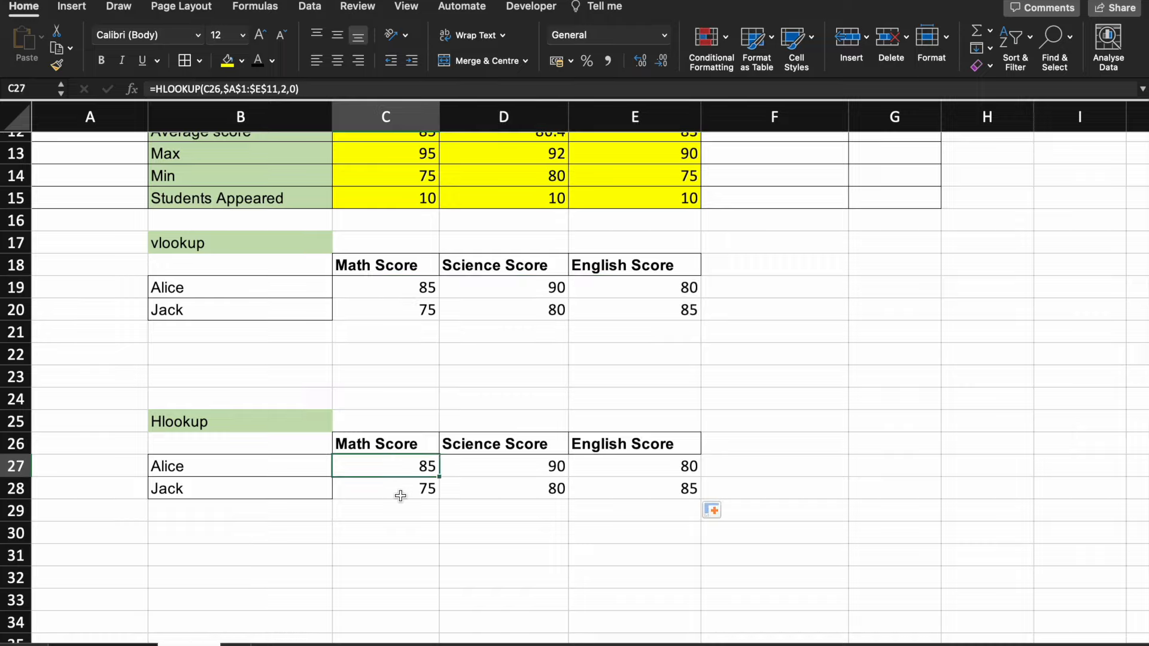
{"action": "key", "text": "shift+Right"}
{"action": "key", "text": "shift+Right"}
{"action": "key", "text": "shift+Down"}
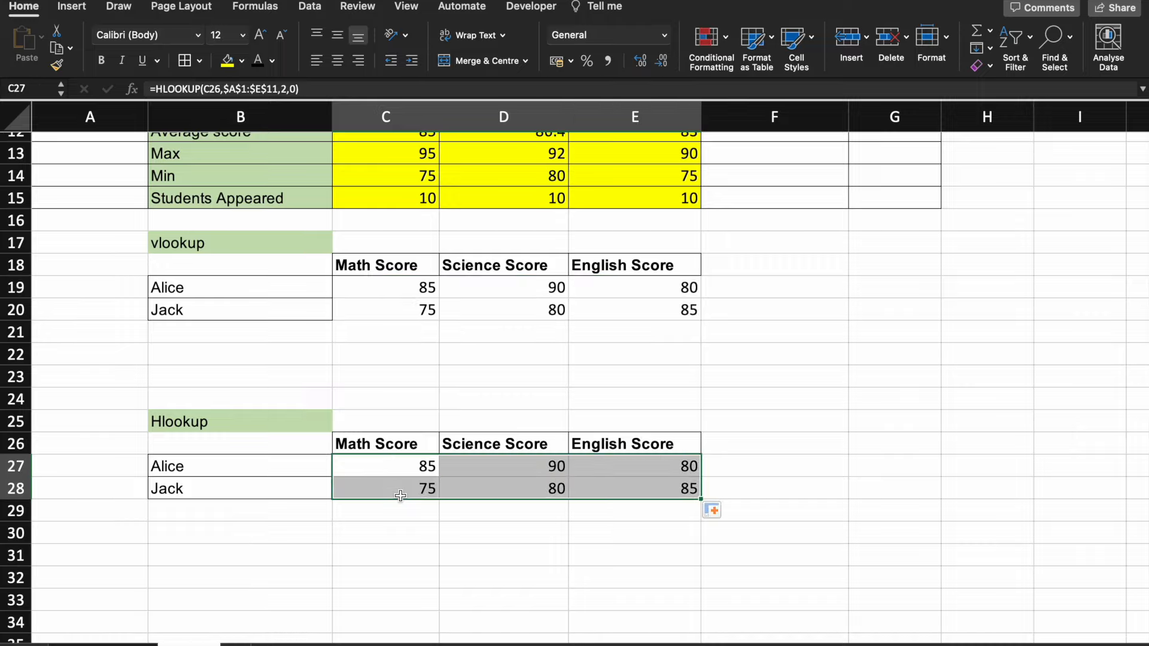
{"action": "left_click", "coordinate": [355, 519]}
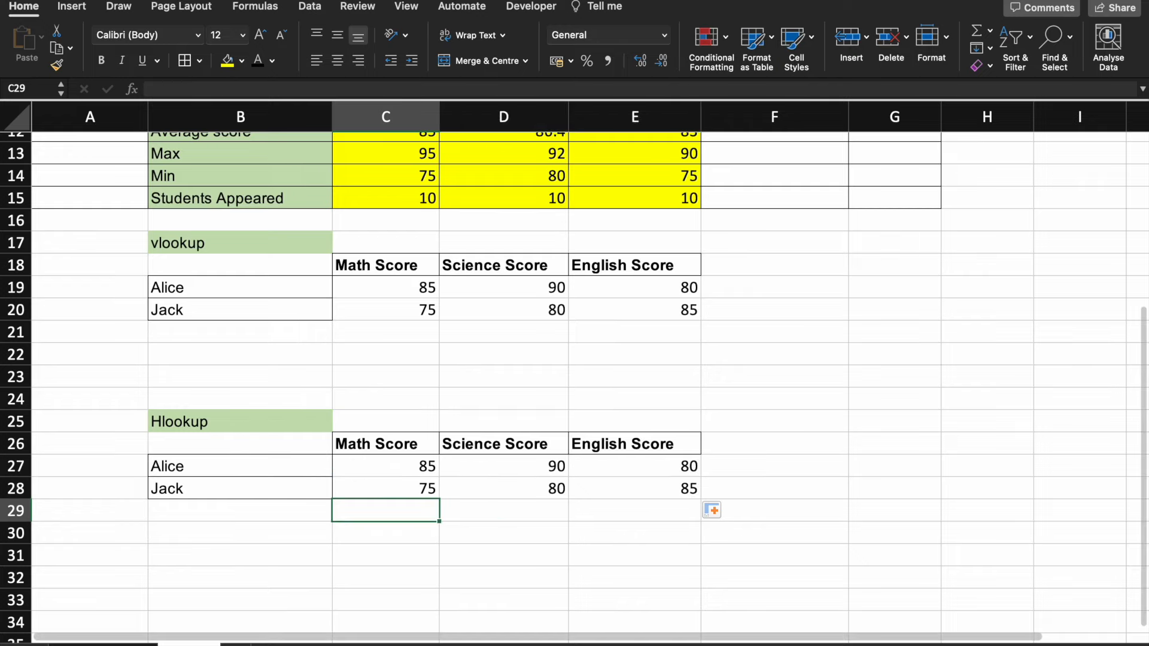
Highlight the VLOOKUP and HLOOKUP entries in B8:B9 of the formula list sheet in yellow.
{"action": "left_click", "coordinate": [104, 644]}
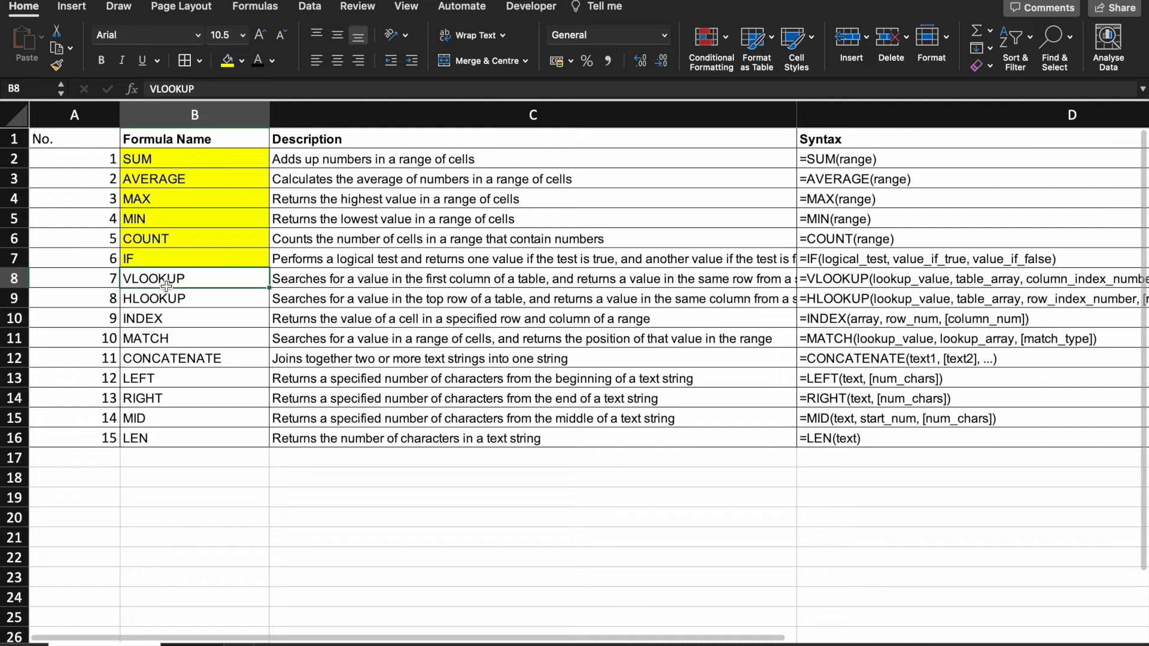
{"action": "key", "text": "Up"}
{"action": "left_click_drag", "start_coordinate": [166, 285], "coordinate": [167, 293]}
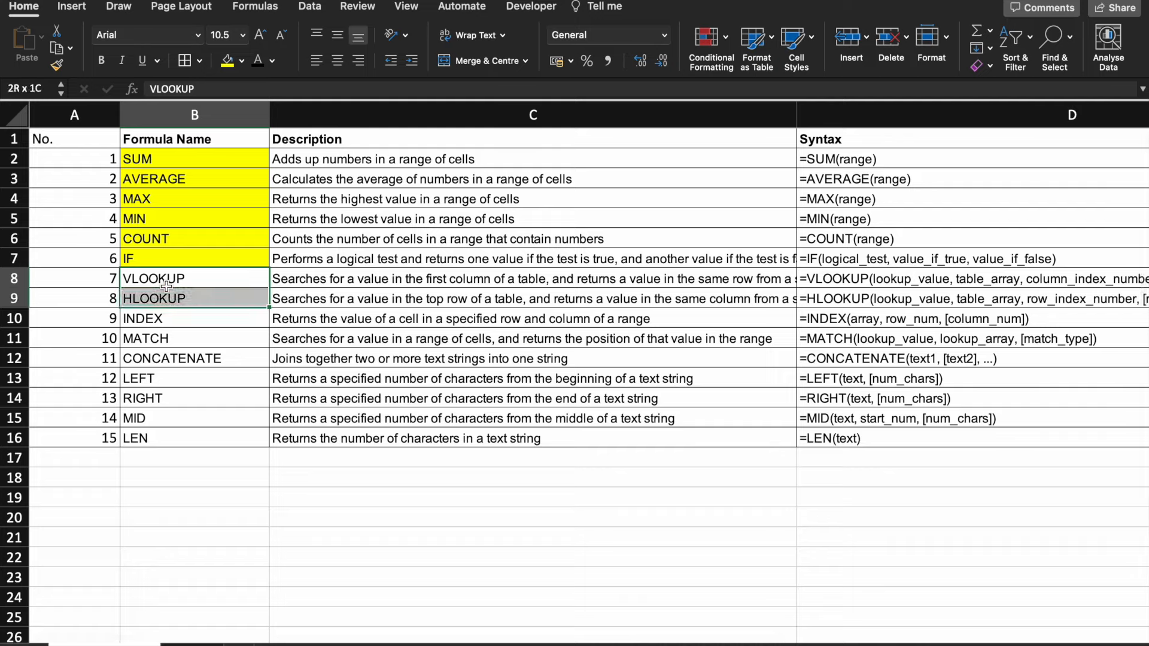
{"action": "left_click", "coordinate": [228, 60]}
{"action": "left_click", "coordinate": [180, 320]}
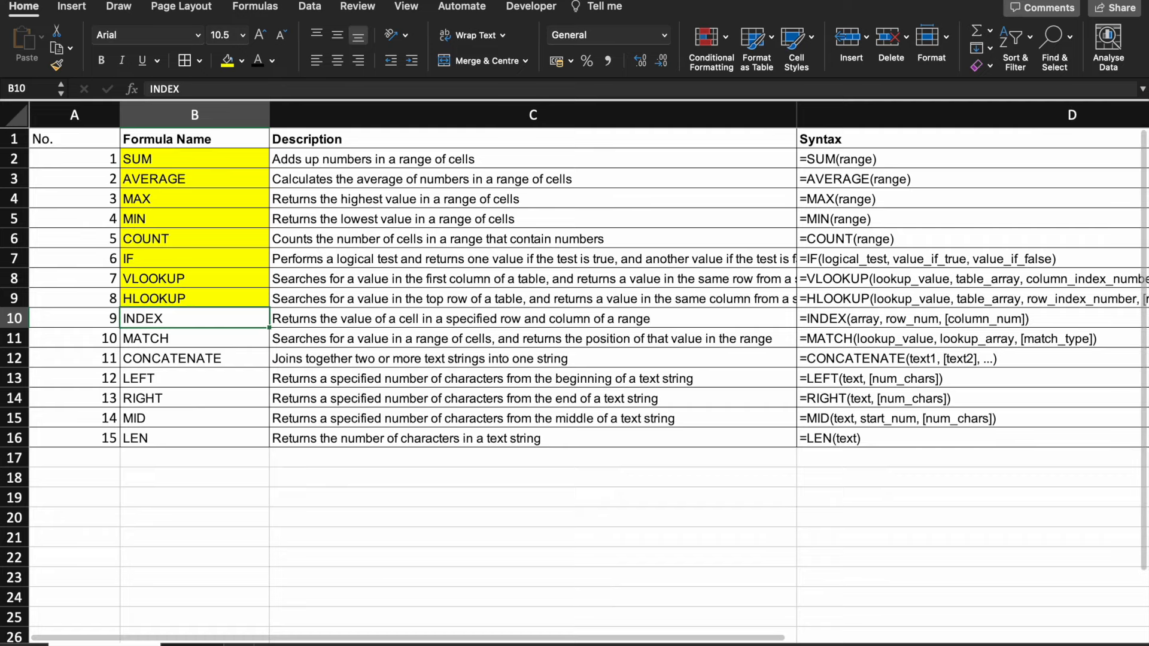
Return to the student score sheet and enter the label "row" in F18 with the value 4 in G18.
{"action": "left_click", "coordinate": [189, 644]}
{"action": "scroll", "coordinate": [778, 438], "scroll_direction": "up", "scroll_amount": 5}
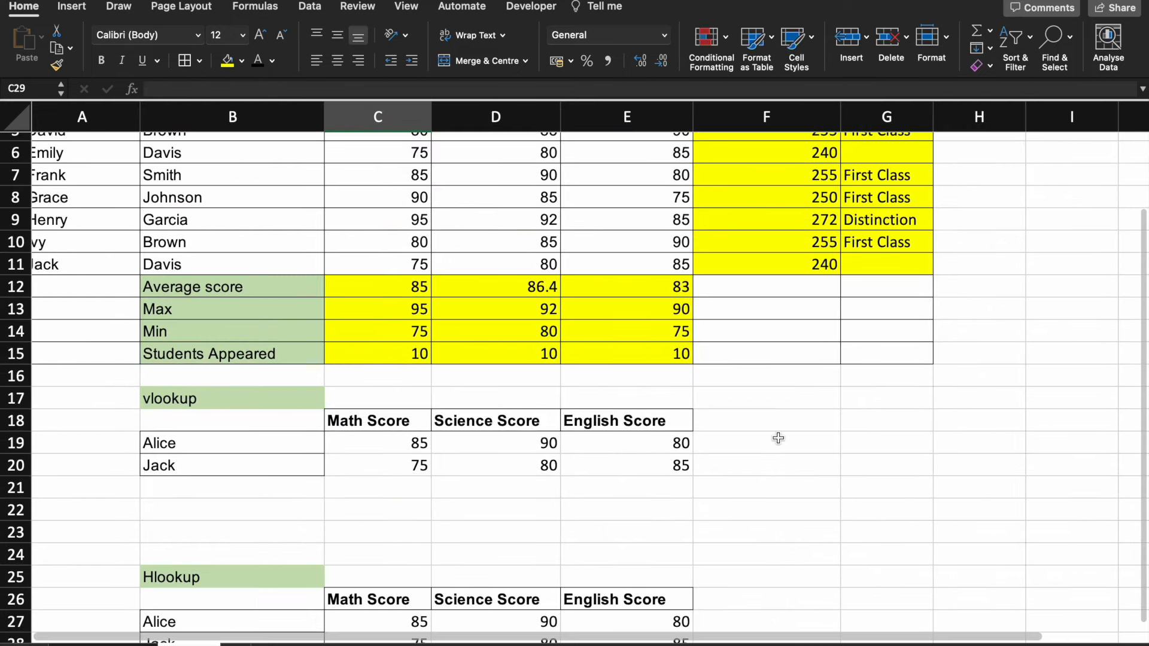
{"action": "scroll", "coordinate": [778, 439], "scroll_direction": "up", "scroll_amount": 3}
{"action": "scroll", "coordinate": [778, 438], "scroll_direction": "right", "scroll_amount": 5}
{"action": "scroll", "coordinate": [779, 438], "scroll_direction": "left", "scroll_amount": 3}
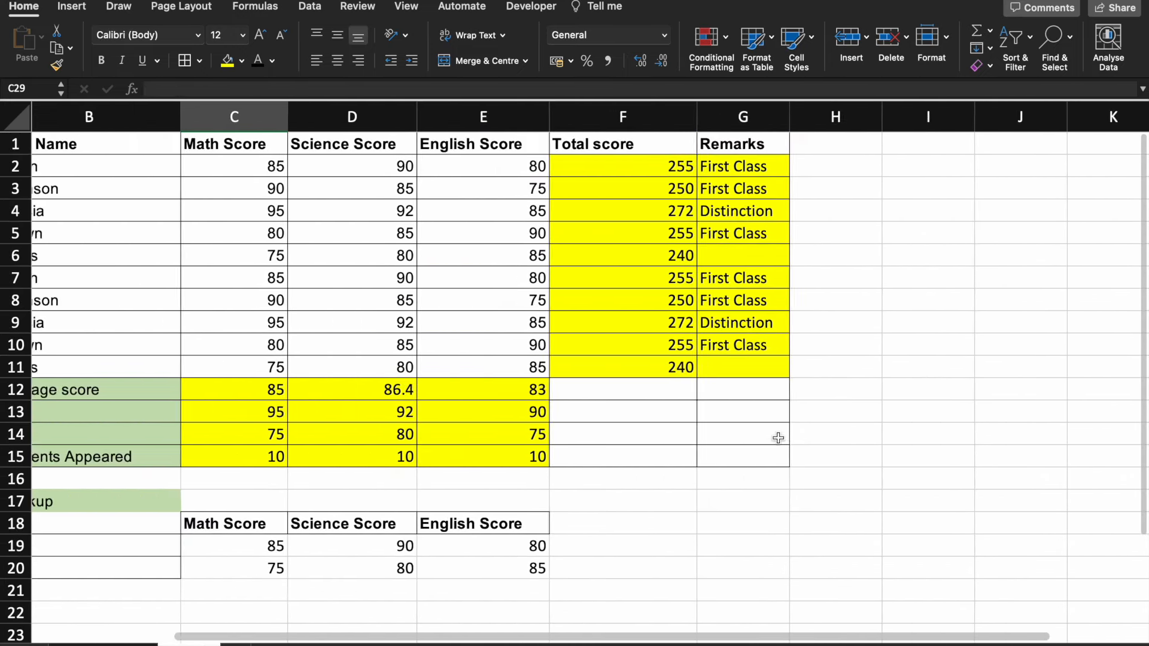
{"action": "scroll", "coordinate": [778, 438], "scroll_direction": "down", "scroll_amount": 5}
{"action": "left_click", "coordinate": [677, 451]}
{"action": "key", "text": "Up"}
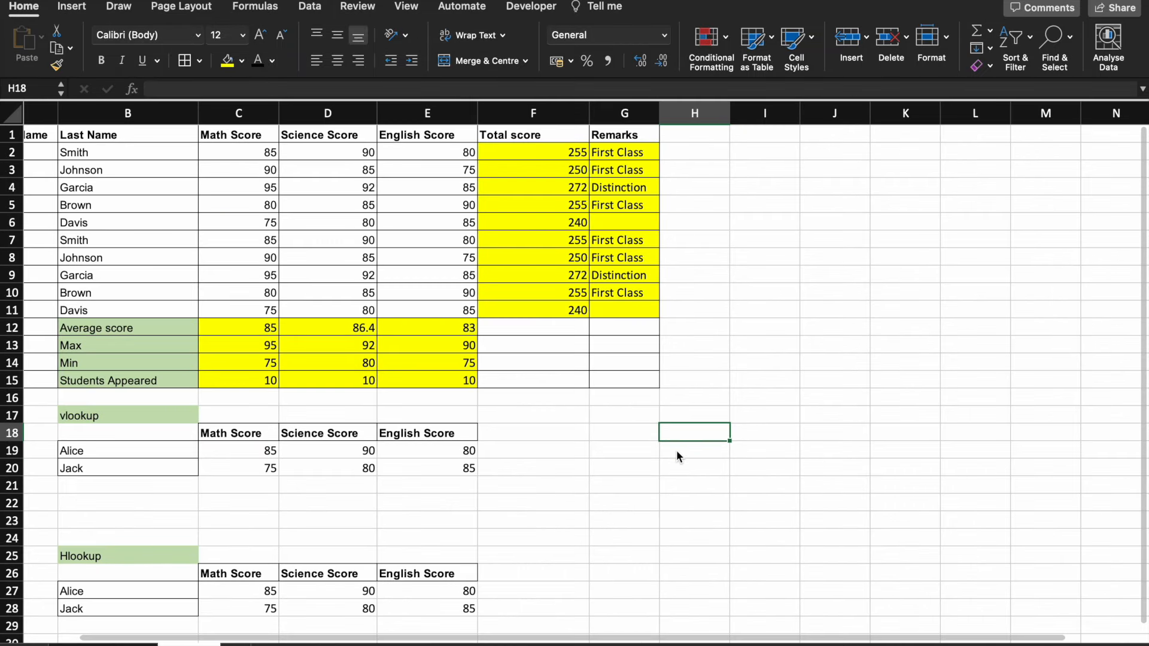
{"action": "key", "text": "Left"}
{"action": "type", "text": "4"}
{"action": "key", "text": "Return"}
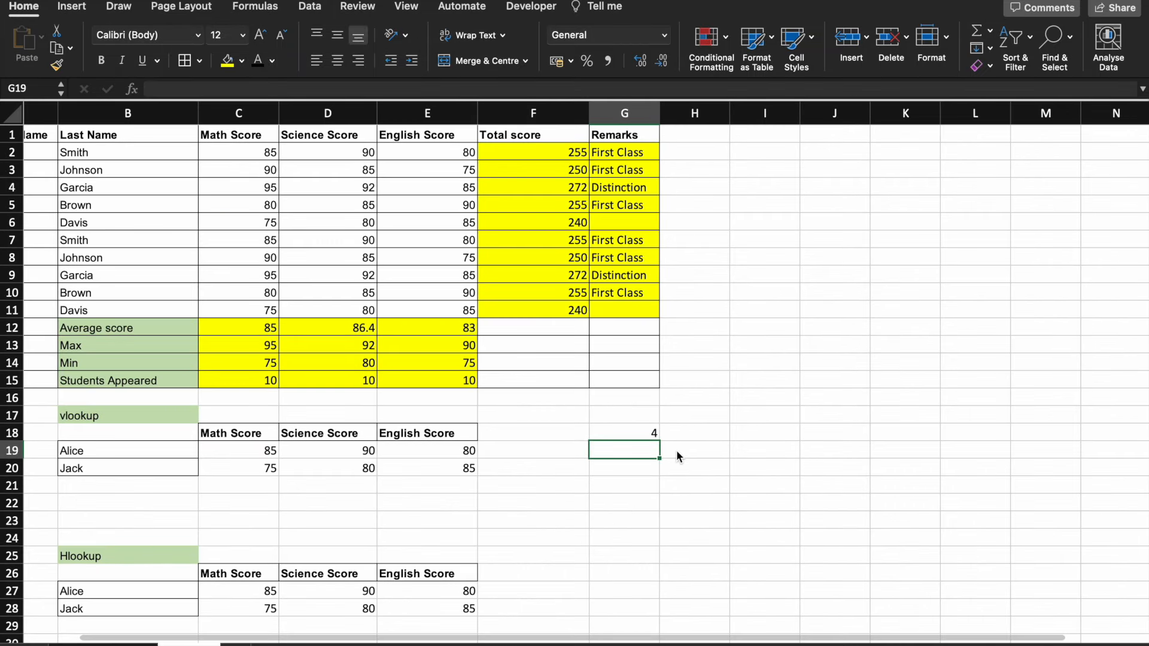
{"action": "key", "text": "Up"}
{"action": "key", "text": "Left"}
{"action": "type", "text": "row"}
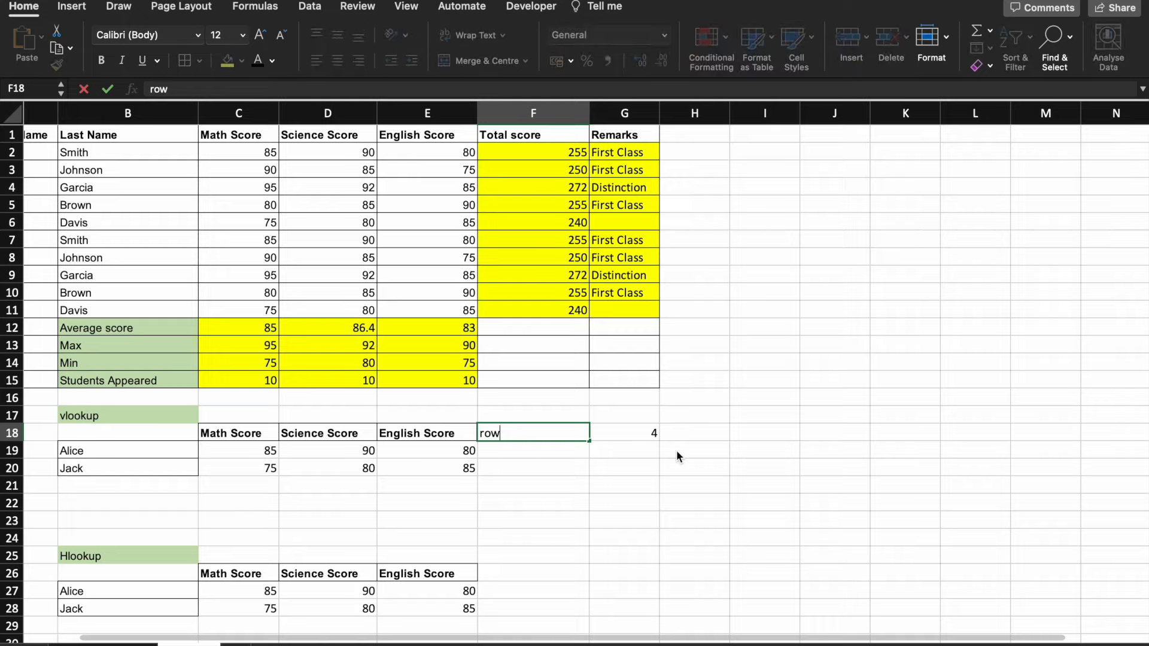
{"action": "key", "text": "Return"}
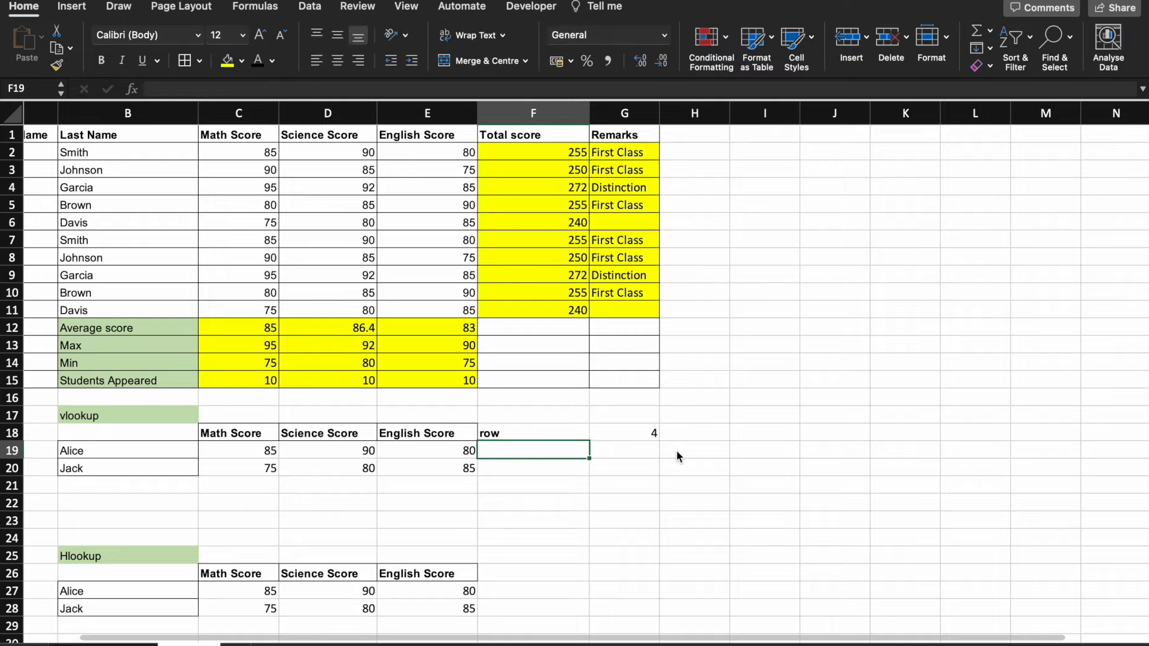
Enter the label "column" in F19 and the value 4 in G19.
{"action": "type", "text": "column"}
{"action": "key", "text": "Return"}
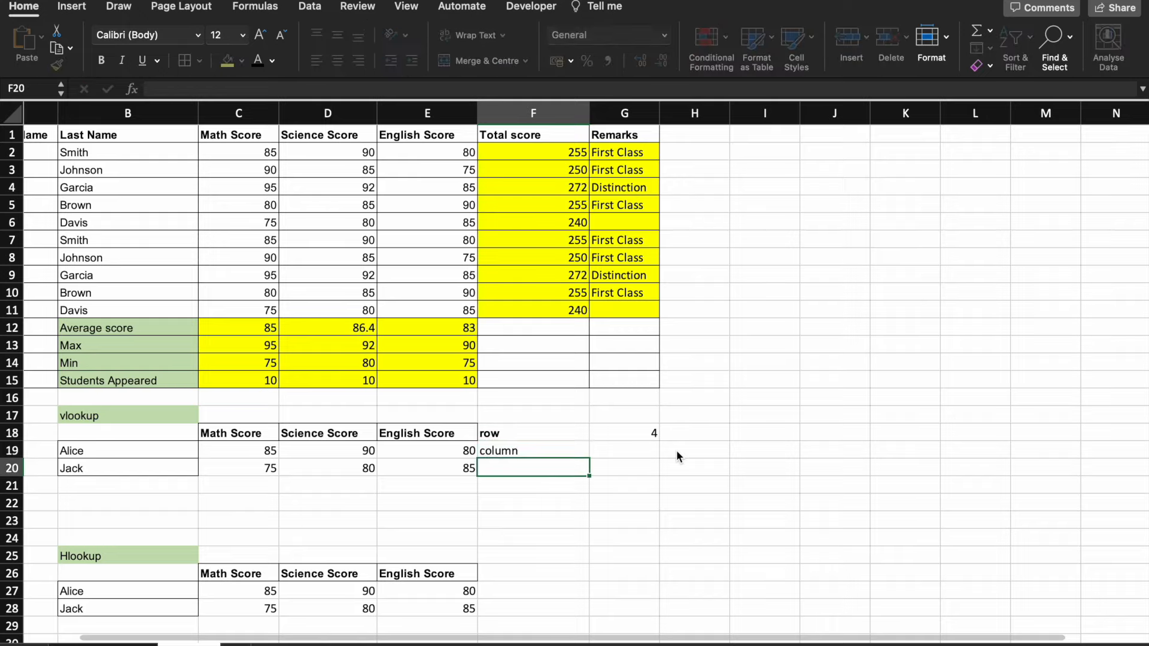
{"action": "key", "text": "Right"}
{"action": "key", "text": "Up"}
{"action": "type", "text": "4"}
{"action": "key", "text": "Return"}
Enter the label "value" in F20, below the column label.
{"action": "key", "text": "Right"}
{"action": "key", "text": "Up"}
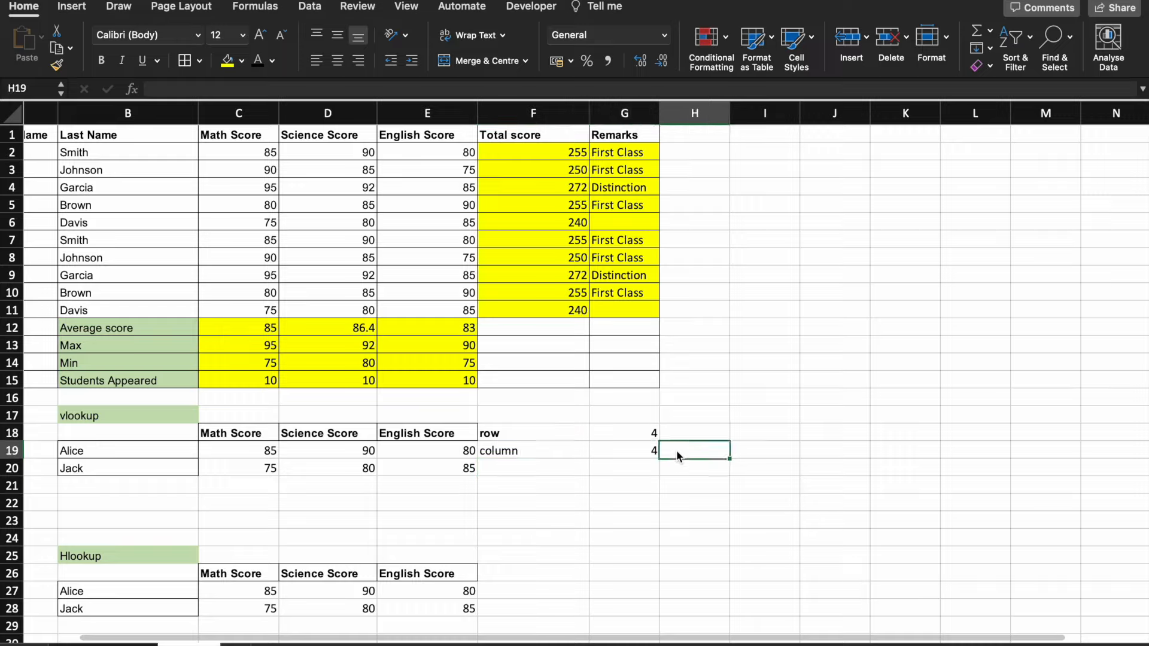
{"action": "key", "text": "Left"}
{"action": "key", "text": "Left"}
{"action": "key", "text": "Down"}
{"action": "type", "text": "value"}
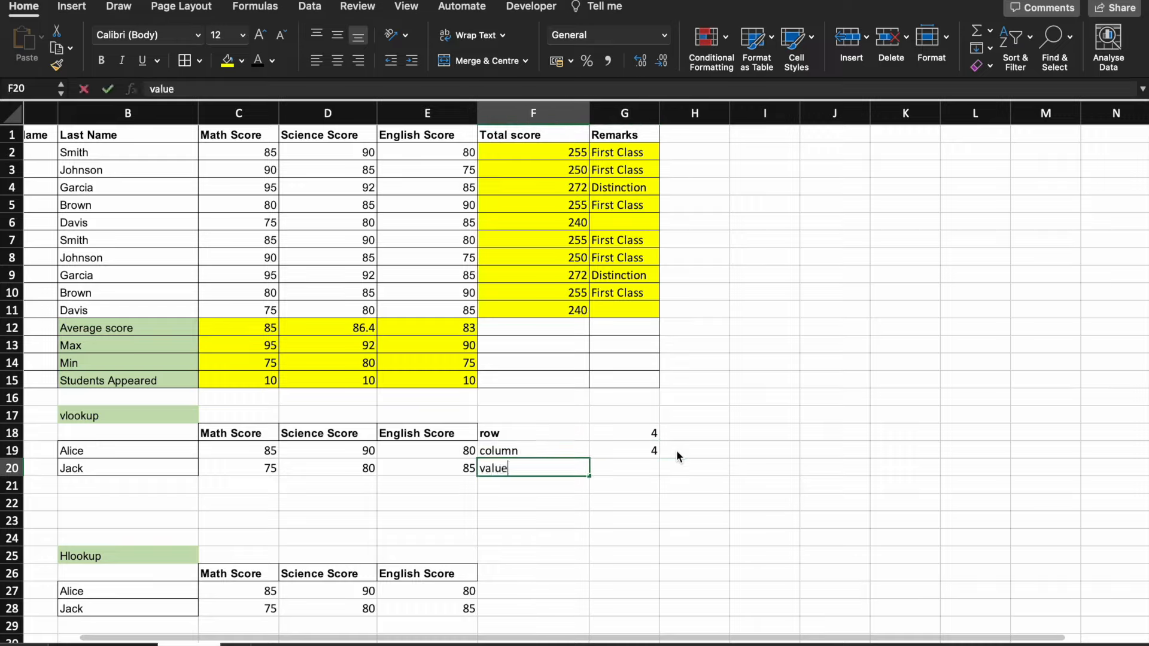
{"action": "key", "text": "Return"}
Start an INDEX formula in G20 with the score table A1:E11 as its array.
{"action": "key", "text": "Up"}
{"action": "key", "text": "Right"}
{"action": "type", "text": "="}
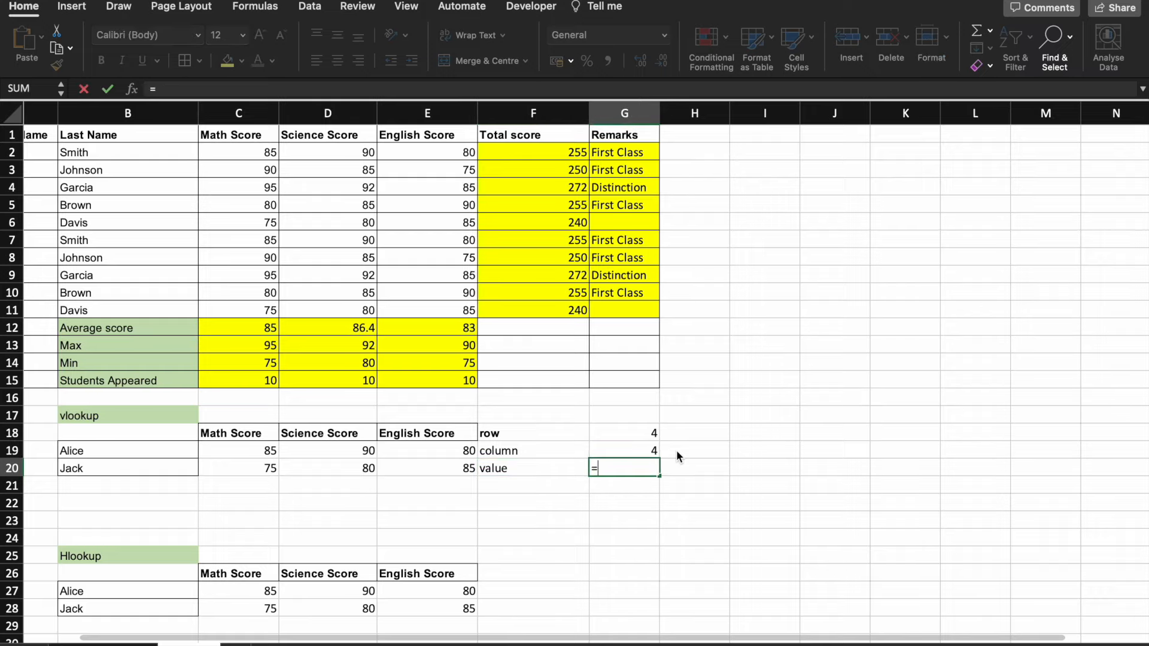
{"action": "type", "text": "iond"}
{"action": "key", "text": "BackSpace"}
{"action": "key", "text": "BackSpace"}
{"action": "key", "text": "BackSpace"}
{"action": "type", "text": "nd"}
{"action": "key", "text": "Tab"}
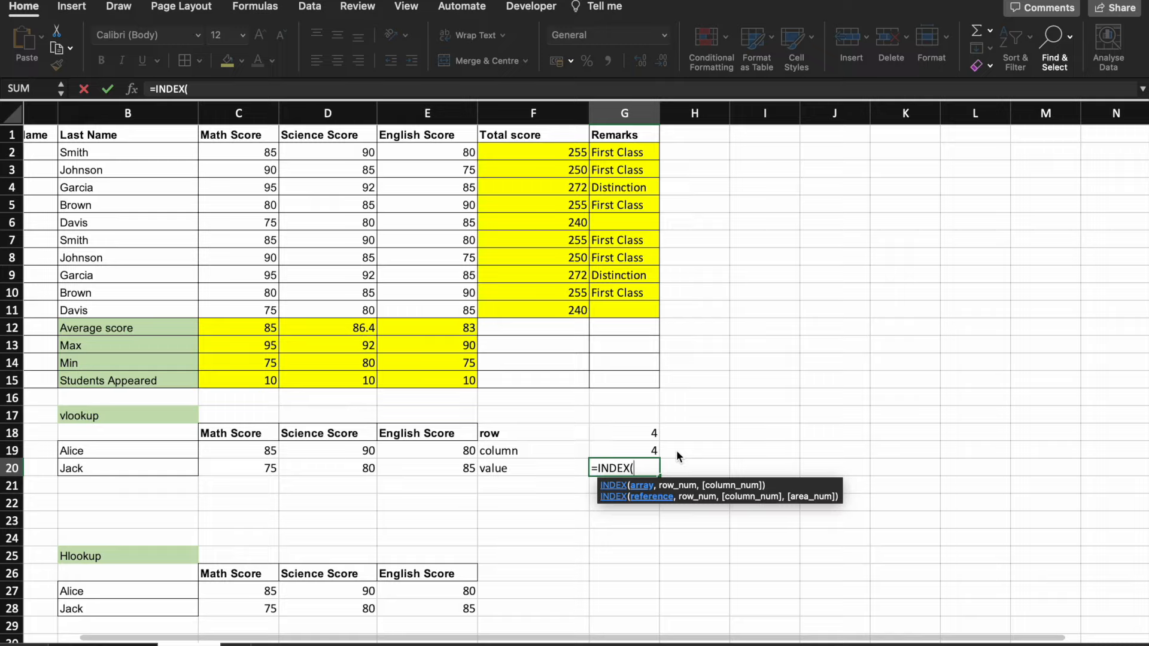
{"action": "scroll", "coordinate": [605, 443], "scroll_direction": "left", "scroll_amount": 3}
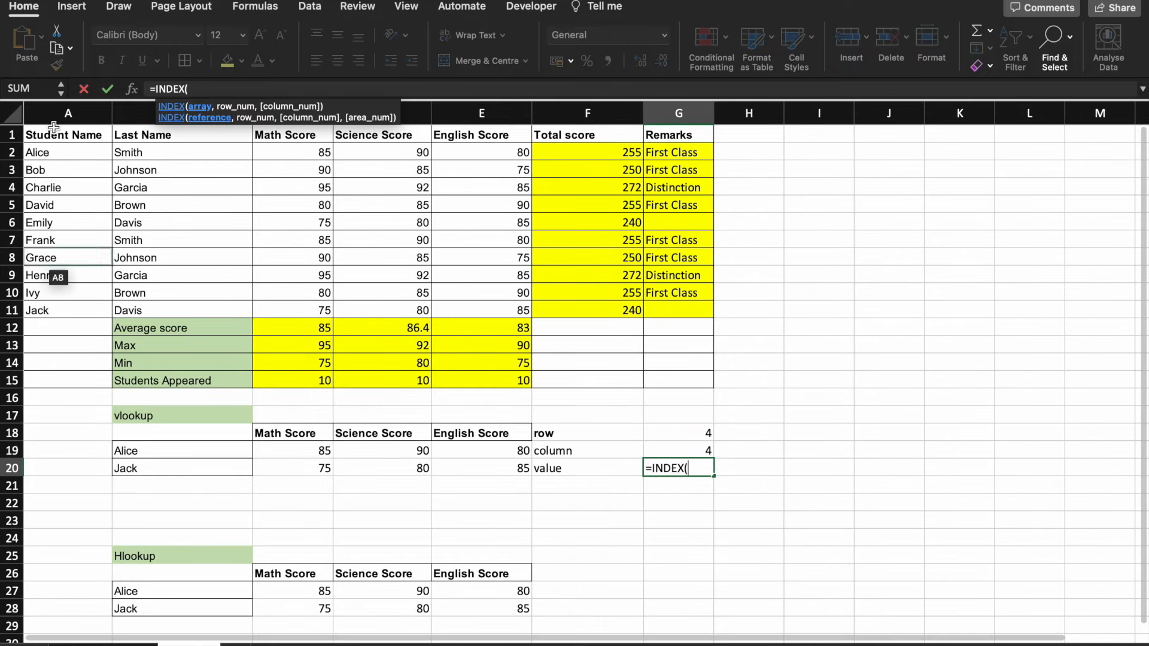
{"action": "left_click_drag", "start_coordinate": [51, 138], "coordinate": [480, 311]}
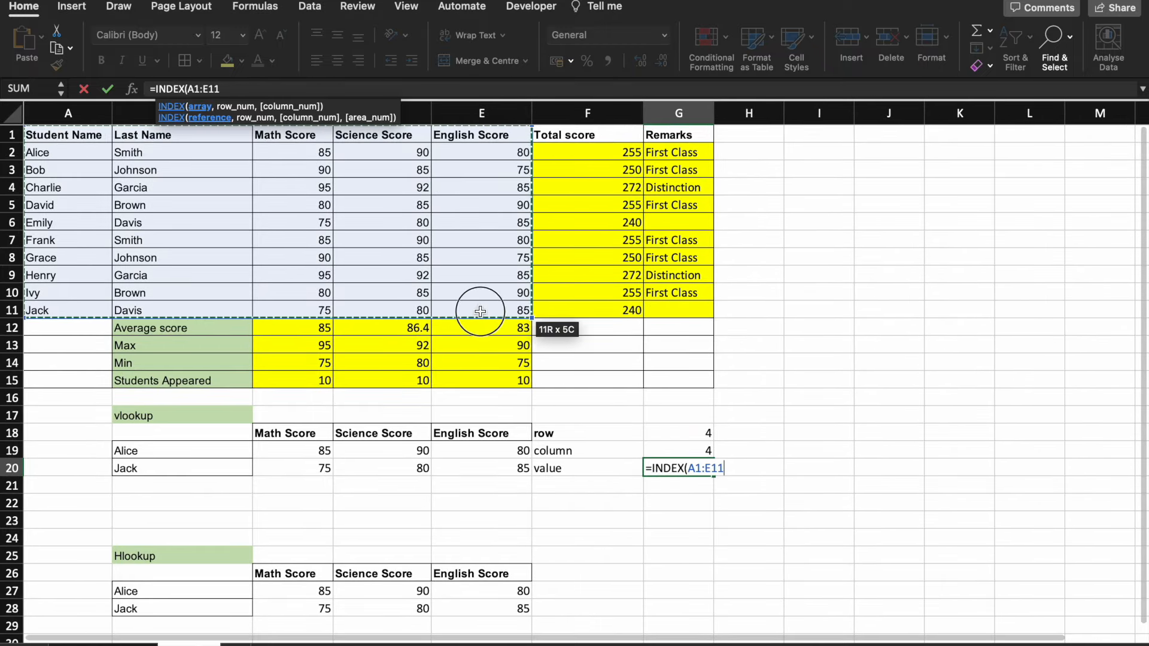
{"action": "type", "text": ","}
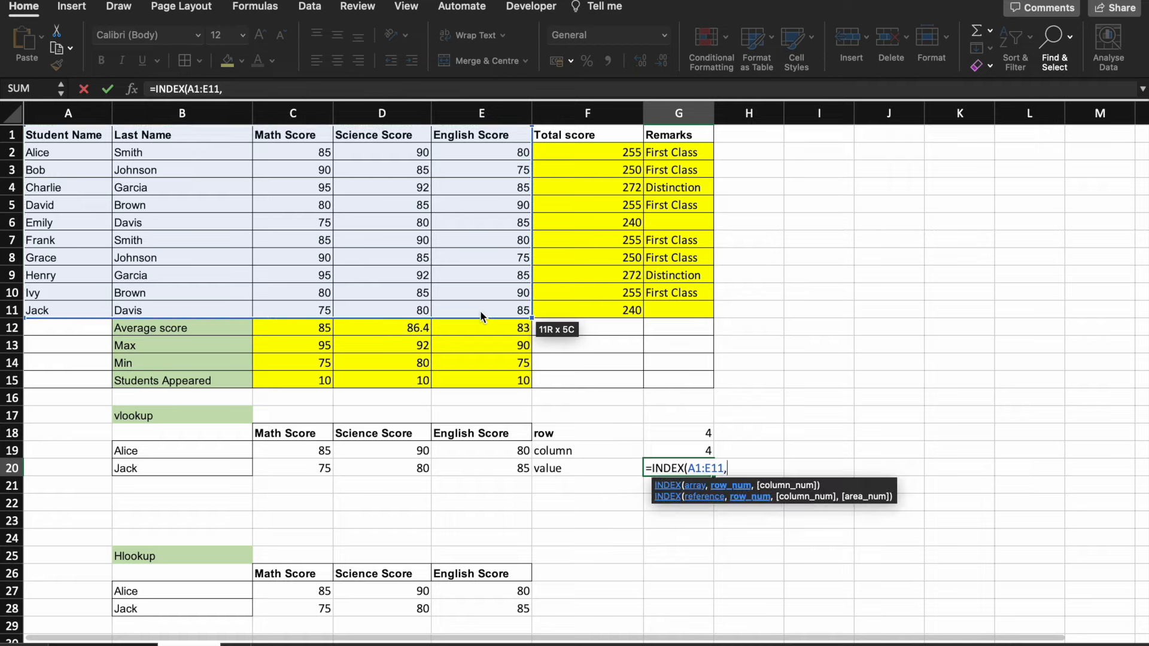
Complete the INDEX formula with G18 as the row number and G19 as the column number.
{"action": "key", "text": "Up"}
{"action": "key", "text": "Up"}
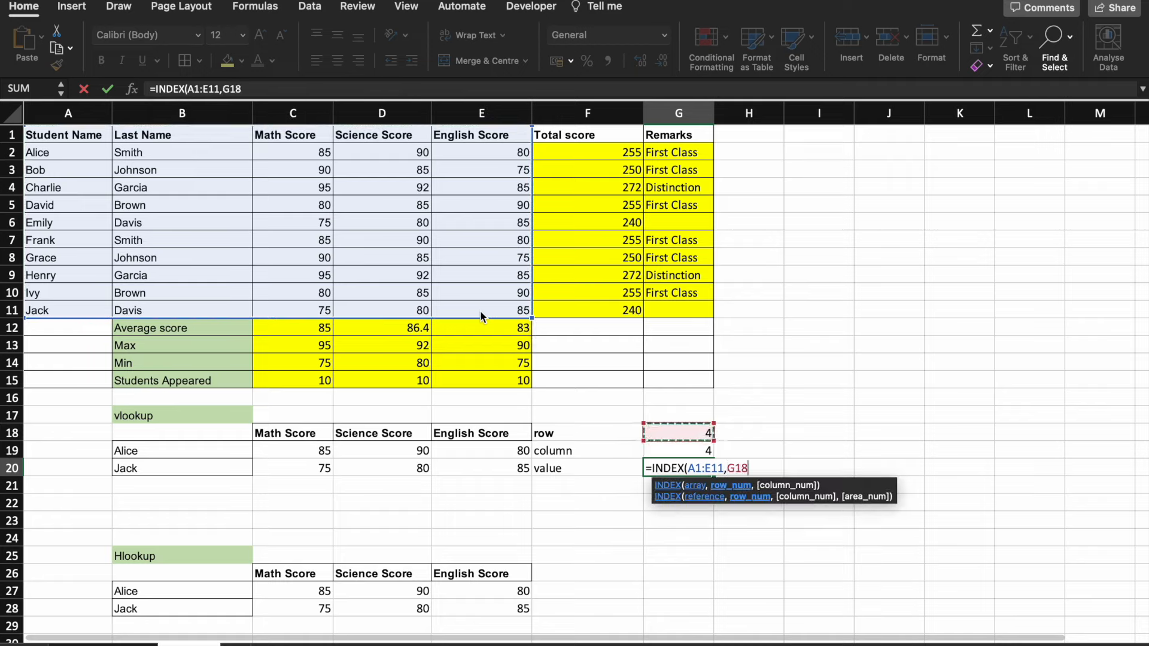
{"action": "type", "text": ","}
{"action": "key", "text": "Up"}
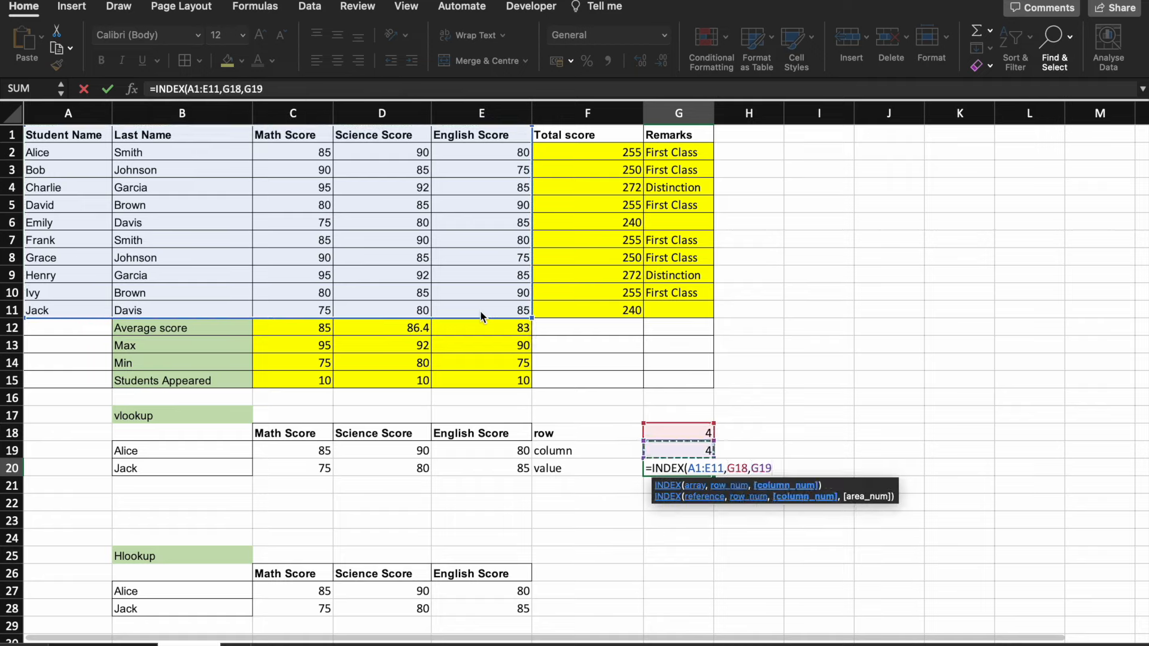
{"action": "key", "text": "Return"}
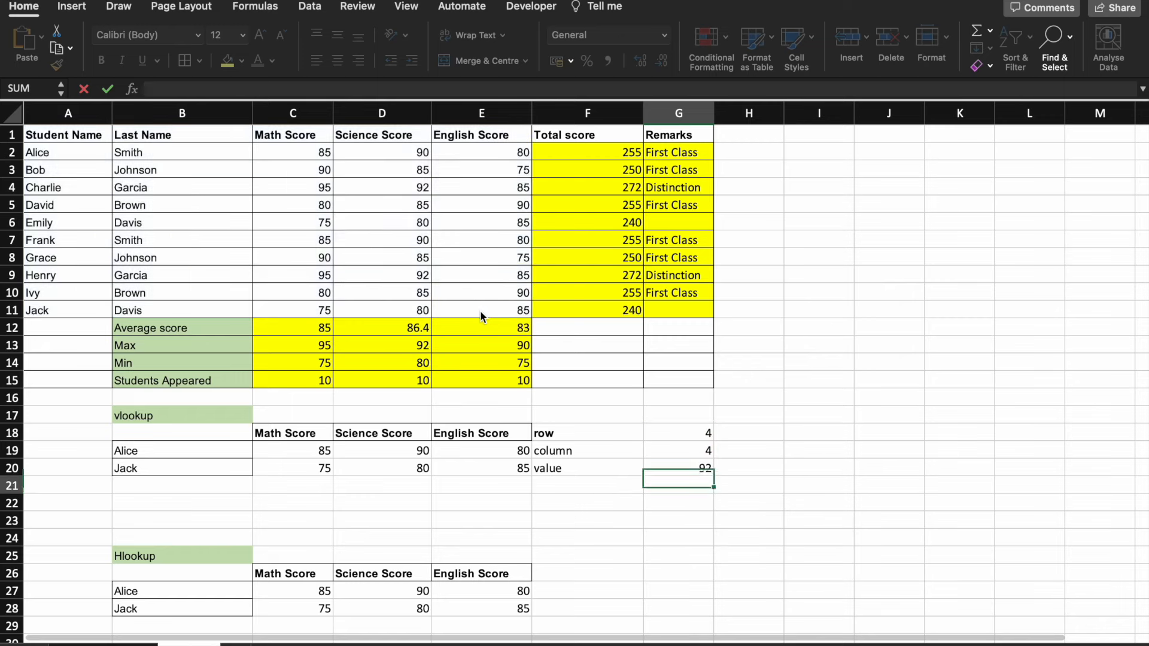
Check the INDEX result by tracing from A1 to the fourth column and fourth row of the score table.
{"action": "left_click", "coordinate": [51, 133]}
{"action": "key", "text": "Right"}
{"action": "key", "text": "Right"}
{"action": "key", "text": "Right"}
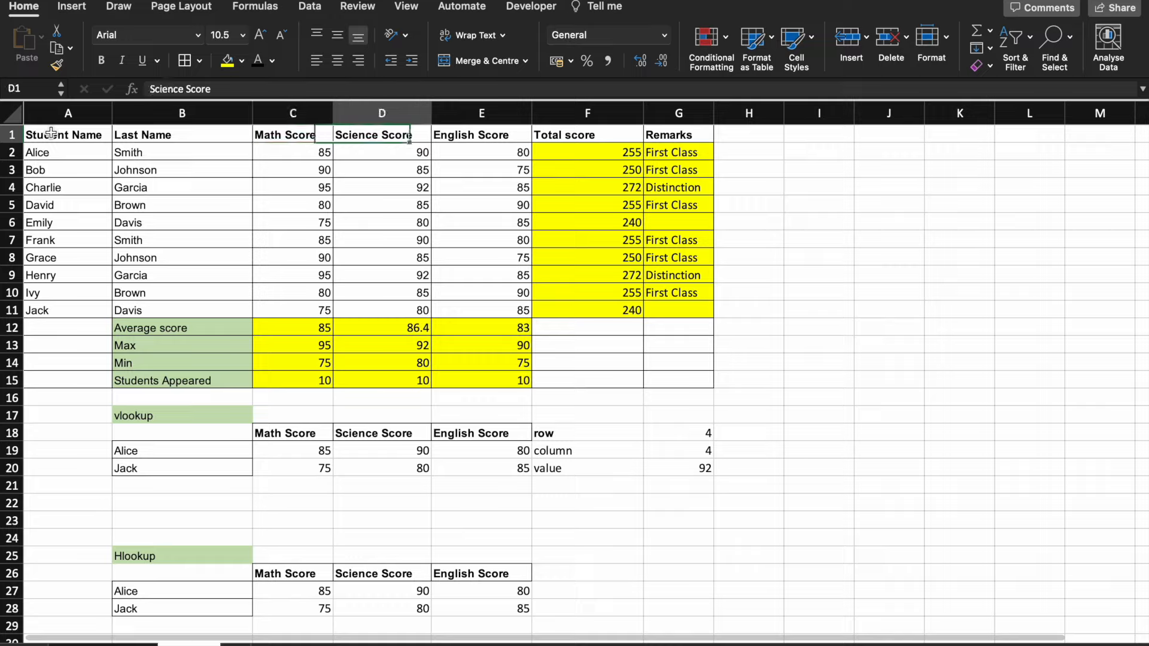
{"action": "key", "text": "Down"}
{"action": "key", "text": "Down"}
{"action": "key", "text": "Down"}
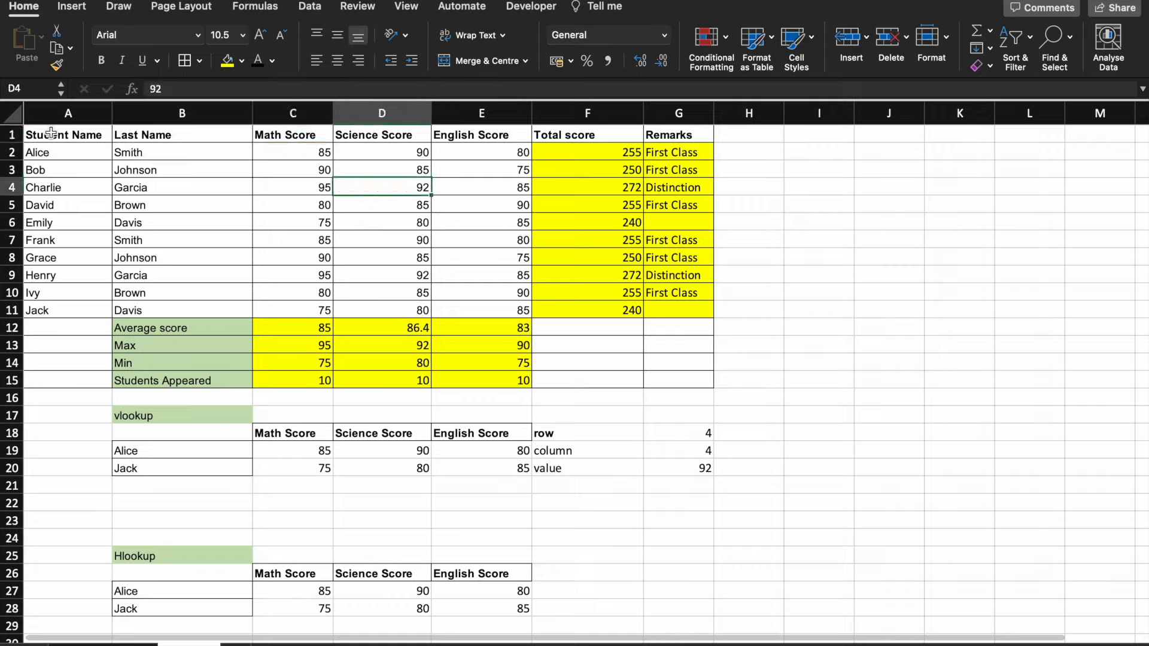
Set the column number in G19 to 5 and check the INDEX result against E4.
{"action": "left_click", "coordinate": [705, 449]}
{"action": "type", "text": "5"}
{"action": "key", "text": "Return"}
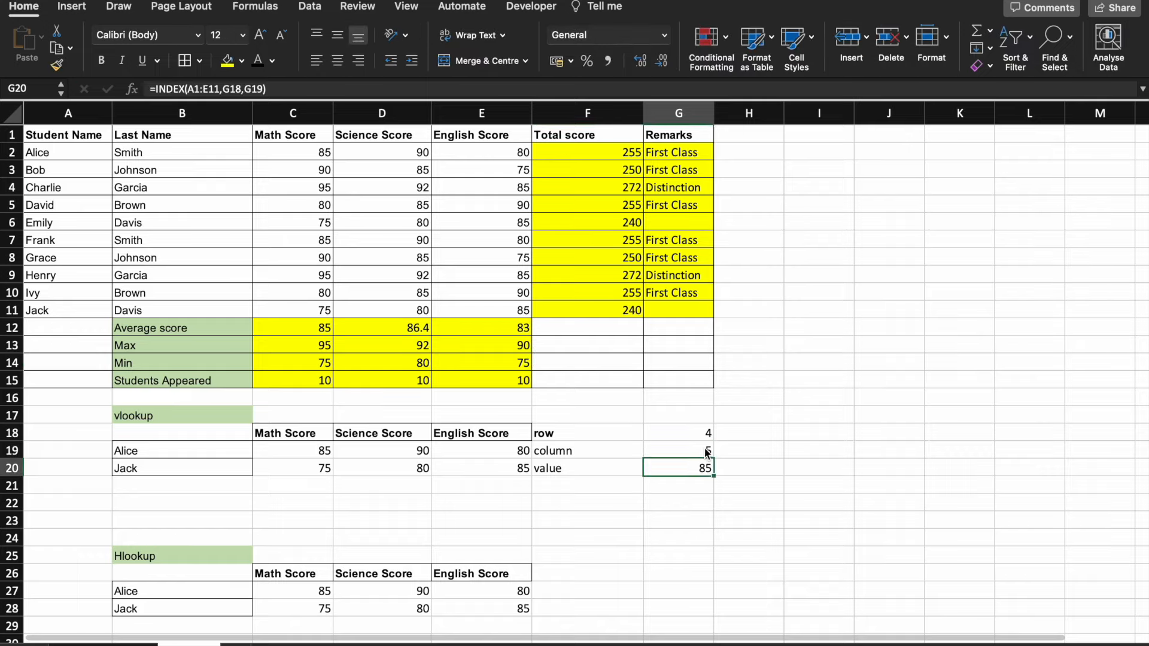
{"action": "left_click", "coordinate": [422, 188]}
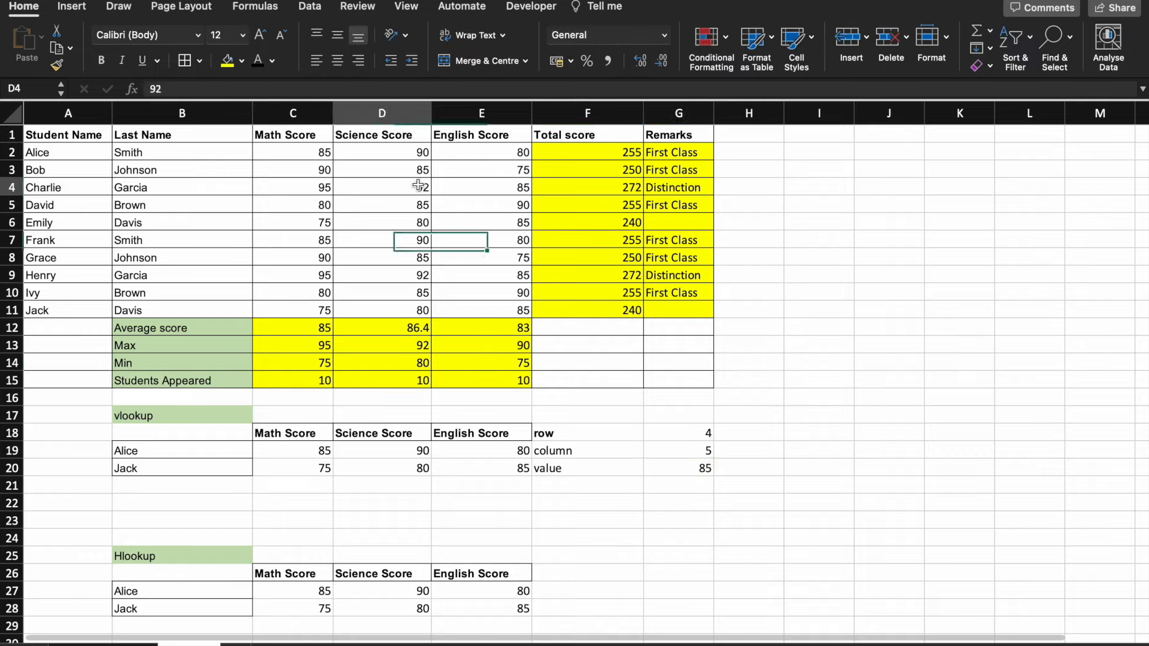
{"action": "key", "text": "Right"}
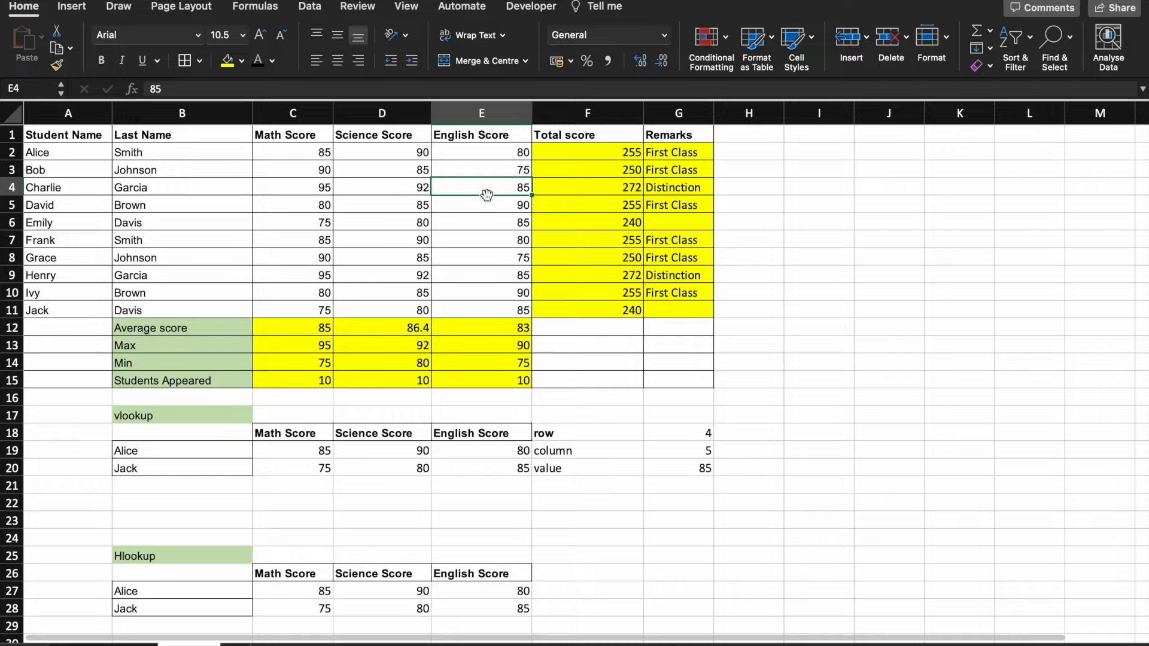
{"action": "left_click", "coordinate": [698, 451]}
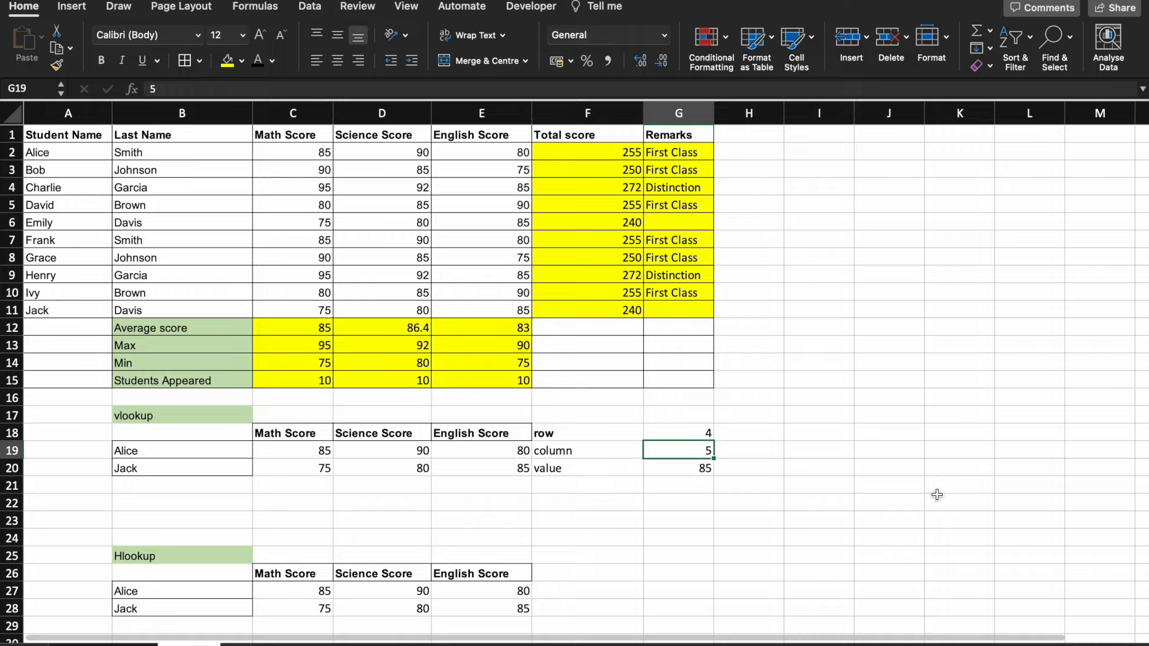
Start a MATCH formula in A27 with B27 as the lookup value.
{"action": "key", "text": "Right"}
{"action": "key", "text": "Down"}
{"action": "key", "text": "Down"}
{"action": "key", "text": "Down"}
{"action": "key", "text": "Left"}
{"action": "key", "text": "Left"}
{"action": "key", "text": "Left"}
{"action": "key", "text": "Left"}
{"action": "key", "text": "Left"}
{"action": "key", "text": "Left"}
{"action": "key", "text": "Left"}
{"action": "key", "text": "Down"}
{"action": "key", "text": "Down"}
{"action": "key", "text": "Down"}
{"action": "key", "text": "Down"}
{"action": "key", "text": "Down"}
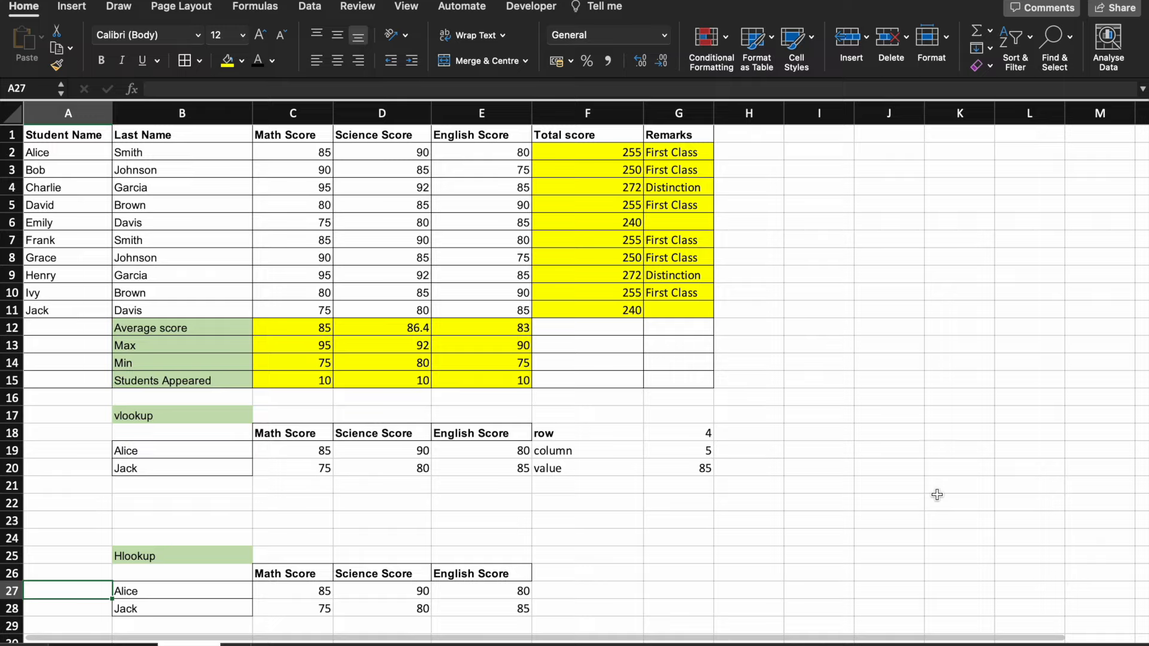
{"action": "type", "text": "mathc"}
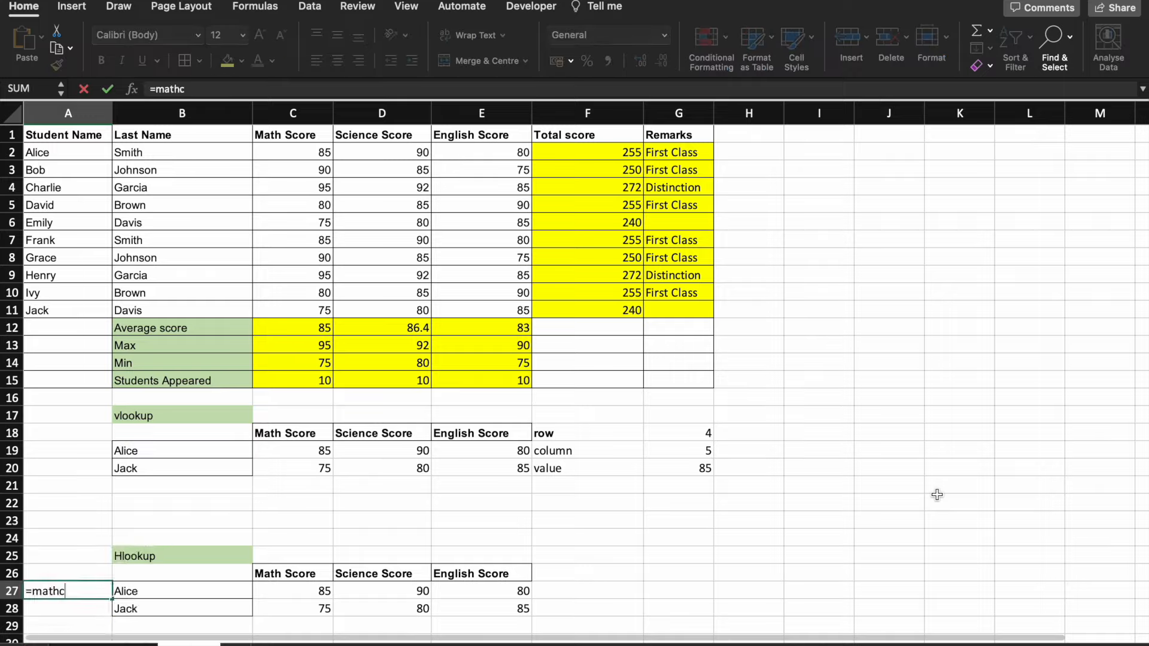
{"action": "key", "text": "BackSpace"}
{"action": "key", "text": "BackSpace"}
{"action": "type", "text": "ch"}
{"action": "key", "text": "Tab"}
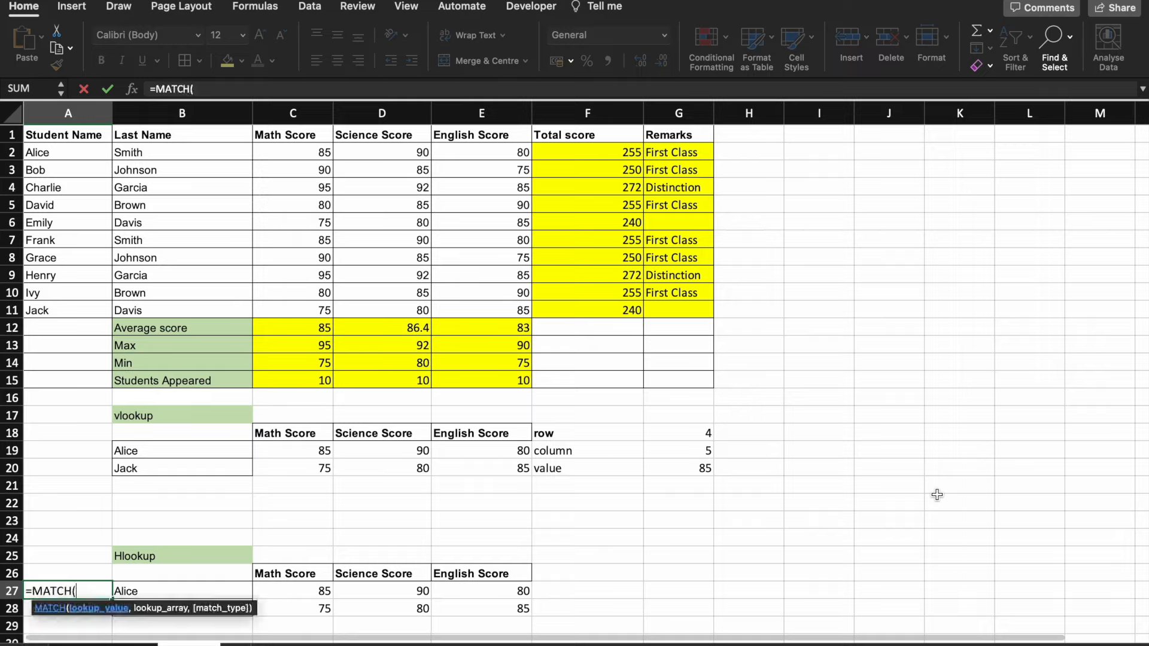
{"action": "key", "text": "Right"}
{"action": "type", "text": ","}
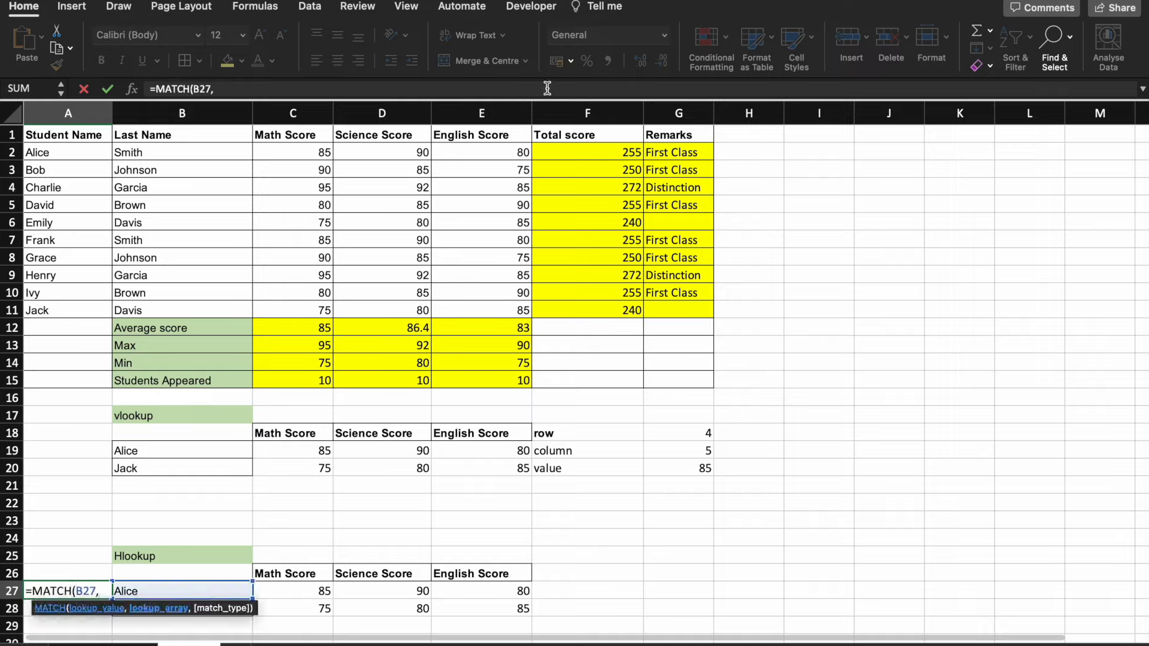
Complete the MATCH formula with the student name range A1:A11 as lookup array and match type 0.
{"action": "left_click_drag", "start_coordinate": [67, 135], "coordinate": [76, 315]}
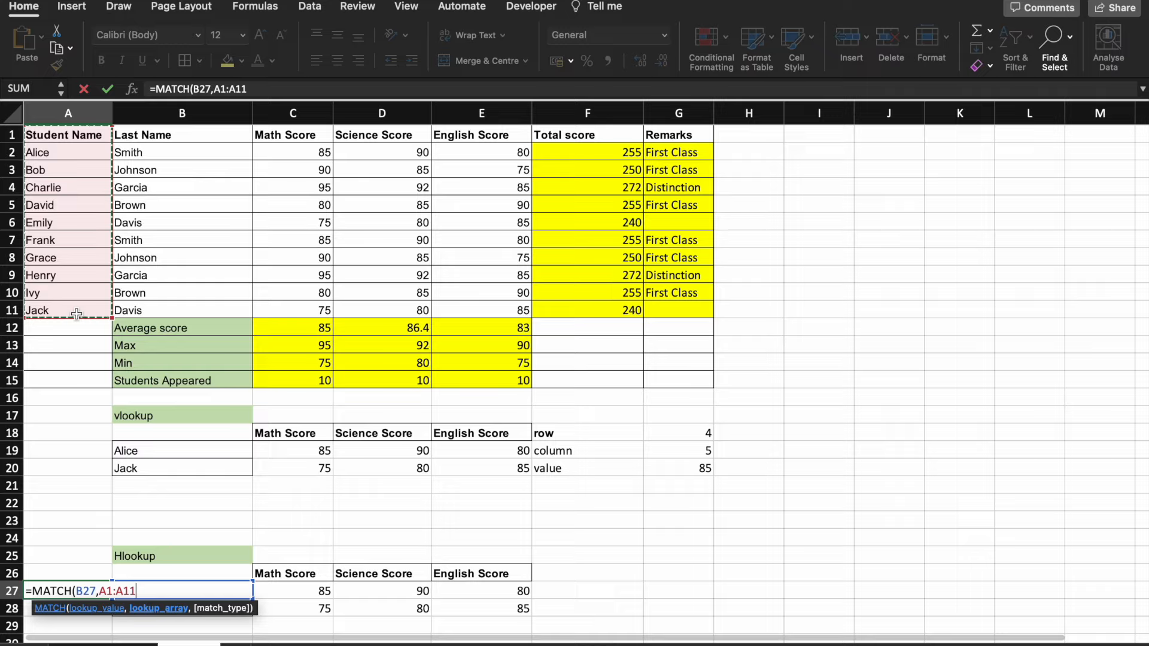
{"action": "type", "text": ","}
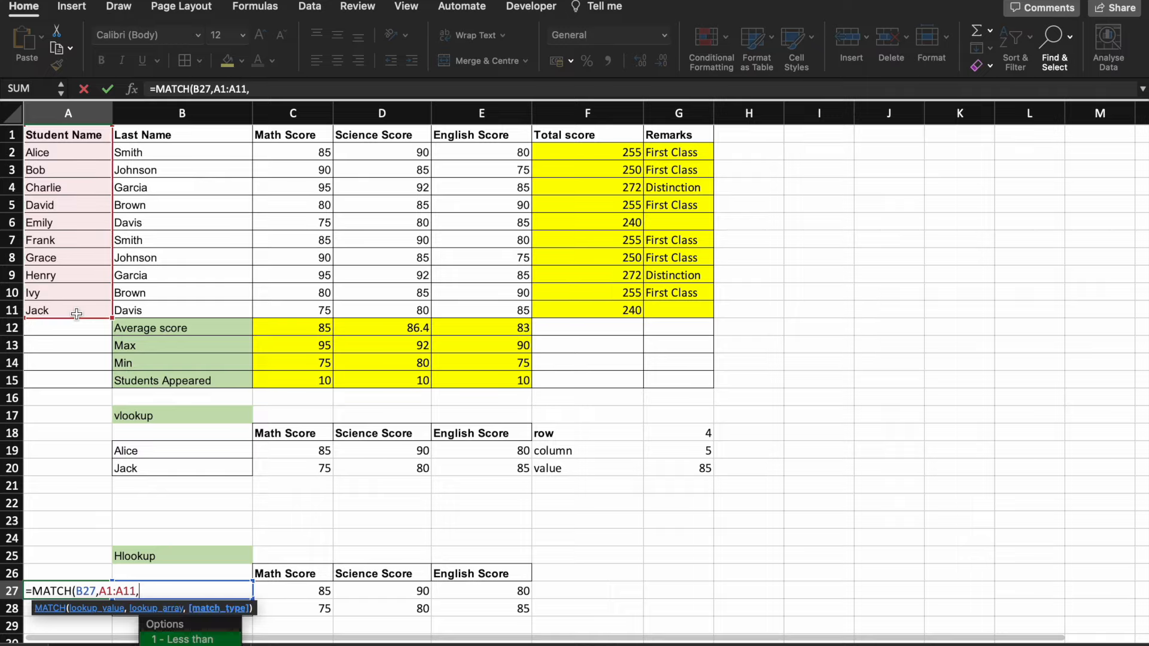
{"action": "type", "text": "0)"}
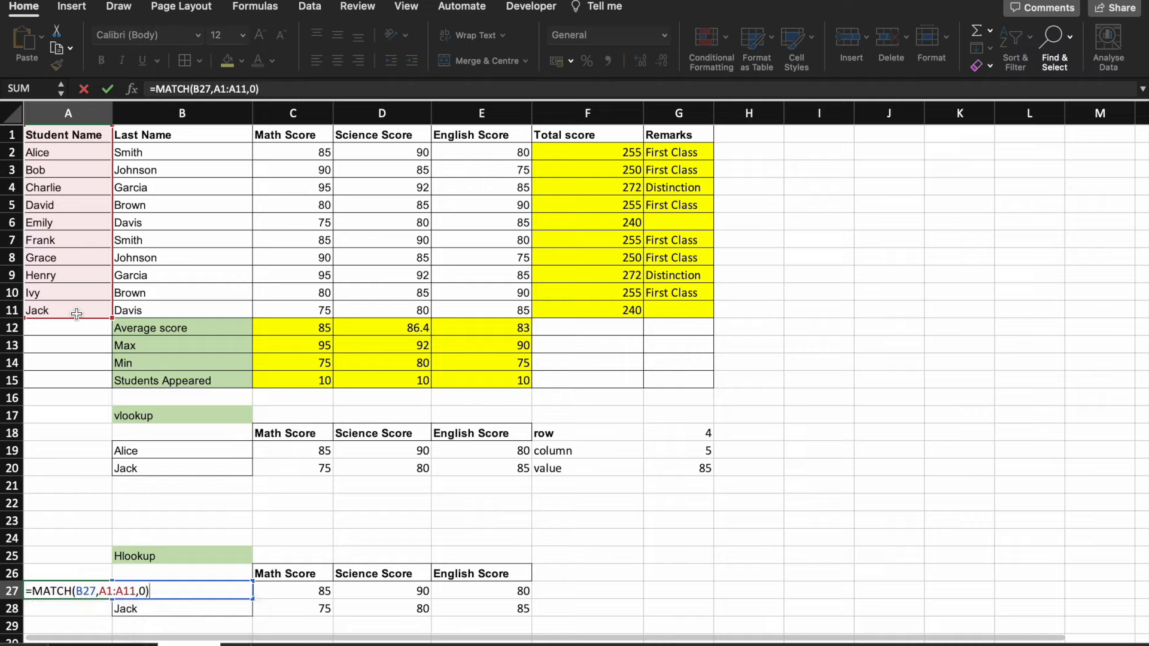
{"action": "key", "text": "Return"}
Copy the MATCH formula from A27 down to A28.
{"action": "key", "text": "Up"}
{"action": "key", "text": "Right"}
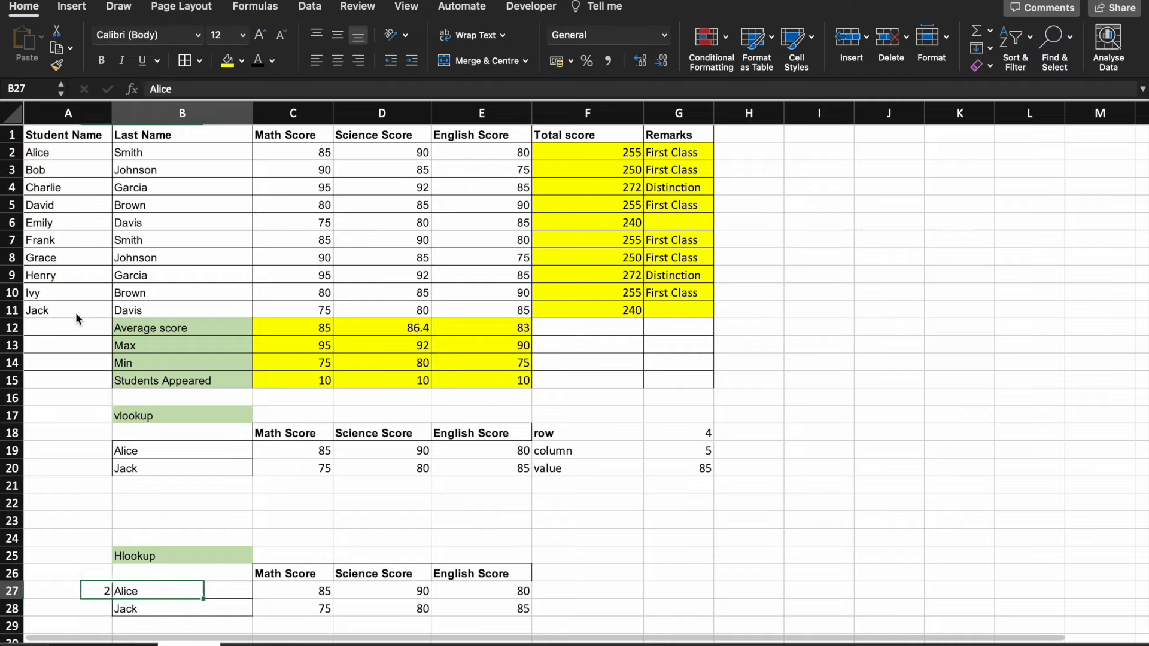
{"action": "key", "text": "Right"}
{"action": "key", "text": "Left"}
{"action": "key", "text": "Left"}
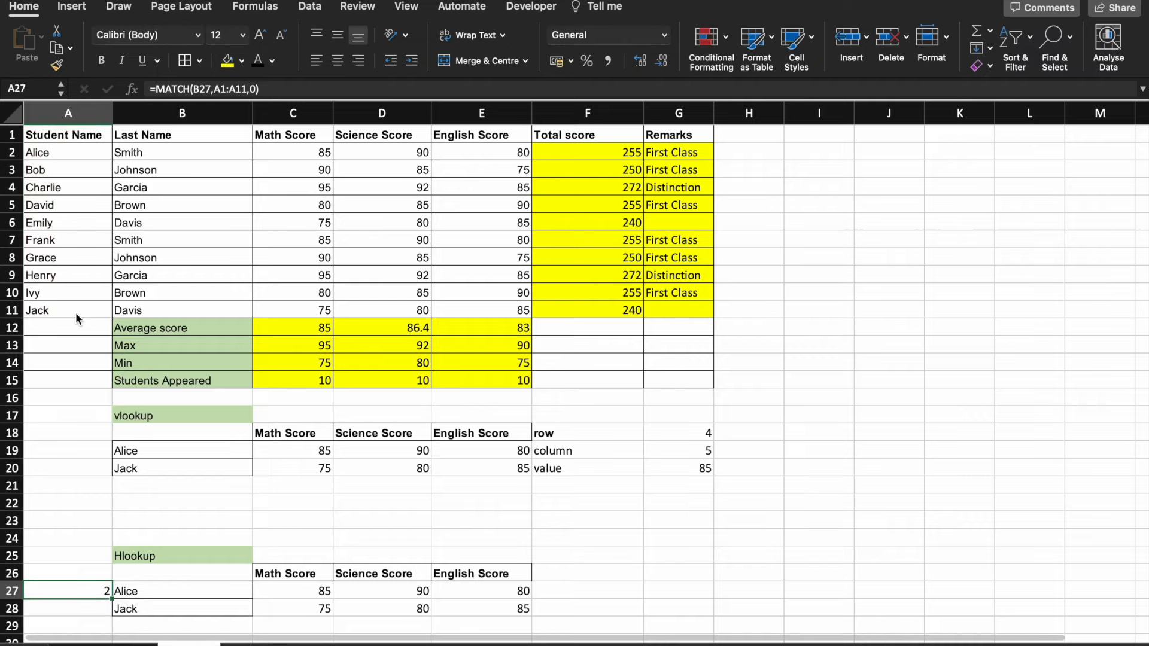
{"action": "left_click_drag", "start_coordinate": [111, 598], "coordinate": [109, 612]}
{"action": "left_click", "coordinate": [106, 609]}
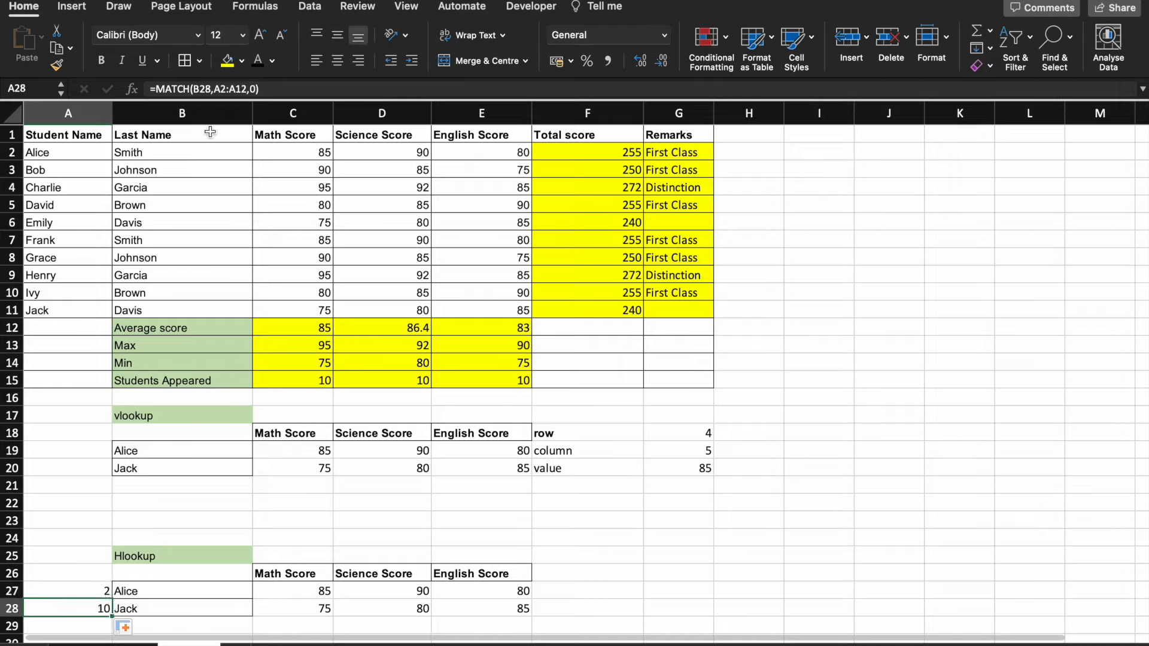
Correct the lookup array of the MATCH formula in A28 to A1:A11 and review the formula.
{"action": "left_click", "coordinate": [214, 89]}
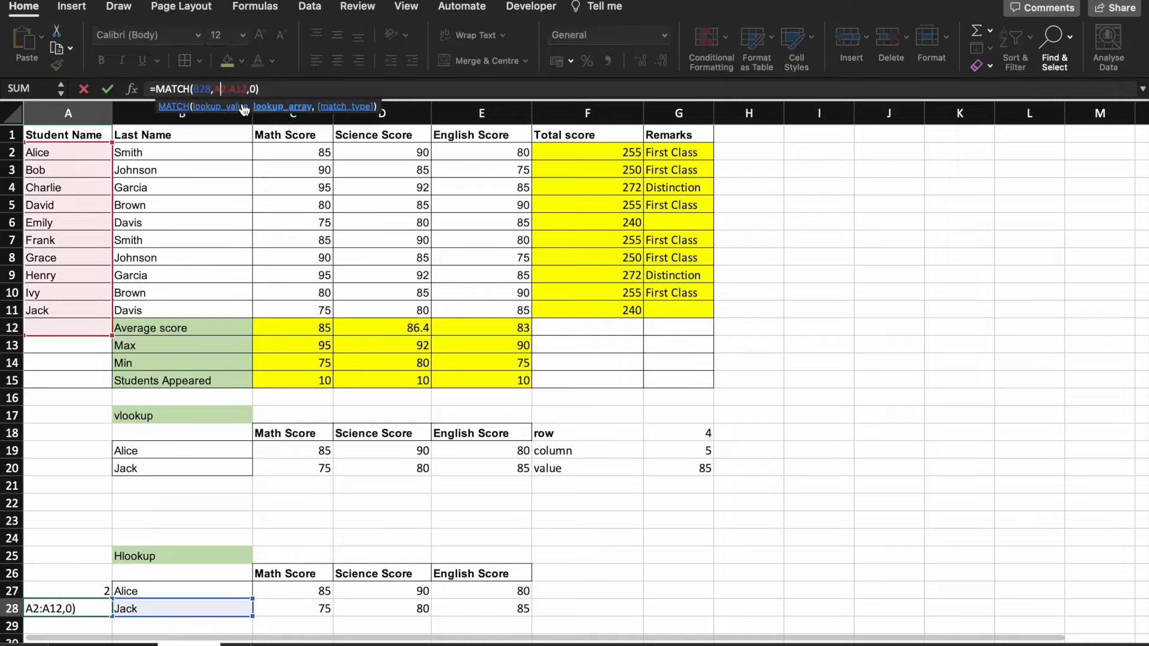
{"action": "key", "text": "Right"}
{"action": "key", "text": "BackSpace"}
{"action": "type", "text": "1"}
{"action": "key", "text": "BackSpace"}
{"action": "type", "text": "1"}
{"action": "key", "text": "Return"}
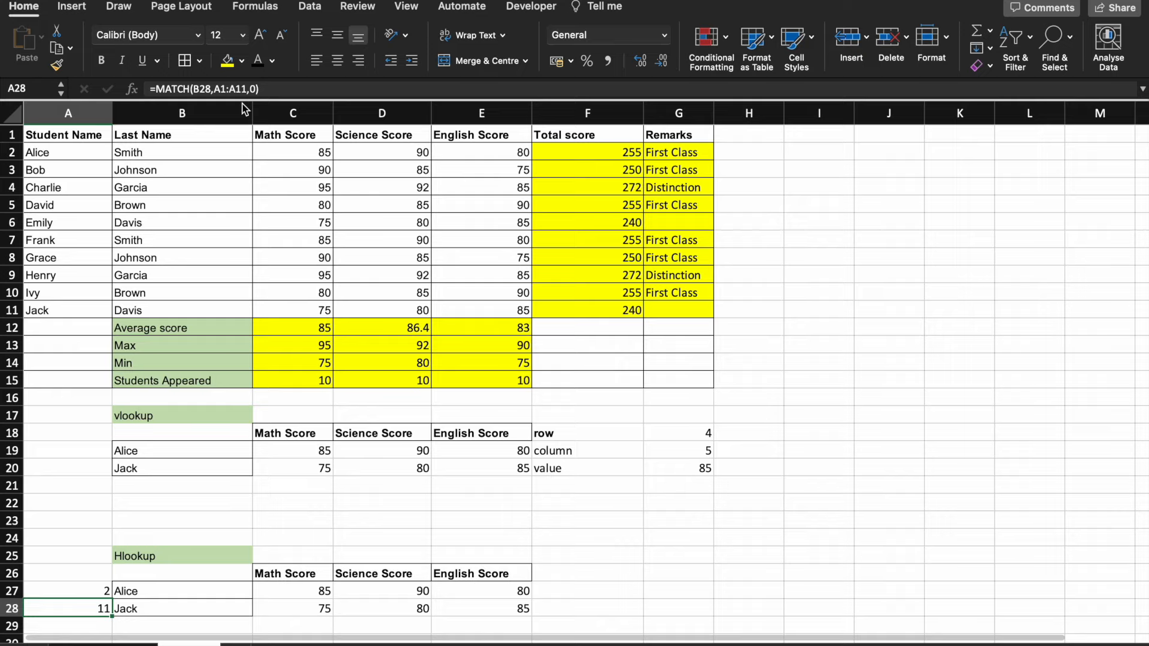
{"action": "key", "text": "F2"}
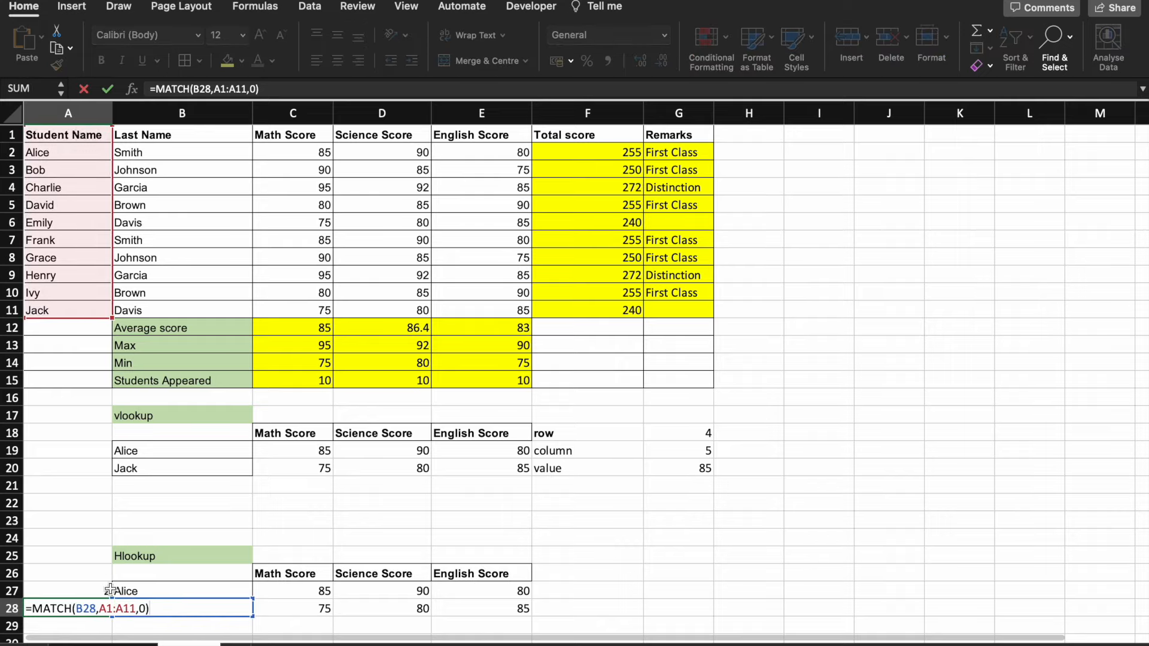
{"action": "key", "text": "Return"}
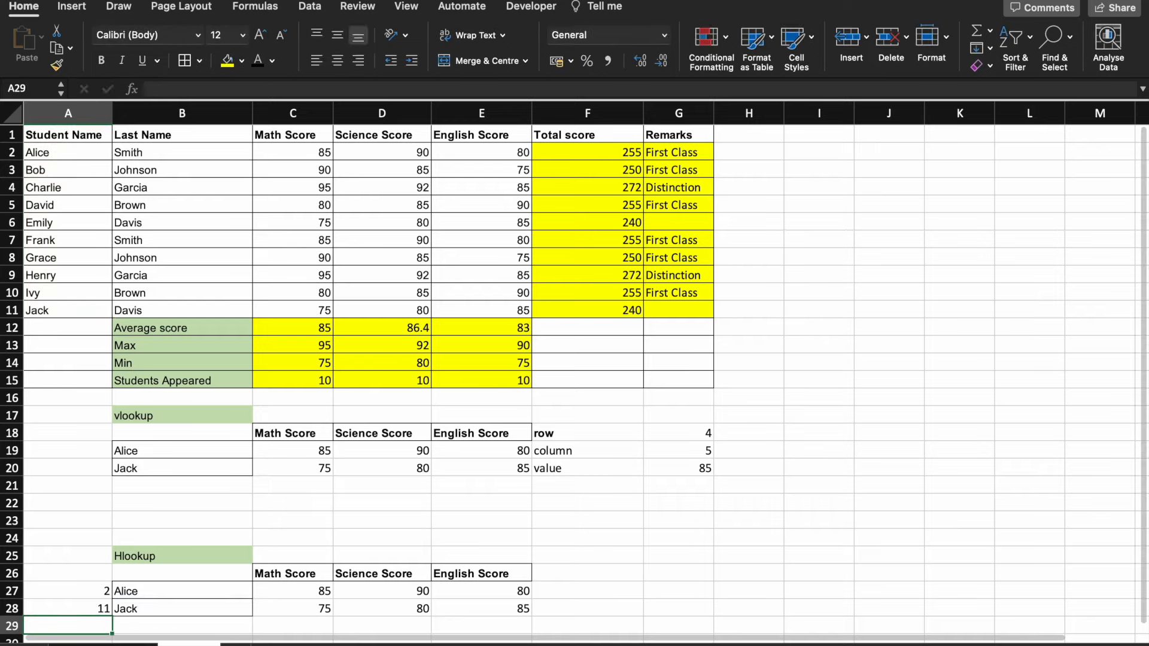
Compare the MATCH results in A27:A28 with the index numbers used in the HLOOKUP formulas in C27:C28 and the VLOOKUP formula in C19.
{"action": "key", "text": "Up"}
{"action": "key", "text": "Right"}
{"action": "key", "text": "Right"}
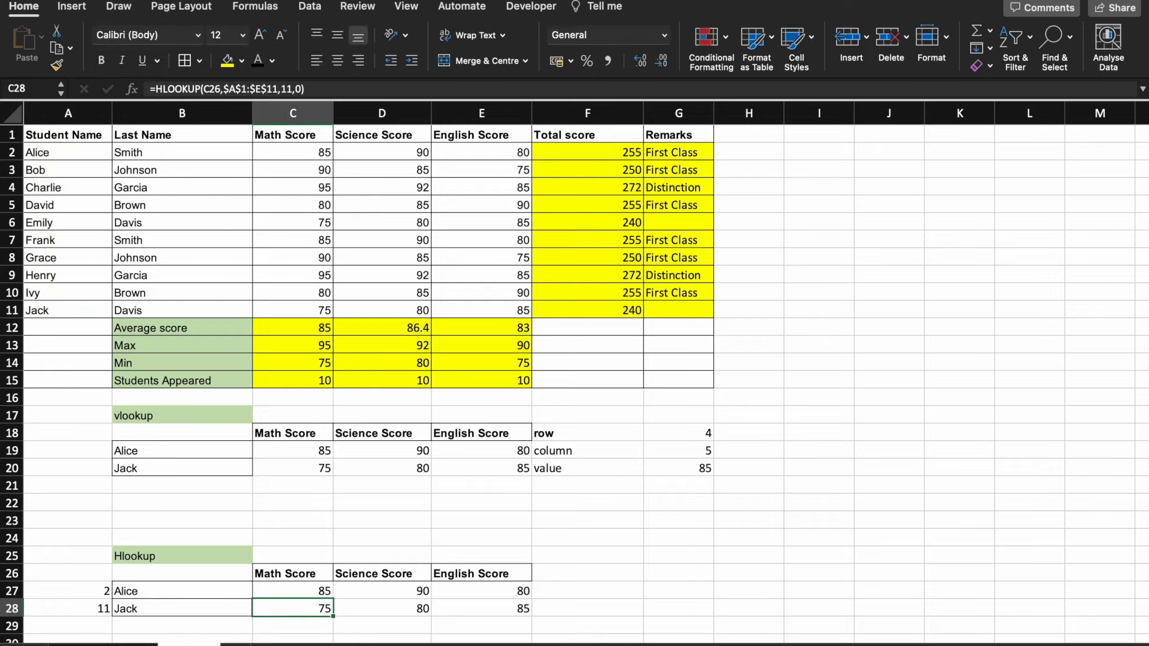
{"action": "key", "text": "Left"}
{"action": "key", "text": "Left"}
{"action": "key", "text": "Up"}
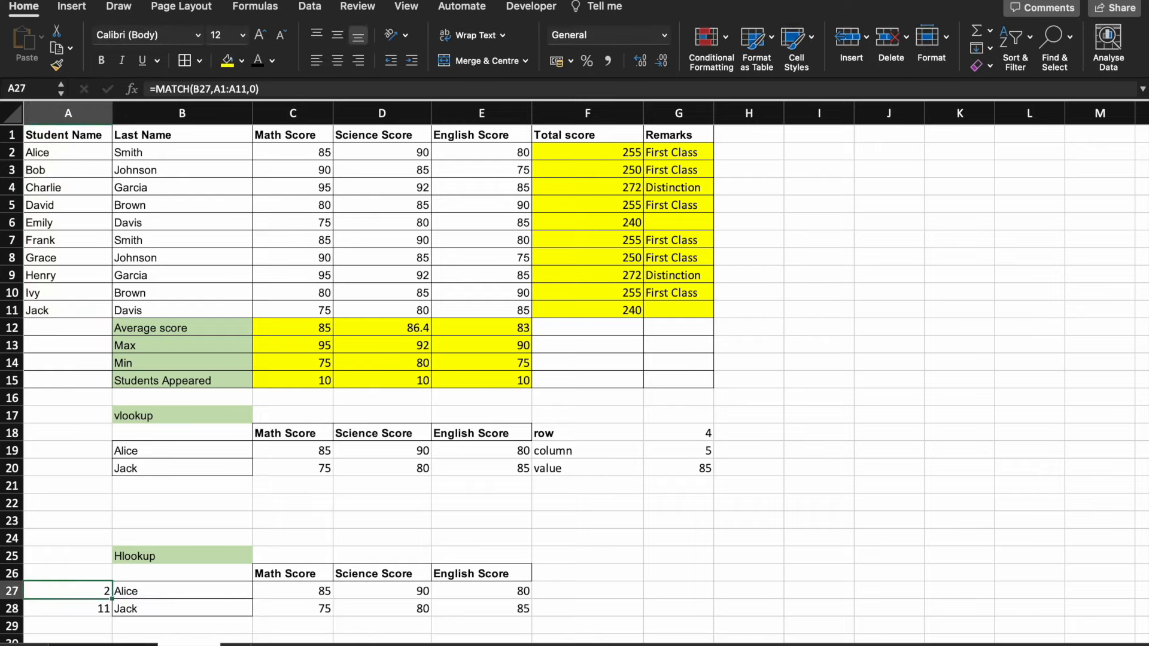
{"action": "key", "text": "shift+Down"}
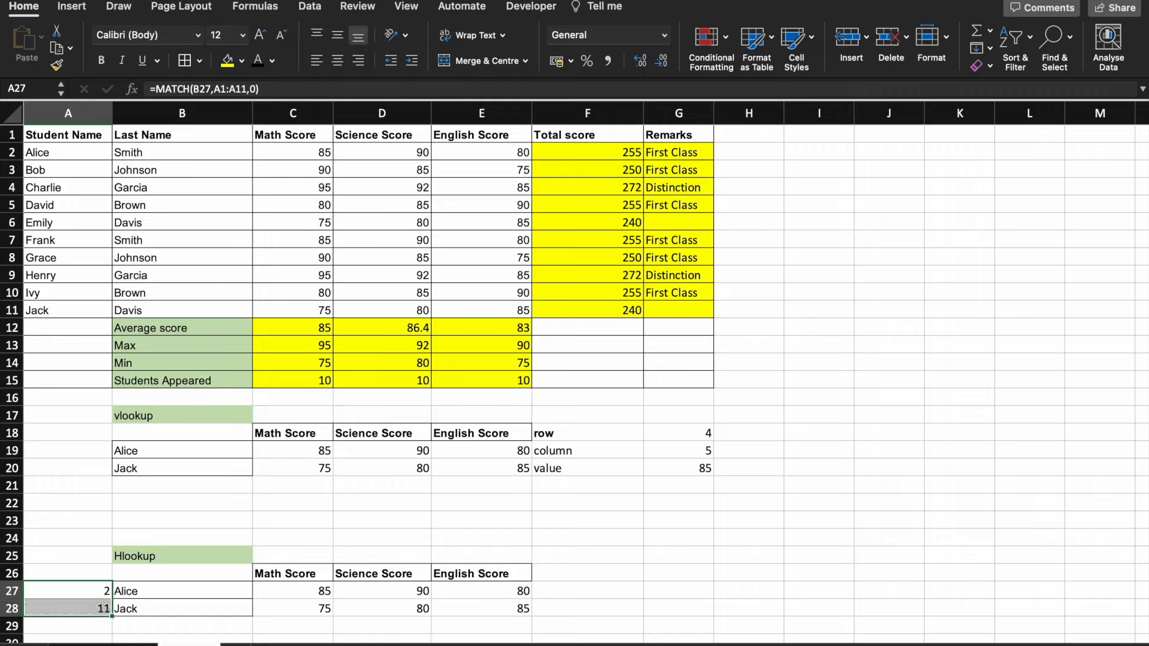
{"action": "key", "text": "Right"}
{"action": "key", "text": "Right"}
{"action": "key", "text": "Down"}
{"action": "key", "text": "Up"}
{"action": "key", "text": "Down"}
{"action": "key", "text": "Up"}
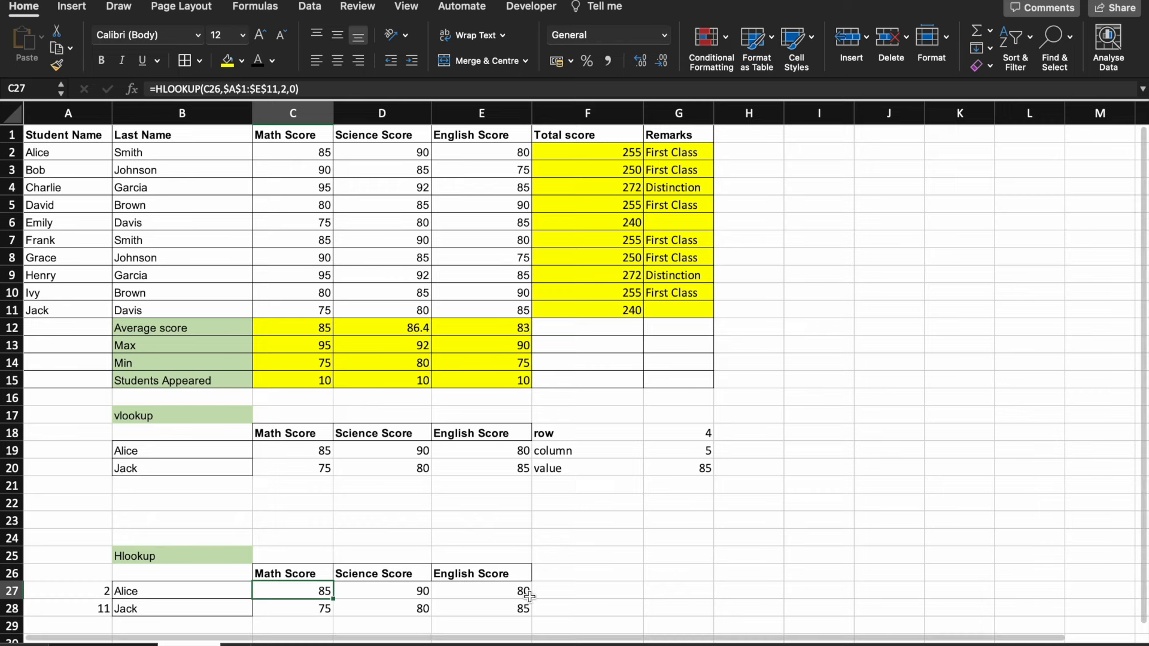
{"action": "left_click", "coordinate": [302, 453]}
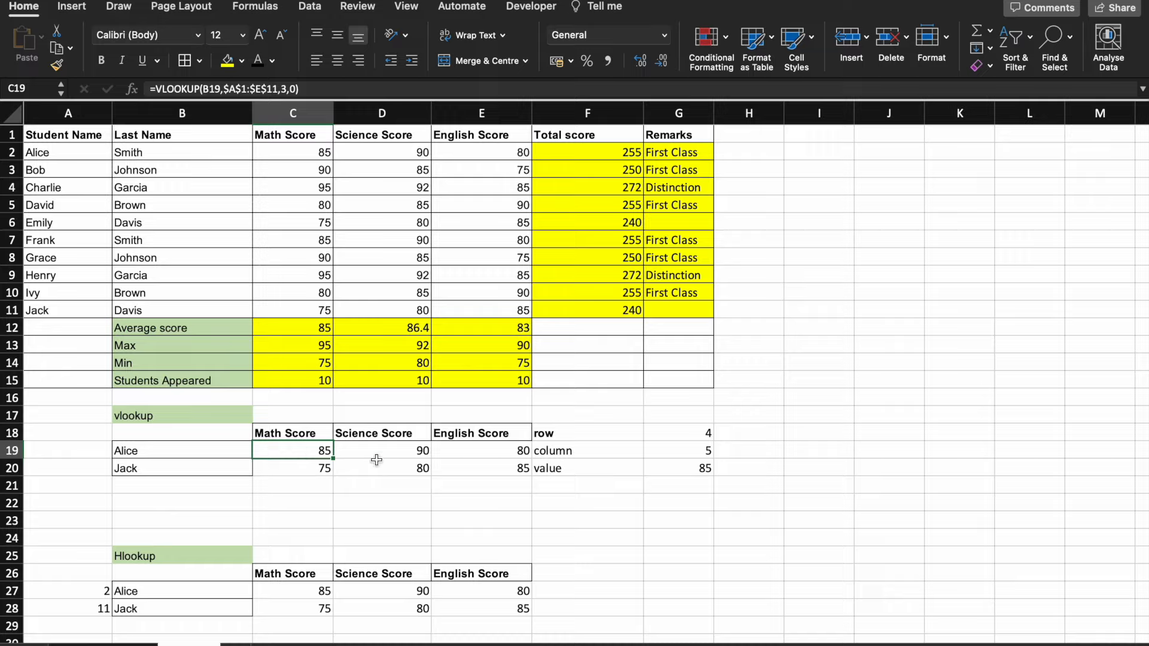
Copy the Math Score header from C26 to F26, beside the HLOOKUP table's English Score header.
{"action": "left_click", "coordinate": [730, 467]}
{"action": "key", "text": "Down"}
{"action": "key", "text": "Down"}
{"action": "key", "text": "Down"}
{"action": "key", "text": "Down"}
{"action": "key", "text": "Down"}
{"action": "key", "text": "Down"}
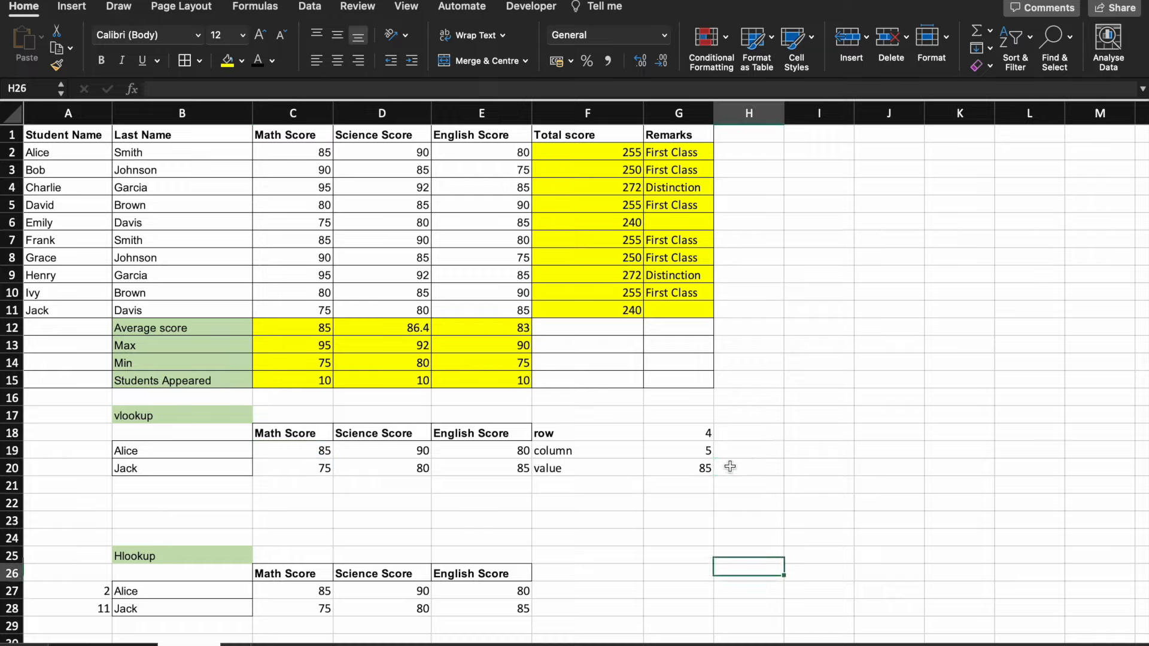
{"action": "key", "text": "Left"}
{"action": "key", "text": "Left"}
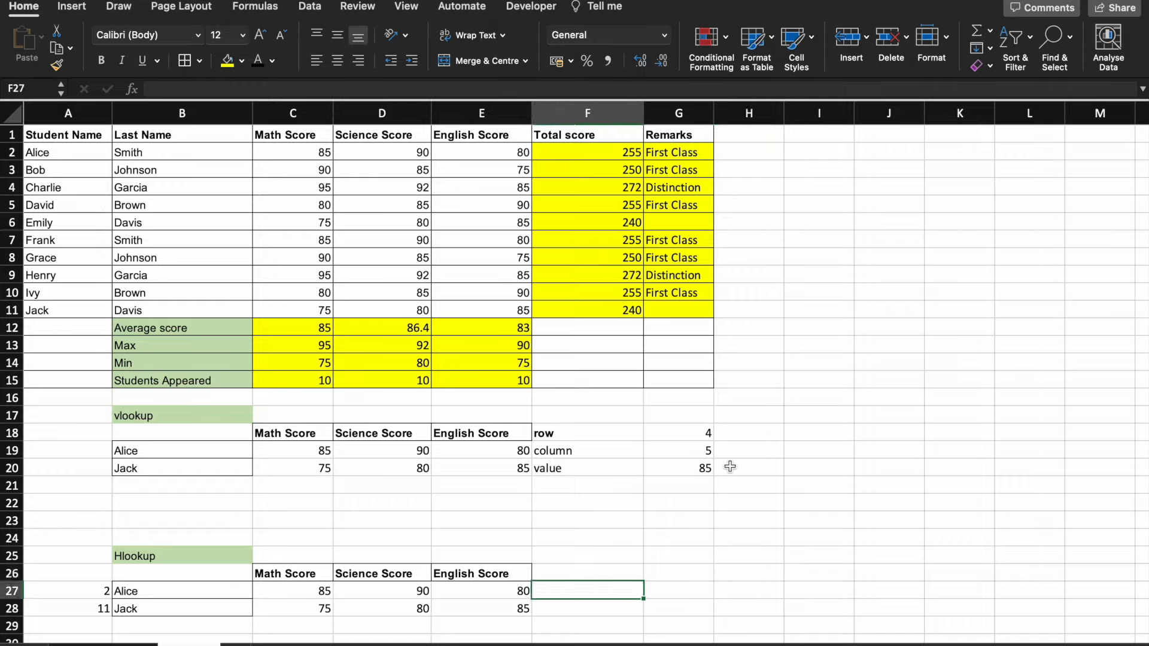
{"action": "key", "text": "Left"}
{"action": "key", "text": "Left"}
{"action": "key", "text": "Left"}
{"action": "key", "text": "super+c"}
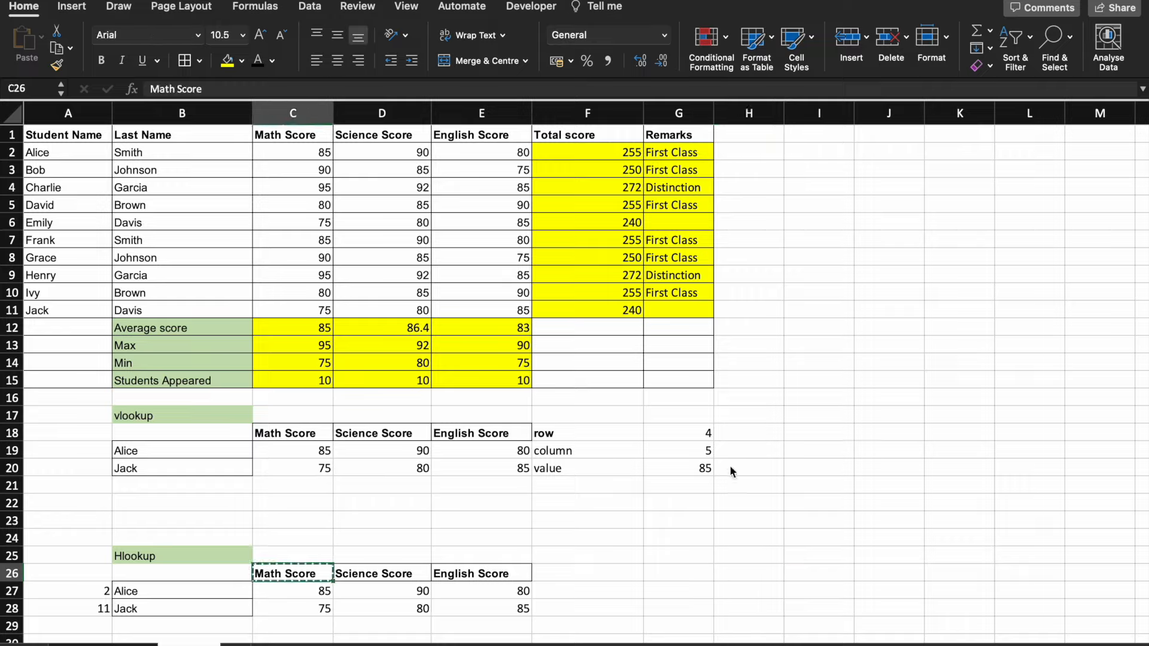
{"action": "key", "text": "Right"}
{"action": "key", "text": "Right"}
{"action": "key", "text": "Right"}
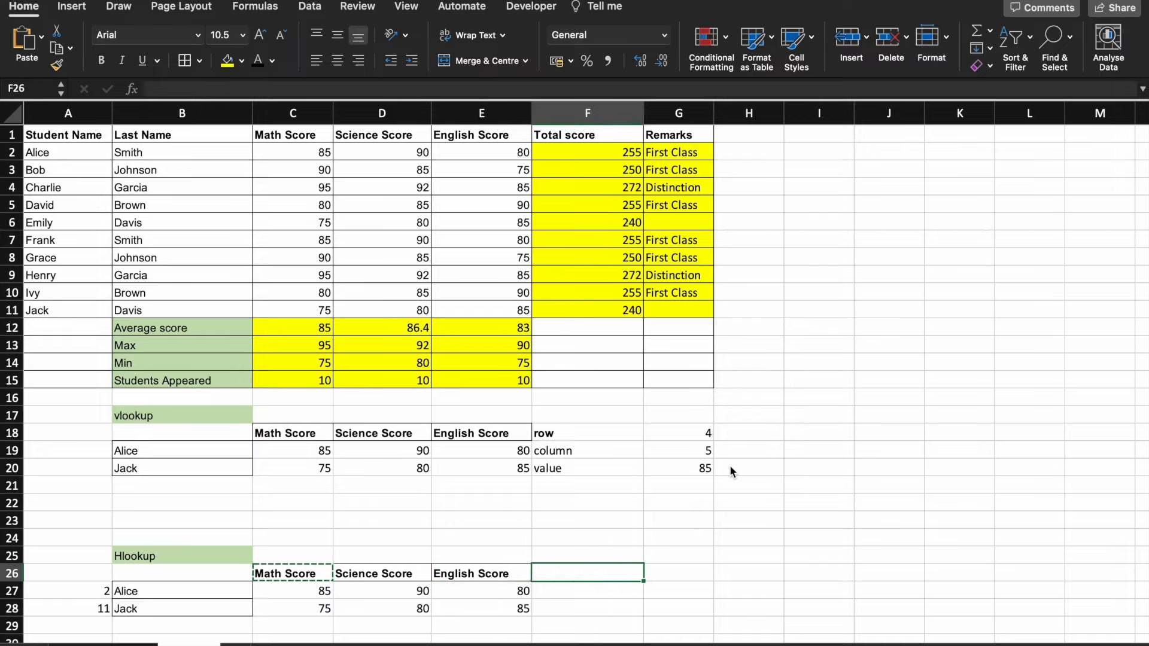
{"action": "key", "text": "super+v"}
Start an INDEX formula in F27 with the student table A1:E11 as its array.
{"action": "key", "text": "Down"}
{"action": "type", "text": "=ind"}
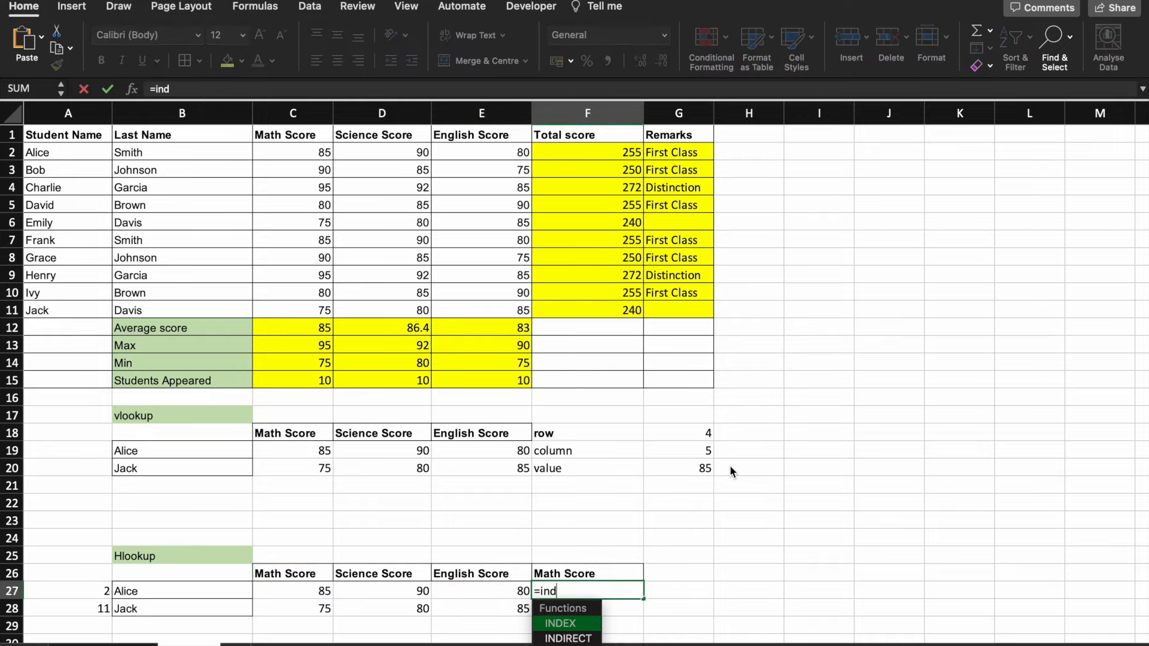
{"action": "key", "text": "Tab"}
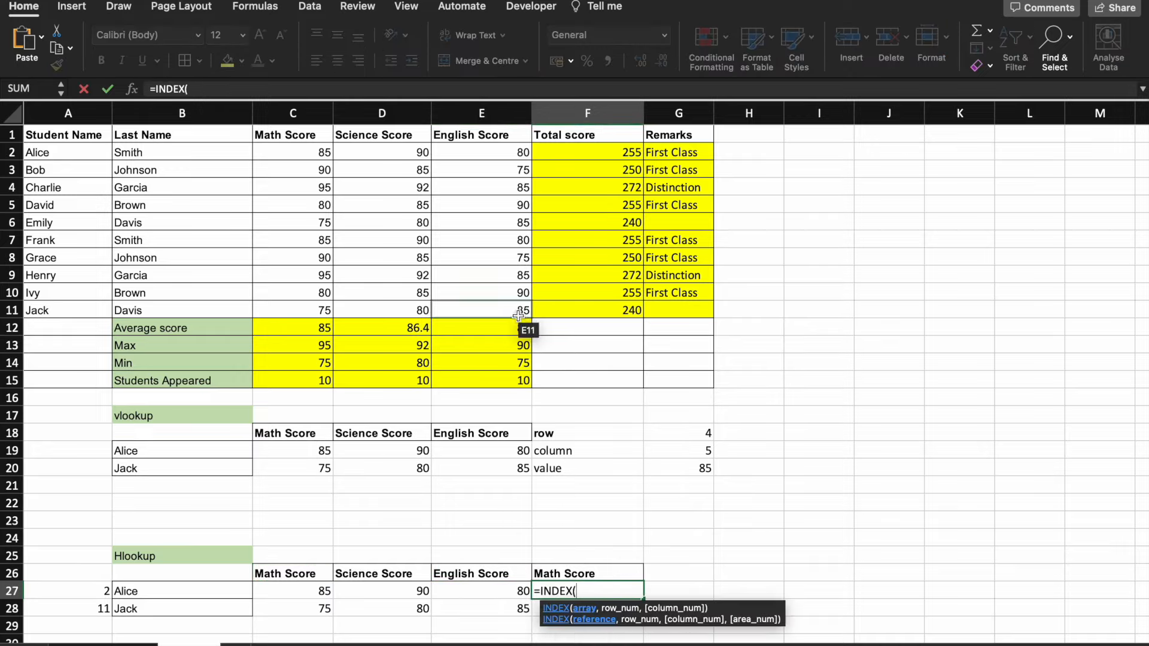
{"action": "left_click", "coordinate": [78, 138]}
{"action": "left_click_drag", "start_coordinate": [79, 138], "coordinate": [459, 304]}
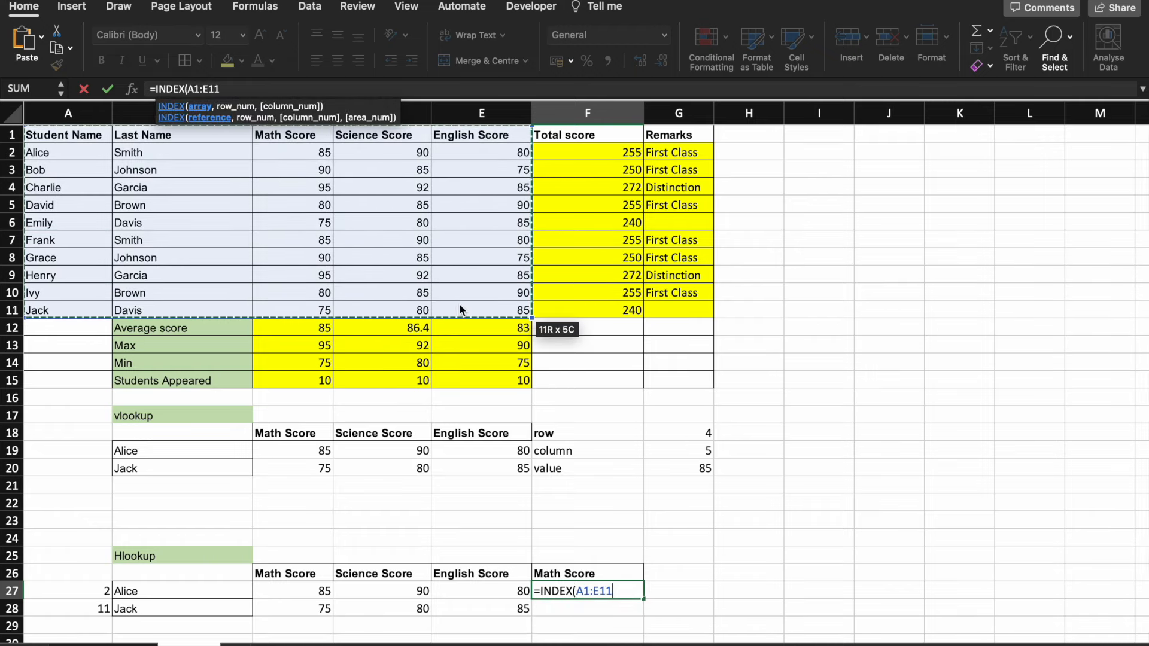
{"action": "type", "text": ","}
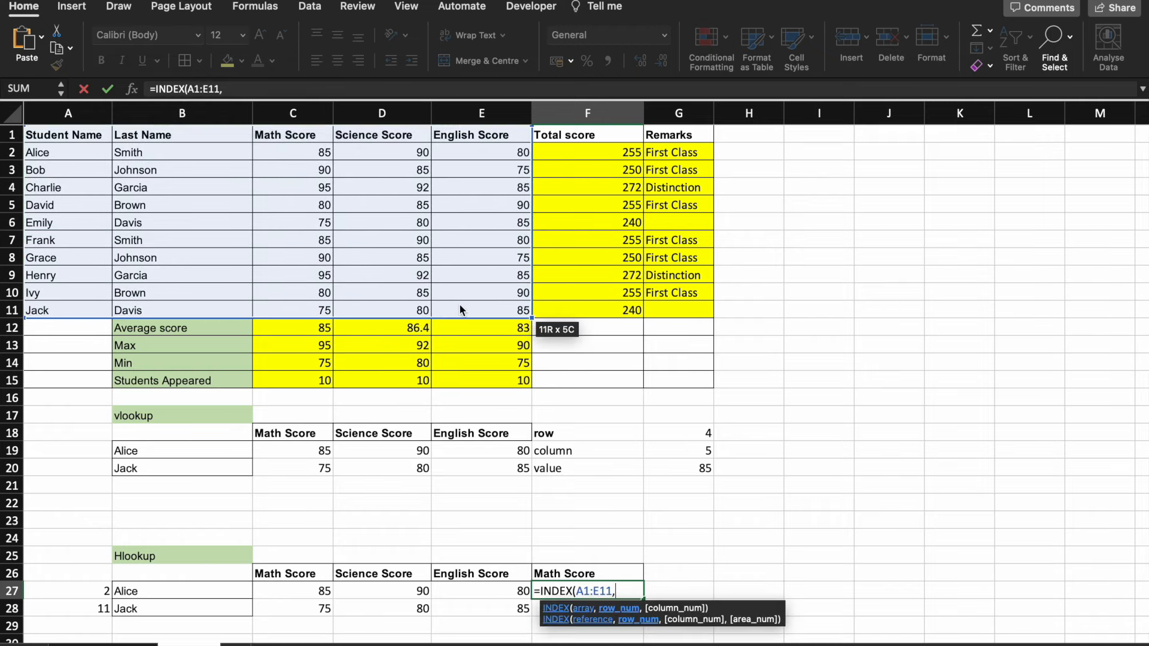
Add a nested MATCH as the row number, looking up B27 in A1:A11 with match type 0.
{"action": "type", "text": "match"}
{"action": "key", "text": "Tab"}
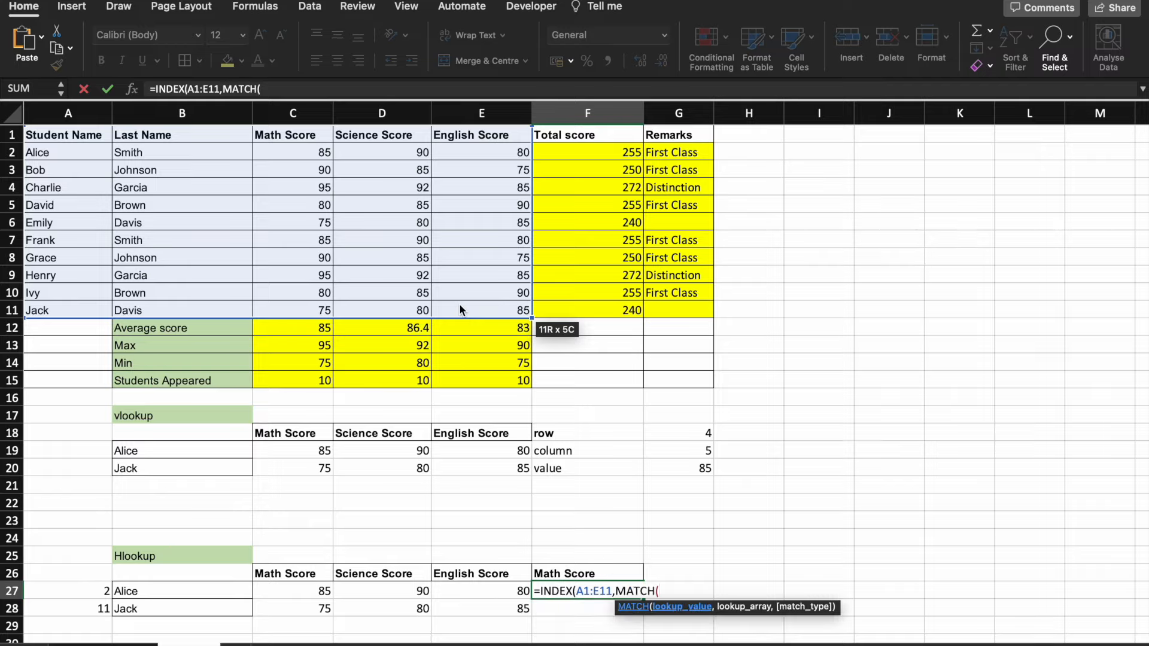
{"action": "key", "text": "Left"}
{"action": "key", "text": "Left"}
{"action": "key", "text": "Left"}
{"action": "key", "text": "Left"}
{"action": "type", "text": ","}
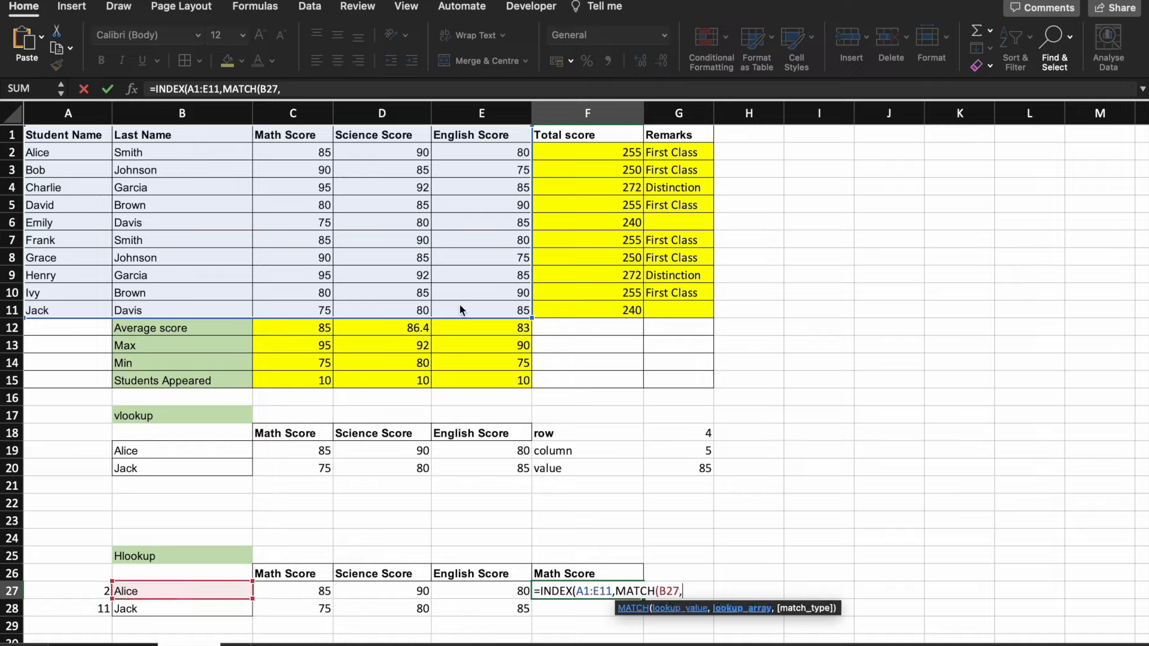
{"action": "left_click", "coordinate": [51, 137]}
{"action": "left_click_drag", "start_coordinate": [50, 137], "coordinate": [52, 311]}
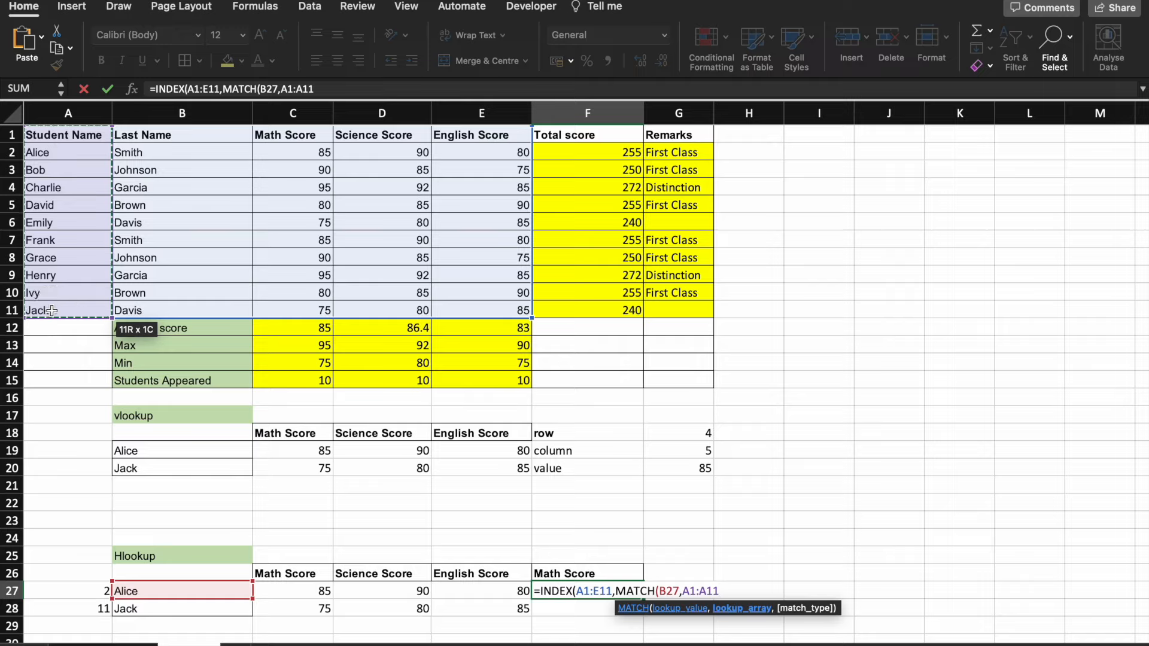
{"action": "type", "text": ",0"}
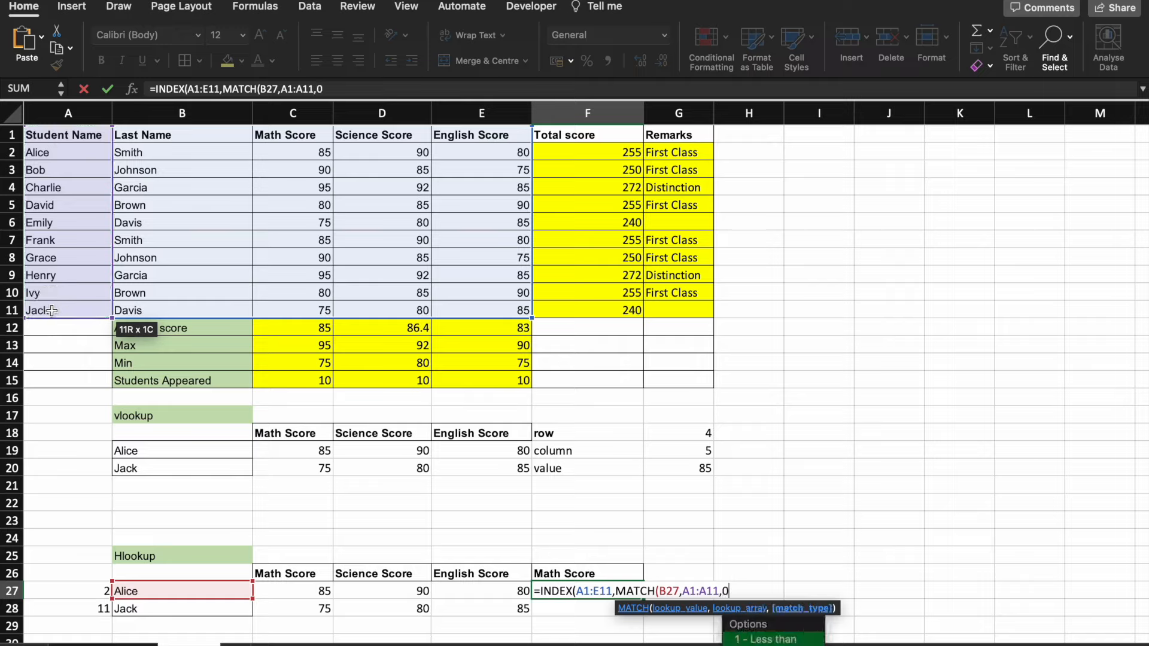
Add a second MATCH as the column number, looking up F26 in A1:E1 with match type 0, and complete the formula.
{"action": "type", "text": "),match("}
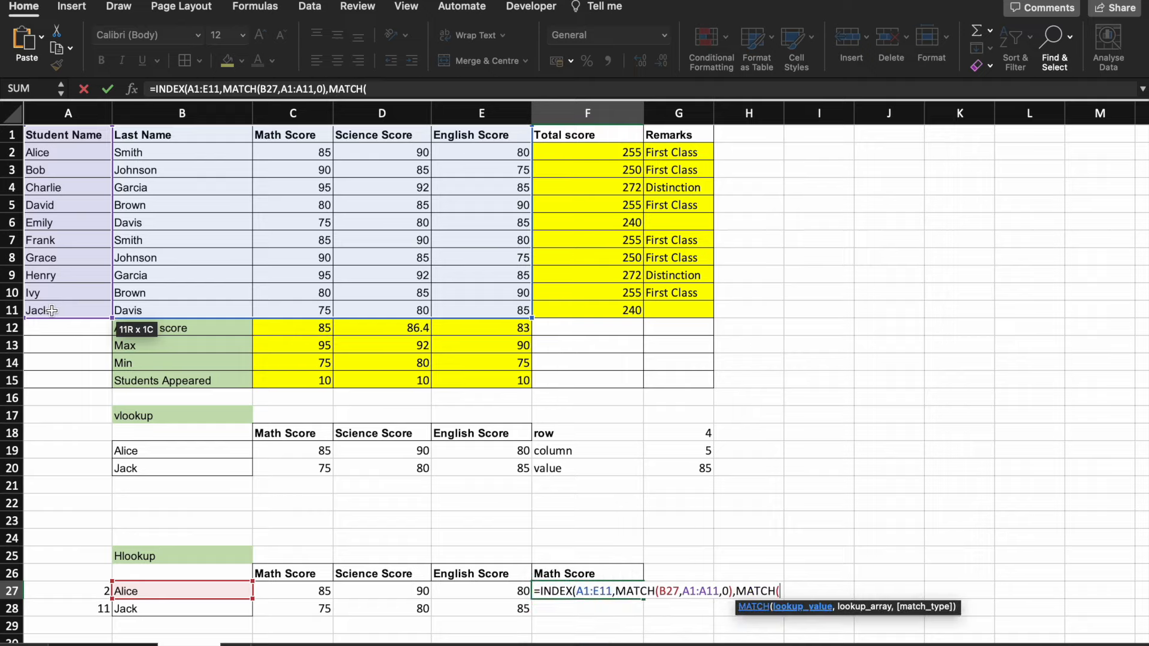
{"action": "left_click", "coordinate": [576, 574]}
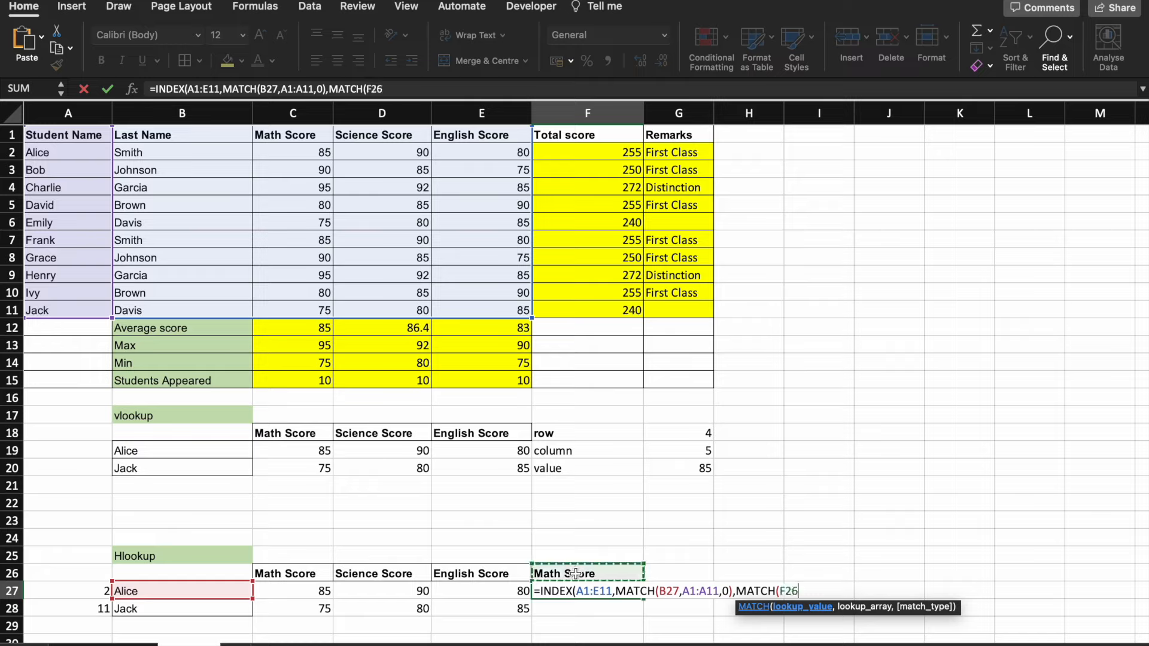
{"action": "type", "text": ","}
{"action": "left_click_drag", "start_coordinate": [79, 140], "coordinate": [479, 127]}
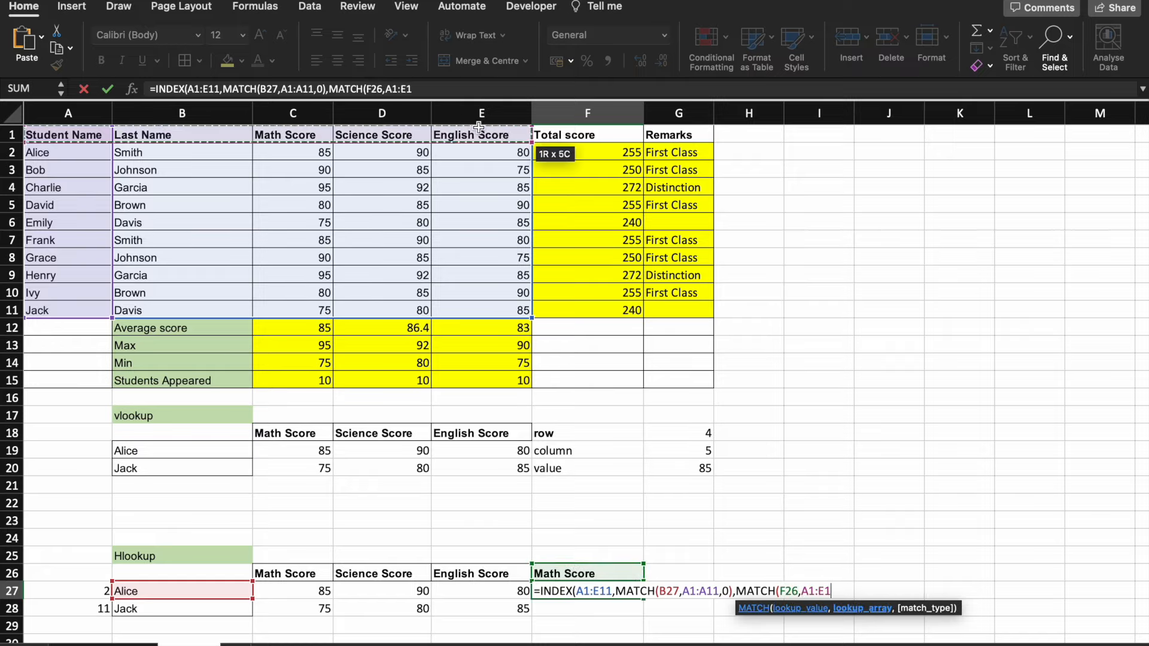
{"action": "type", "text": ",0"}
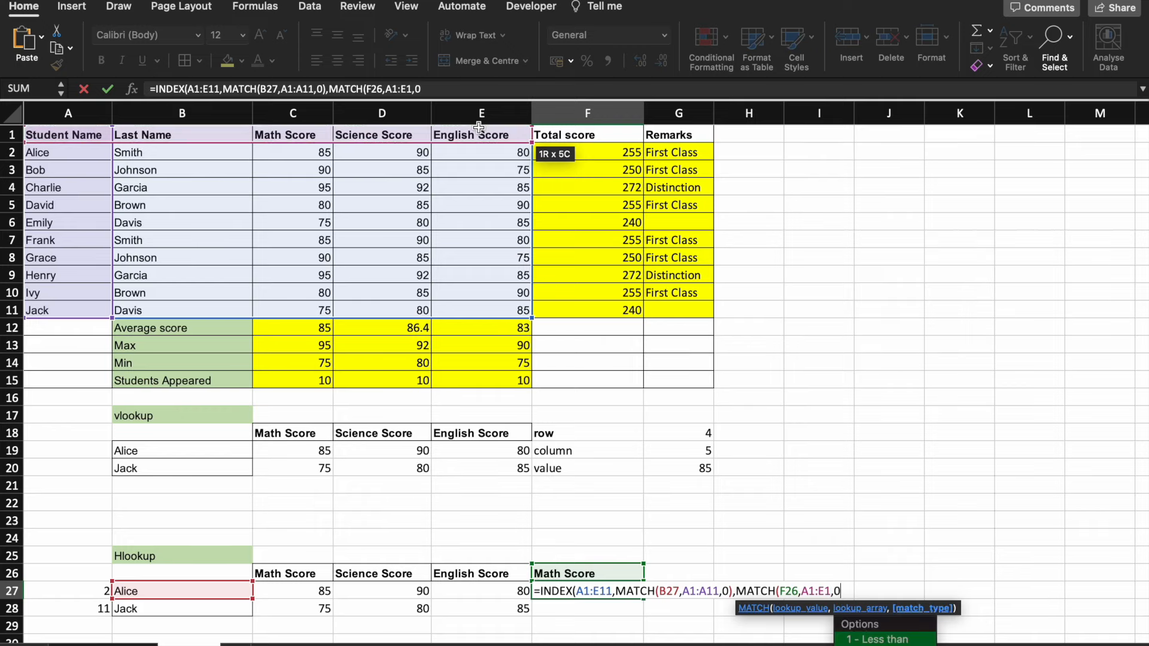
{"action": "type", "text": "))"}
{"action": "key", "text": "Return"}
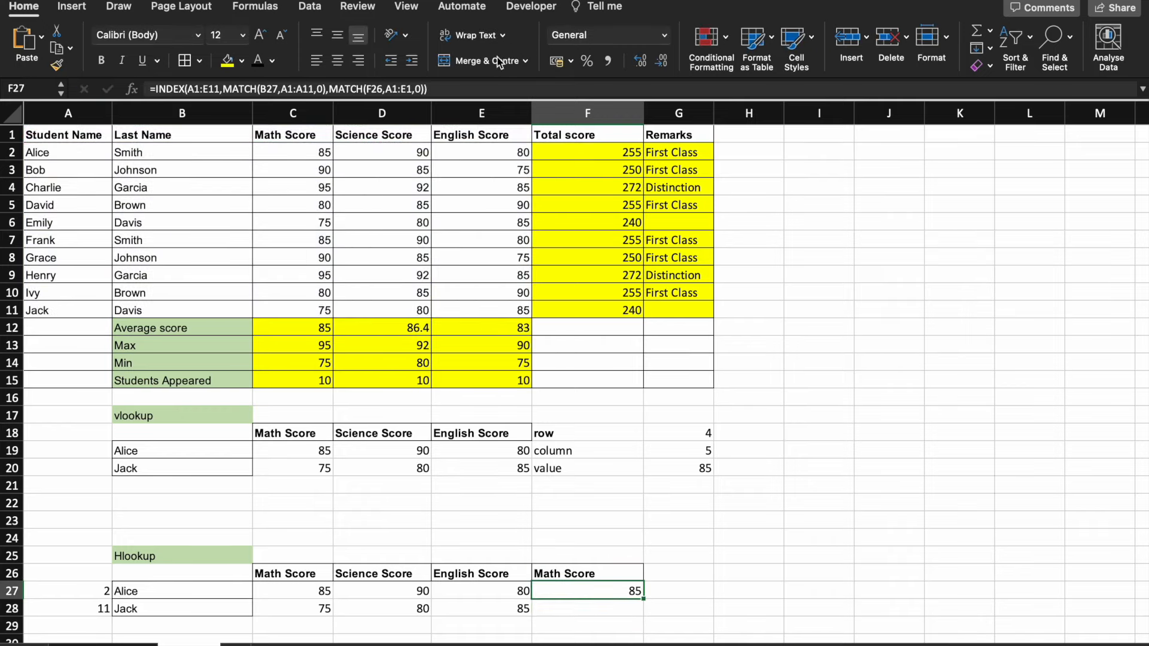
Review the INDEX and MATCH formula in F27, examining the lookup arrays A1:A11 and A1:E1.
{"action": "left_click", "coordinate": [466, 87]}
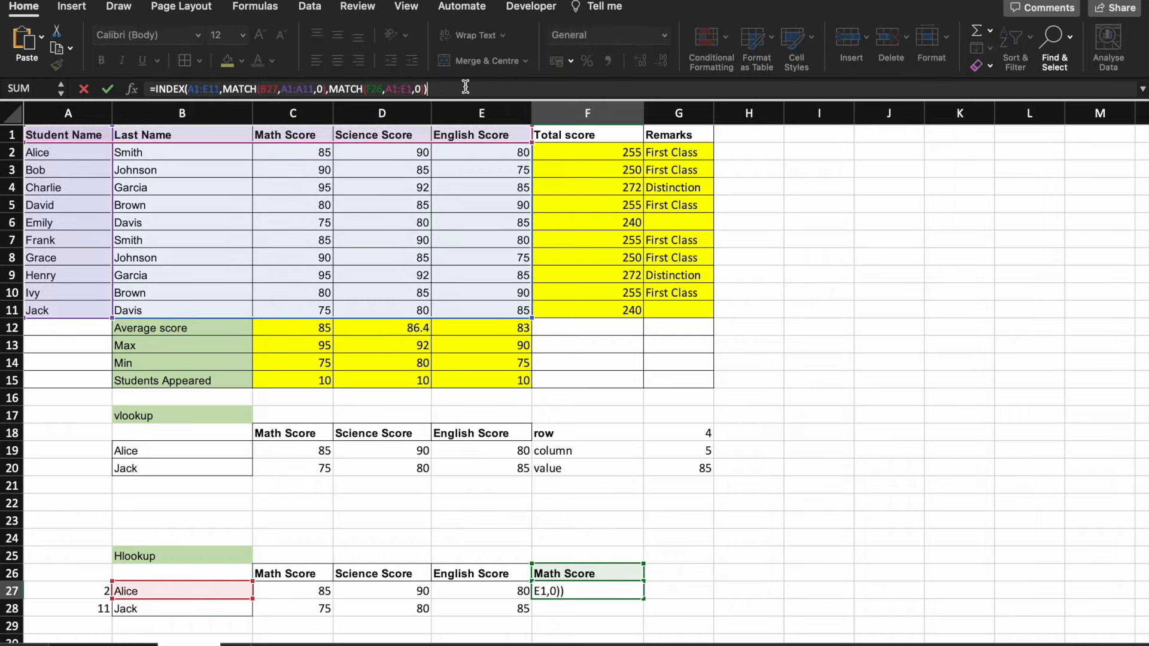
{"action": "key", "text": "Escape"}
{"action": "key", "text": "F2"}
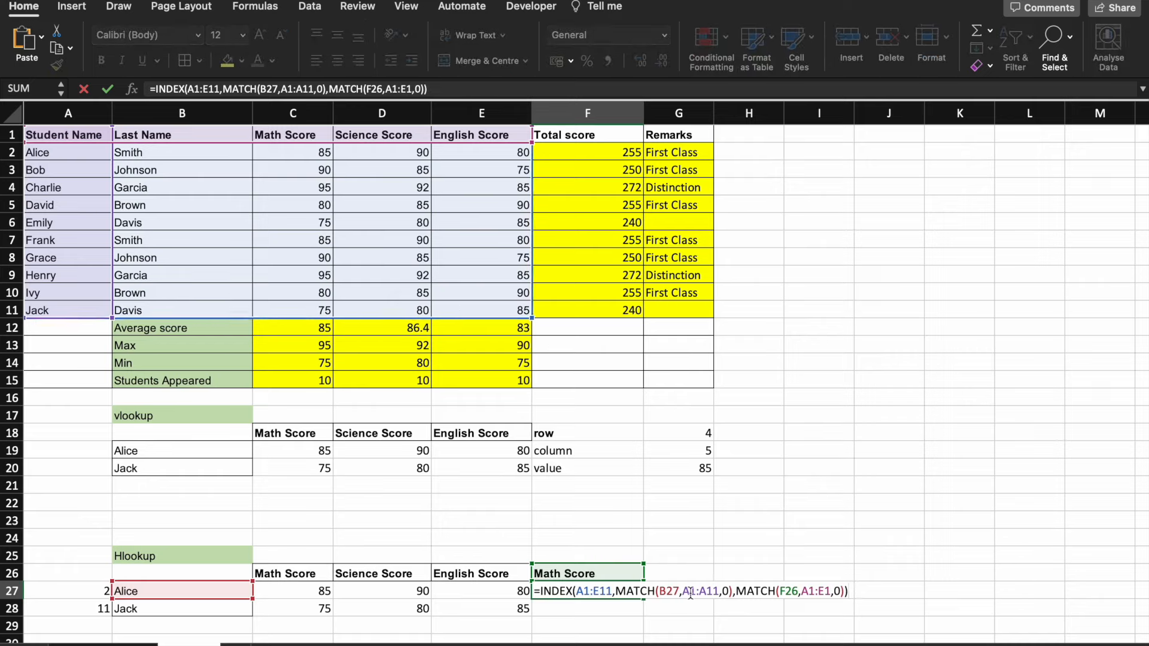
{"action": "left_click_drag", "start_coordinate": [685, 592], "coordinate": [721, 593]}
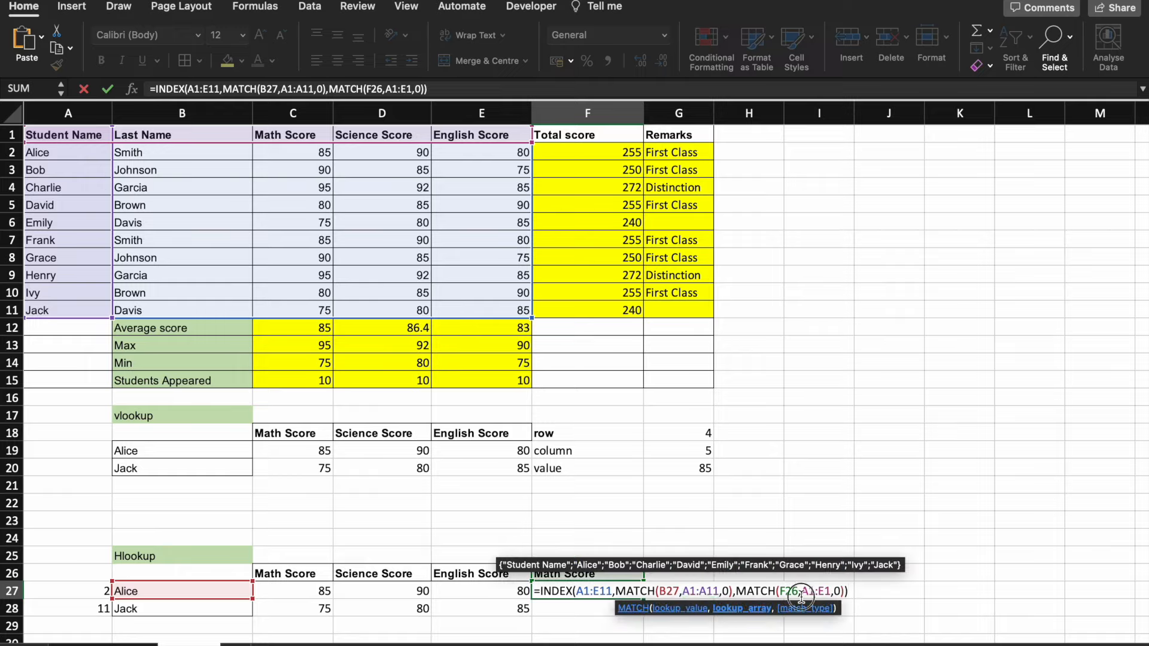
{"action": "left_click_drag", "start_coordinate": [802, 593], "coordinate": [831, 593]}
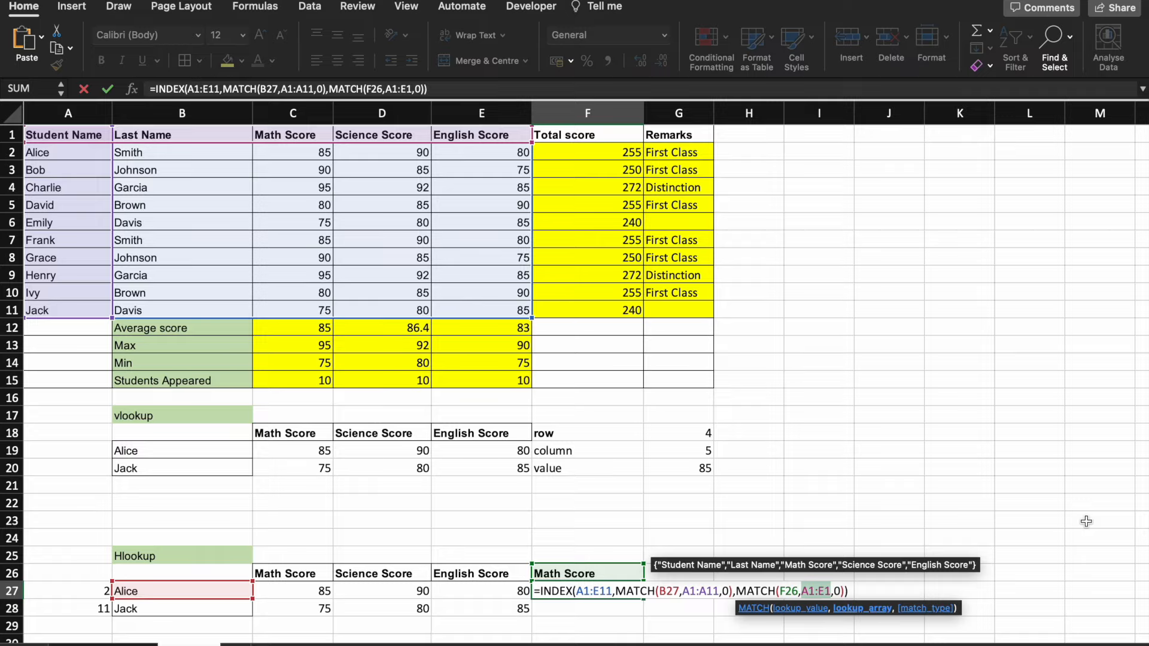
{"action": "key", "text": "Return"}
{"action": "key", "text": "Up"}
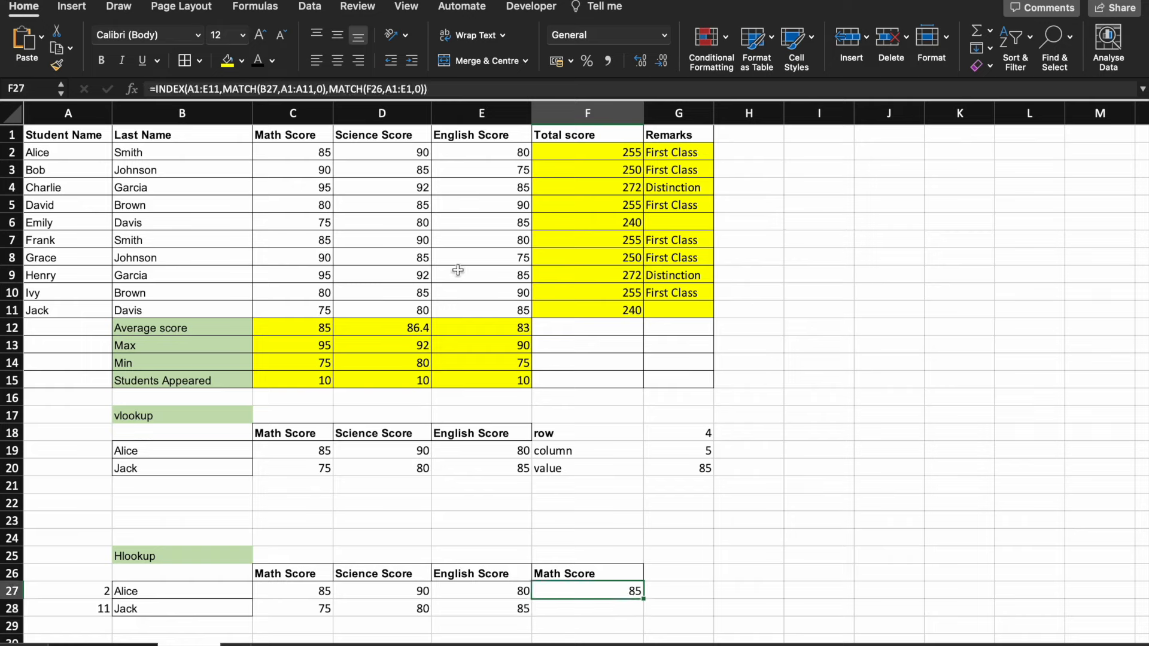
{"action": "left_click", "coordinate": [456, 90]}
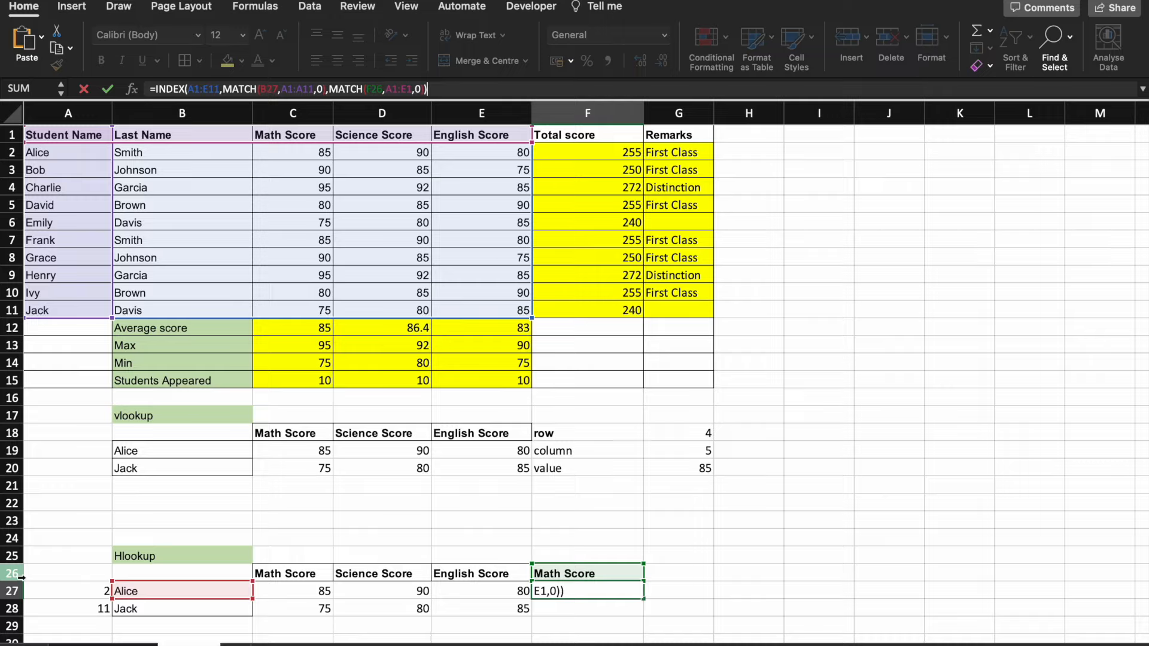
{"action": "left_click", "coordinate": [743, 573]}
{"action": "left_click", "coordinate": [667, 575]}
{"action": "scroll", "coordinate": [667, 576], "scroll_direction": "down", "scroll_amount": 4}
{"action": "key", "text": "Down"}
{"action": "key", "text": "Left"}
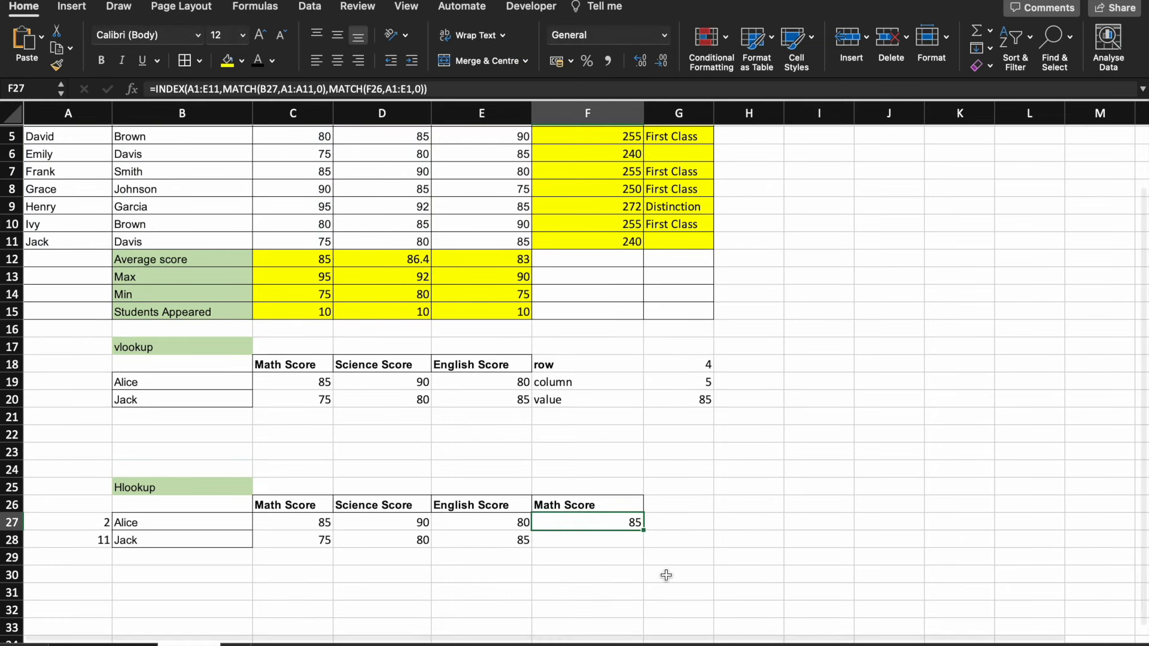
{"action": "key", "text": "Down"}
{"action": "key", "text": "Up"}
{"action": "key", "text": "Up"}
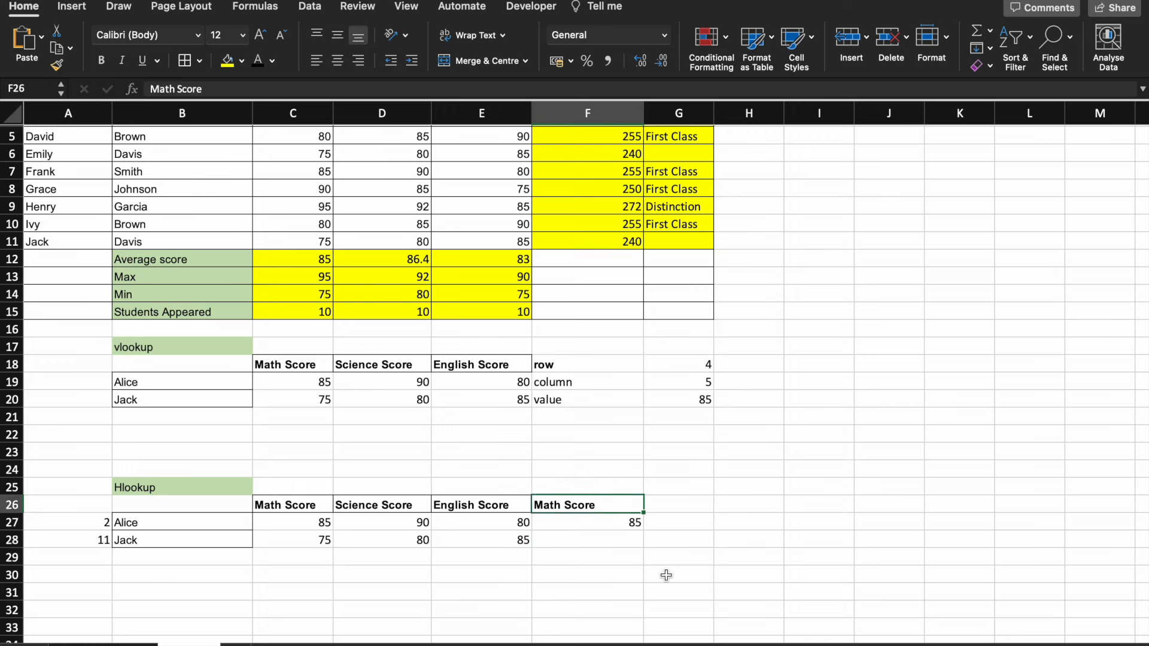
{"action": "key", "text": "Down"}
Highlight the INDEX and MATCH entries in the formula list sheet with yellow fill.
{"action": "left_click", "coordinate": [105, 644]}
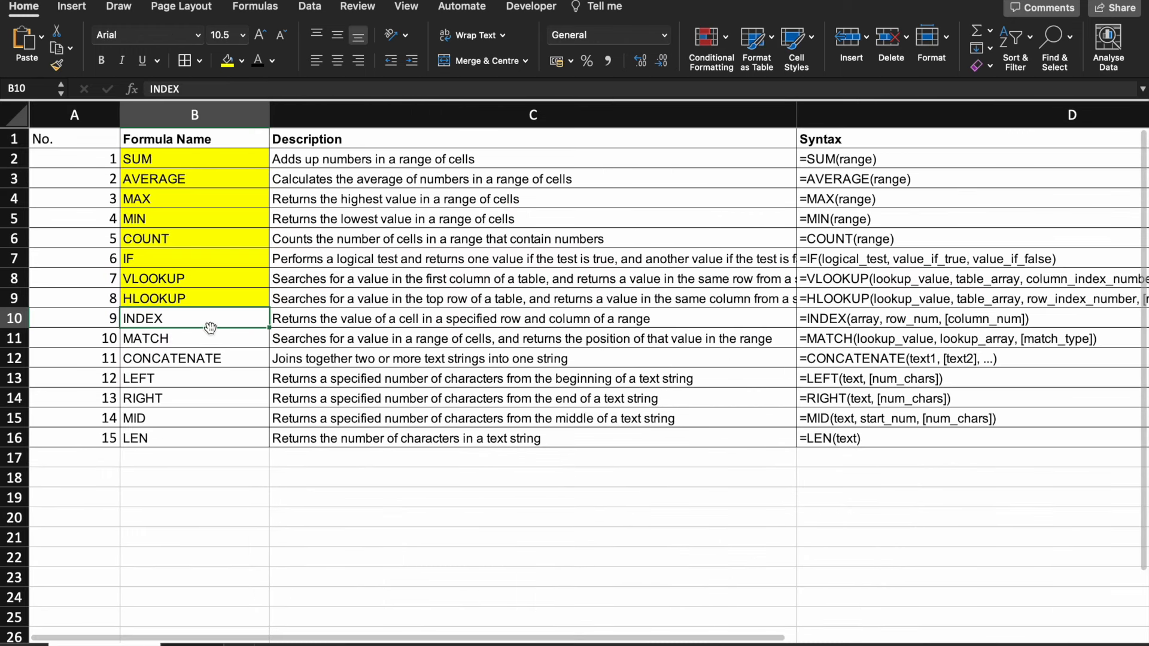
{"action": "left_click", "coordinate": [185, 333]}
{"action": "key", "text": "Up"}
{"action": "key", "text": "shift+Down"}
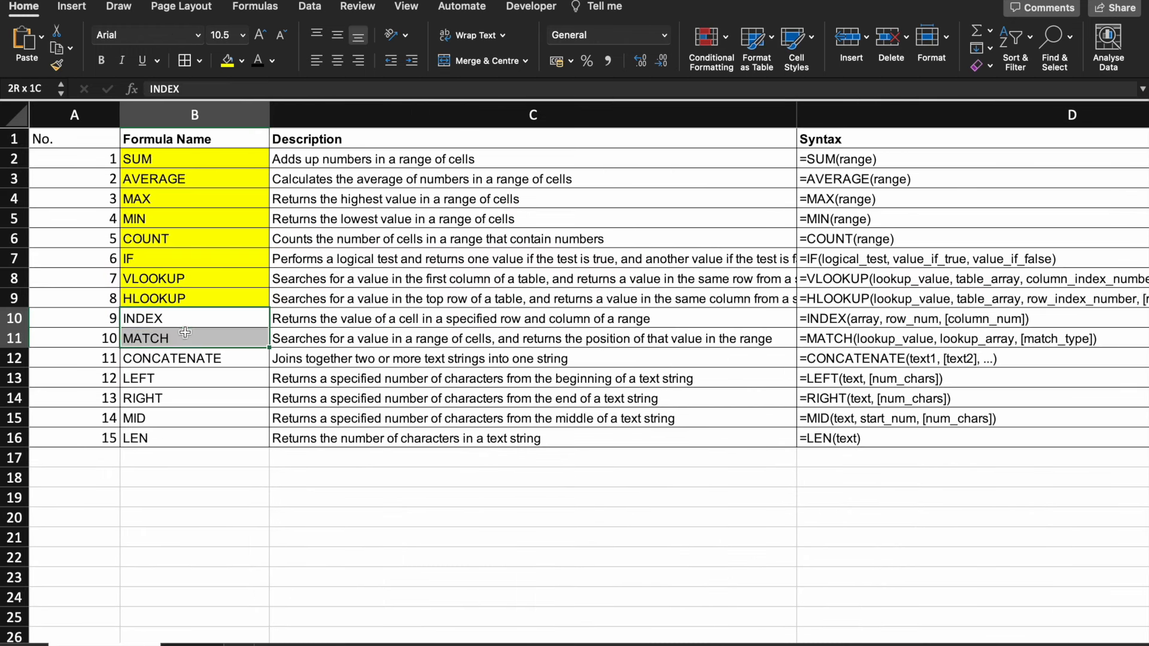
{"action": "left_click", "coordinate": [227, 62]}
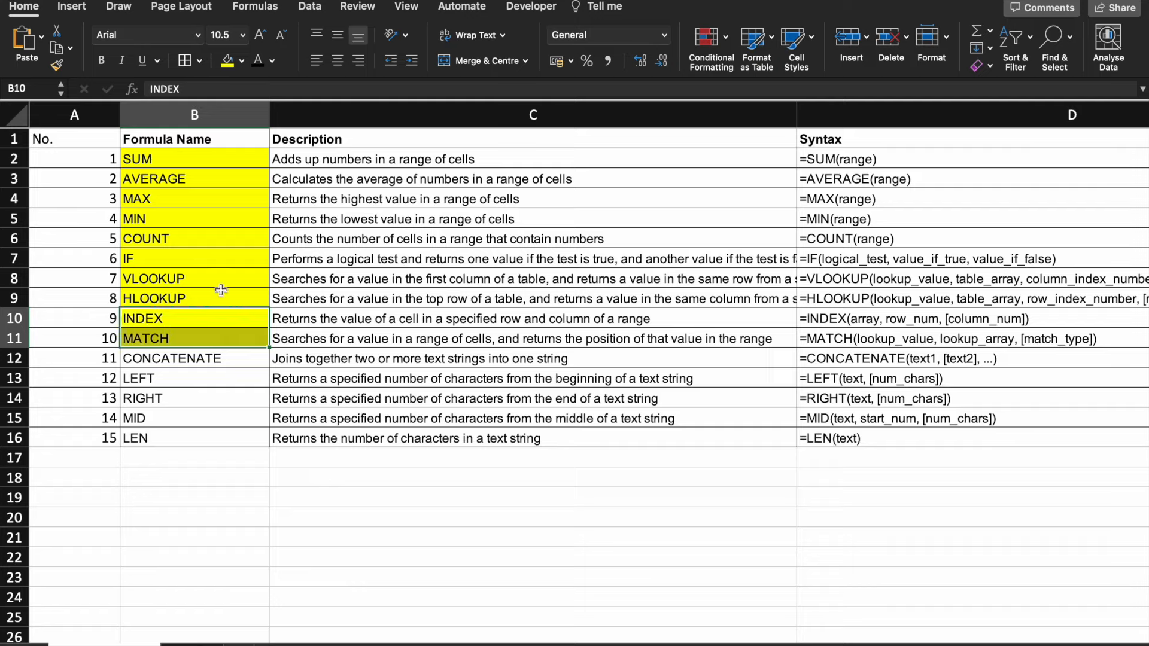
Review the formula list, from the entries already covered to the remaining ones, CONCATENATE through LEN.
{"action": "left_click", "coordinate": [209, 205]}
{"action": "key", "text": "Down"}
{"action": "key", "text": "Down"}
{"action": "key", "text": "Down"}
{"action": "key", "text": "Down"}
{"action": "key", "text": "Down"}
{"action": "key", "text": "Down"}
{"action": "key", "text": "Down"}
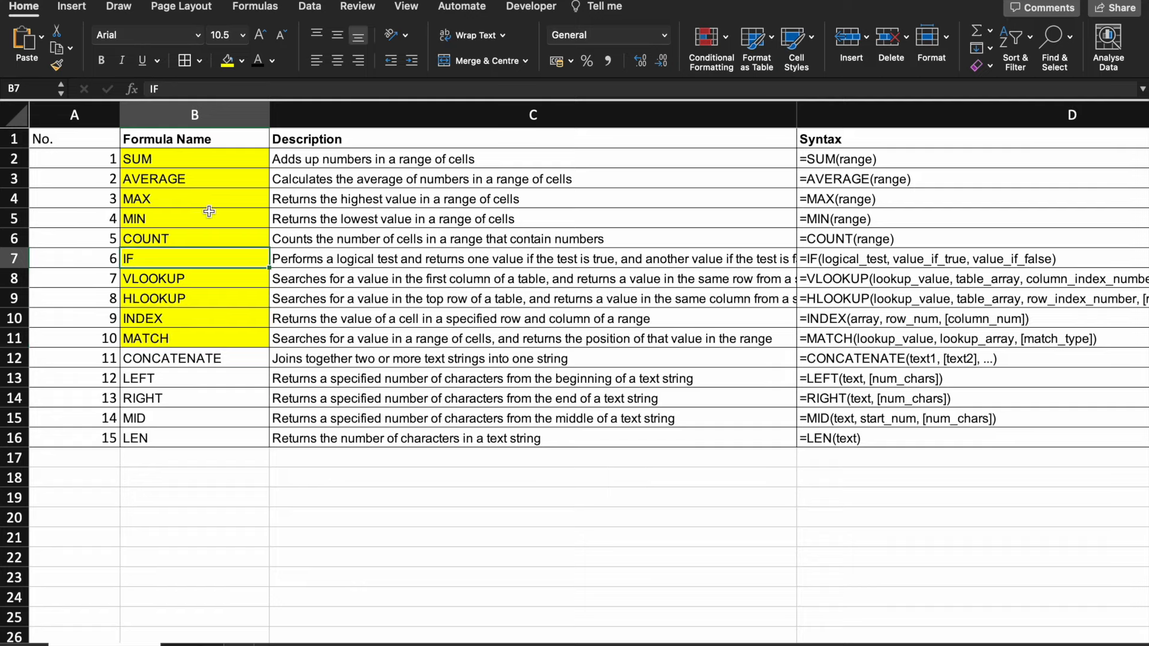
{"action": "key", "text": "Down"}
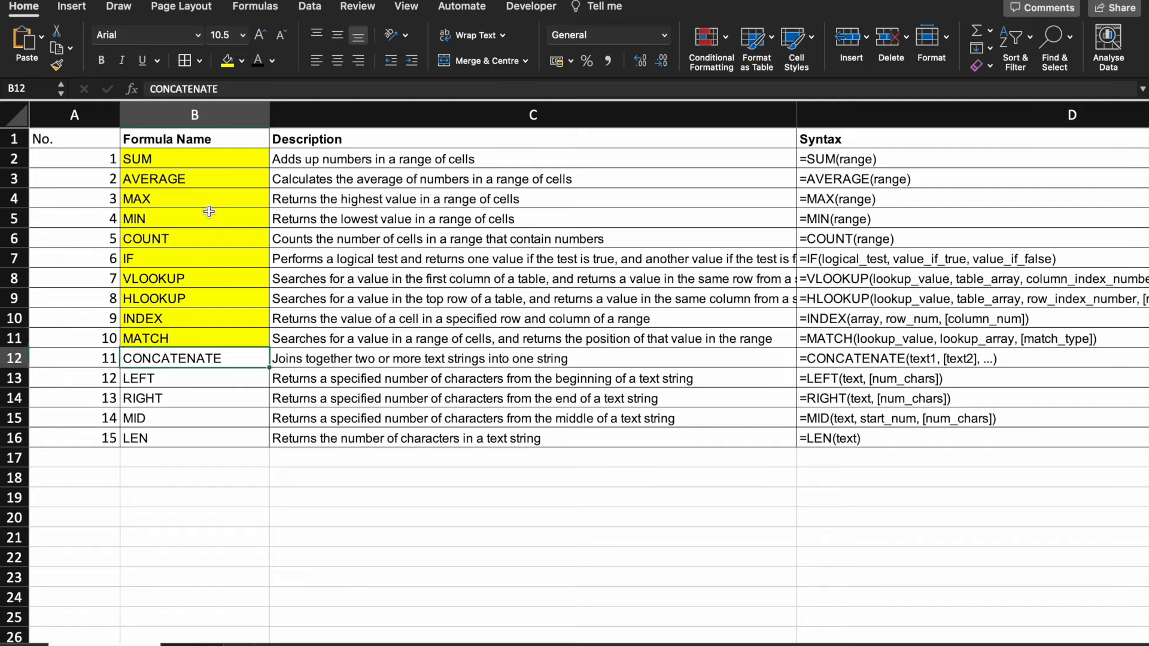
{"action": "key", "text": "Up"}
{"action": "key", "text": "Down"}
{"action": "key", "text": "shift+Down"}
{"action": "key", "text": "shift+Down"}
{"action": "key", "text": "shift+Down"}
{"action": "key", "text": "shift+Down"}
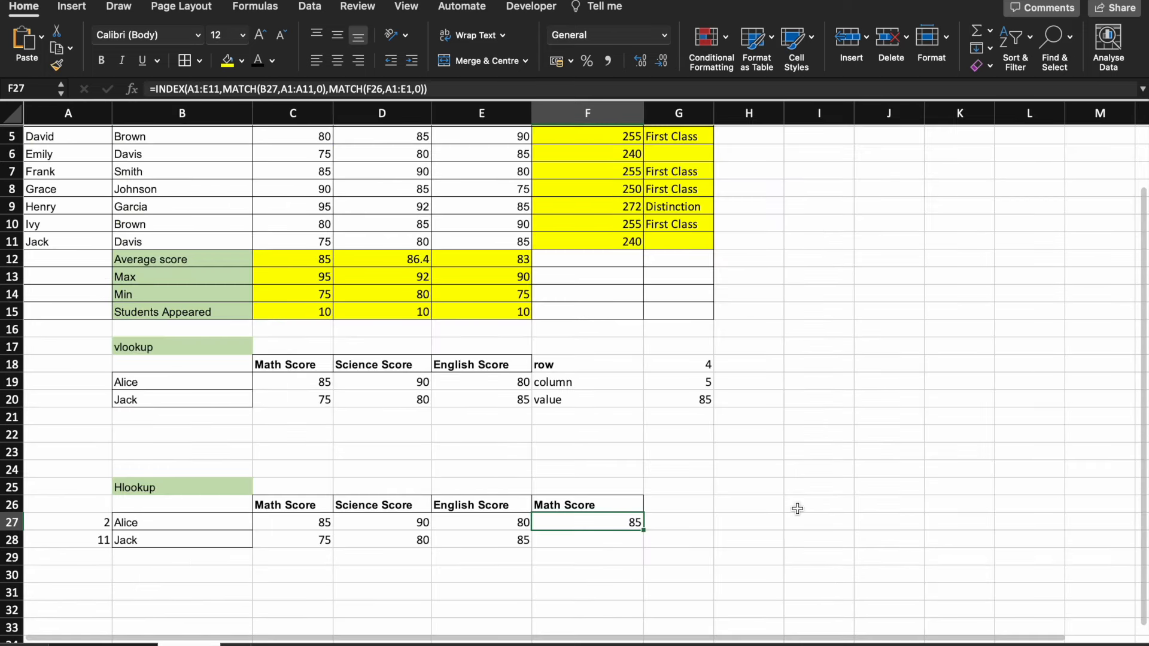
Add the column header "Student name & remarks" in H1 of the score table.
{"action": "scroll", "coordinate": [799, 508], "scroll_direction": "up", "scroll_amount": 3}
{"action": "scroll", "coordinate": [803, 274], "scroll_direction": "down", "scroll_amount": 1}
{"action": "scroll", "coordinate": [803, 274], "scroll_direction": "up", "scroll_amount": 1}
{"action": "scroll", "coordinate": [803, 274], "scroll_direction": "left", "scroll_amount": 1}
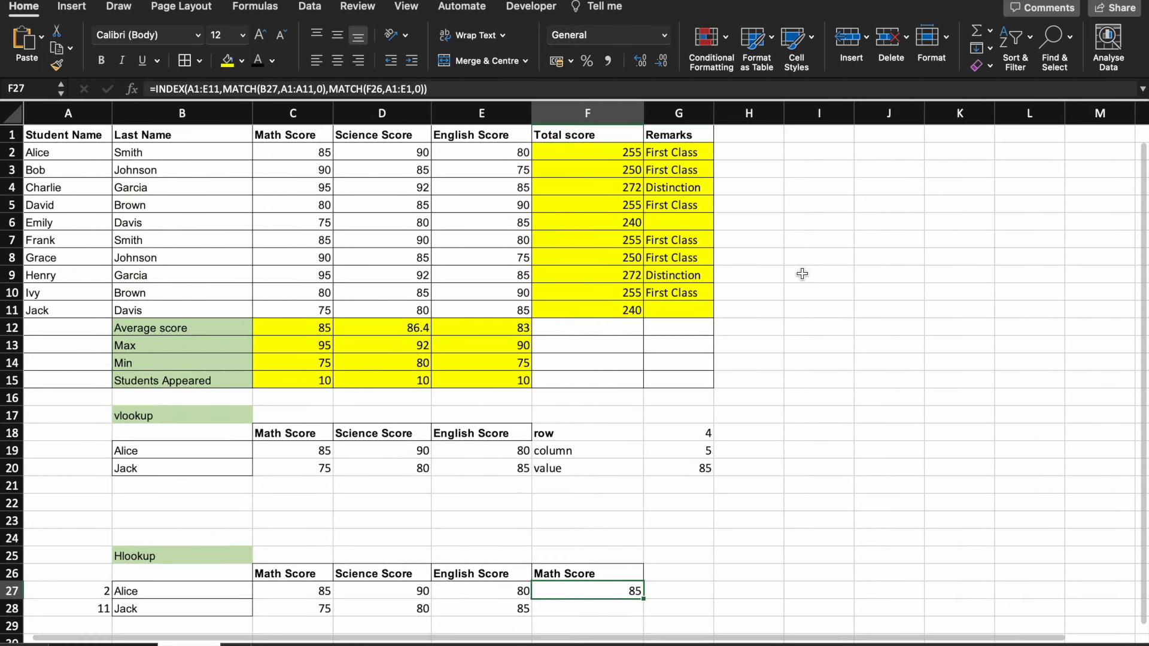
{"action": "left_click", "coordinate": [768, 148]}
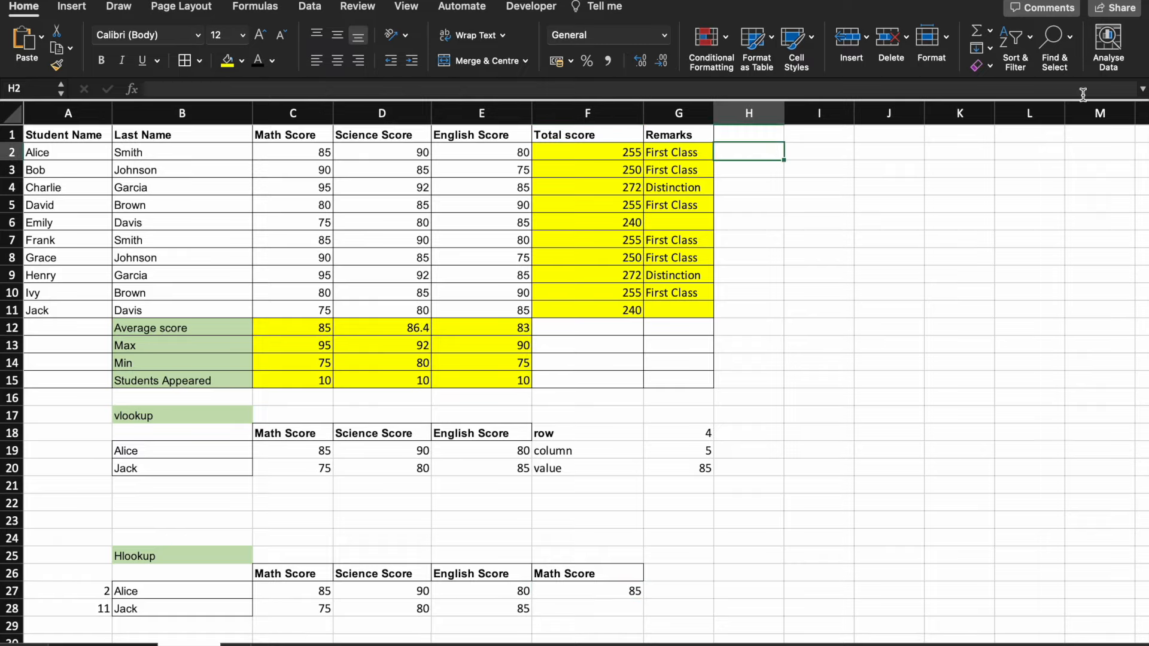
{"action": "key", "text": "Up"}
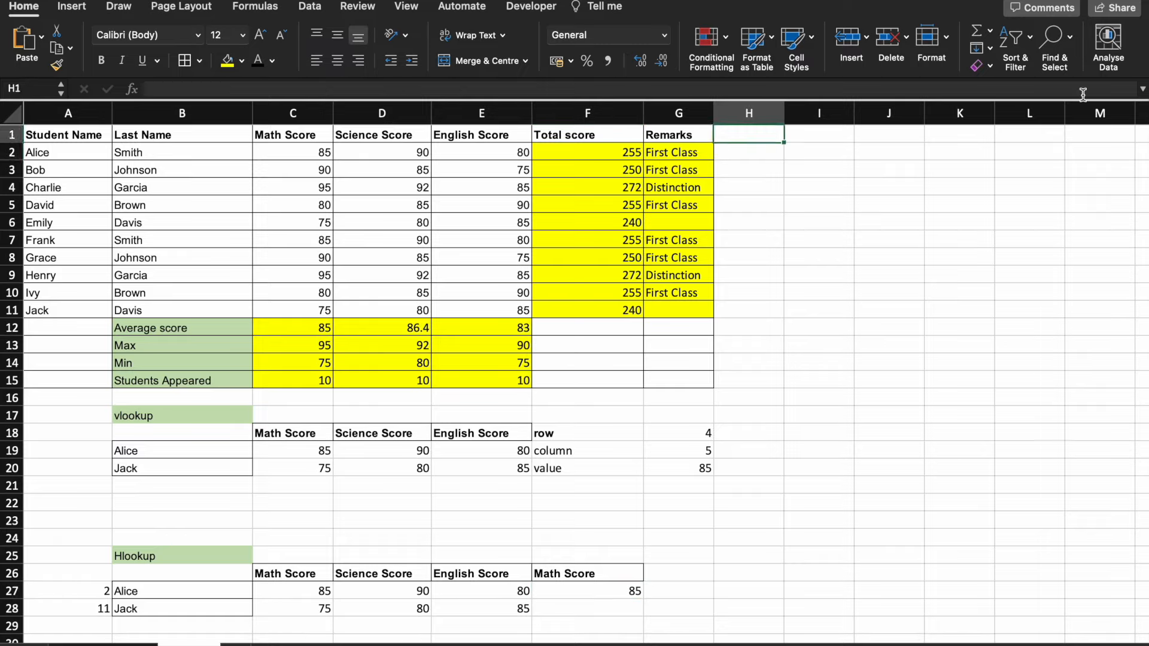
{"action": "type", "text": "Stude"}
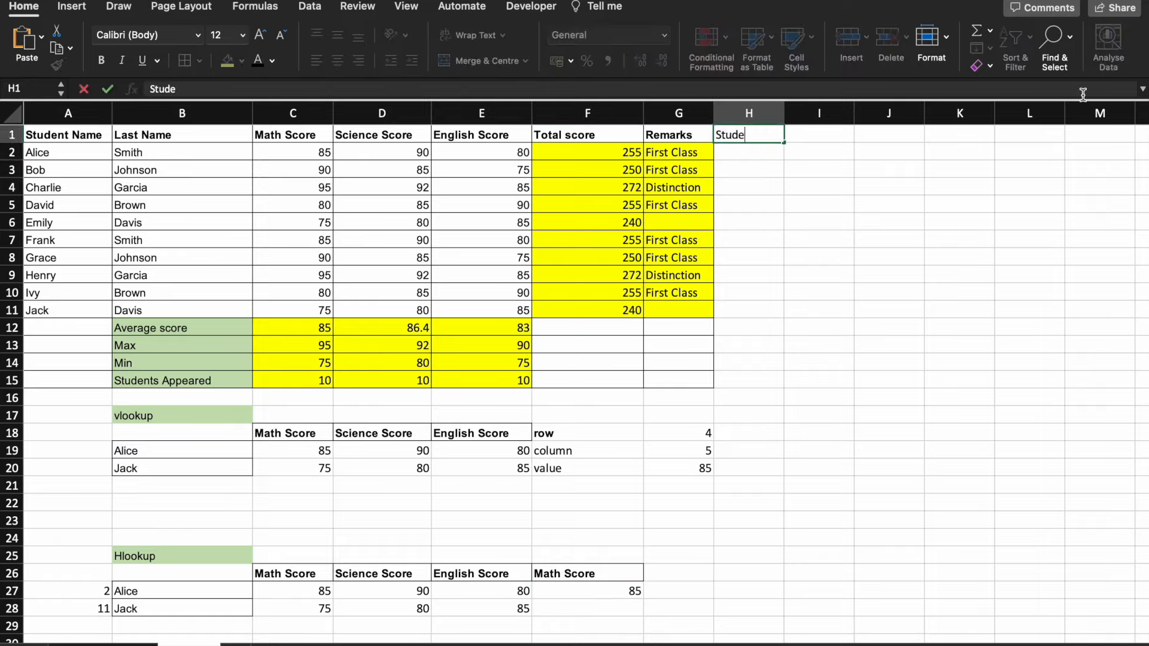
{"action": "type", "text": "nt name & remar"}
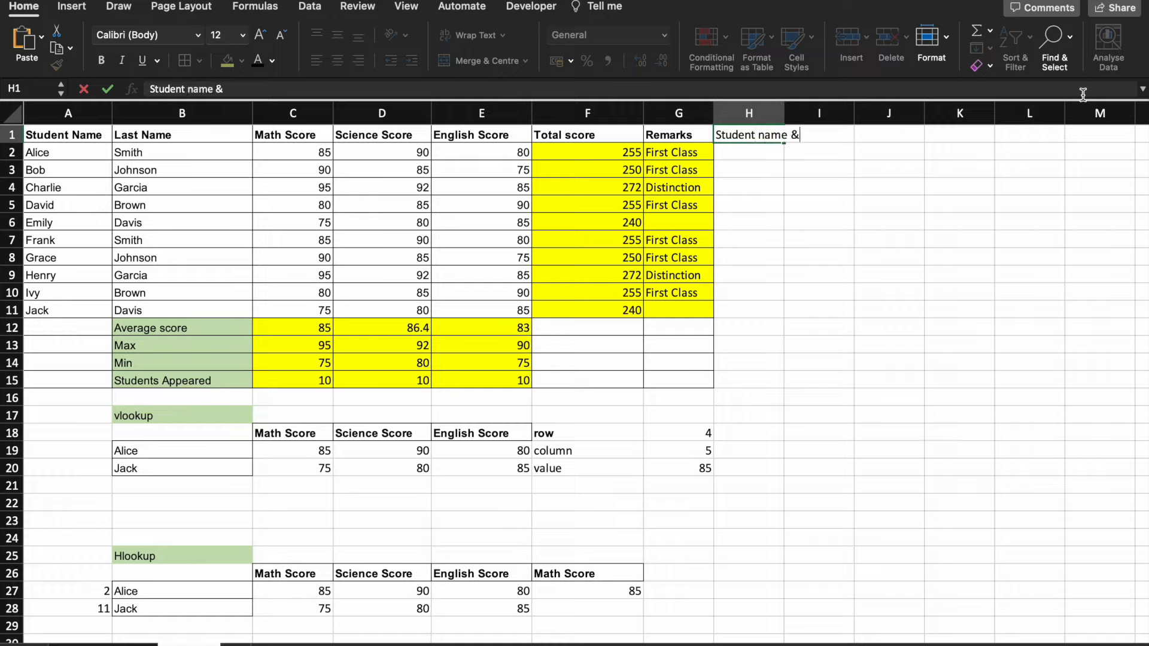
{"action": "key", "text": "BackSpace"}
{"action": "type", "text": "rks"}
{"action": "key", "text": "Return"}
Join the student name and the remark in H2 with =CONCAT(A2,G2).
{"action": "type", "text": "="}
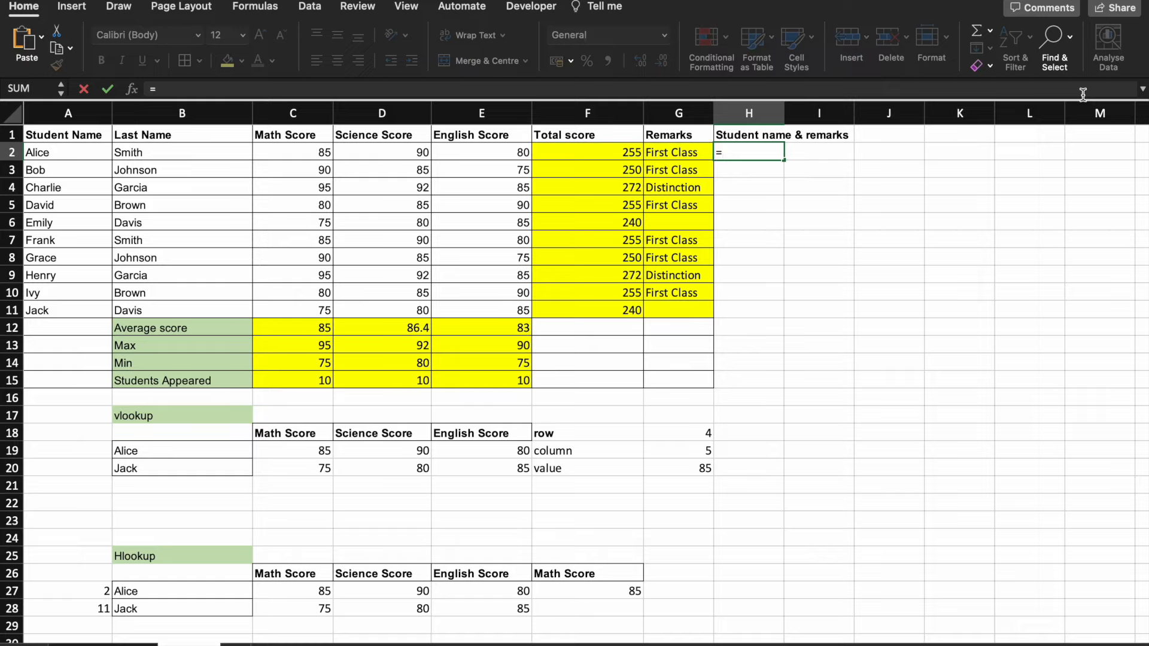
{"action": "type", "text": "con"}
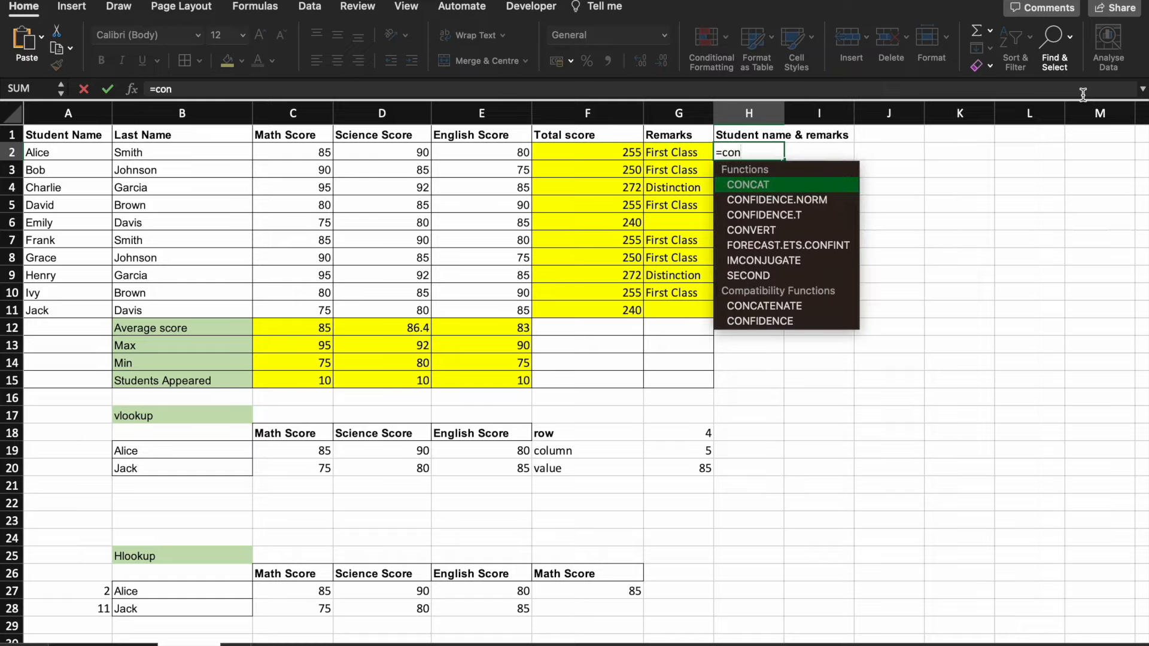
{"action": "key", "text": "Tab"}
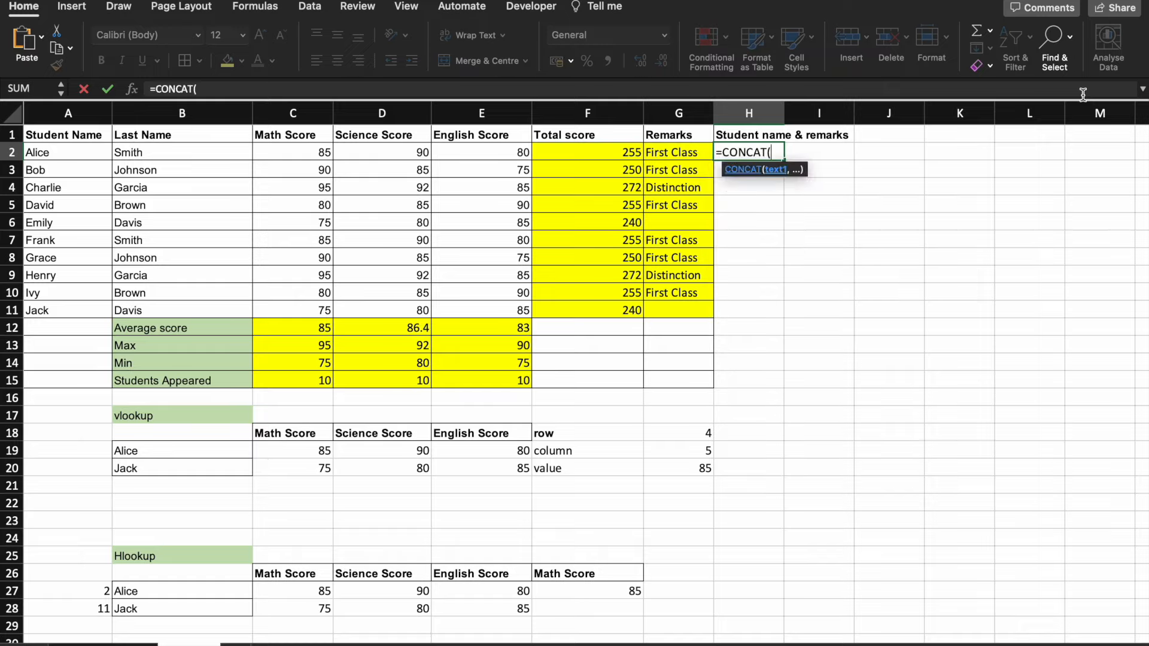
{"action": "left_click", "coordinate": [73, 151]}
{"action": "type", "text": ","}
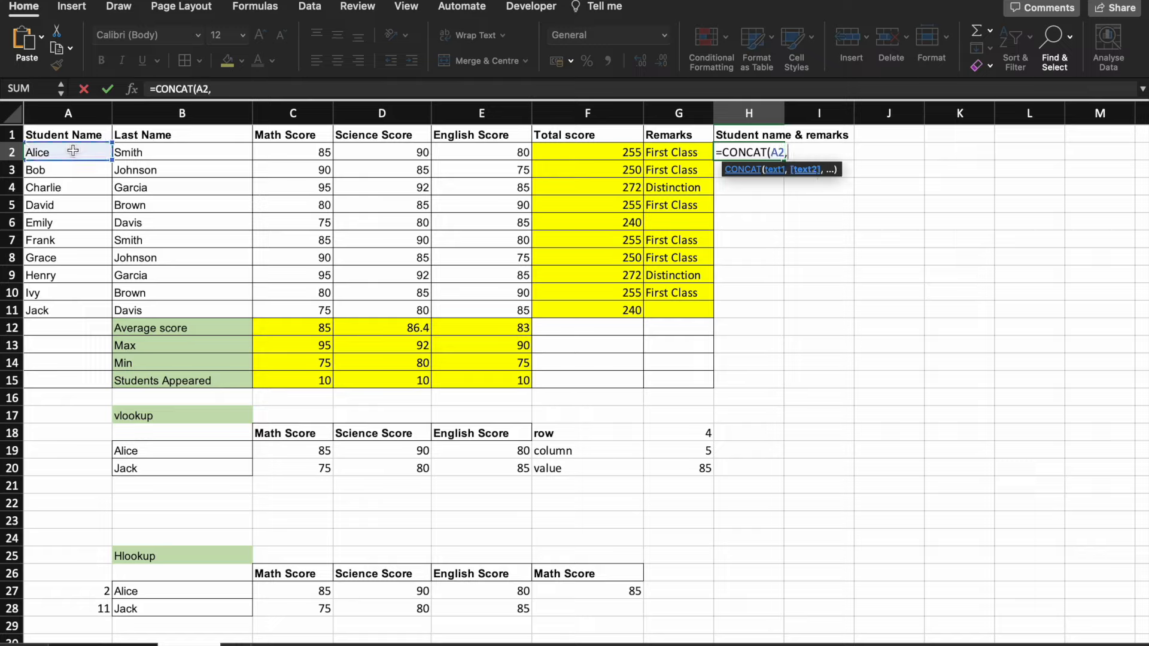
{"action": "left_click", "coordinate": [674, 155]}
{"action": "type", "text": ")"}
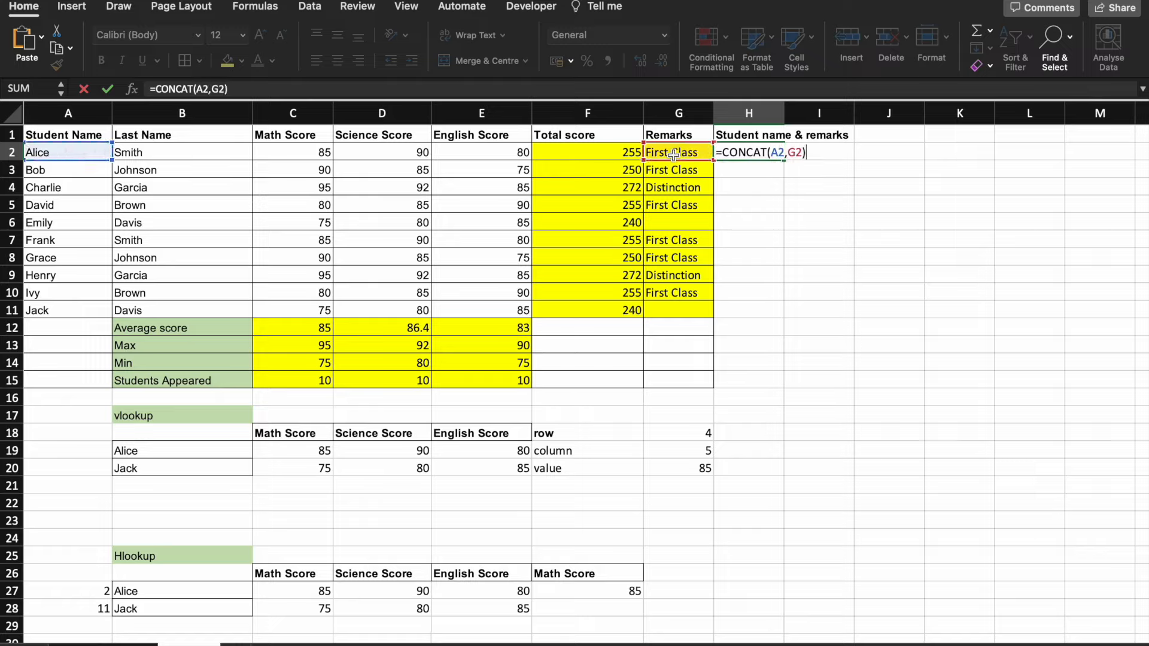
{"action": "key", "text": "Return"}
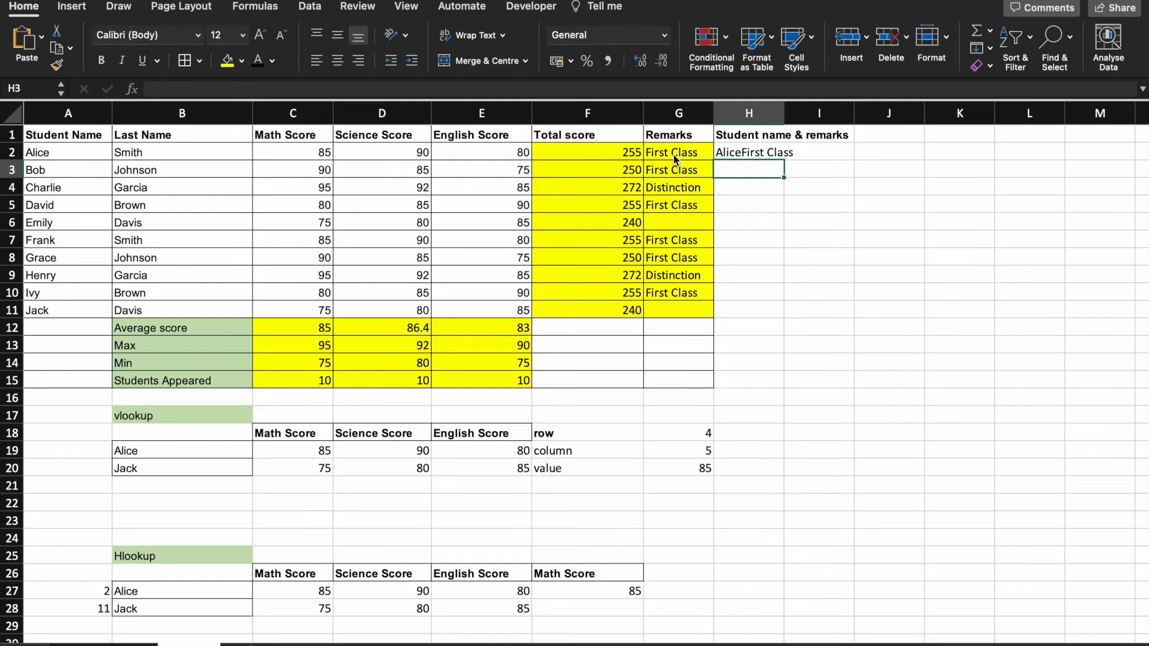
{"action": "key", "text": "Up"}
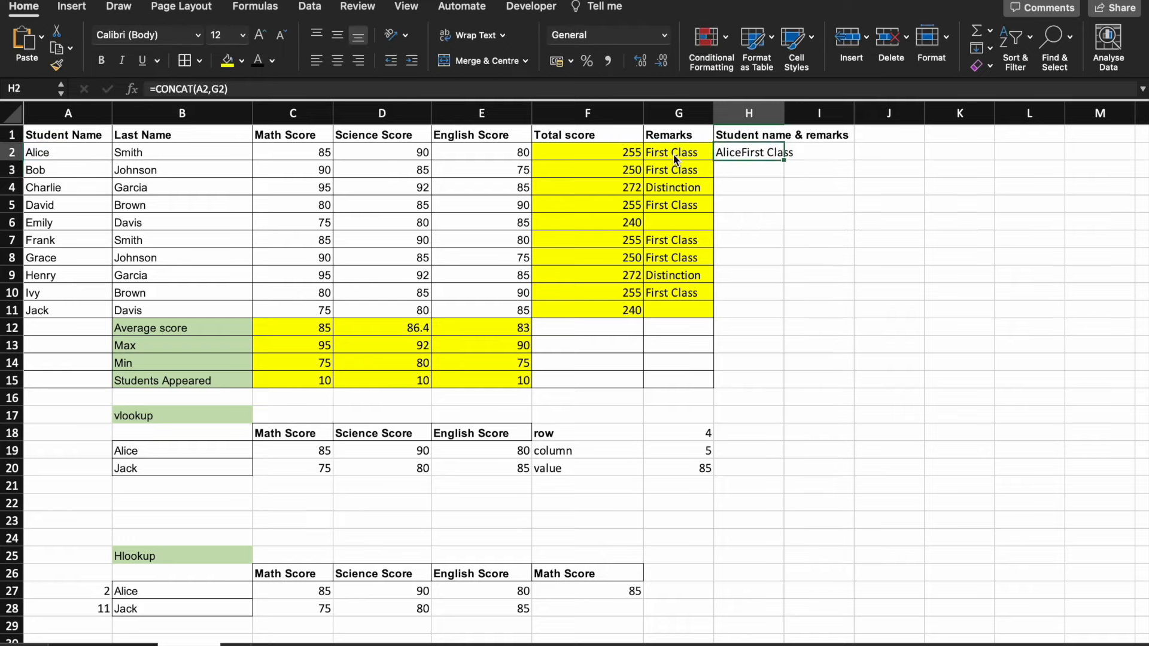
{"action": "left_click", "coordinate": [249, 89]}
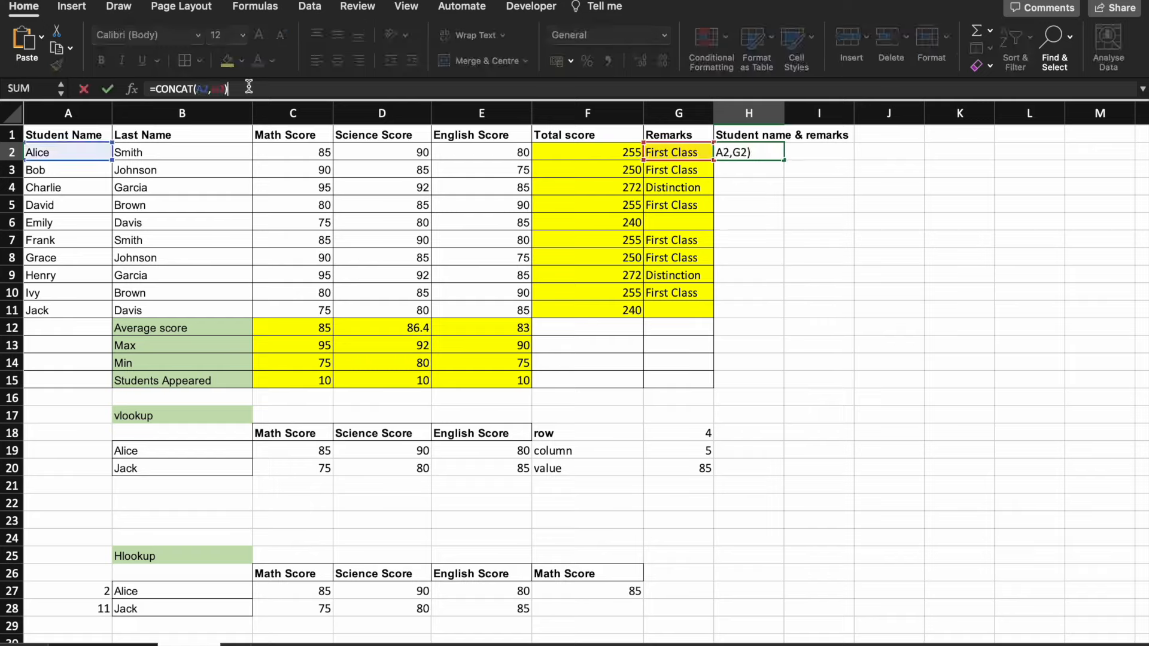
{"action": "key", "text": "Left"}
{"action": "key", "text": "Left"}
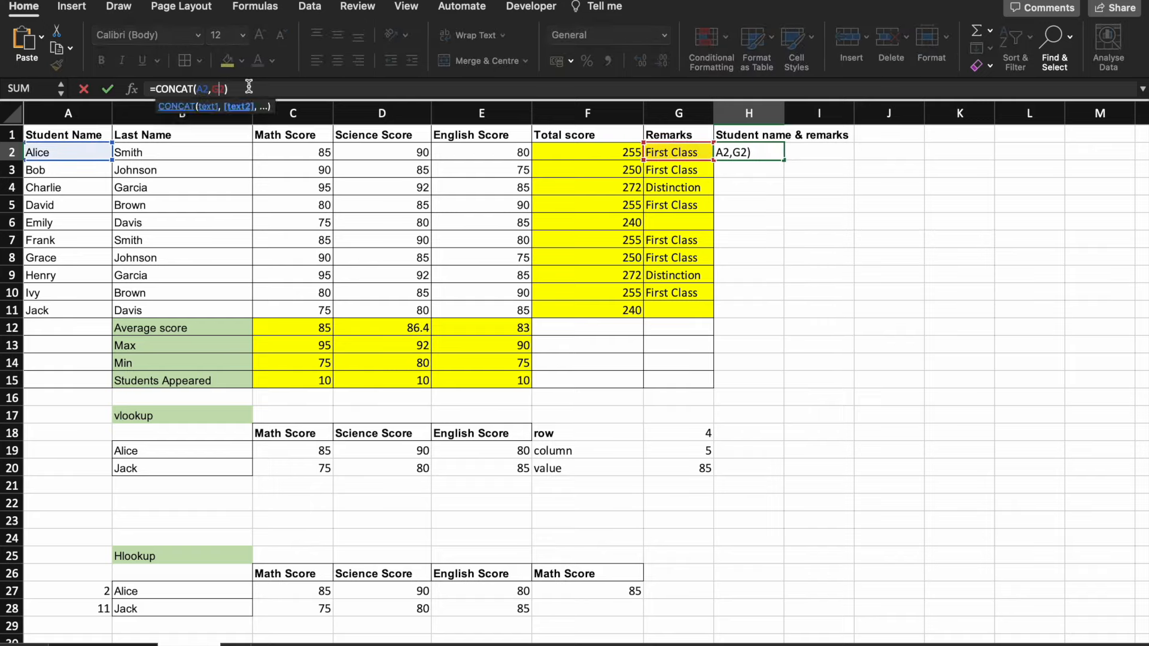
{"action": "key", "text": "Escape"}
Insert a three-space text separator between A2 and G2 in the CONCAT formula in H2.
{"action": "left_click", "coordinate": [249, 89]}
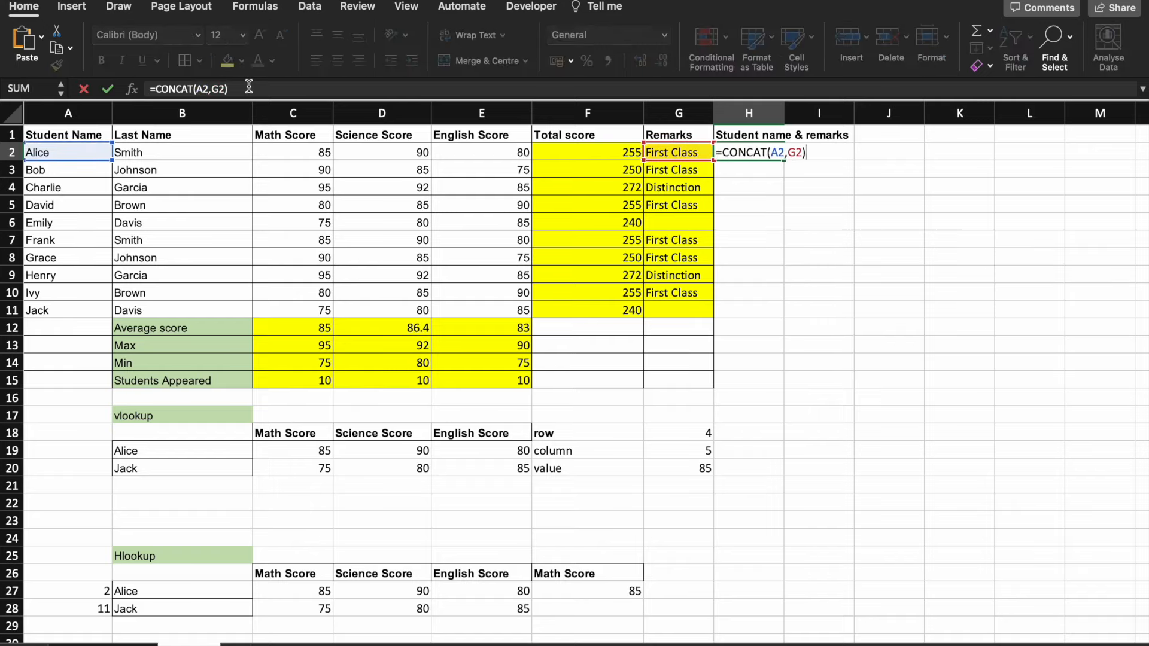
{"action": "key", "text": "Left"}
{"action": "key", "text": "Left"}
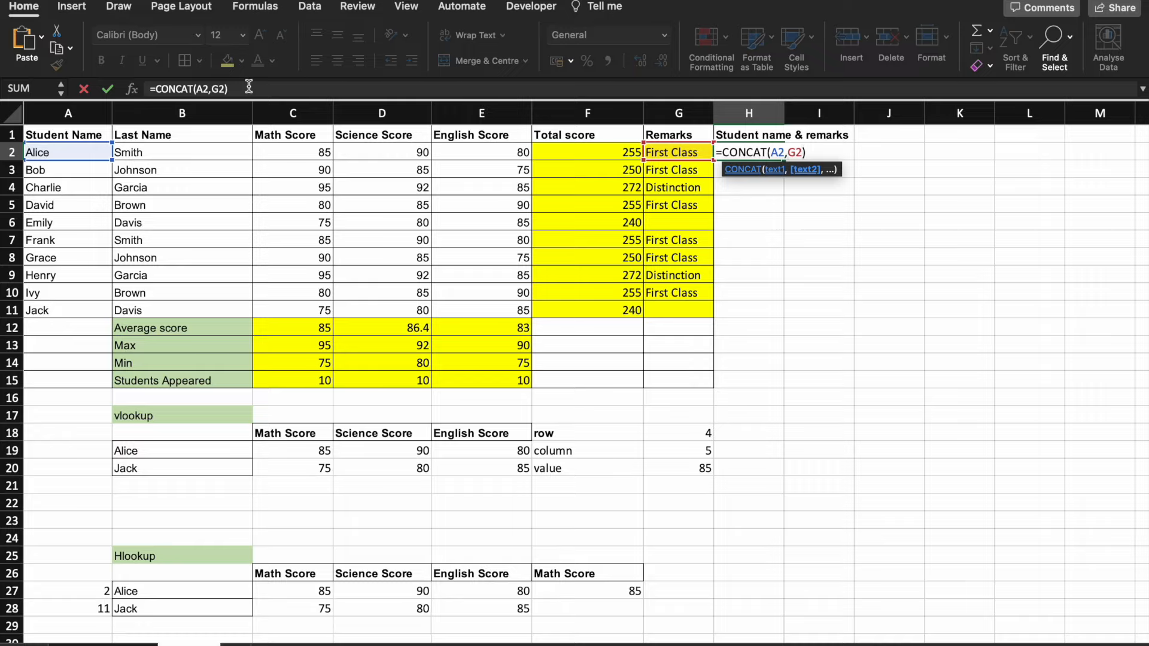
{"action": "type", "text": ","}
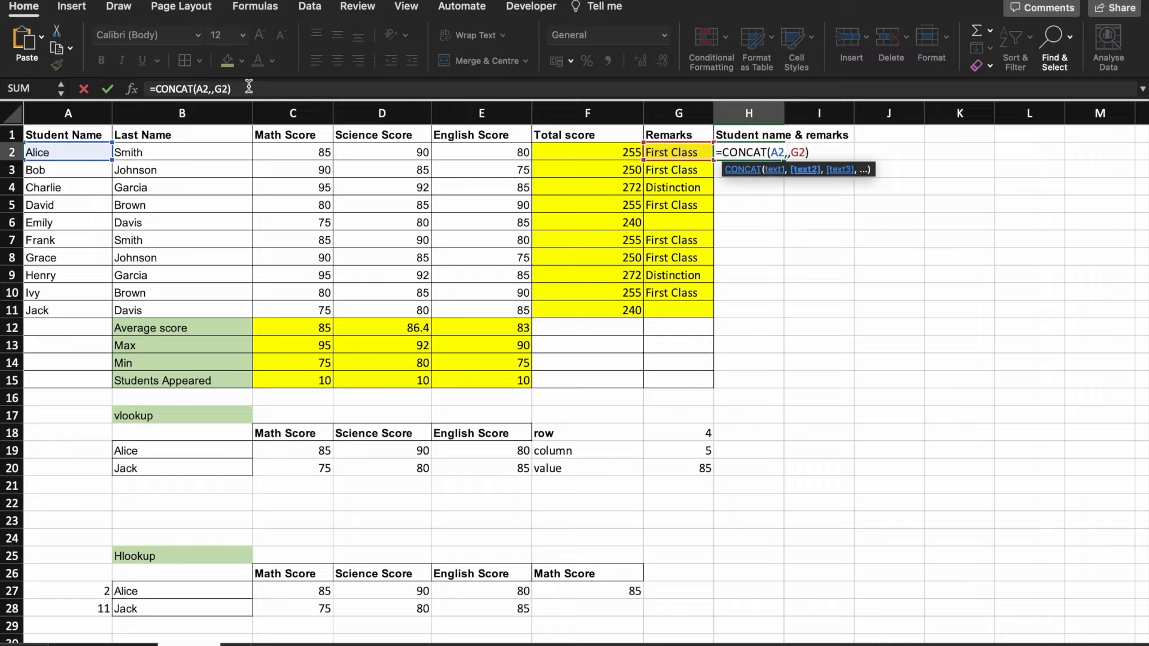
{"action": "type", "text": "\""}
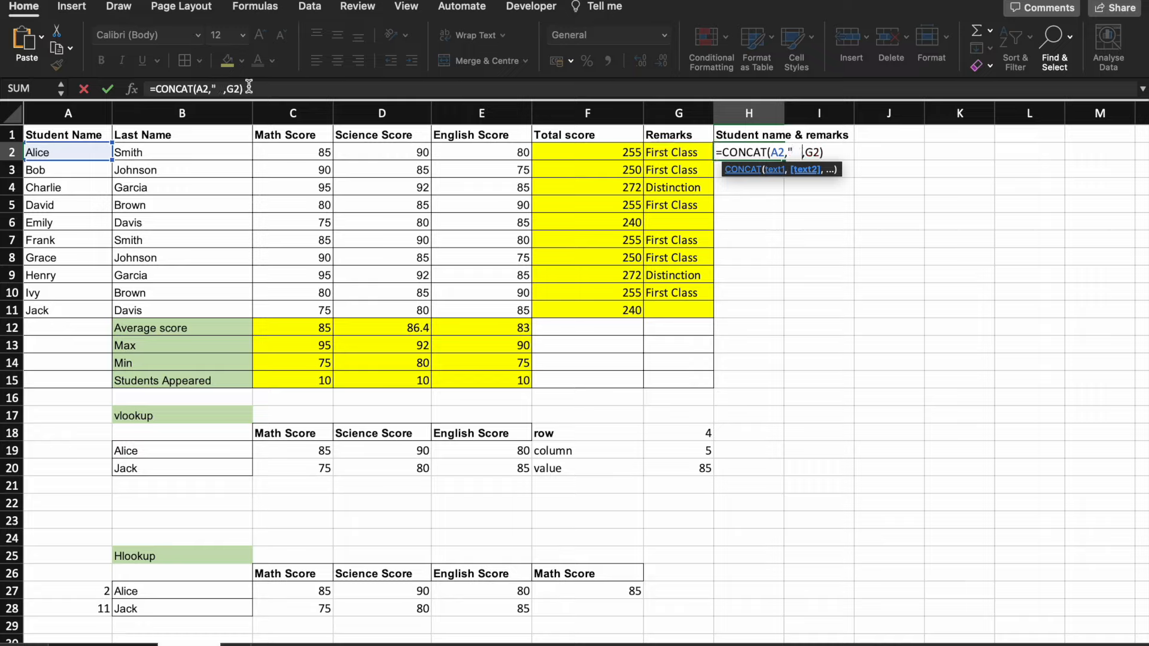
{"action": "type", "text": "   \""}
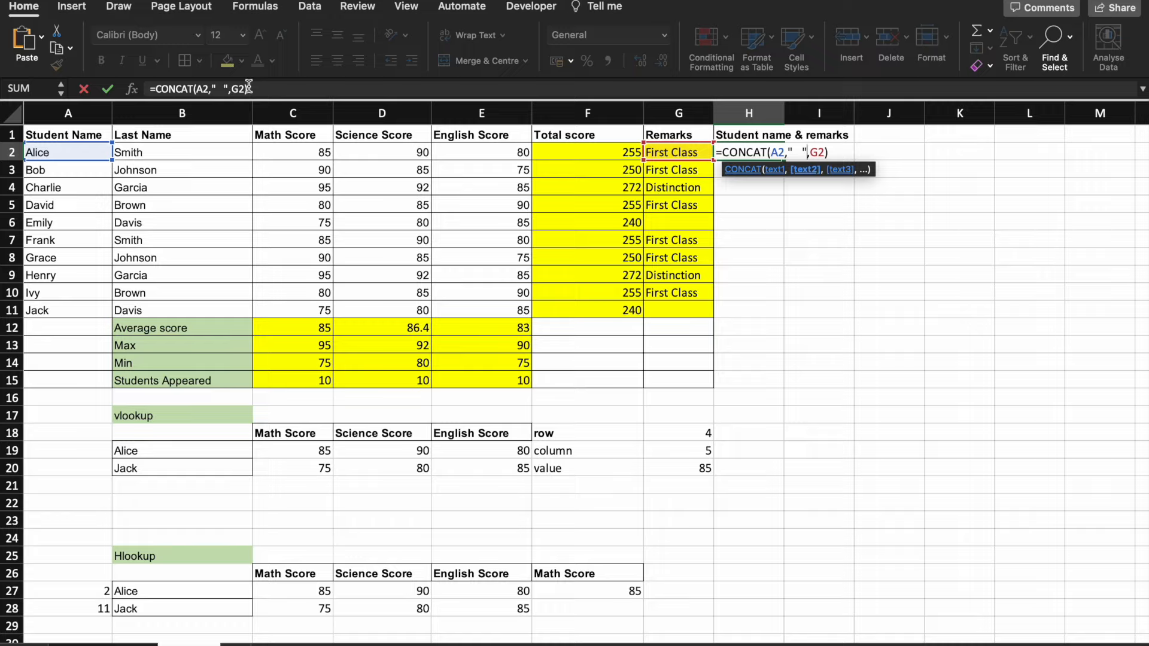
{"action": "key", "text": "Return"}
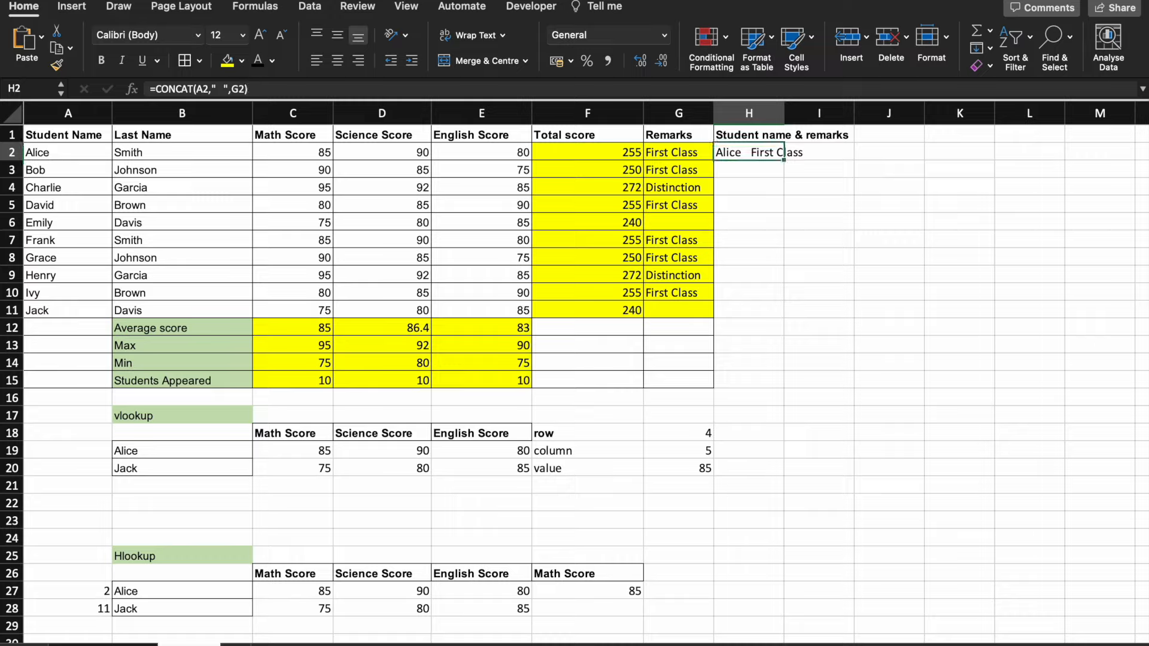
Copy the CONCAT formula from H2 down to H11 and widen column H to fit the joined text.
{"action": "left_click", "coordinate": [786, 160]}
{"action": "left_click_drag", "start_coordinate": [786, 160], "coordinate": [778, 314]}
{"action": "left_click_drag", "start_coordinate": [788, 118], "coordinate": [831, 118]}
Check the copied CONCAT formulas row by row in column H.
{"action": "left_click", "coordinate": [802, 238]}
{"action": "key", "text": "Down"}
{"action": "key", "text": "Down"}
{"action": "key", "text": "Down"}
{"action": "key", "text": "Up"}
{"action": "key", "text": "Up"}
{"action": "key", "text": "Up"}
{"action": "key", "text": "Up"}
{"action": "key", "text": "Up"}
{"action": "key", "text": "Up"}
{"action": "key", "text": "Up"}
{"action": "key", "text": "Up"}
{"action": "key", "text": "Up"}
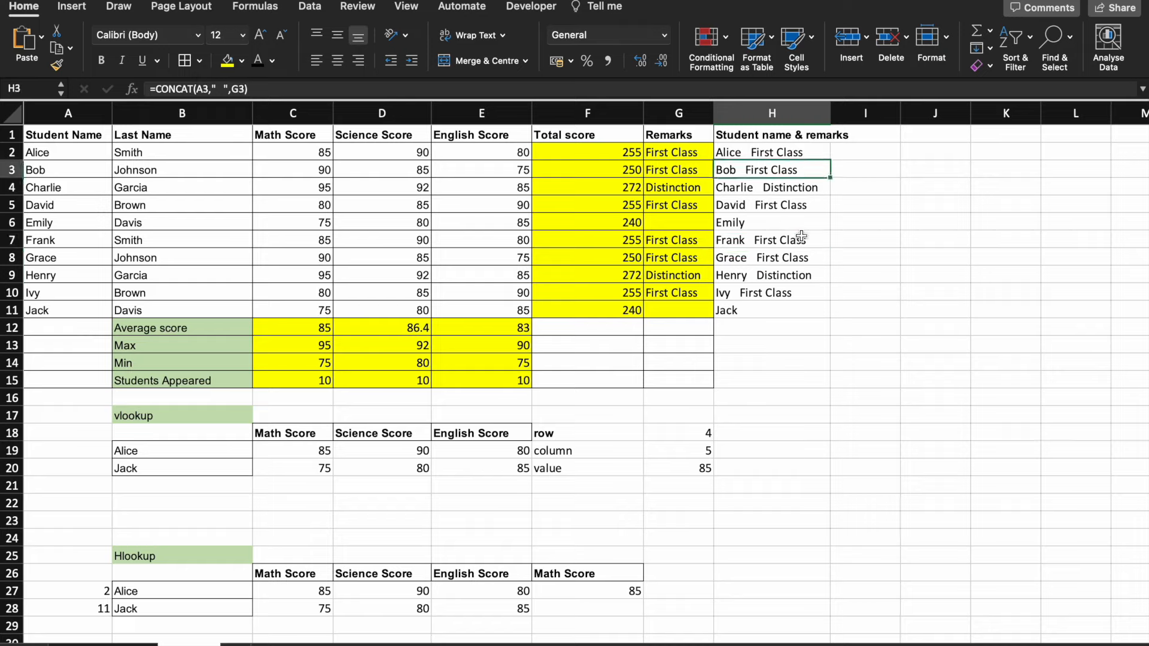
Widen column H further and select cell I1 beside its header.
{"action": "left_click_drag", "start_coordinate": [835, 112], "coordinate": [882, 112]}
{"action": "left_click", "coordinate": [910, 149]}
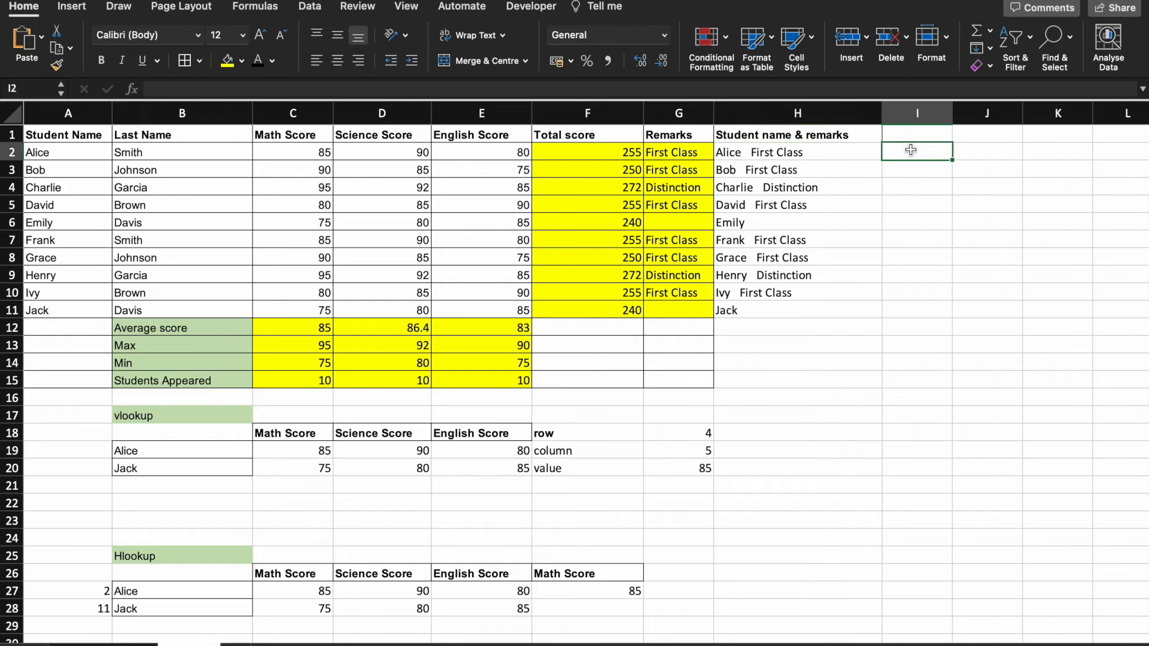
{"action": "key", "text": "Up"}
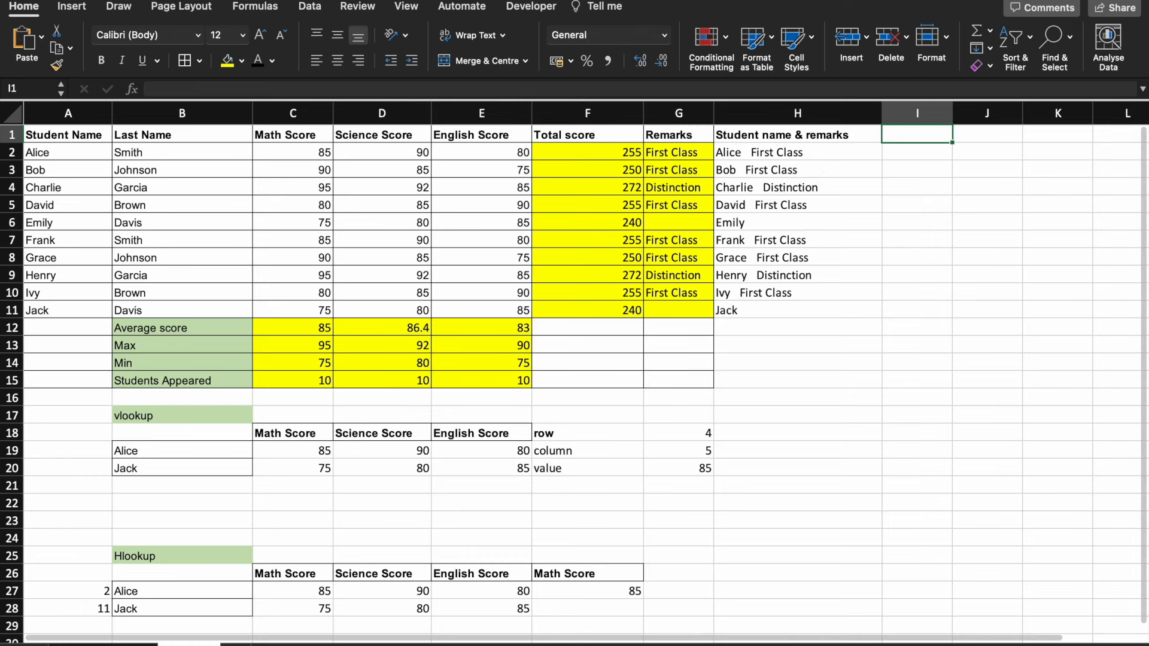
Check the LEFT entry in the formula list sheet and return to the score table.
{"action": "left_click", "coordinate": [104, 645]}
{"action": "left_click", "coordinate": [168, 377]}
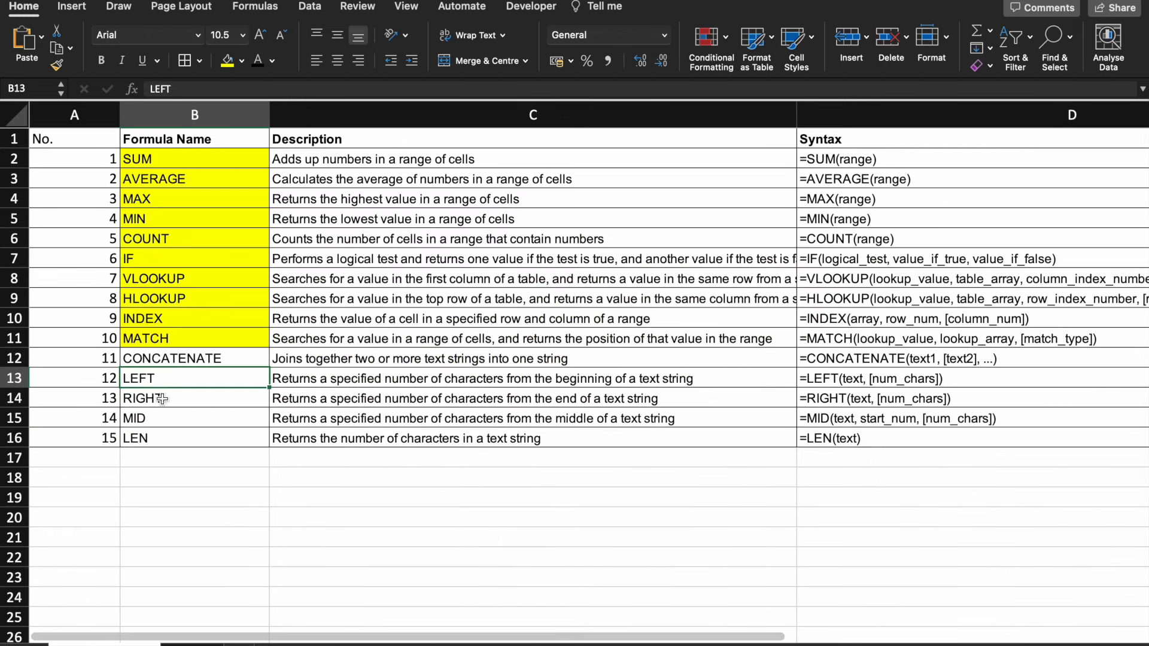
{"action": "left_click", "coordinate": [189, 645]}
Extract the first two characters of the student name in I2 with =LEFT(A2,2).
{"action": "key", "text": "Down"}
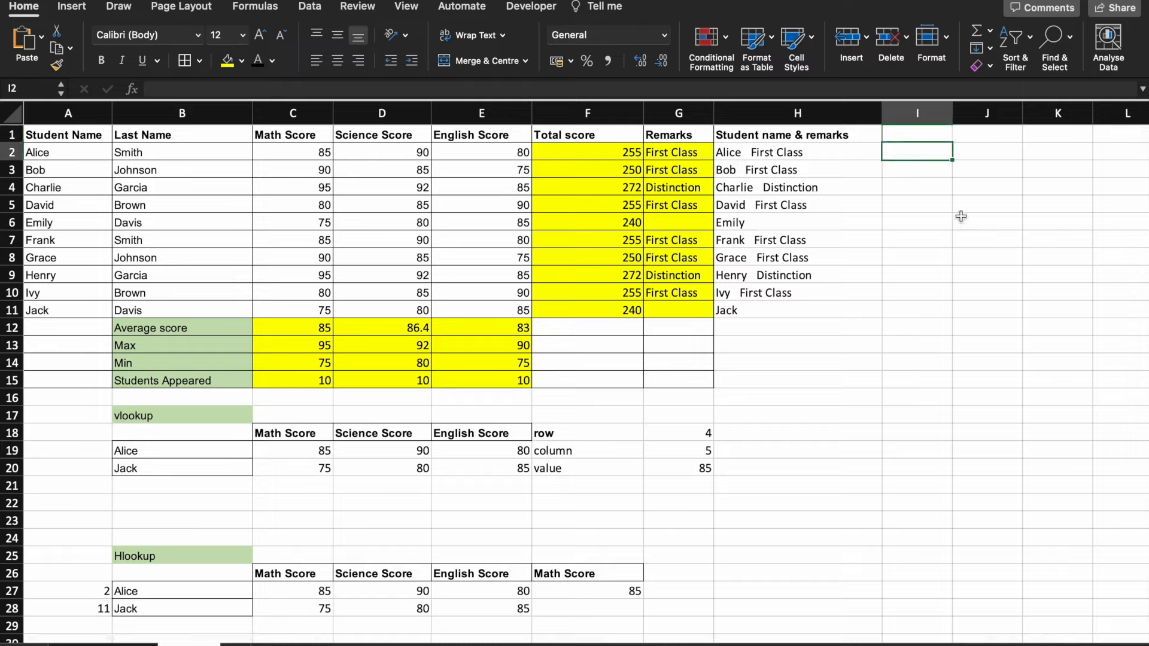
{"action": "type", "text": "="}
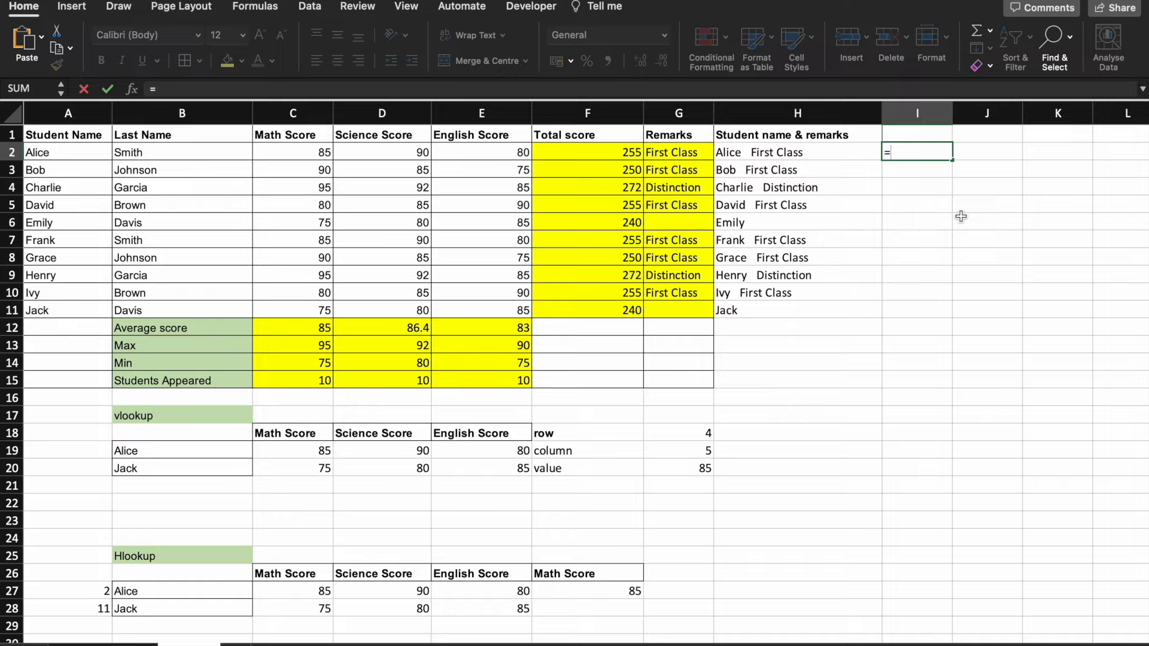
{"action": "type", "text": "left"}
{"action": "key", "text": "Tab"}
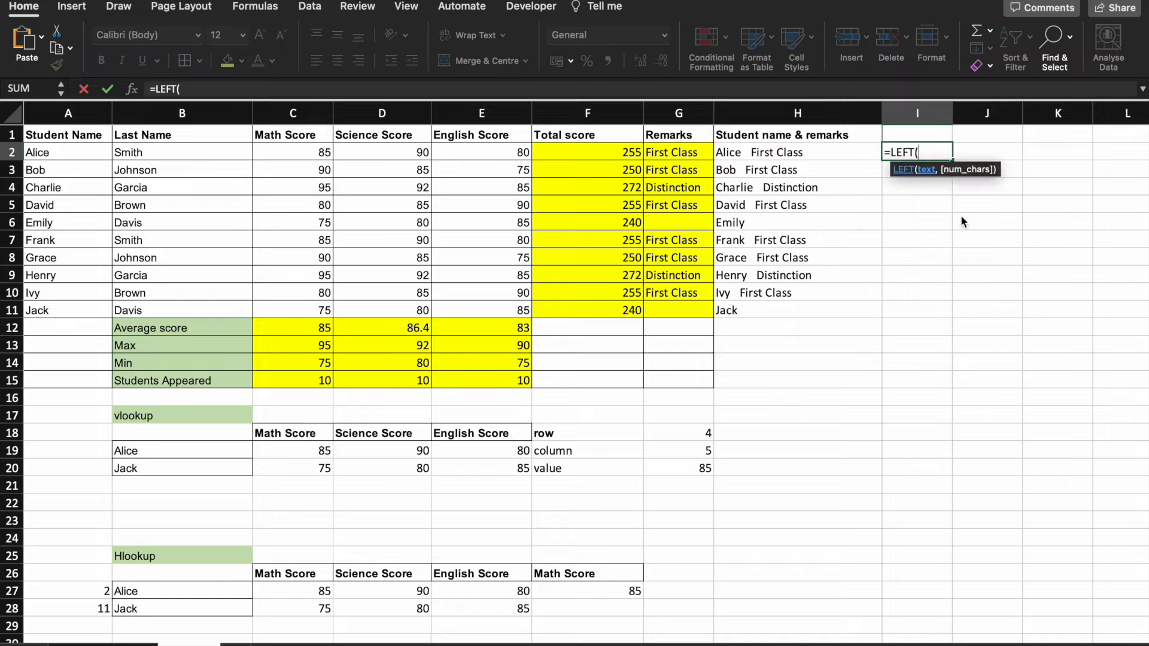
{"action": "key", "text": "Left"}
{"action": "key", "text": "Left"}
{"action": "key", "text": "Left"}
{"action": "key", "text": "Left"}
{"action": "key", "text": "Left"}
{"action": "key", "text": "Left"}
{"action": "key", "text": "Left"}
{"action": "key", "text": "Left"}
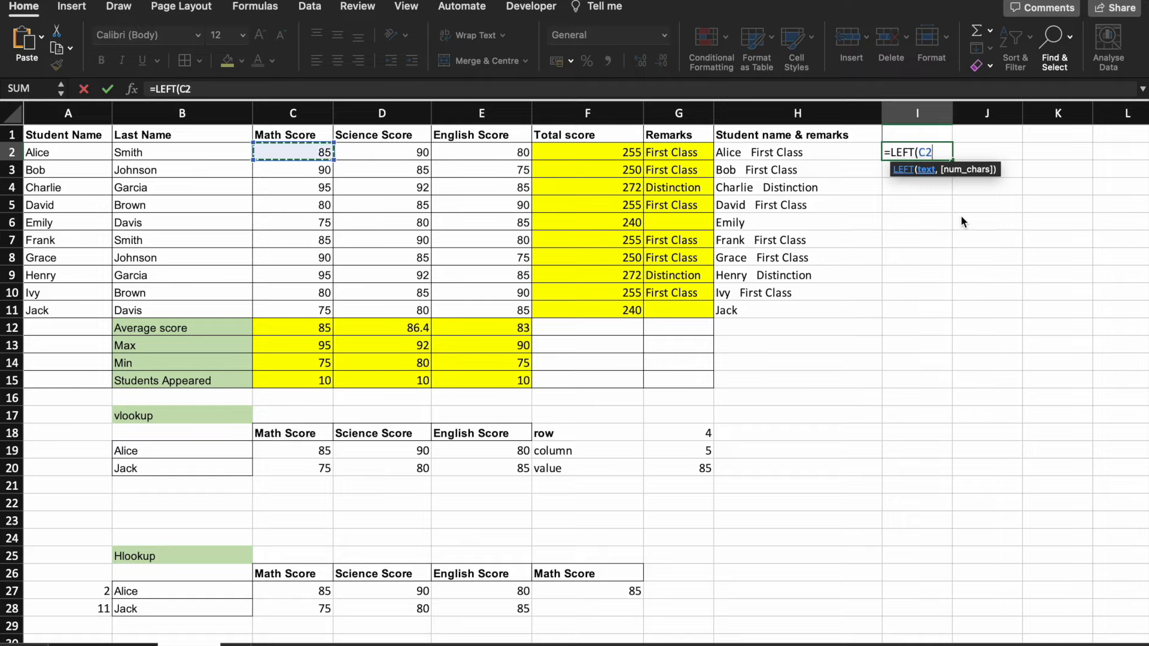
{"action": "type", "text": ","}
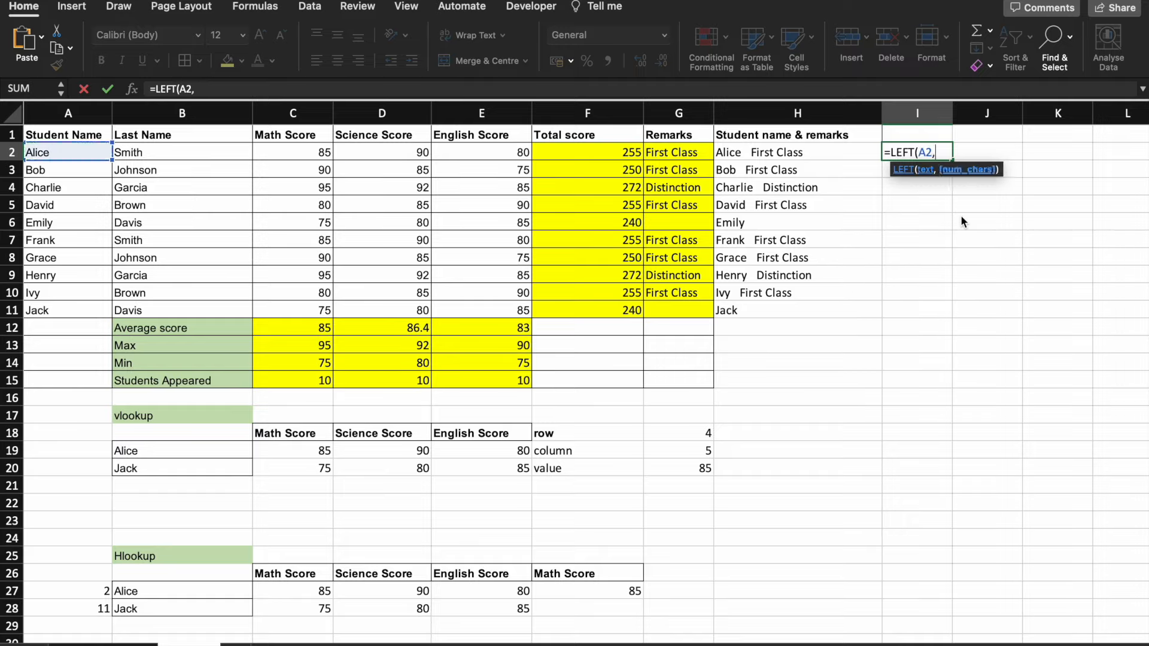
{"action": "type", "text": "2)"}
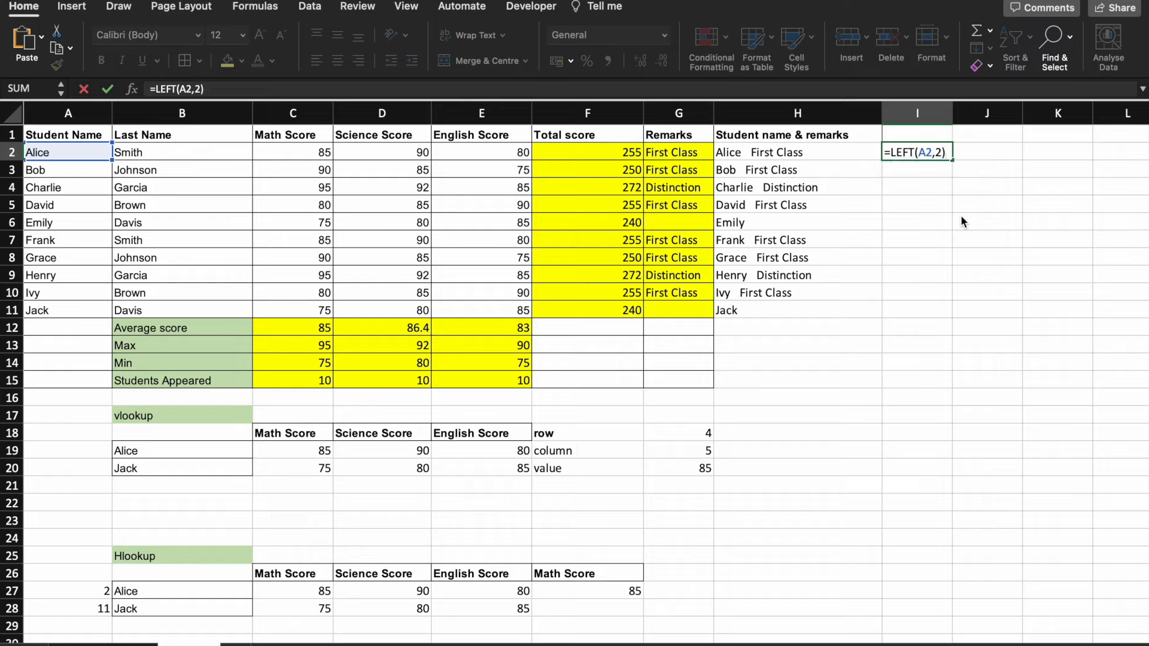
{"action": "key", "text": "Return"}
{"action": "key", "text": "Up"}
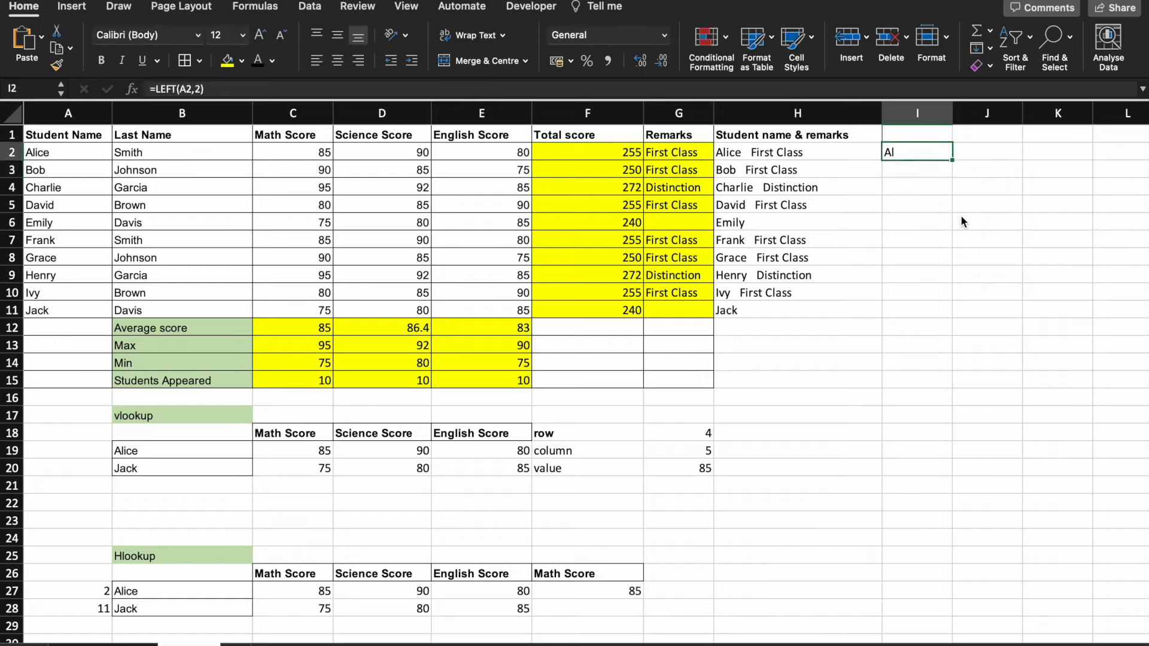
Extract the last two characters of the student name in J2 with =RIGHT(A2,2).
{"action": "key", "text": "Right"}
{"action": "type", "text": "="}
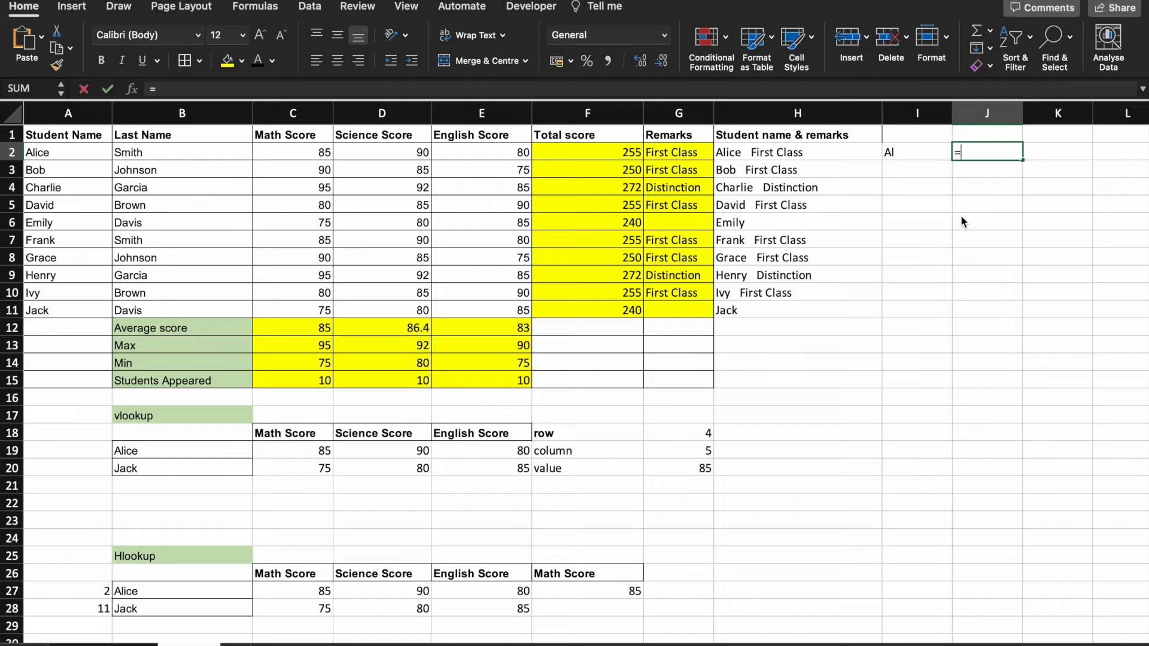
{"action": "key", "text": "BackSpace"}
{"action": "type", "text": "=righ"}
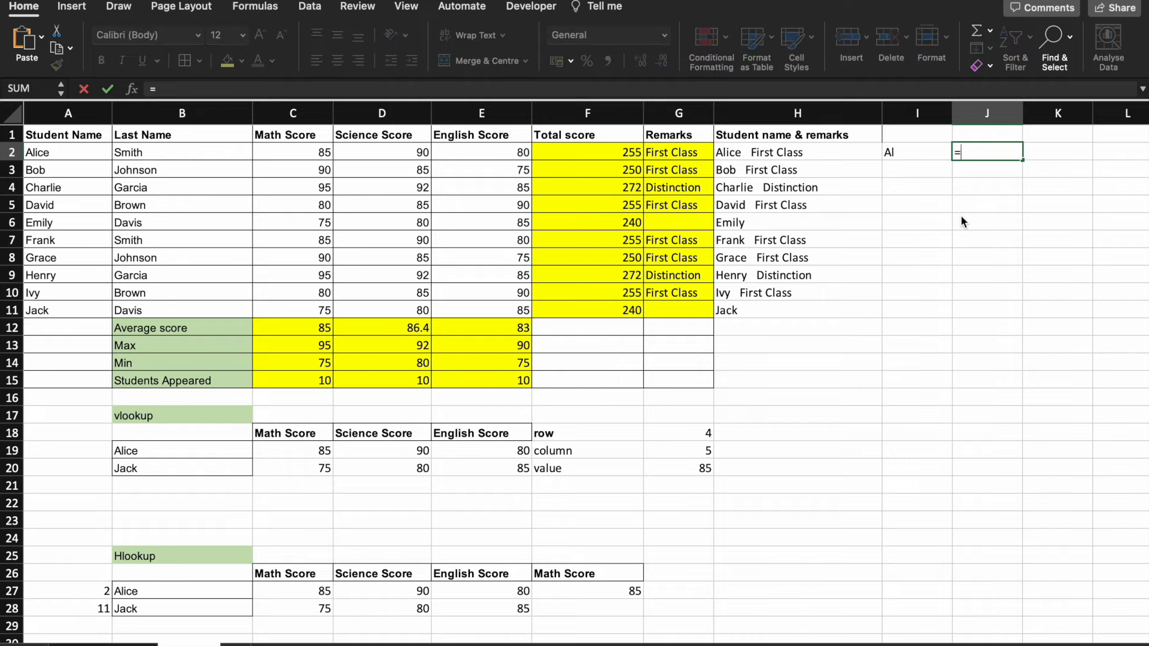
{"action": "type", "text": "t"}
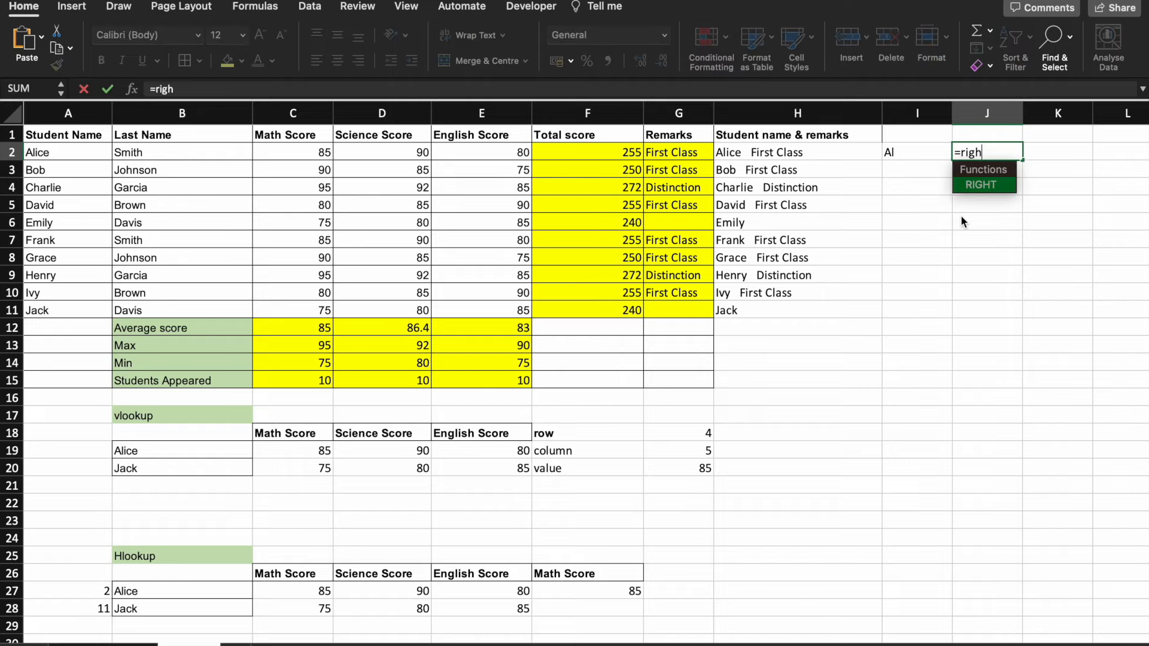
{"action": "key", "text": "Tab"}
{"action": "key", "text": "Left"}
{"action": "key", "text": "Left"}
{"action": "key", "text": "Left"}
{"action": "key", "text": "Left"}
{"action": "key", "text": "Left"}
{"action": "key", "text": "Left"}
{"action": "key", "text": "Left"}
{"action": "key", "text": "Left"}
{"action": "key", "text": "Left"}
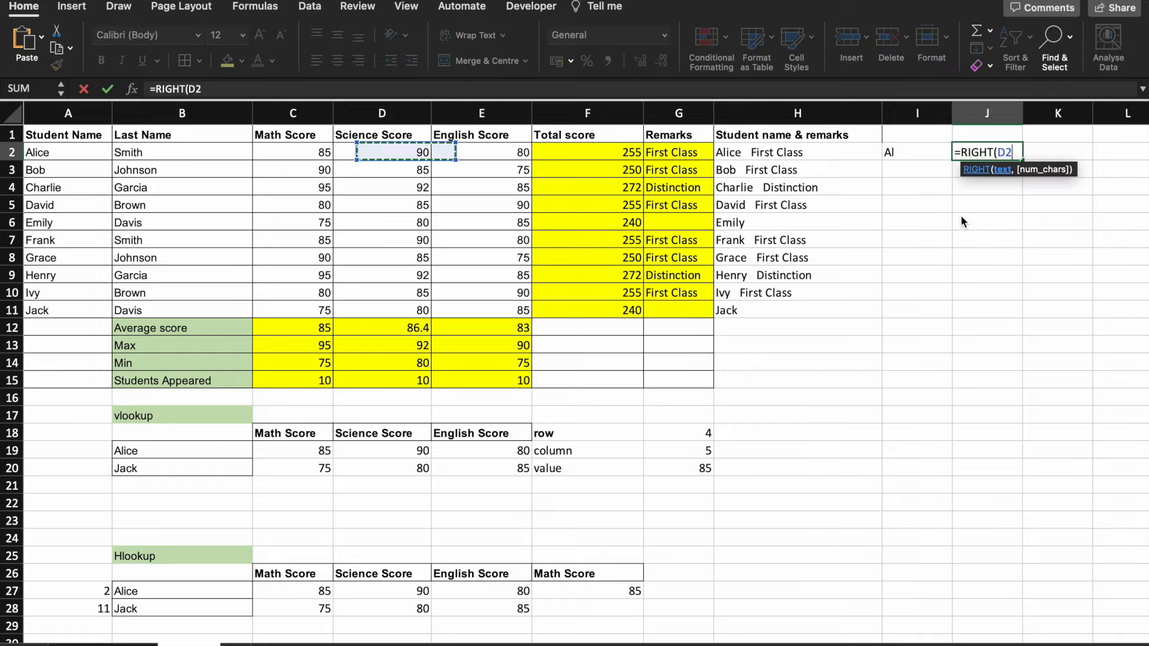
{"action": "type", "text": ","}
{"action": "type", "text": "2"}
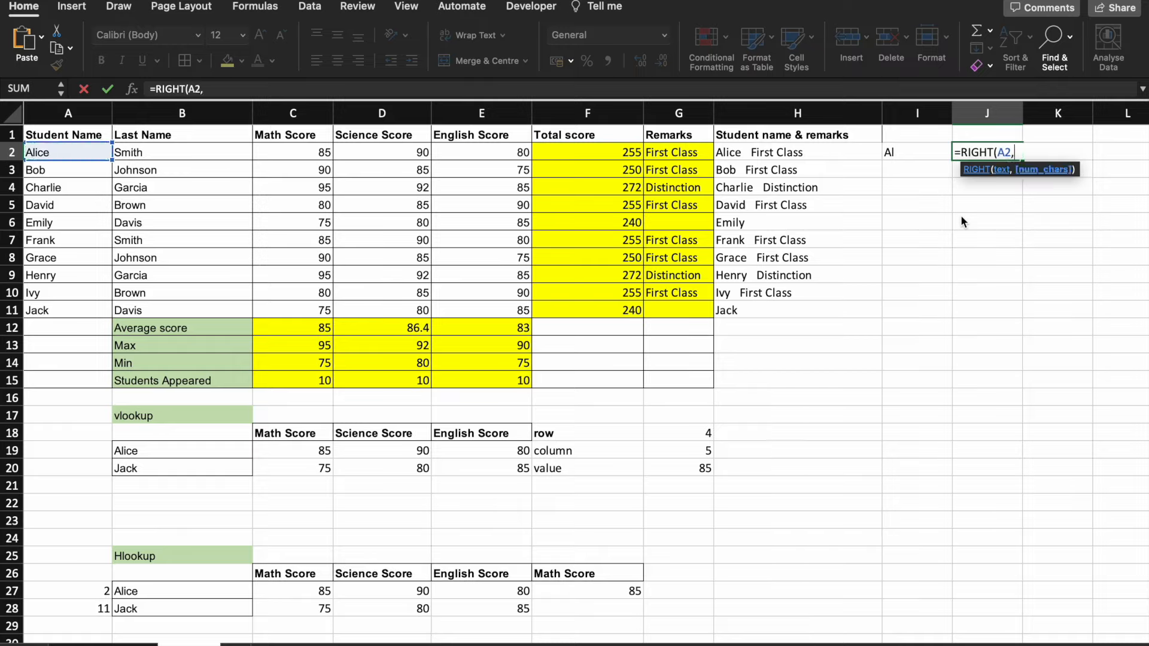
{"action": "type", "text": ")"}
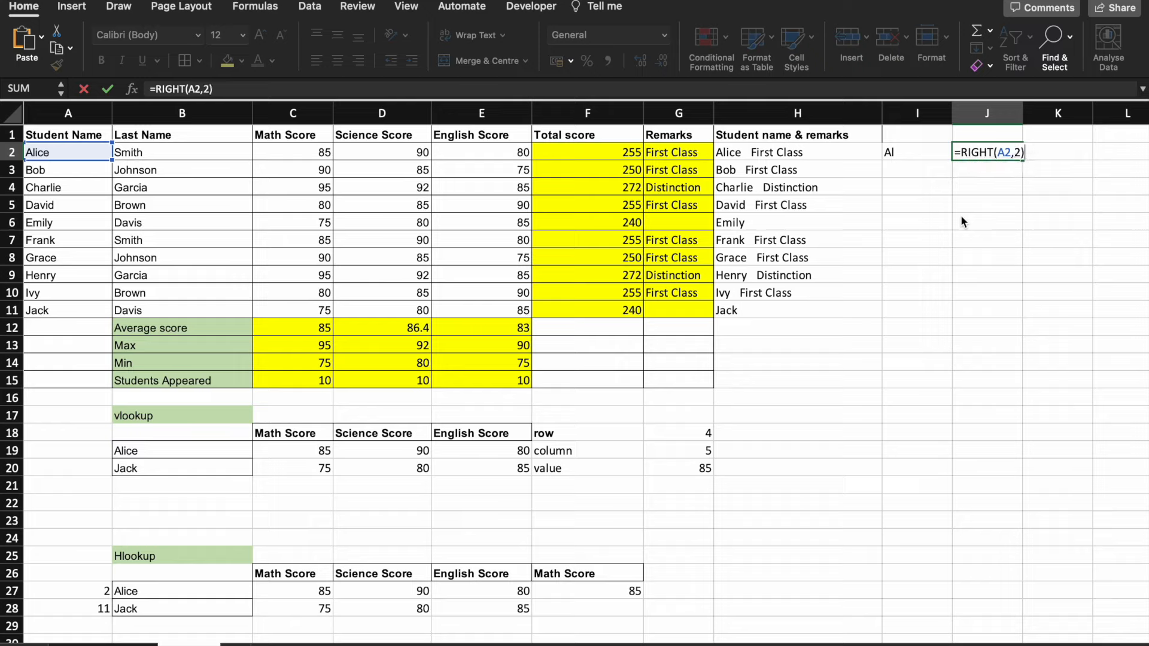
{"action": "key", "text": "Return"}
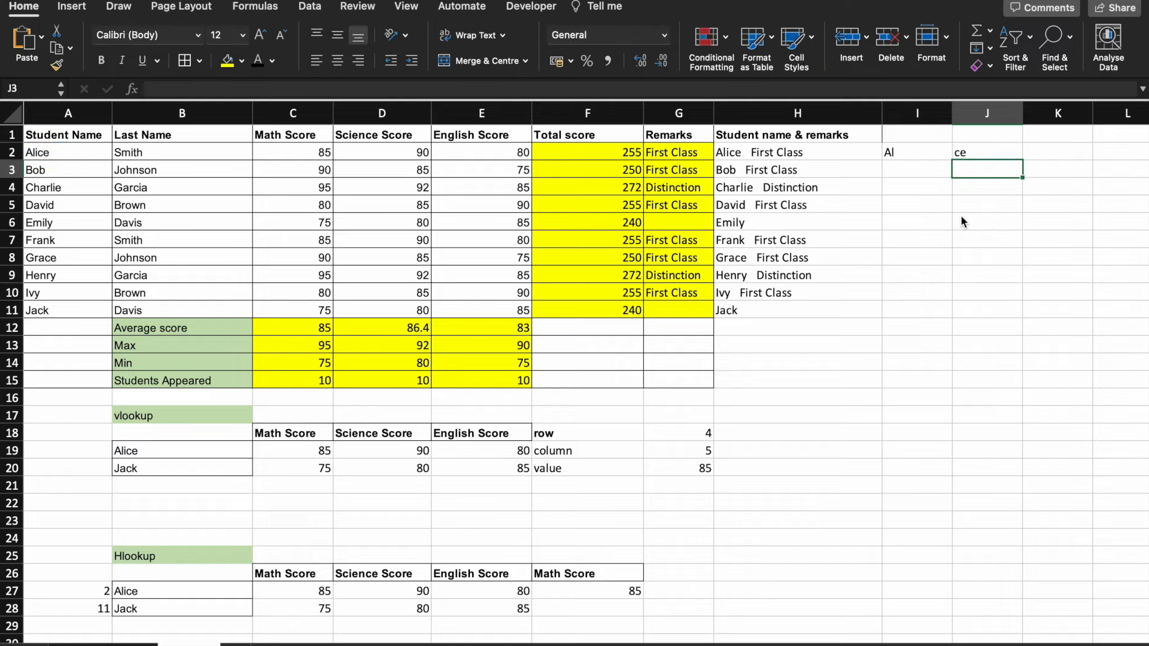
Extract three characters of the student name from the first position in I3 with =MID(A2,1,3).
{"action": "key", "text": "Up"}
{"action": "key", "text": "Tab"}
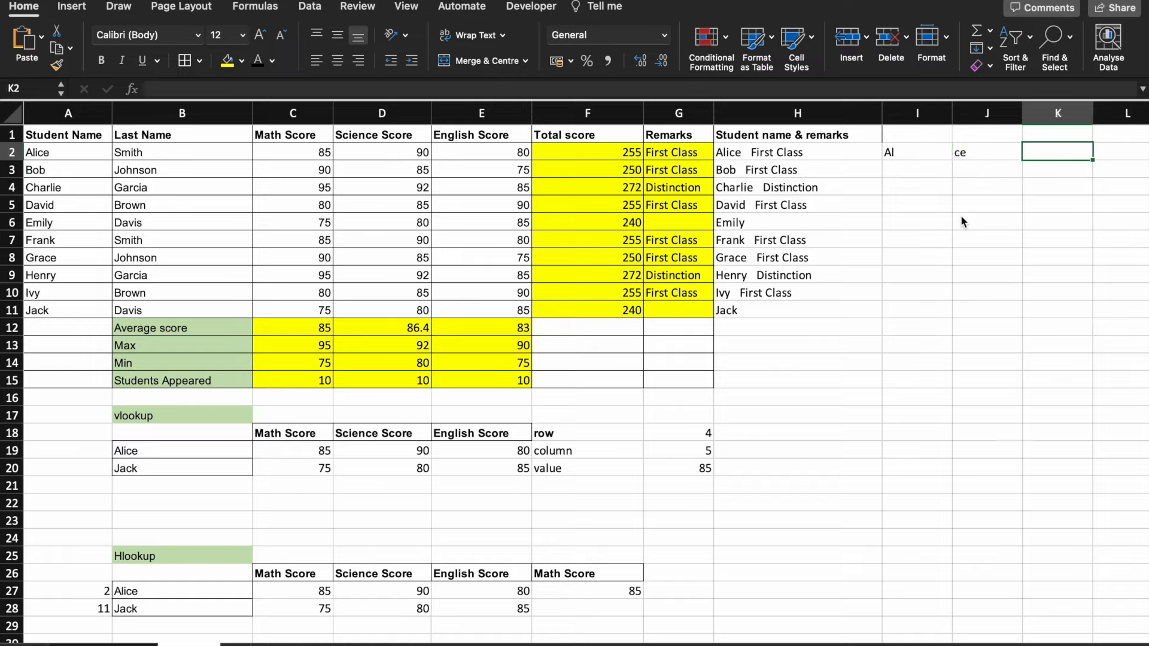
{"action": "key", "text": "Return"}
{"action": "key", "text": "Left"}
{"action": "type", "text": "min"}
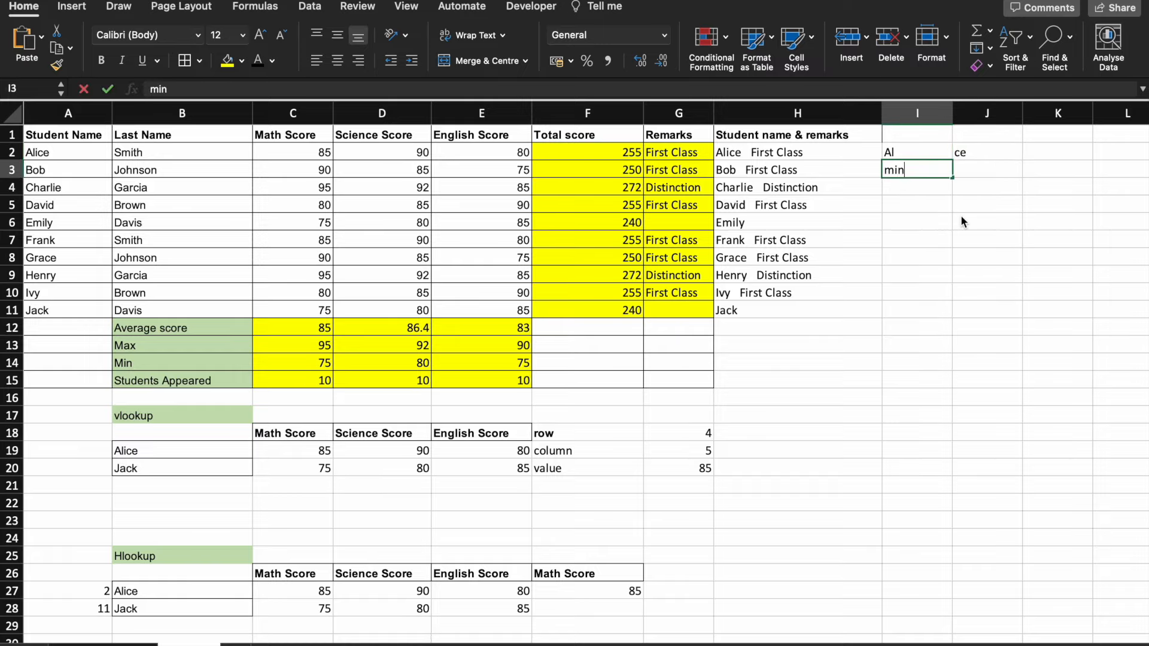
{"action": "key", "text": "BackSpace"}
{"action": "type", "text": "d"}
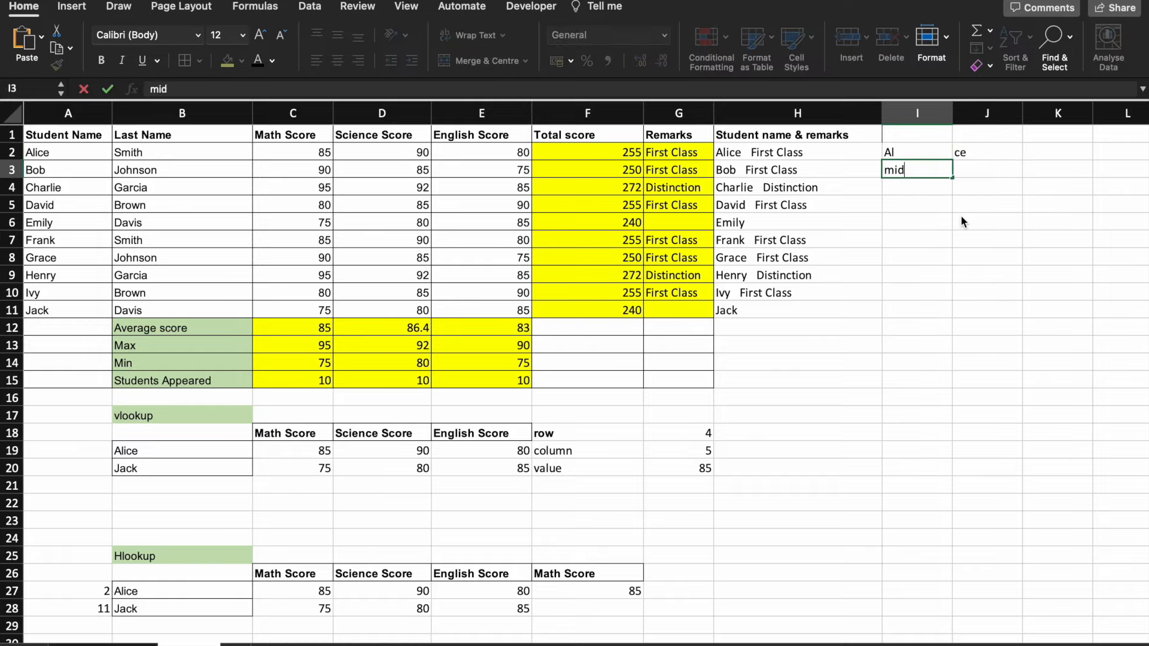
{"action": "key", "text": "Tab"}
{"action": "key", "text": "Left"}
{"action": "type", "text": "=mid"}
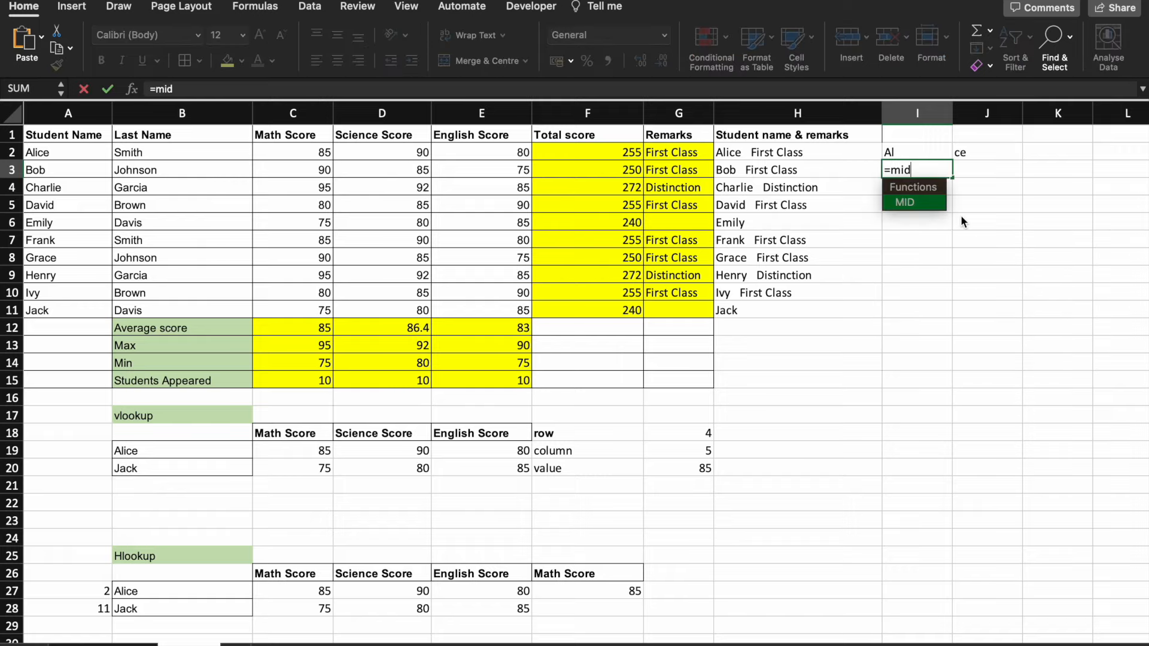
{"action": "key", "text": "Tab"}
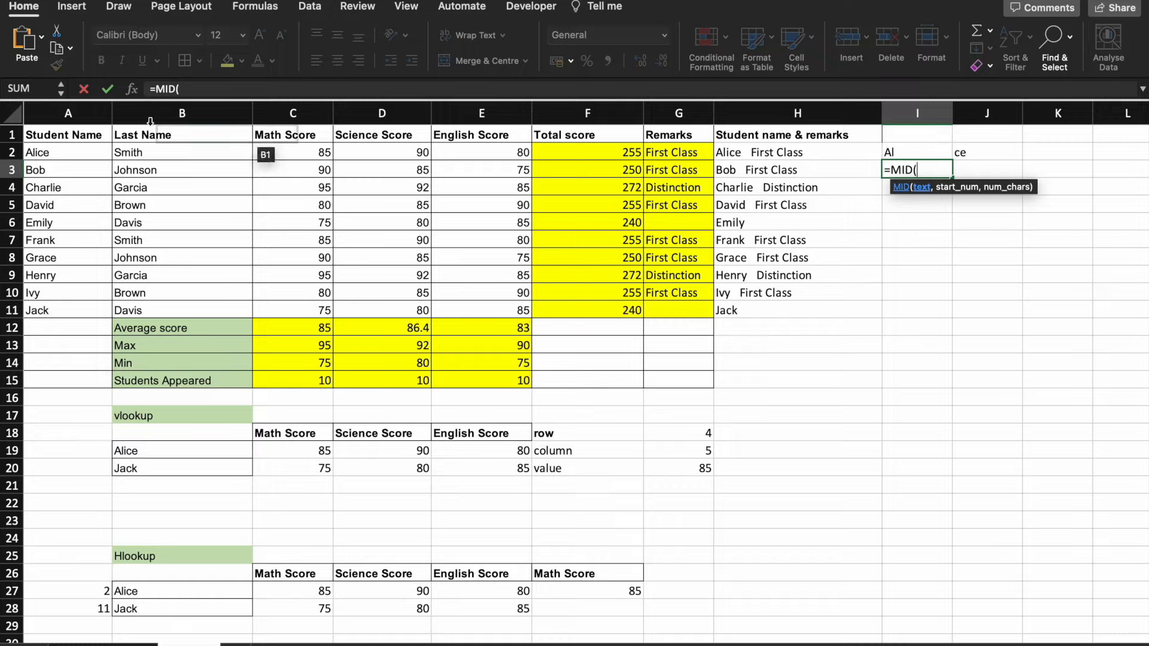
{"action": "left_click", "coordinate": [46, 153]}
{"action": "type", "text": ","}
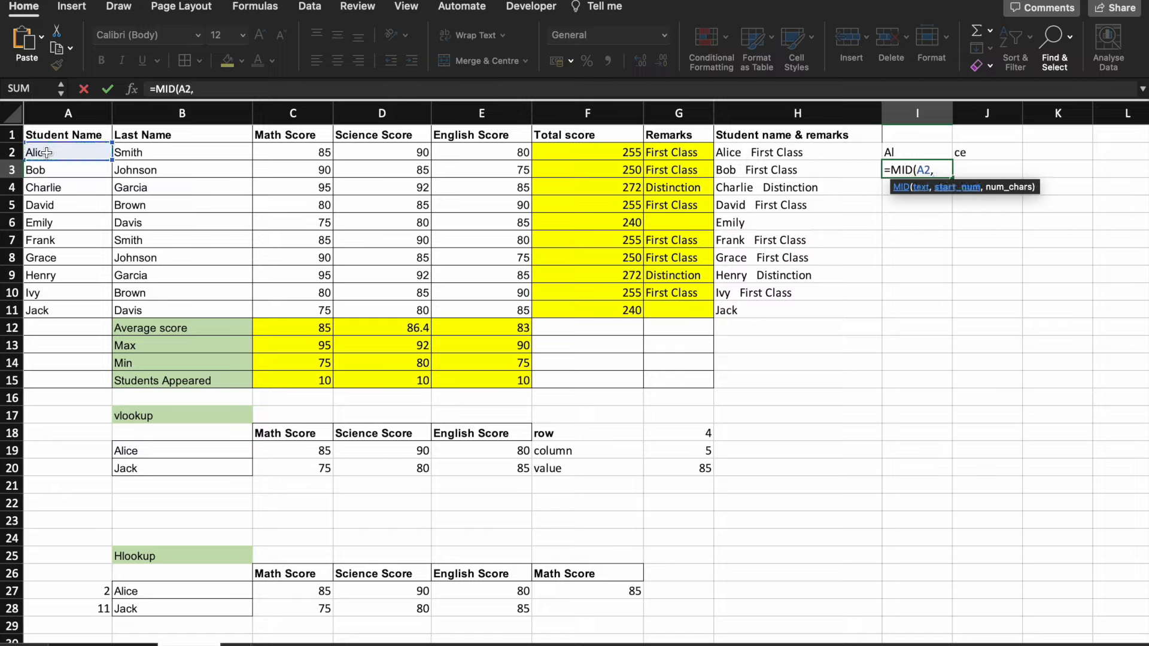
{"action": "type", "text": "1,3)"}
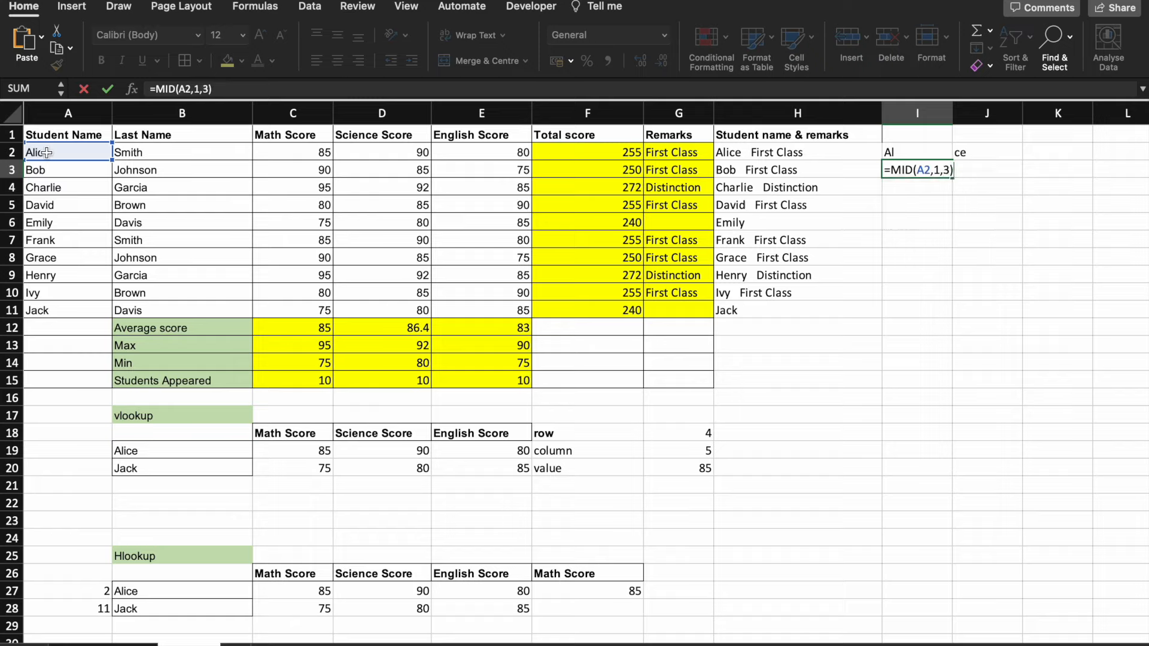
{"action": "key", "text": "Return"}
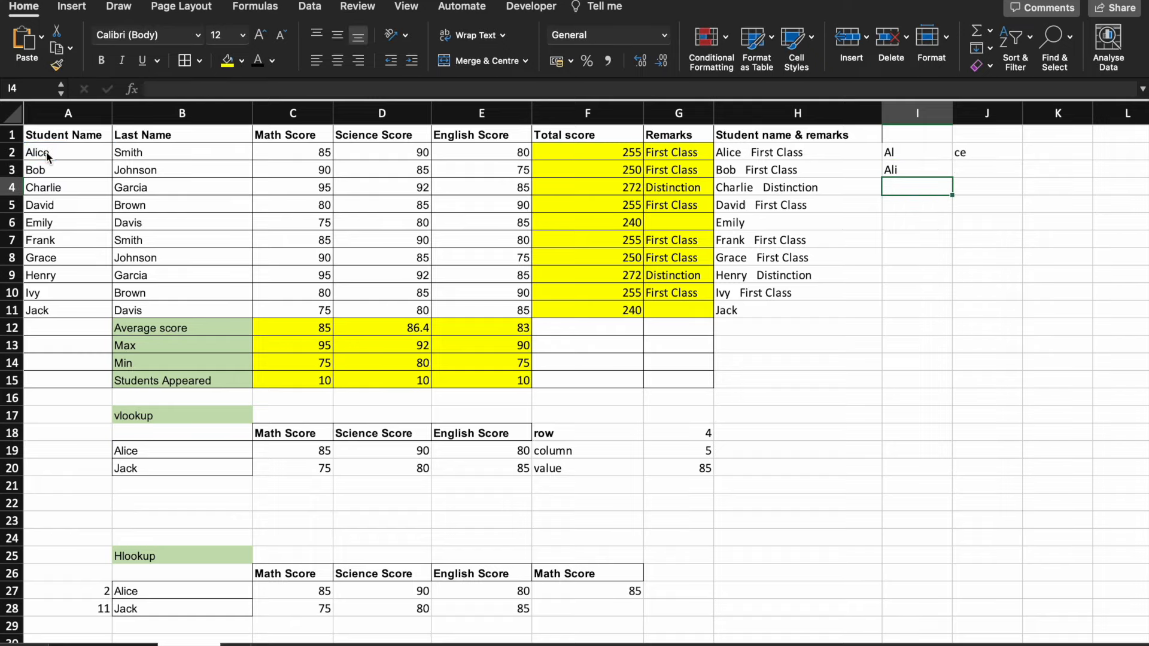
Set the start position of the MID formula in I3 to 2.
{"action": "key", "text": "Up"}
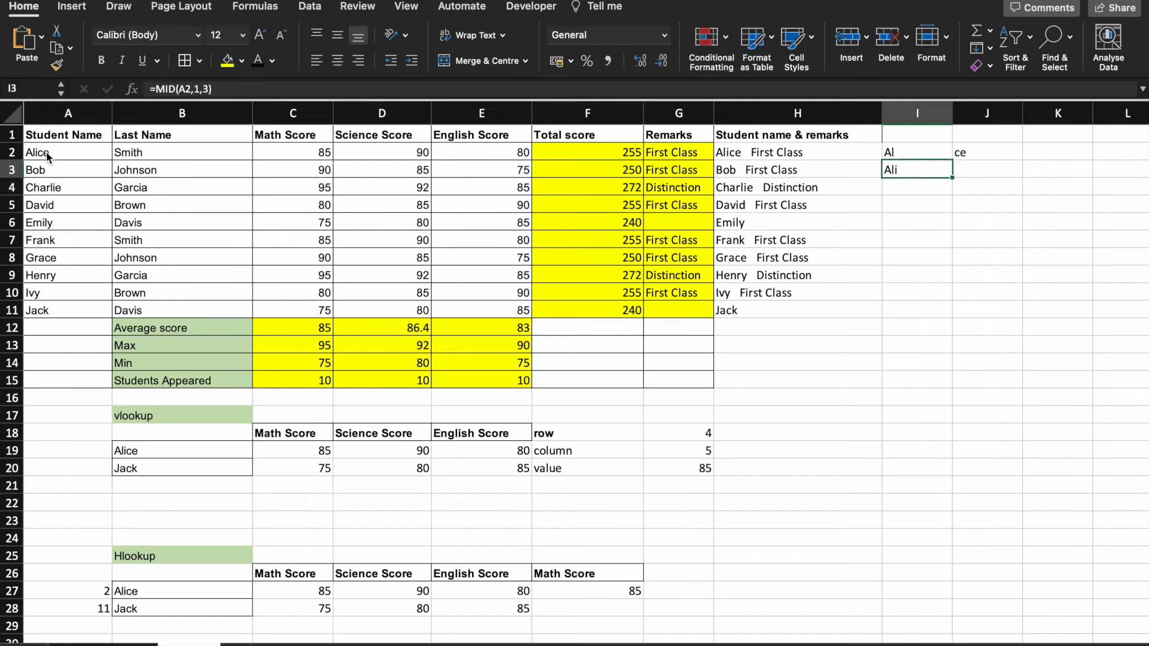
{"action": "left_click", "coordinate": [206, 88]}
{"action": "key", "text": "Left"}
{"action": "key", "text": "BackSpace"}
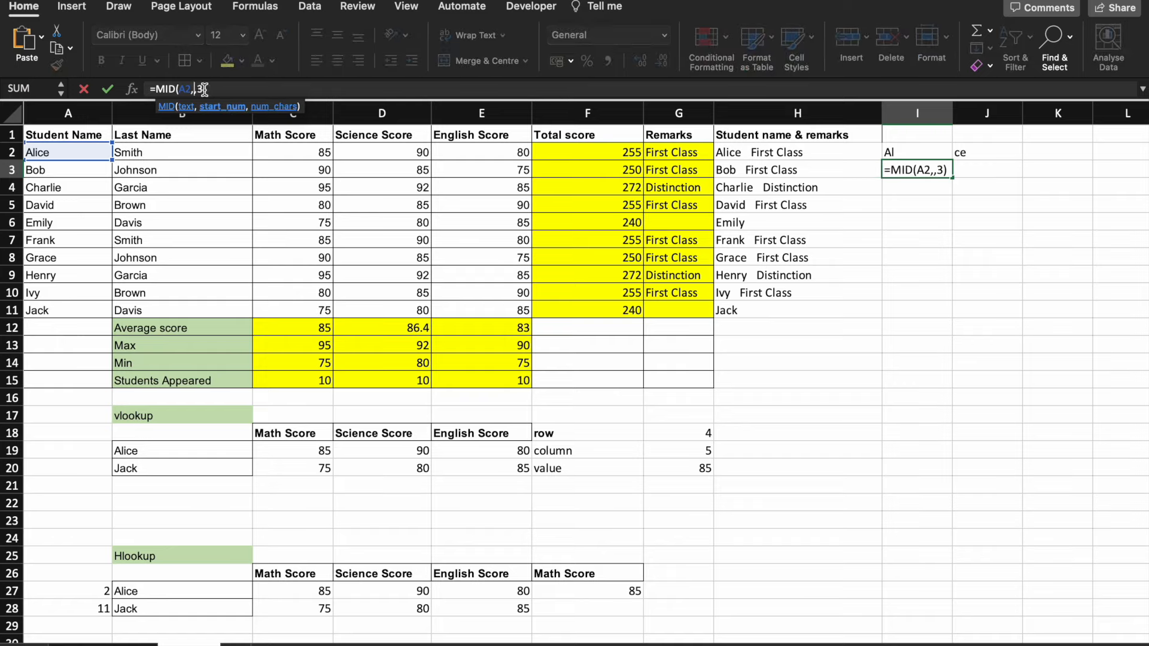
{"action": "type", "text": "2"}
{"action": "key", "text": "Return"}
{"action": "key", "text": "Up"}
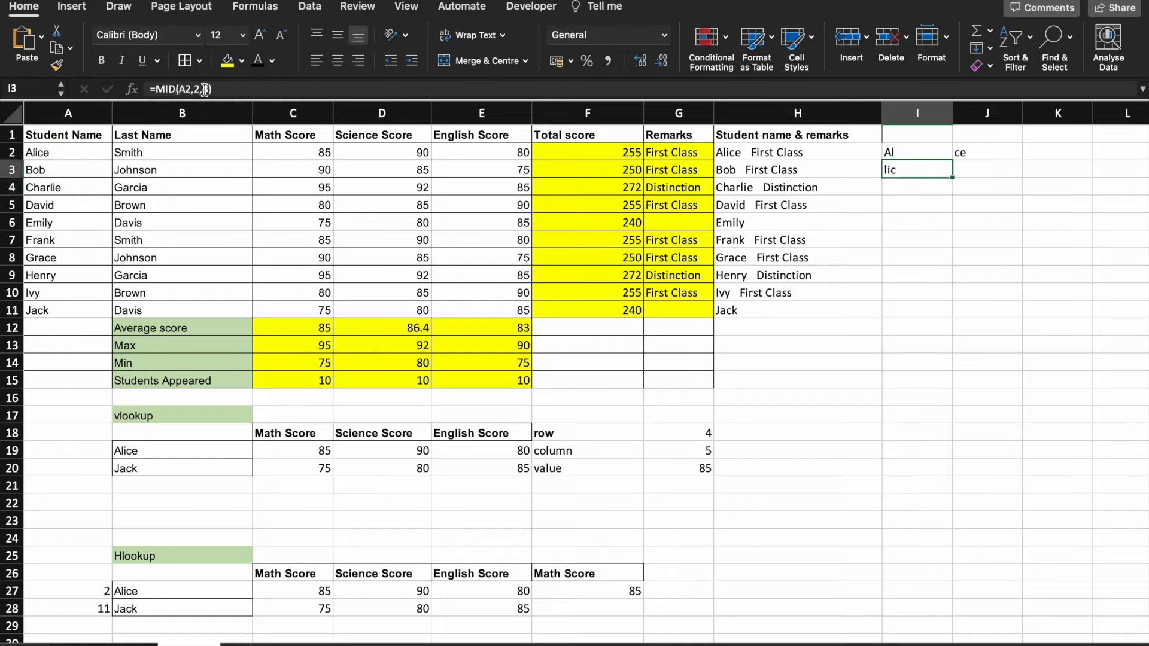
Set the start position of the MID formula in I3 to 3.
{"action": "left_click", "coordinate": [199, 88]}
{"action": "key", "text": "BackSpace"}
{"action": "type", "text": "3"}
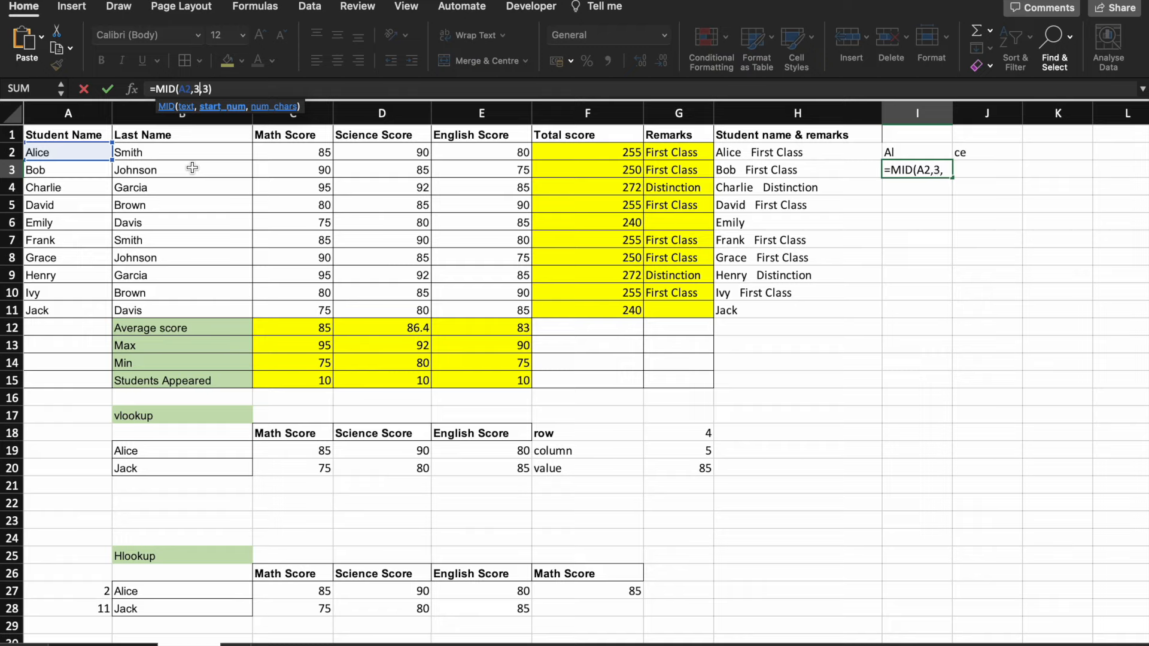
{"action": "key", "text": "Return"}
{"action": "key", "text": "Up"}
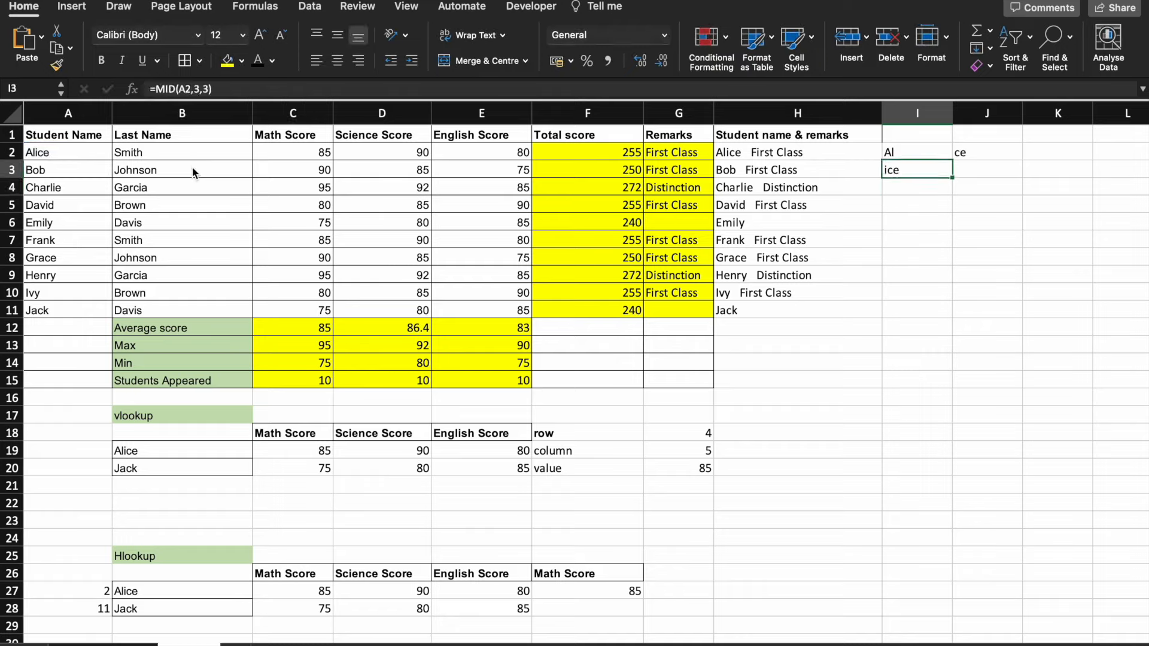
Review the LEFT, MID and RIGHT formulas in cells I2, I3 and J2.
{"action": "key", "text": "Up"}
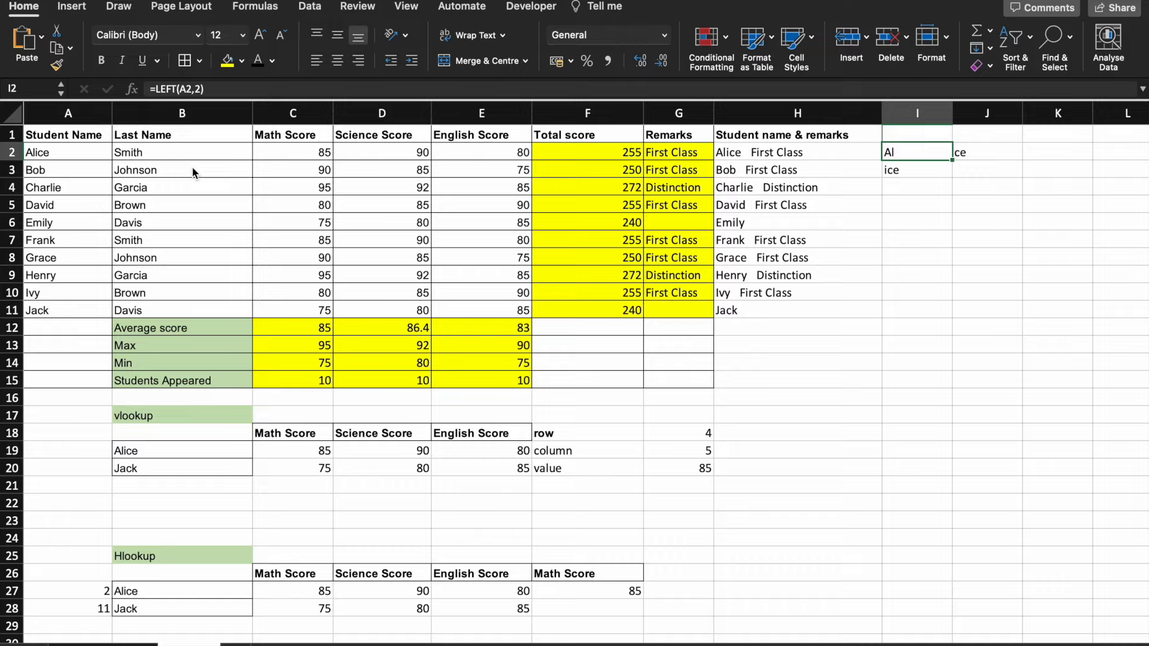
{"action": "key", "text": "Right"}
{"action": "key", "text": "Down"}
{"action": "key", "text": "Left"}
{"action": "key", "text": "Up"}
{"action": "key", "text": "Down"}
{"action": "key", "text": "Down"}
{"action": "key", "text": "Up"}
{"action": "key", "text": "Down"}
{"action": "key", "text": "Up"}
{"action": "key", "text": "Up"}
{"action": "key", "text": "Down"}
{"action": "key", "text": "Right"}
{"action": "key", "text": "Right"}
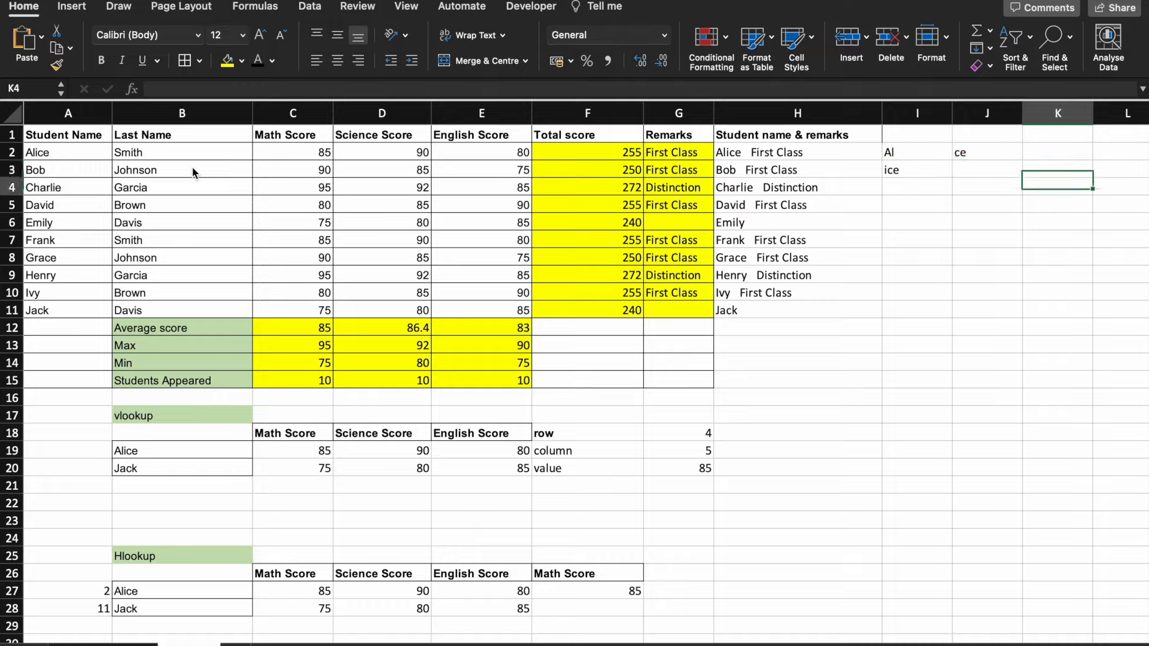
{"action": "key", "text": "Up"}
{"action": "key", "text": "Left"}
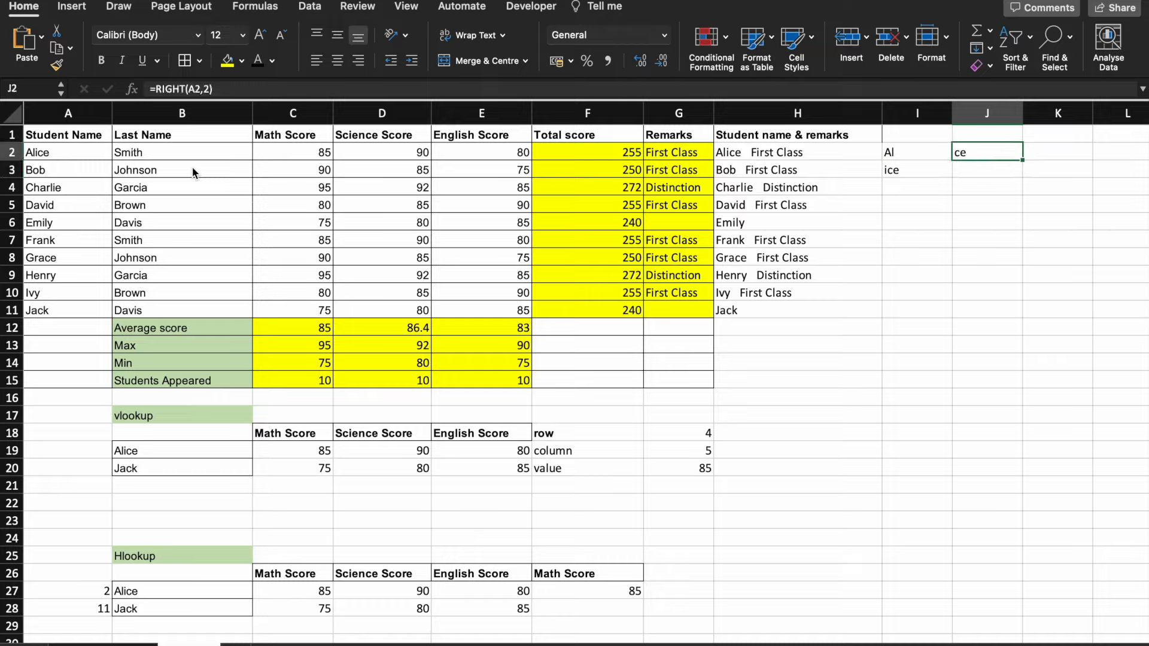
Count the characters of the MID result in I6 with =LEN(I3).
{"action": "key", "text": "Down"}
{"action": "key", "text": "Down"}
{"action": "key", "text": "Left"}
{"action": "key", "text": "Down"}
{"action": "key", "text": "Down"}
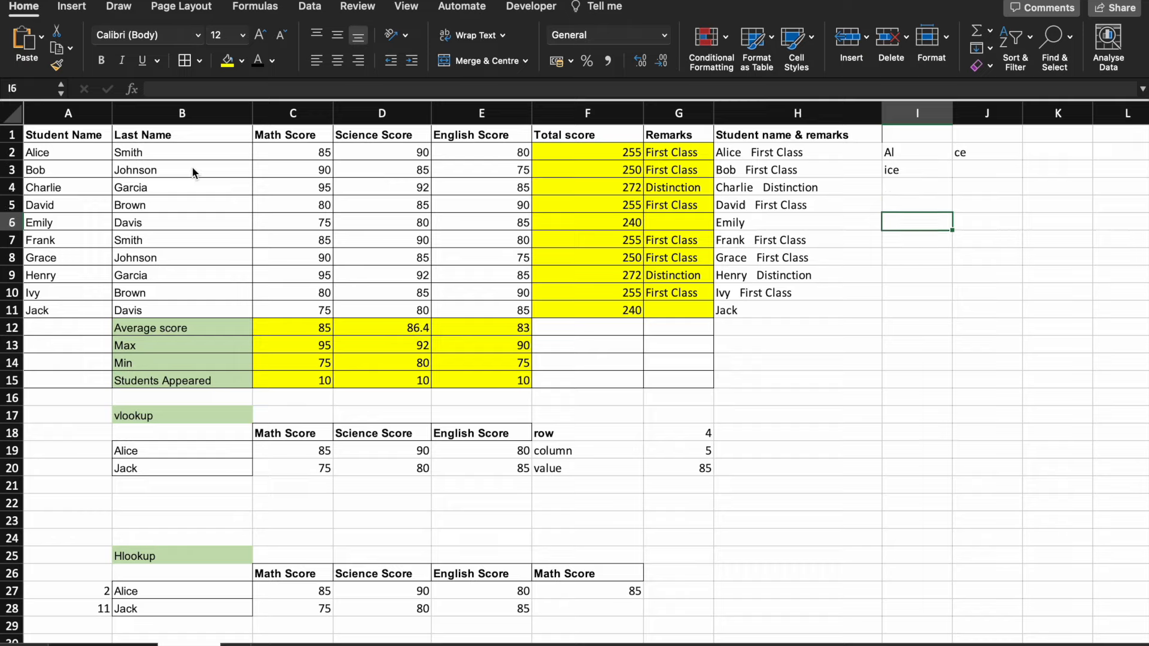
{"action": "type", "text": "=len"}
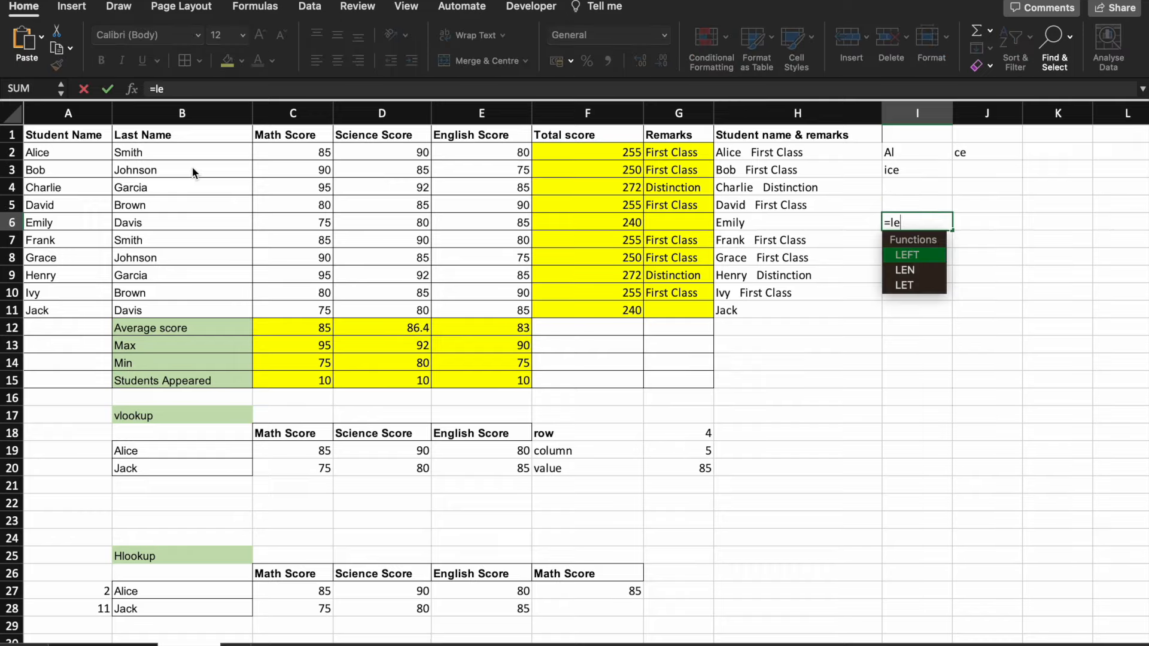
{"action": "key", "text": "Tab"}
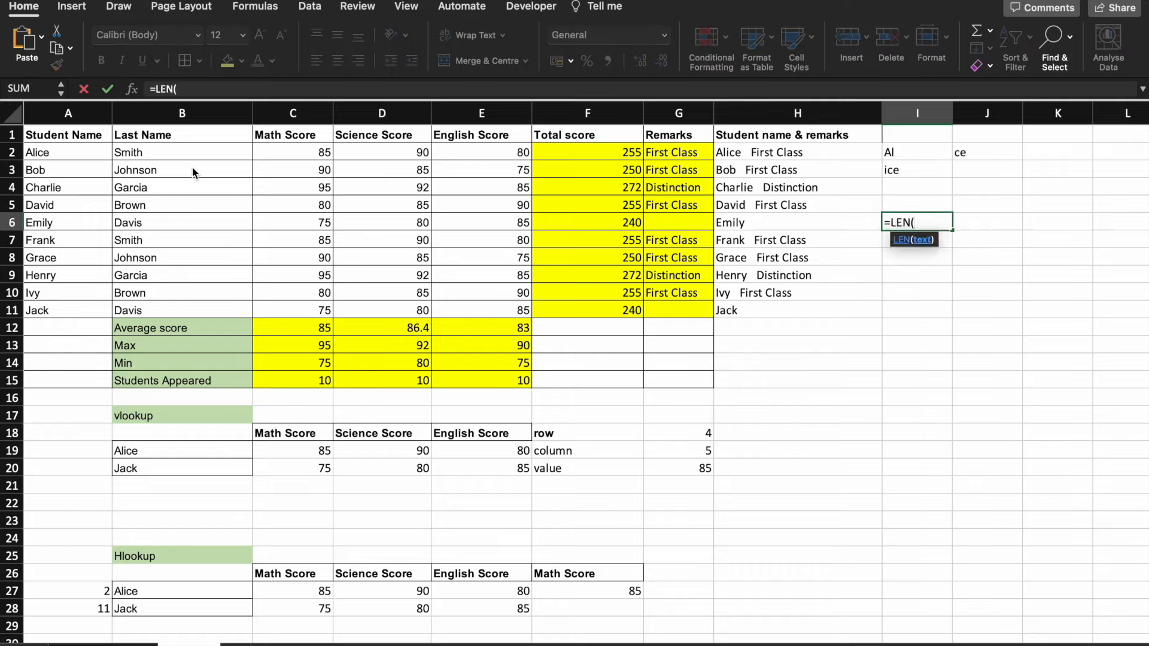
{"action": "key", "text": "Up"}
{"action": "key", "text": "Up"}
{"action": "key", "text": "Up"}
{"action": "type", "text": ")"}
{"action": "key", "text": "Return"}
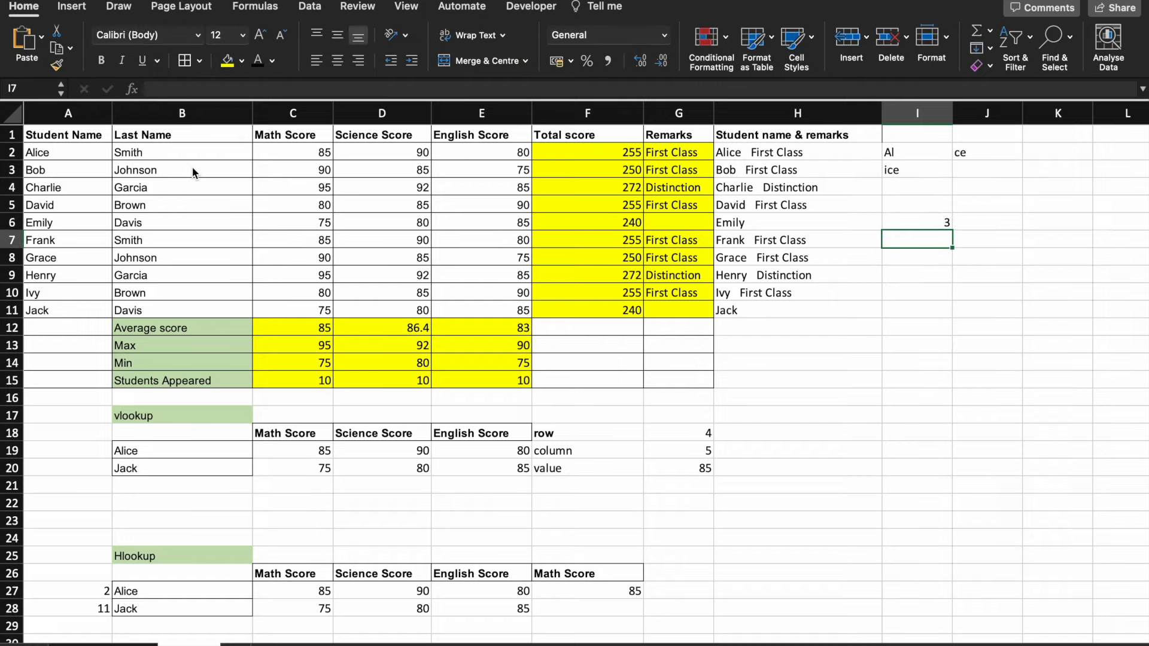
Count the characters of the RIGHT result in J3 with =LEN(J2).
{"action": "key", "text": "Up"}
{"action": "key", "text": "Up"}
{"action": "key", "text": "Up"}
{"action": "key", "text": "Right"}
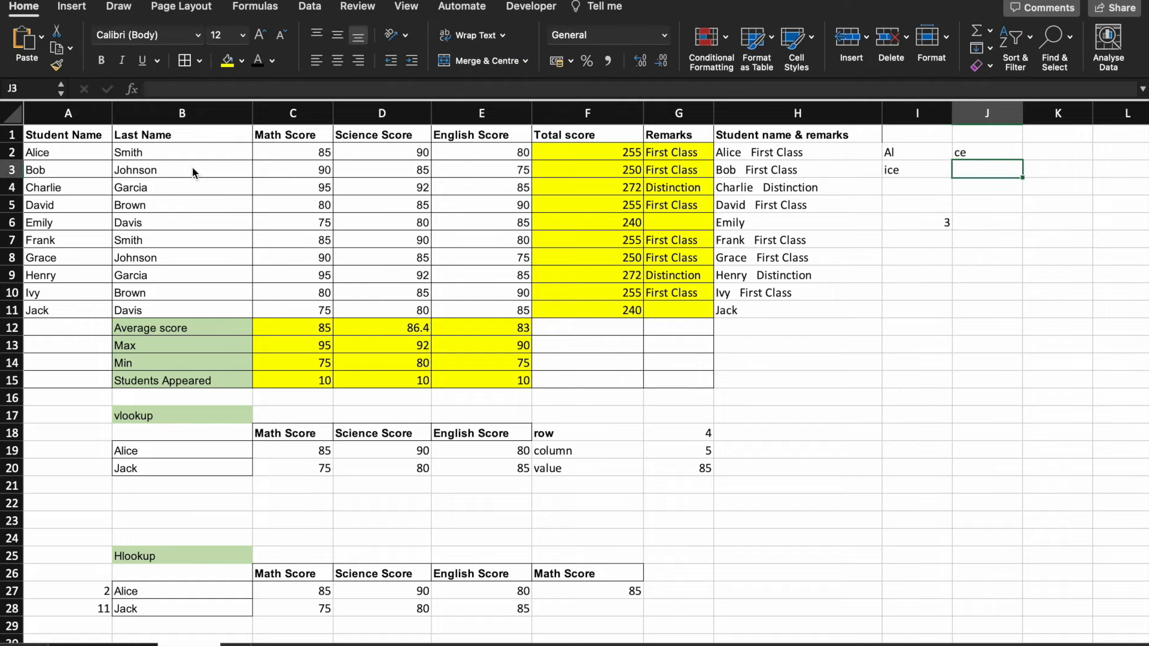
{"action": "type", "text": "=le"}
{"action": "key", "text": "Tab"}
{"action": "key", "text": "BackSpace"}
{"action": "key", "text": "BackSpace"}
{"action": "key", "text": "BackSpace"}
{"action": "type", "text": "n"}
{"action": "key", "text": "Tab"}
{"action": "key", "text": "Up"}
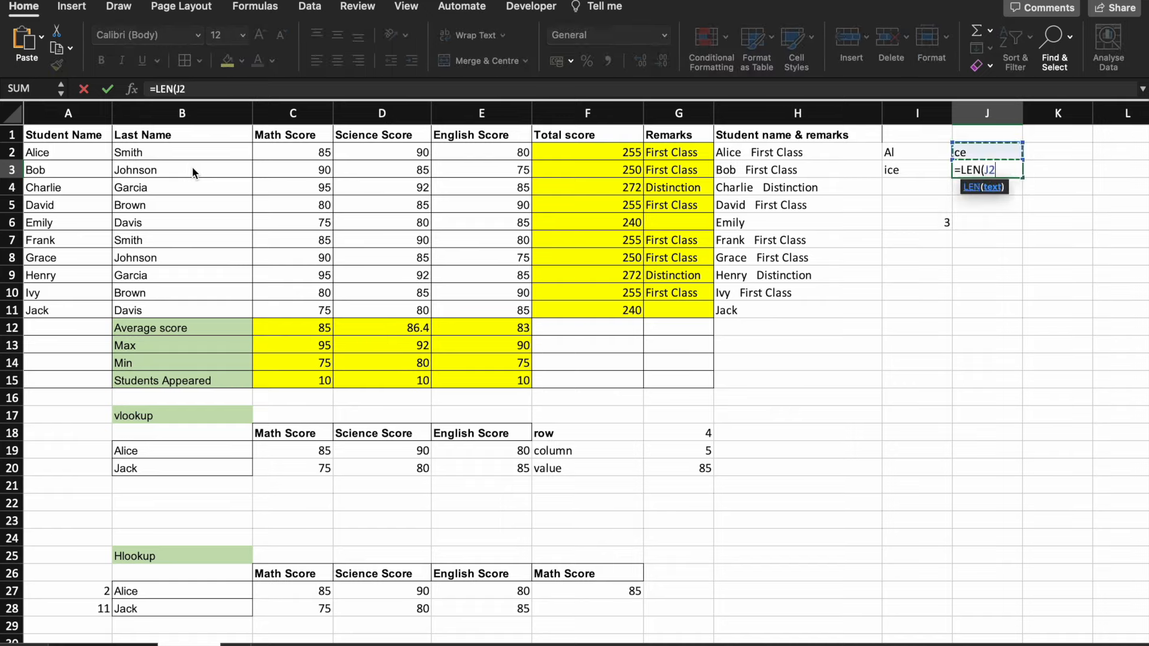
{"action": "type", "text": ")"}
{"action": "key", "text": "Return"}
{"action": "key", "text": "Up"}
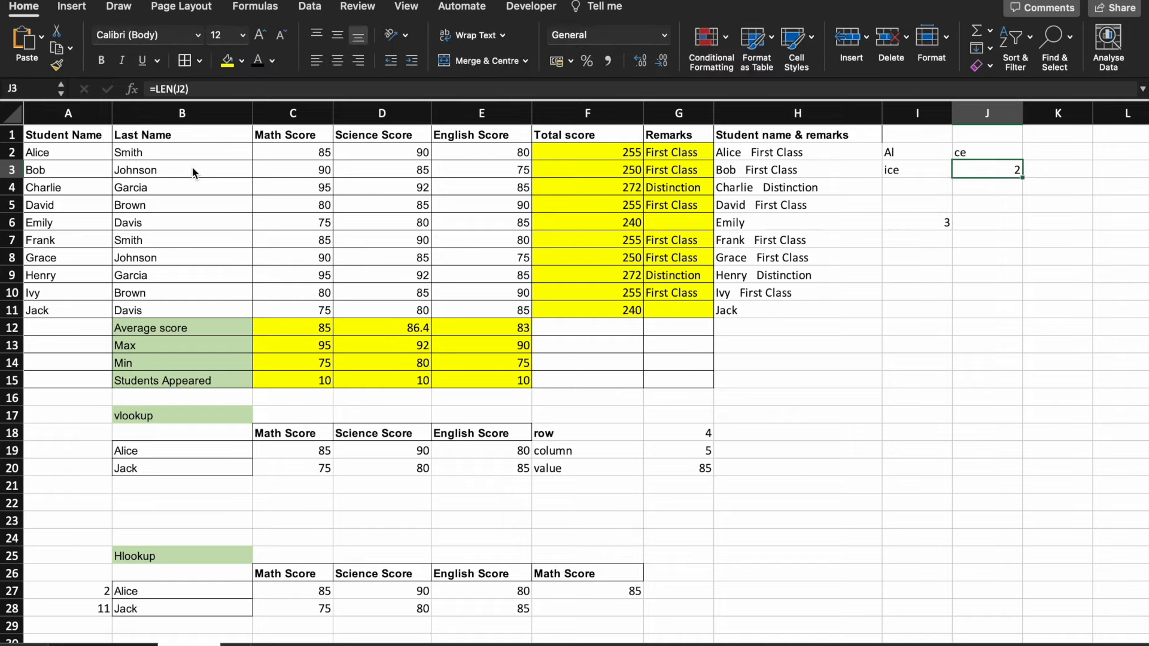
{"action": "key", "text": "Down"}
{"action": "key", "text": "Down"}
{"action": "key", "text": "Down"}
{"action": "key", "text": "Down"}
{"action": "key", "text": "Down"}
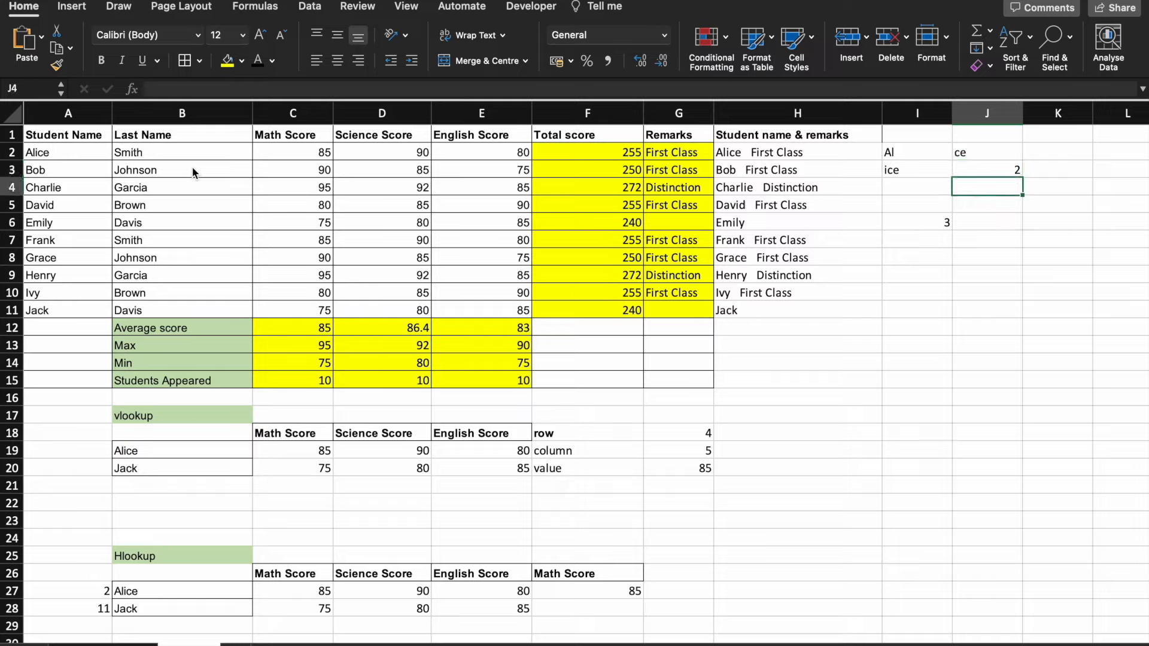
{"action": "key", "text": "Left"}
{"action": "key", "text": "Left"}
{"action": "key", "text": "Left"}
{"action": "key", "text": "Left"}
{"action": "key", "text": "Left"}
{"action": "key", "text": "Left"}
{"action": "key", "text": "Left"}
{"action": "key", "text": "Left"}
{"action": "key", "text": "Left"}
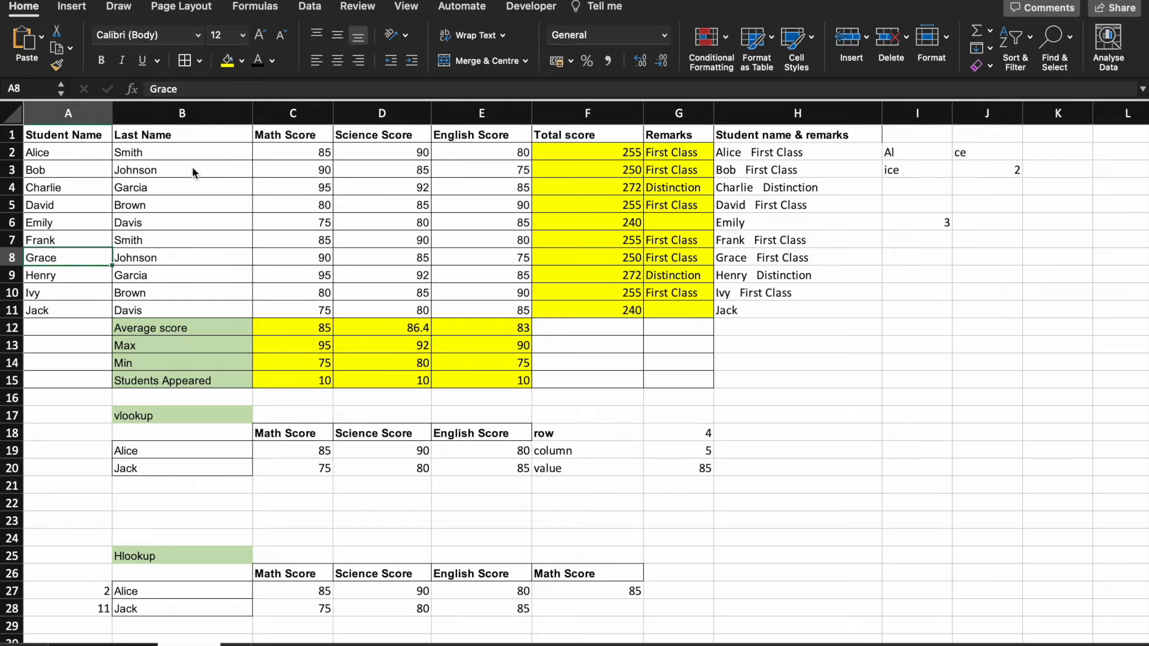
{"action": "key", "text": "Down"}
{"action": "key", "text": "Down"}
{"action": "key", "text": "Down"}
{"action": "key", "text": "Down"}
{"action": "key", "text": "Down"}
{"action": "key", "text": "Down"}
{"action": "key", "text": "Down"}
{"action": "key", "text": "Down"}
{"action": "key", "text": "Down"}
{"action": "key", "text": "Up"}
{"action": "key", "text": "Up"}
{"action": "key", "text": "Up"}
{"action": "key", "text": "Up"}
{"action": "key", "text": "Up"}
{"action": "key", "text": "Up"}
{"action": "key", "text": "Up"}
{"action": "key", "text": "Up"}
{"action": "key", "text": "Up"}
{"action": "key", "text": "Up"}
{"action": "key", "text": "Up"}
{"action": "key", "text": "Up"}
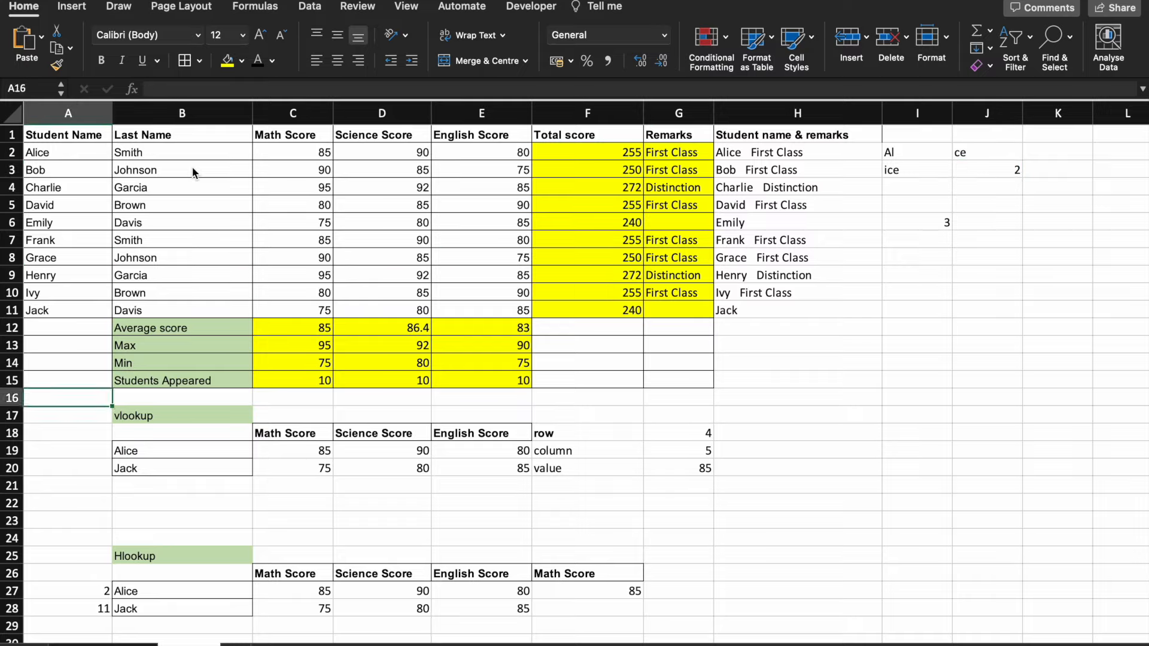
{"action": "key", "text": "Right"}
{"action": "key", "text": "Right"}
{"action": "key", "text": "Right"}
{"action": "key", "text": "Right"}
{"action": "key", "text": "Right"}
{"action": "key", "text": "Right"}
{"action": "key", "text": "Right"}
{"action": "key", "text": "Right"}
{"action": "key", "text": "Right"}
{"action": "key", "text": "Up"}
{"action": "key", "text": "Up"}
{"action": "key", "text": "Up"}
{"action": "key", "text": "Left"}
{"action": "key", "text": "Left"}
{"action": "key", "text": "Left"}
{"action": "key", "text": "Left"}
{"action": "key", "text": "Left"}
{"action": "key", "text": "Left"}
{"action": "key", "text": "Left"}
{"action": "key", "text": "Left"}
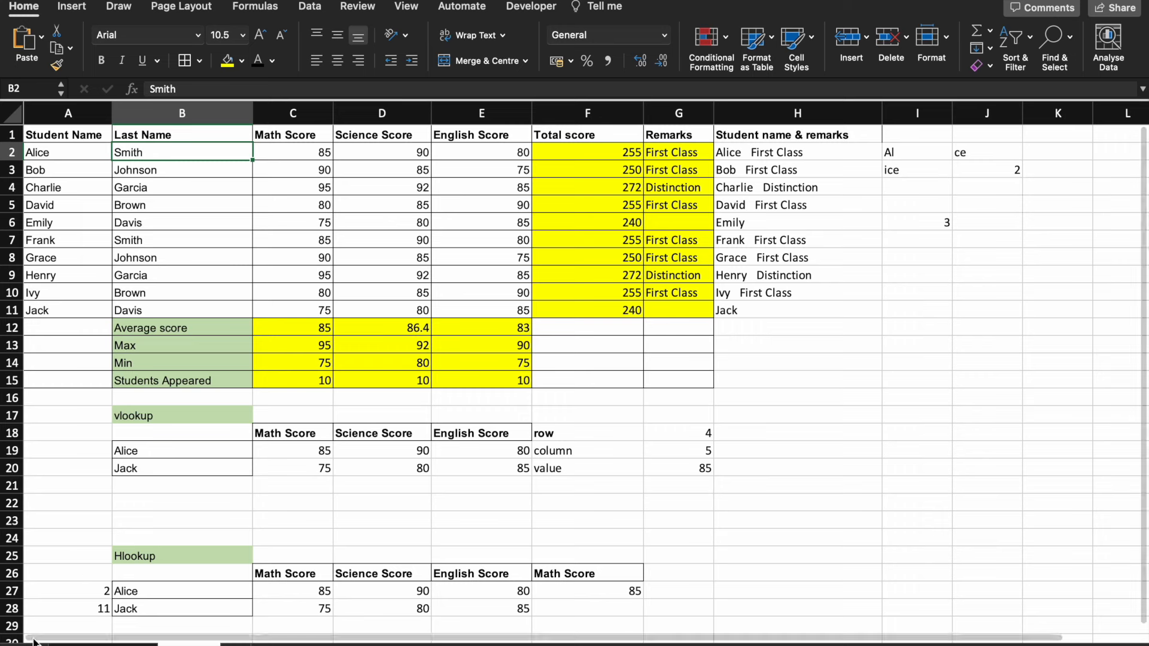
Switch to the formula list sheet and close the Accessibility inspection results.
{"action": "left_click", "coordinate": [53, 645]}
{"action": "left_click", "coordinate": [103, 645]}
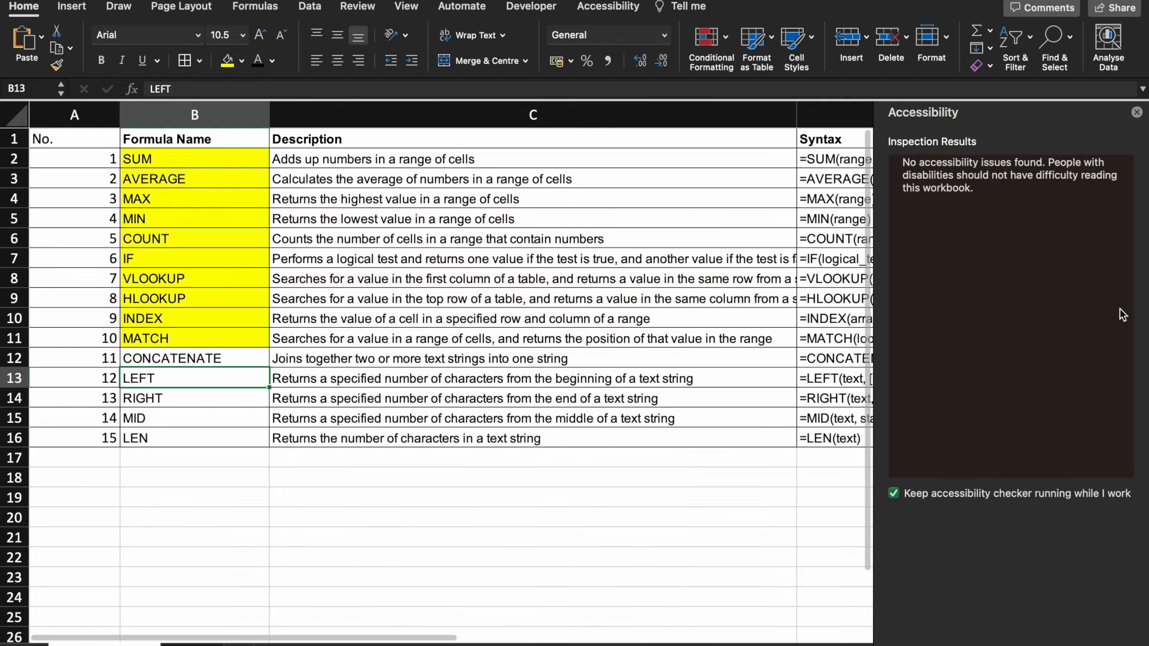
{"action": "left_click", "coordinate": [1137, 112]}
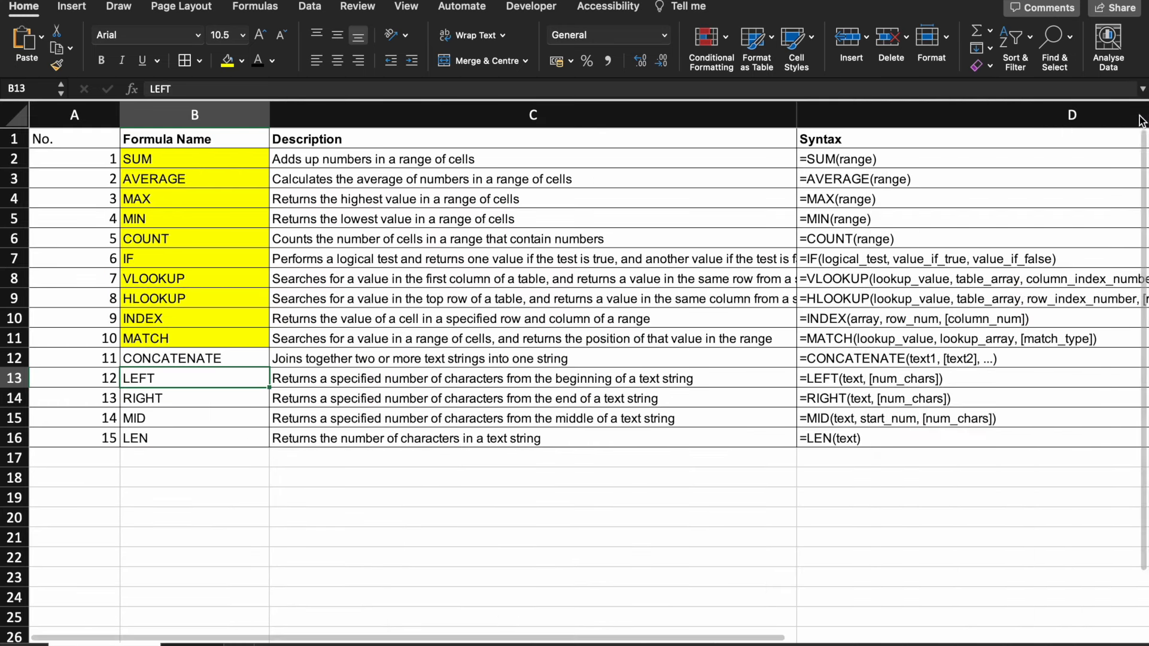
Remove the fill colour from all formula names in B2:B16 and deselect the range.
{"action": "left_click", "coordinate": [219, 153]}
{"action": "key", "text": "ctrl+shift+Down"}
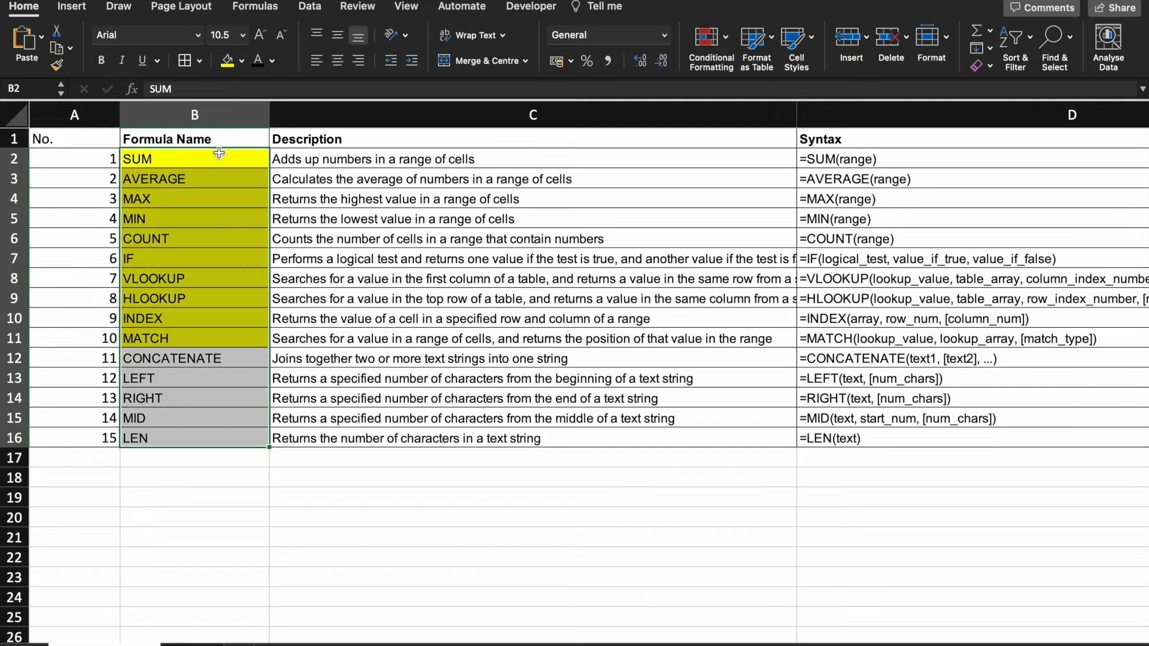
{"action": "left_click", "coordinate": [242, 61]}
{"action": "left_click", "coordinate": [235, 131]}
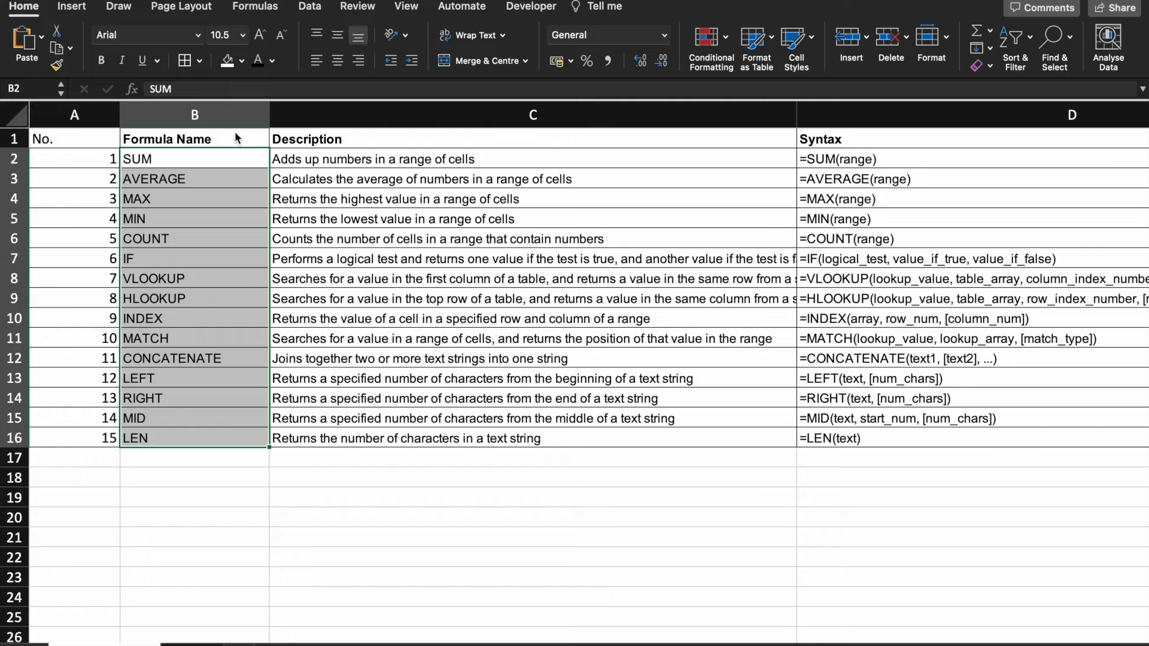
{"action": "left_click", "coordinate": [416, 576]}
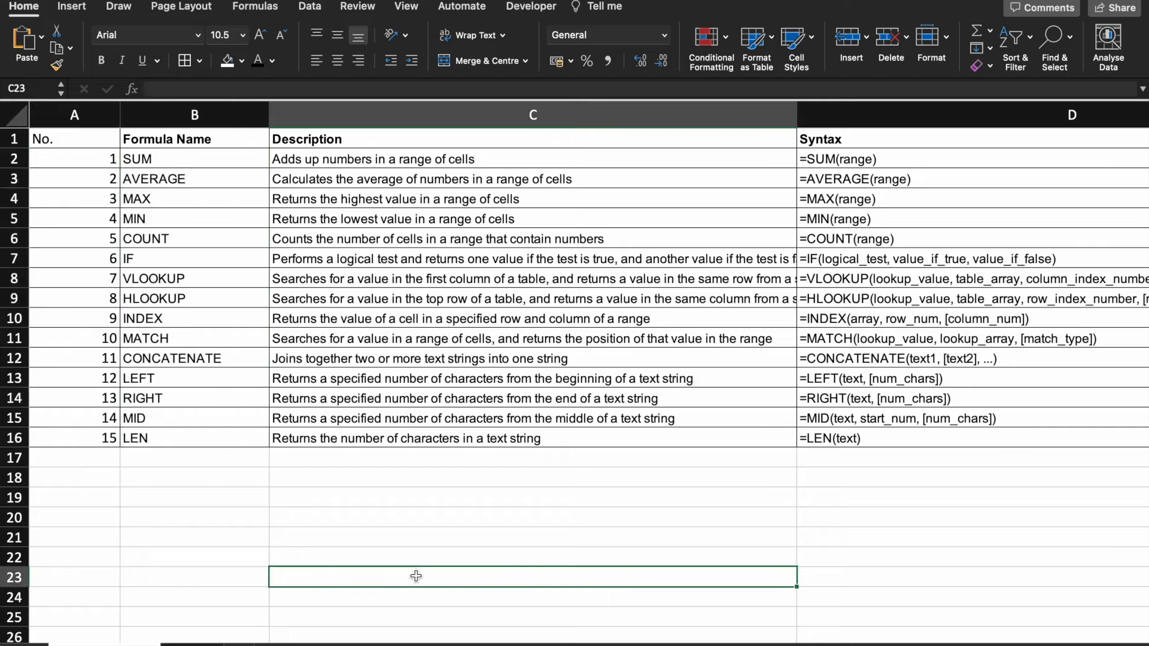